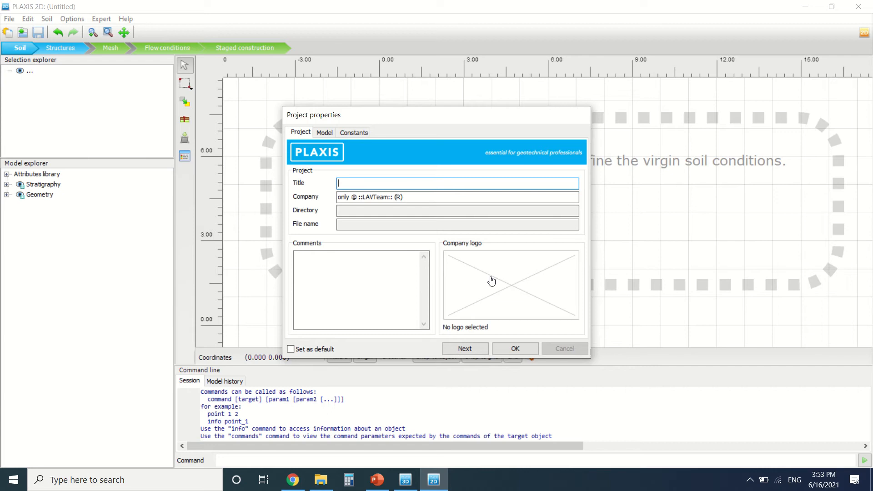
Try Axisymmetry as the project's model type and return it to Plane strain
{"action": "left_click", "coordinate": [329, 131]}
{"action": "left_click", "coordinate": [375, 158]}
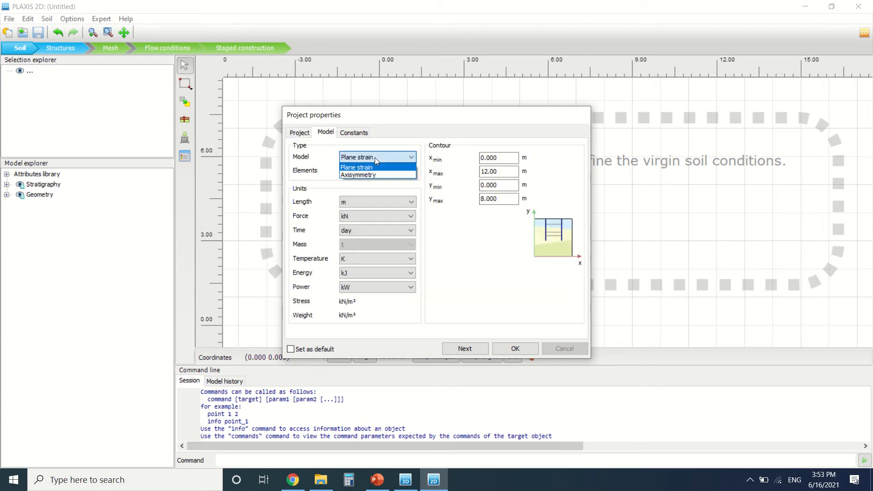
{"action": "left_click", "coordinate": [395, 175]}
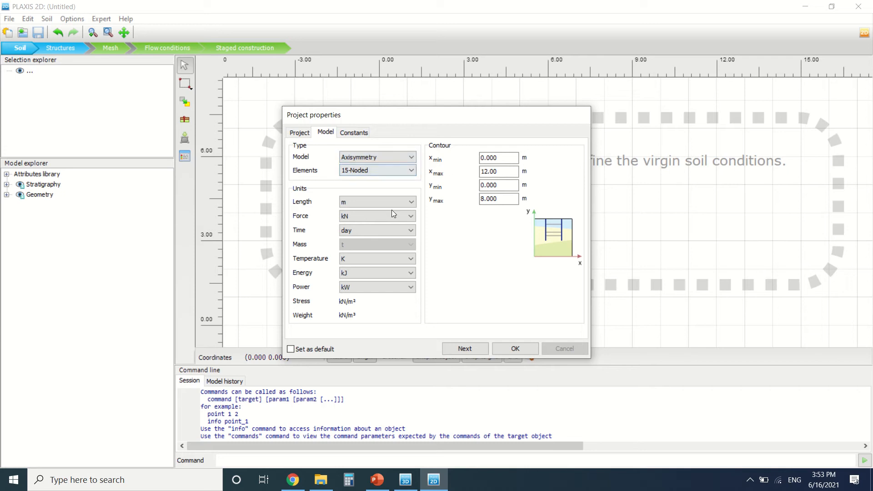
{"action": "left_click", "coordinate": [410, 157]}
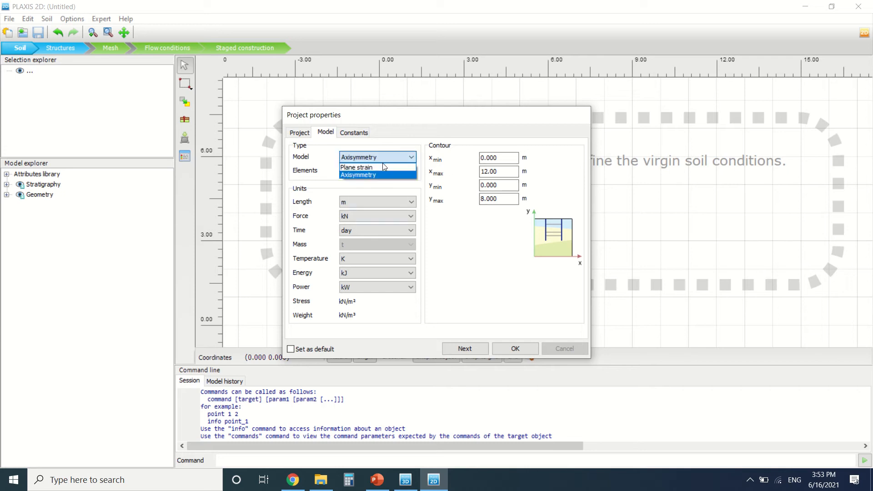
{"action": "left_click", "coordinate": [384, 163]}
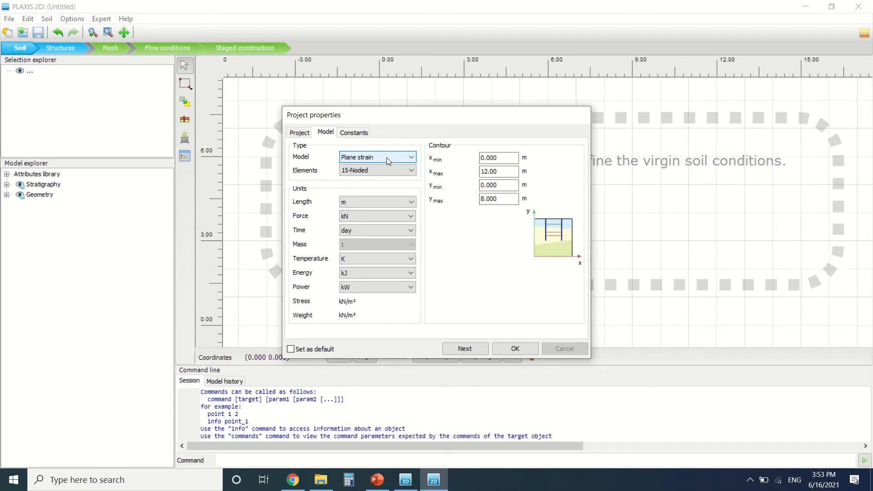
Look through the length, time, temperature and energy unit options, switching the time unit to s and back to day
{"action": "left_click", "coordinate": [380, 204]}
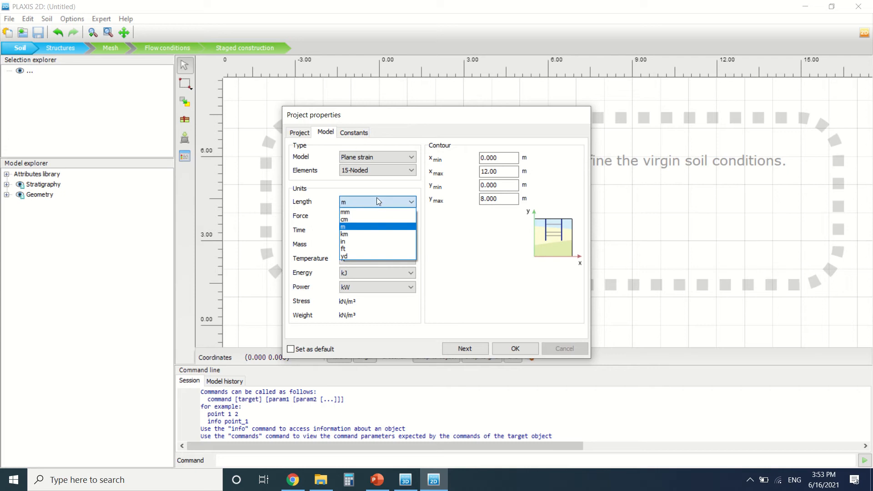
{"action": "left_click", "coordinate": [376, 201]}
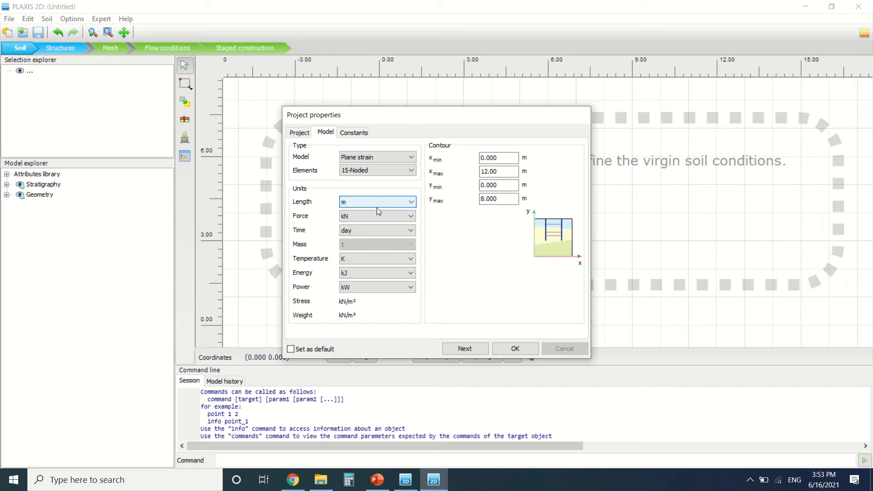
{"action": "left_click", "coordinate": [370, 230]}
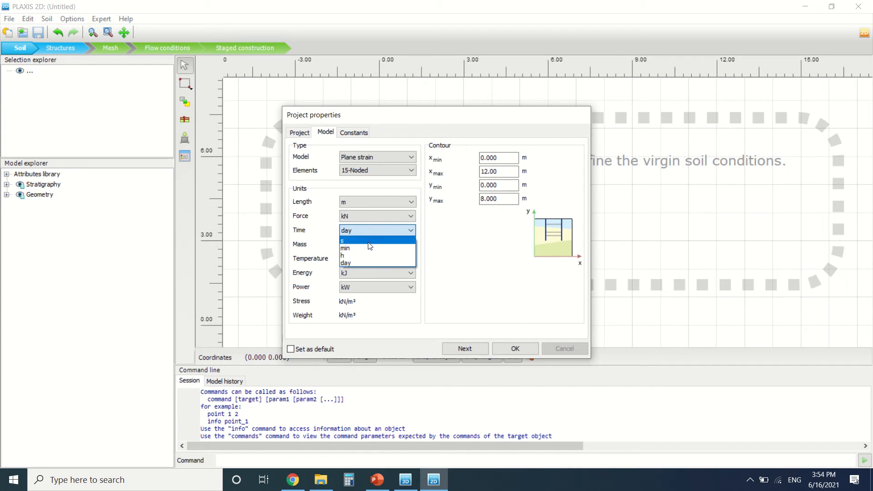
{"action": "left_click", "coordinate": [368, 242]}
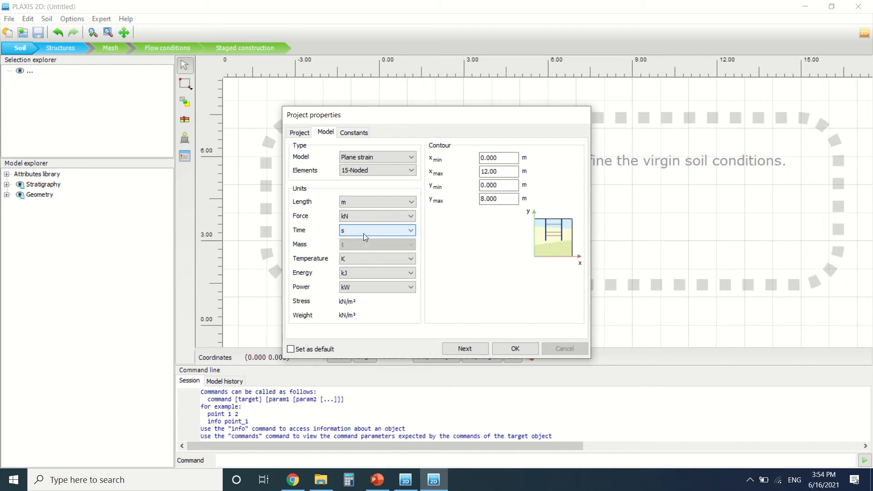
{"action": "left_click", "coordinate": [364, 233]}
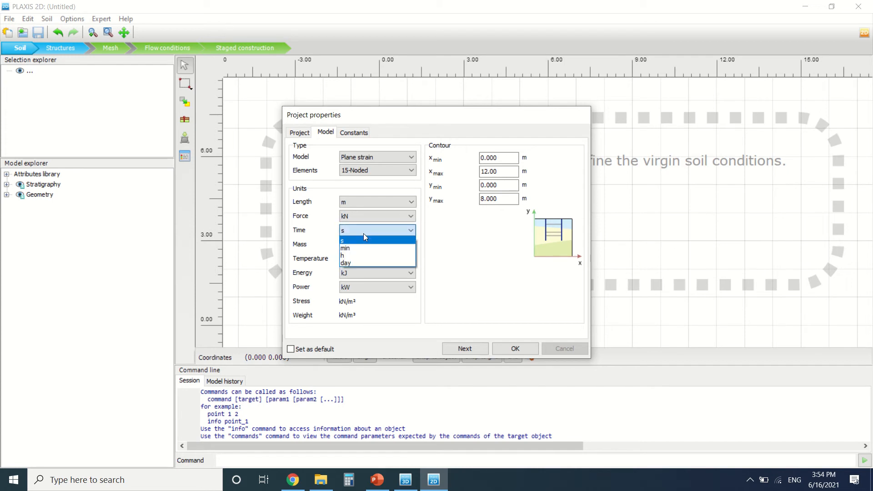
{"action": "left_click", "coordinate": [370, 261]}
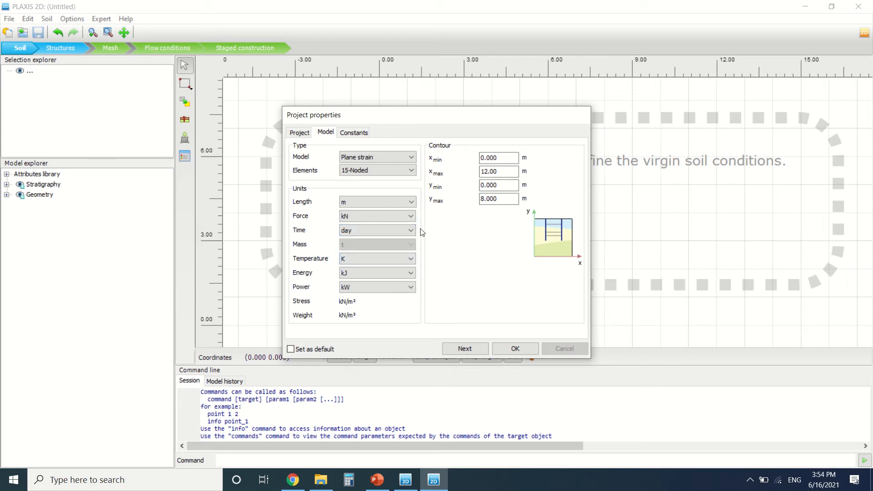
{"action": "left_click", "coordinate": [412, 257]}
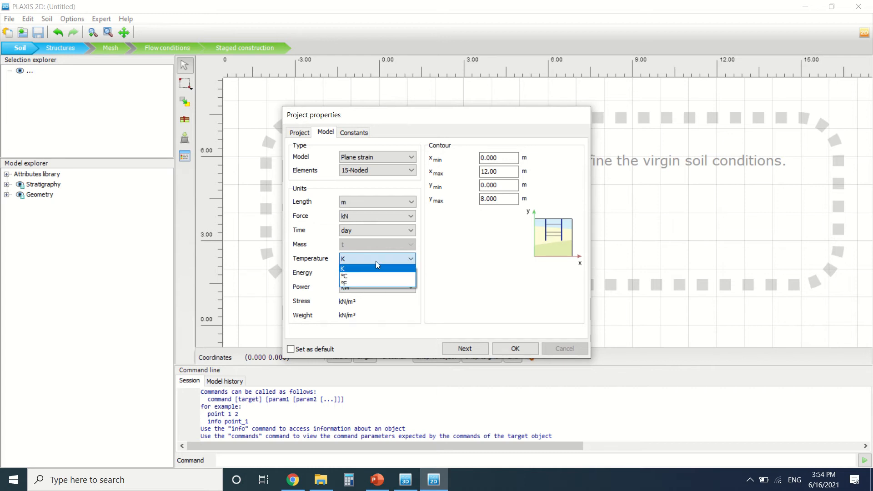
{"action": "left_click", "coordinate": [419, 257]}
{"action": "left_click", "coordinate": [400, 272]}
{"action": "left_click", "coordinate": [400, 272]}
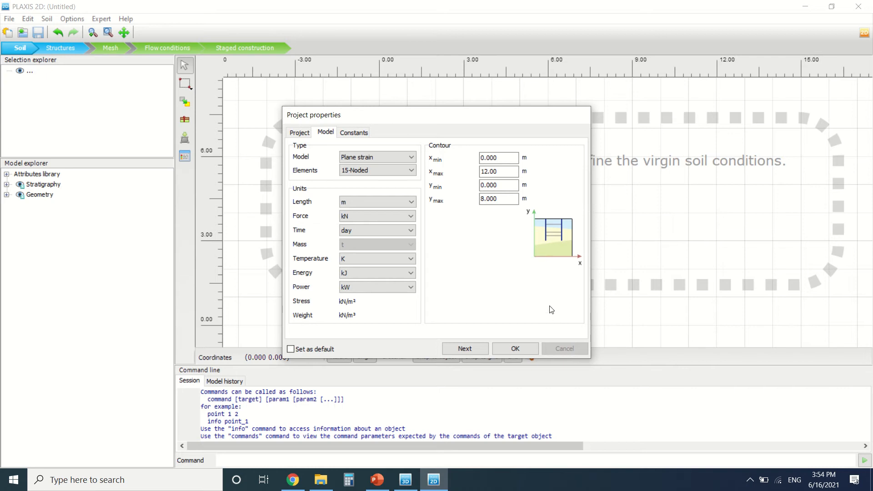
Review the project's gravity and water constants, including the unit weight of water
{"action": "left_click", "coordinate": [358, 133]}
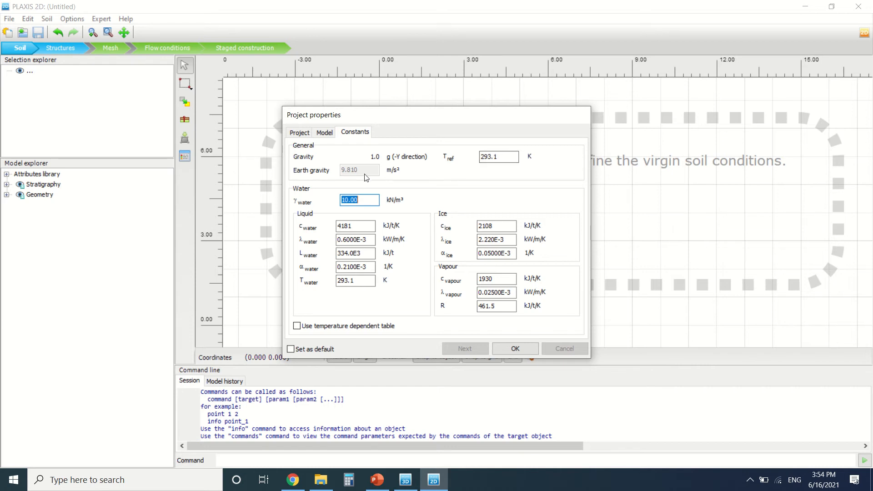
{"action": "left_click", "coordinate": [369, 202]}
{"action": "left_click", "coordinate": [324, 135]}
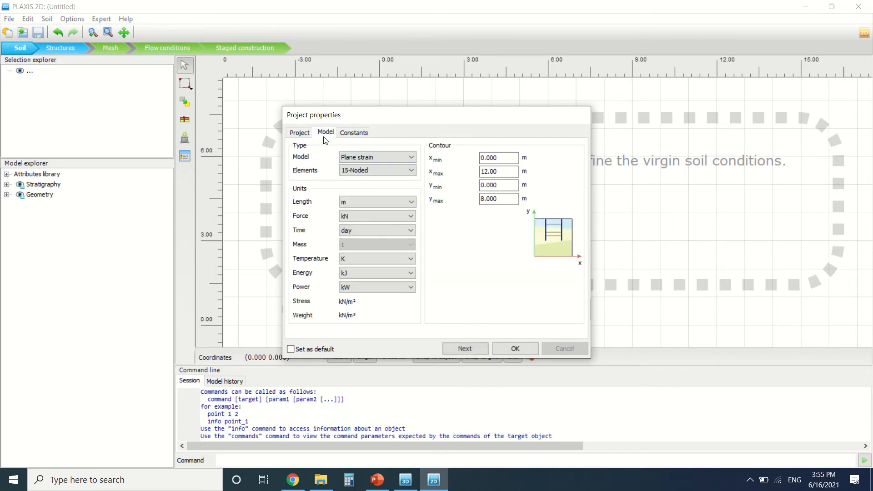
Set the model contour's y min to -8 m and accept the project properties
{"action": "double_click", "coordinate": [504, 197]}
{"action": "left_click", "coordinate": [497, 187]}
{"action": "left_click_drag", "start_coordinate": [497, 186], "coordinate": [433, 177]}
{"action": "type", "text": "-8"}
{"action": "left_click", "coordinate": [525, 346]}
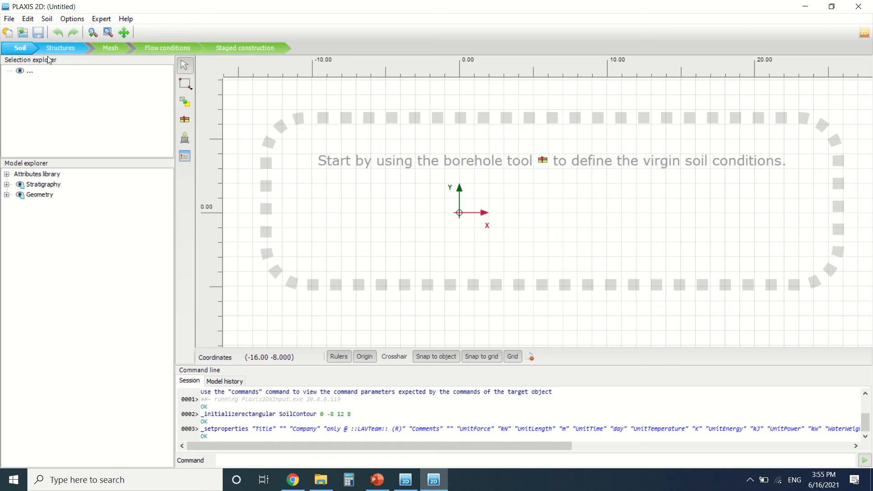
{"action": "left_click", "coordinate": [185, 84]}
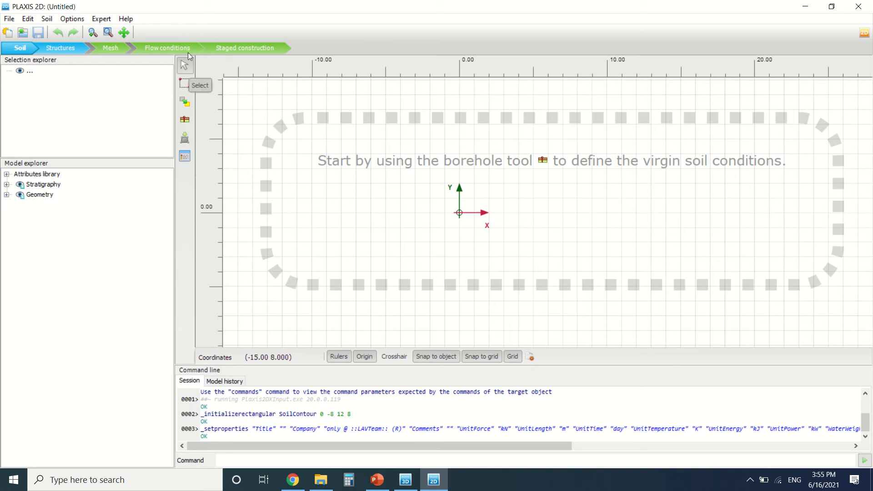
{"action": "left_click", "coordinate": [47, 19]}
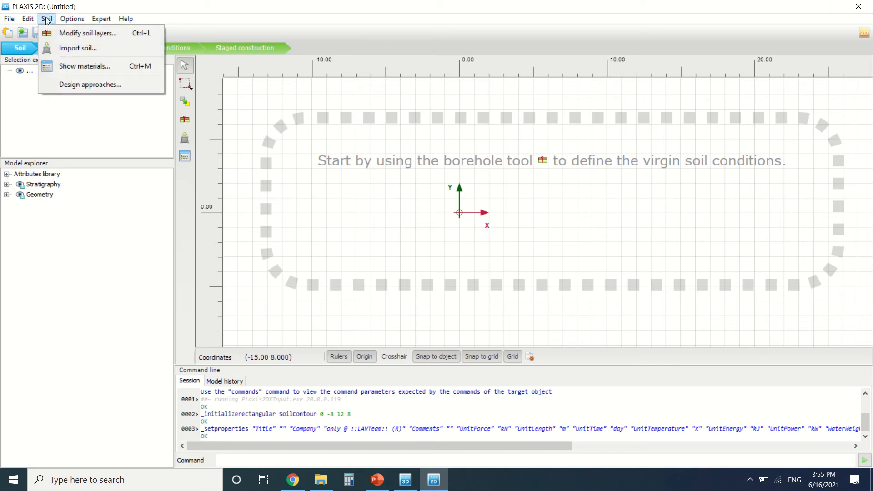
{"action": "left_click", "coordinate": [47, 19]}
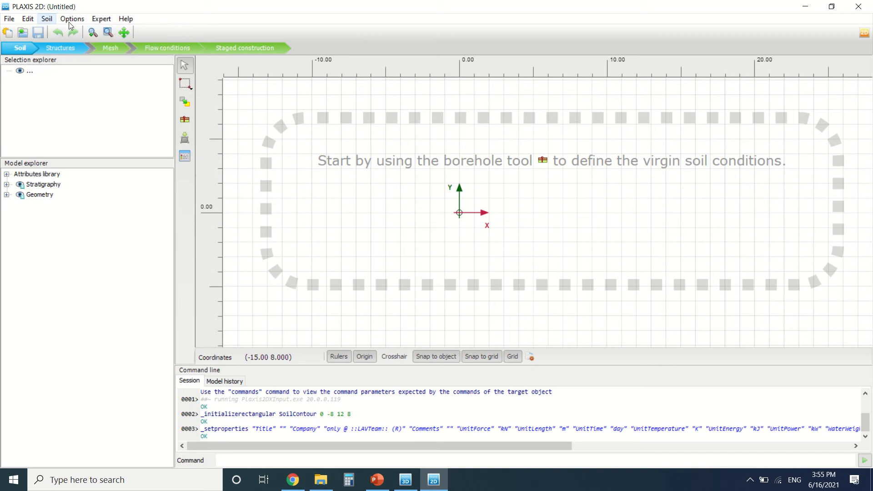
Create a borehole at x = 1 m and add a soil layer to it with its bottom at -10 m
{"action": "left_click", "coordinate": [185, 128]}
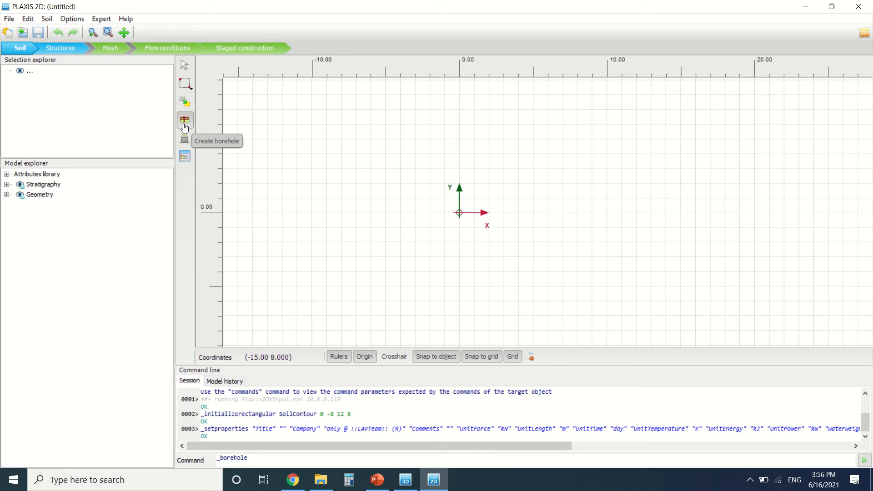
{"action": "left_click", "coordinate": [480, 171]}
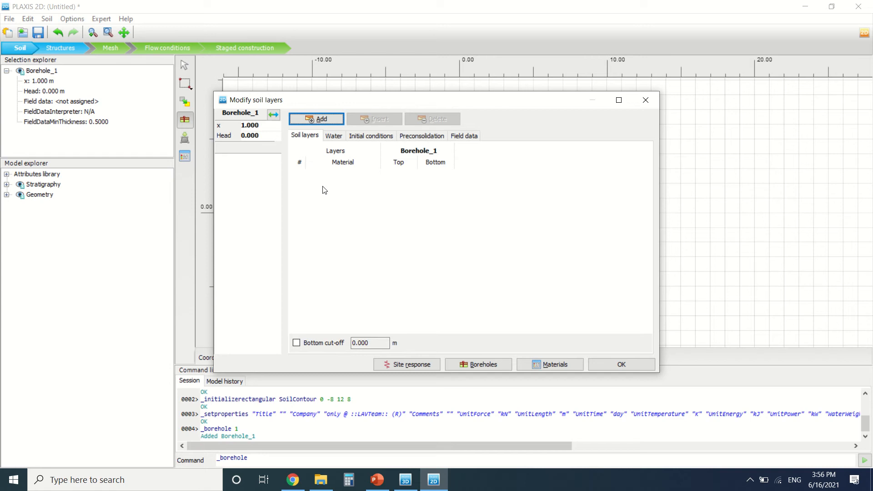
{"action": "left_click", "coordinate": [327, 124]}
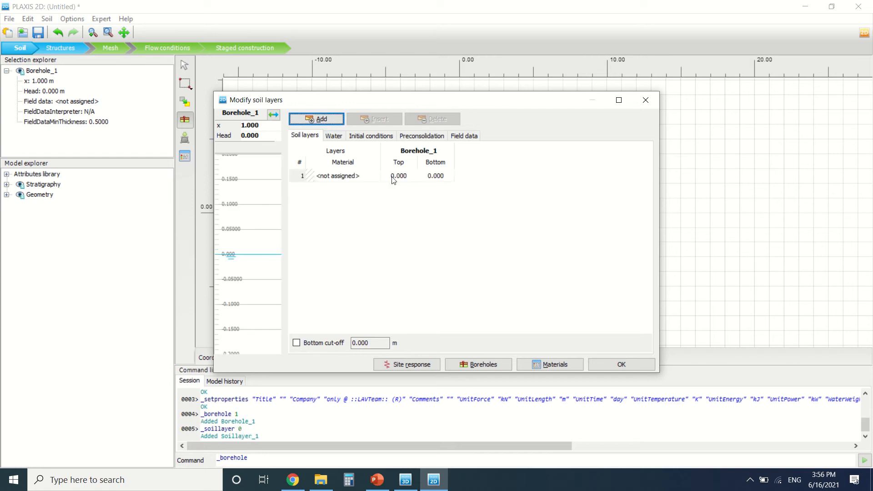
{"action": "left_click", "coordinate": [434, 176]}
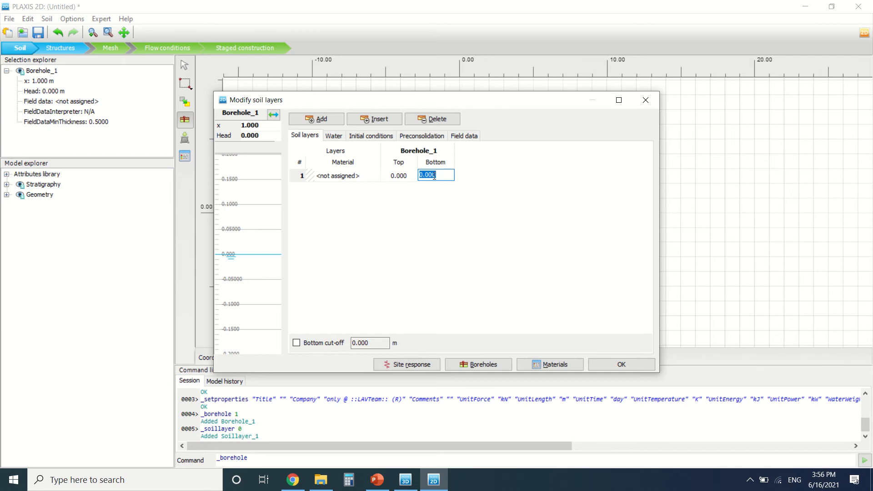
{"action": "type", "text": "-"}
{"action": "type", "text": "10"}
{"action": "left_click", "coordinate": [426, 223]}
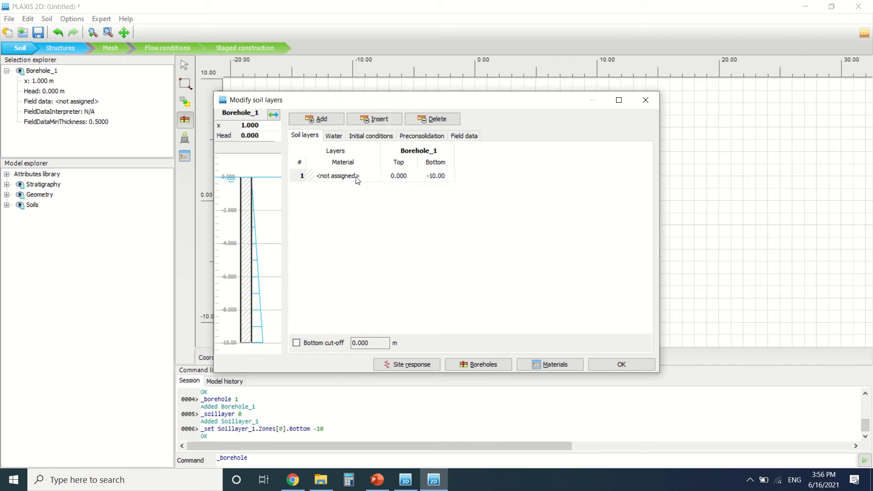
Create a new material for the soil layer, named Soil, using the Mohr-Coulomb model and the Drained drainage type
{"action": "left_click", "coordinate": [368, 179]}
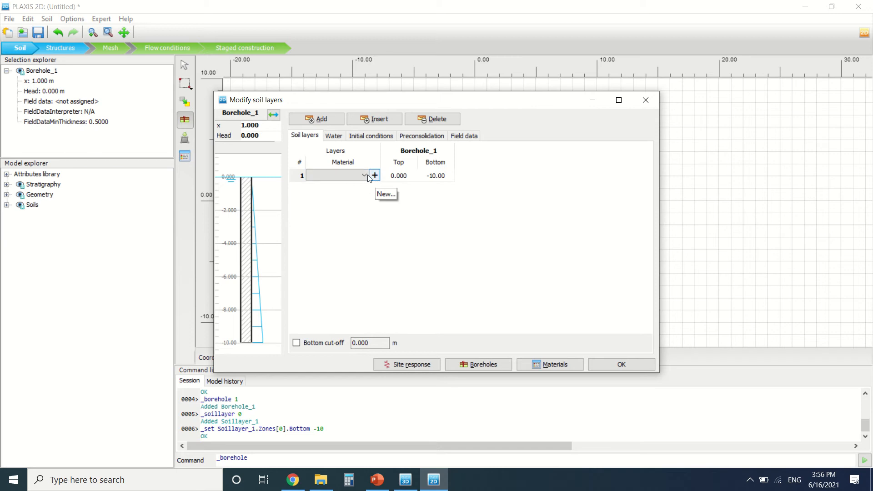
{"action": "left_click", "coordinate": [366, 176]}
{"action": "left_click", "coordinate": [375, 177]}
{"action": "left_click", "coordinate": [376, 176]}
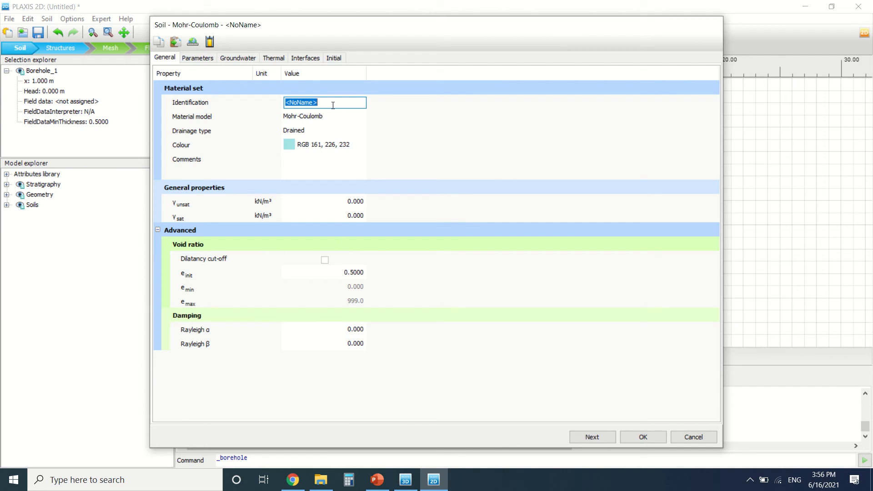
{"action": "type", "text": "Soil"}
{"action": "left_click", "coordinate": [340, 114]}
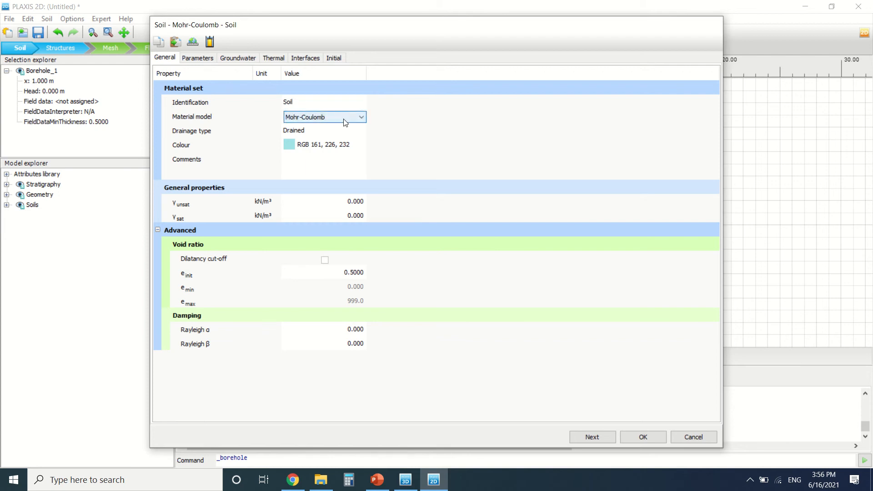
{"action": "left_click", "coordinate": [344, 120]}
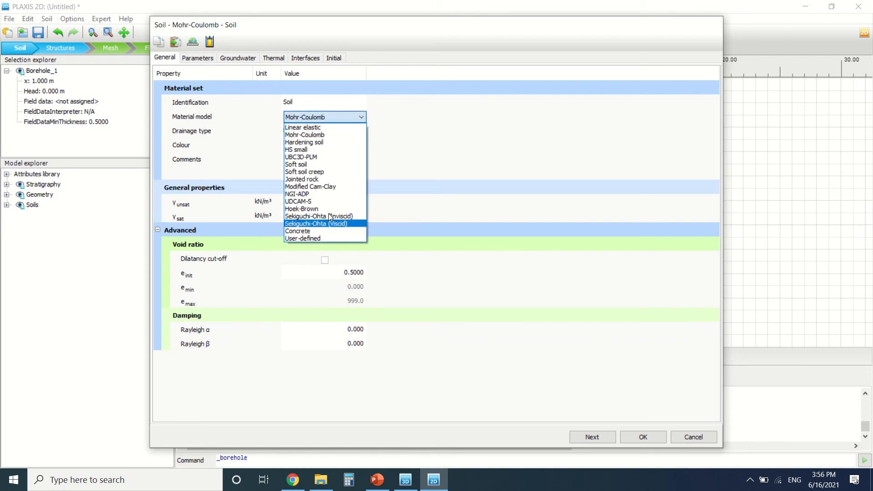
{"action": "left_click", "coordinate": [346, 119]}
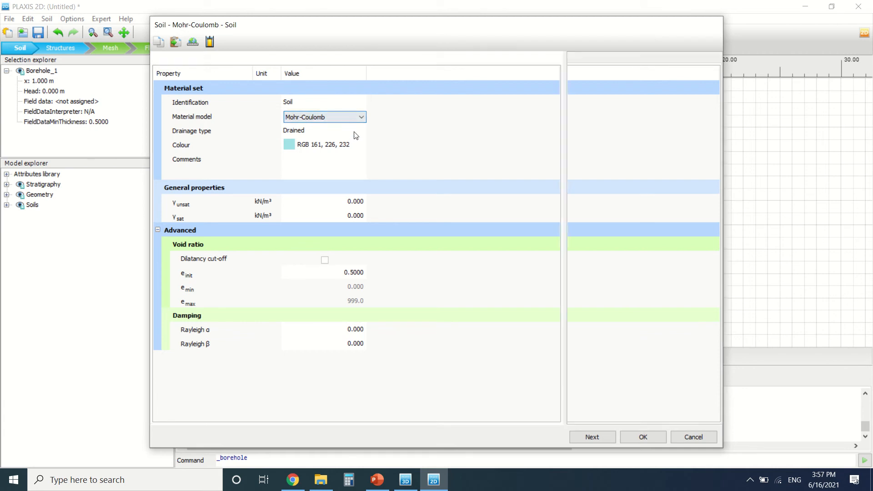
{"action": "left_click", "coordinate": [356, 133]}
{"action": "left_click", "coordinate": [353, 132]}
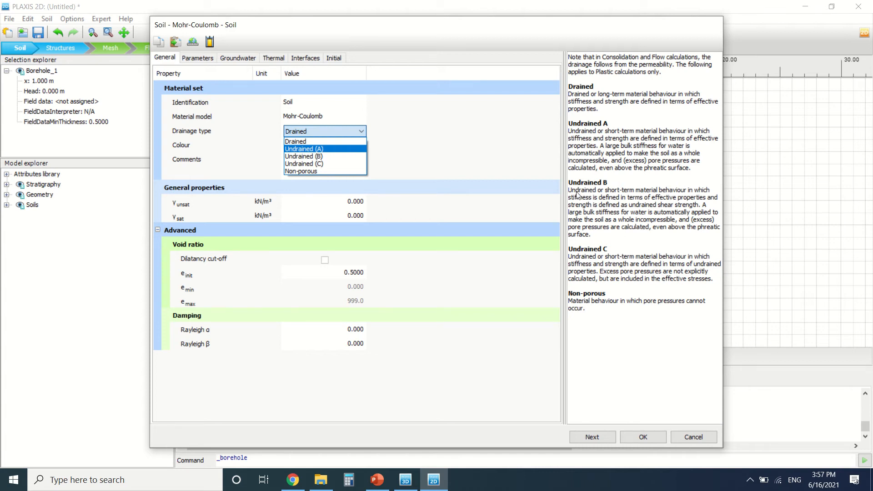
Set the material's unsaturated unit weight to 20 kN/m³ and its saturated unit weight to 22 kN/m³
{"action": "left_click", "coordinate": [358, 200]}
{"action": "left_click", "coordinate": [340, 201]}
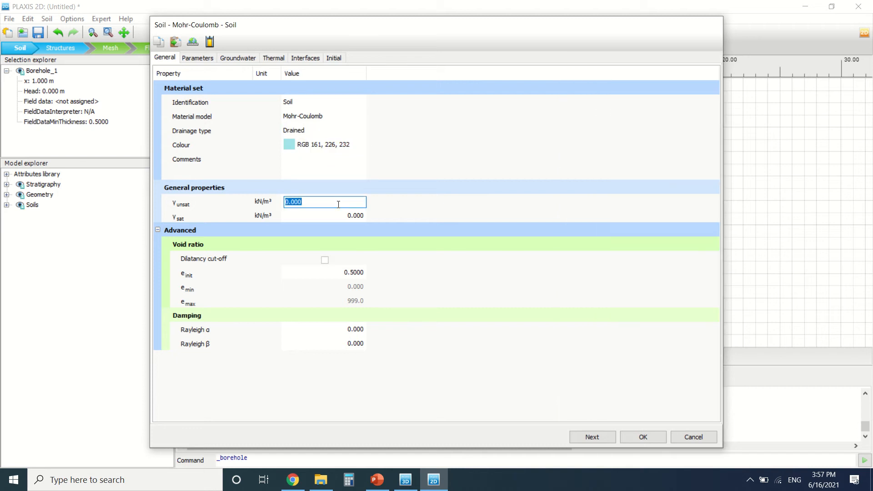
{"action": "type", "text": "20"}
{"action": "left_click", "coordinate": [361, 215]}
{"action": "type", "text": "22"}
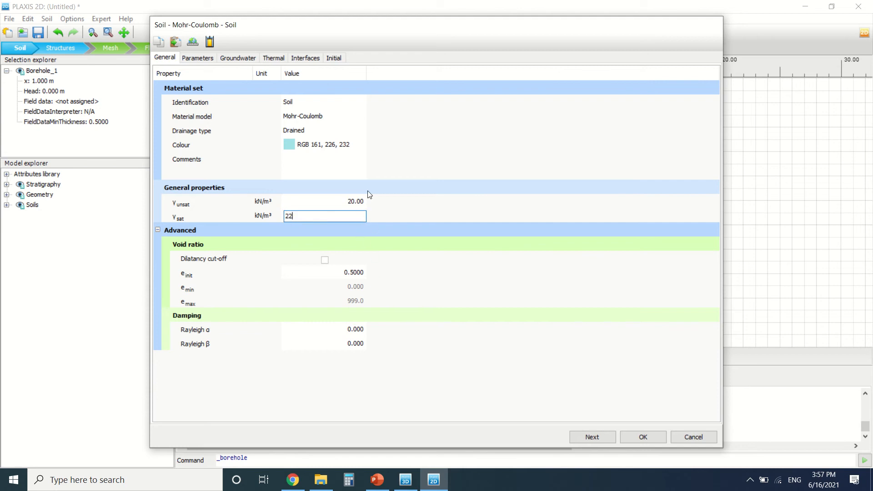
{"action": "key", "text": "Return"}
Set the soil material's stiffness E' to 2000 kN/m²
{"action": "left_click", "coordinate": [199, 59]}
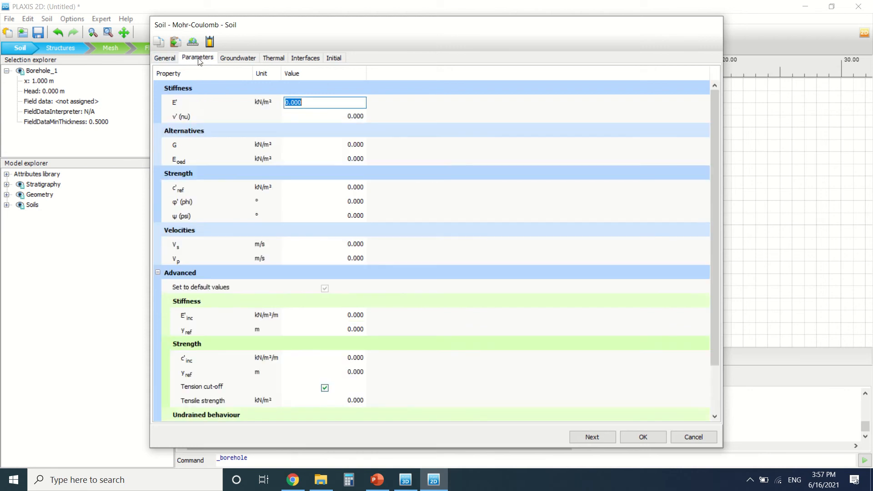
{"action": "type", "text": "2000"}
{"action": "key", "text": "Return"}
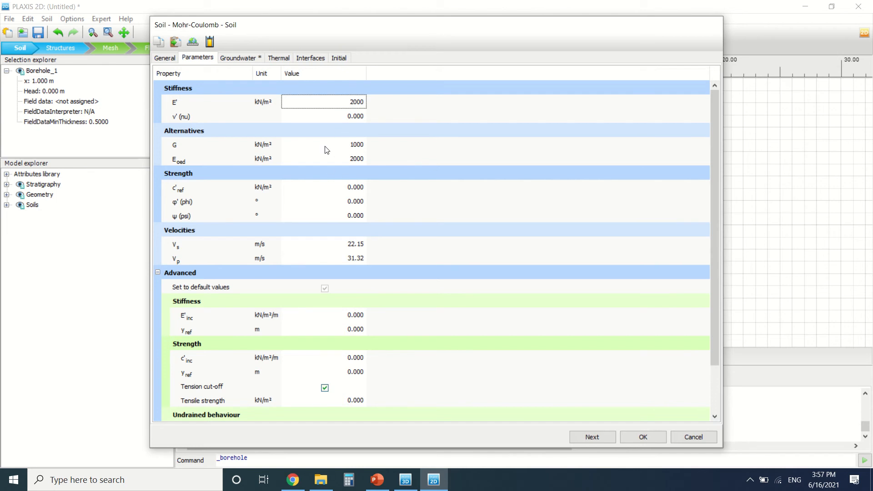
Set the soil material's cohesion c'ref to 10 kN/m² and its friction angle φ' to 4°
{"action": "left_click", "coordinate": [357, 189]}
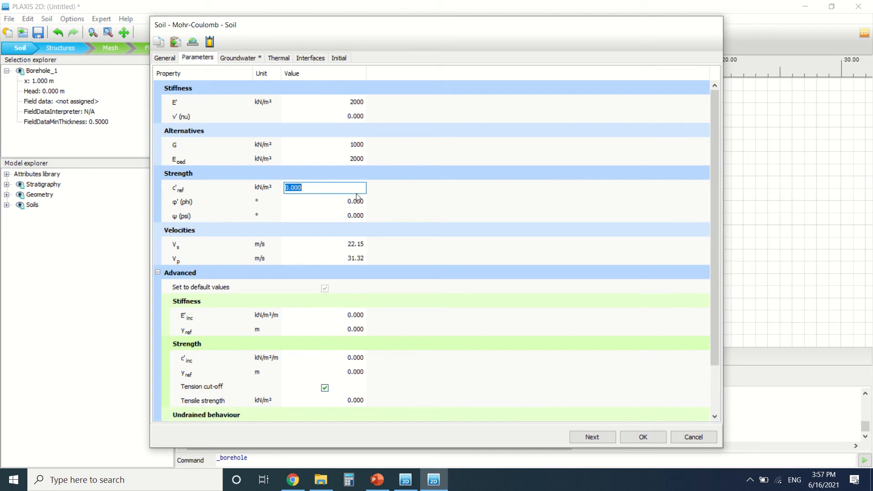
{"action": "type", "text": "10"}
{"action": "left_click", "coordinate": [346, 204]}
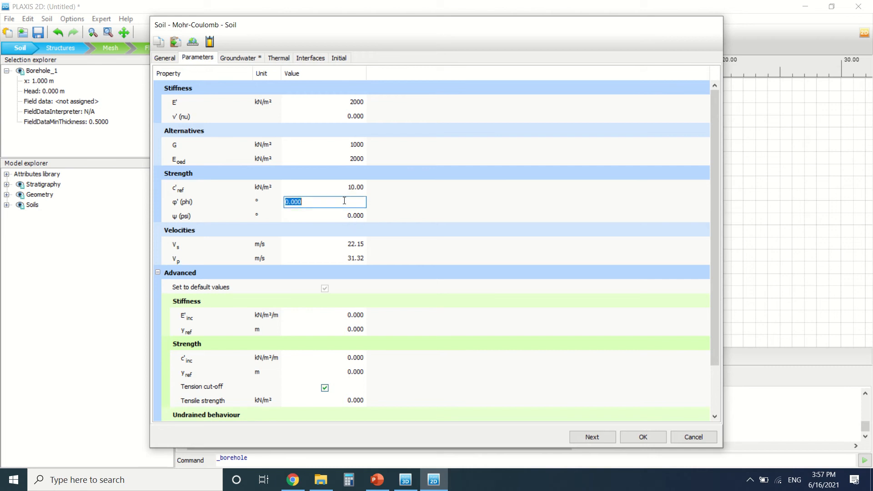
{"action": "type", "text": "4"}
{"action": "key", "text": "Return"}
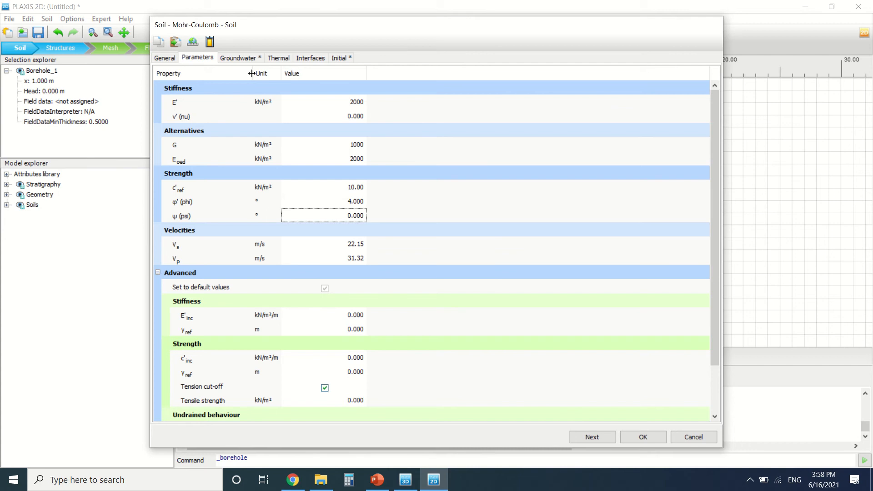
Keep the Standard groundwater data set, review the interface and initial K0 settings, and save the soil material
{"action": "left_click", "coordinate": [244, 58]}
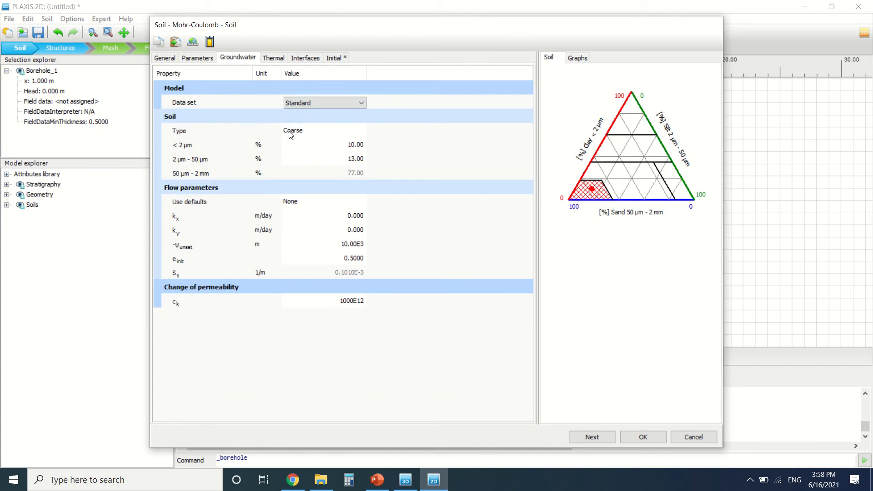
{"action": "left_click", "coordinate": [315, 103]}
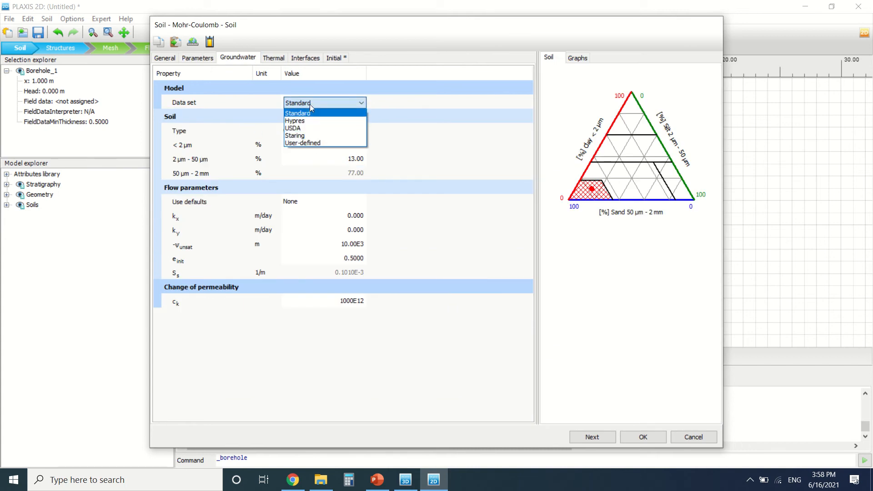
{"action": "left_click", "coordinate": [309, 112]}
{"action": "left_click", "coordinate": [310, 58]}
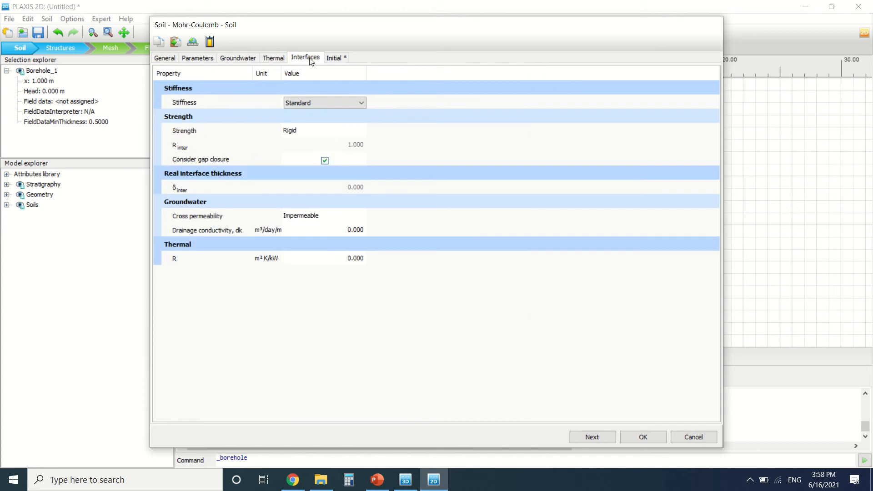
{"action": "left_click", "coordinate": [332, 62]}
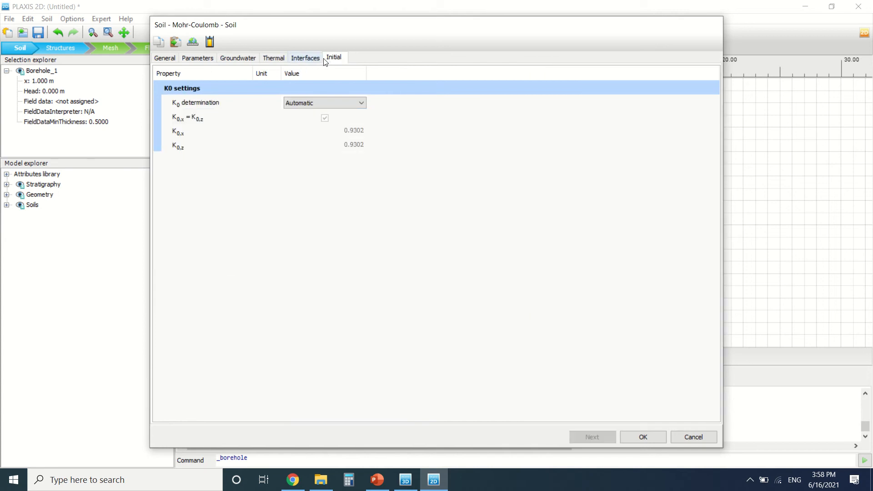
{"action": "left_click", "coordinate": [318, 62]}
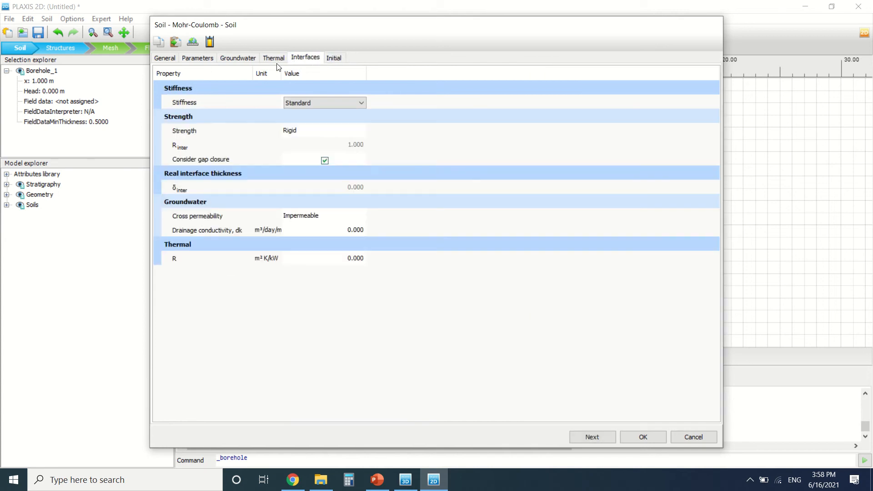
{"action": "left_click", "coordinate": [240, 55]}
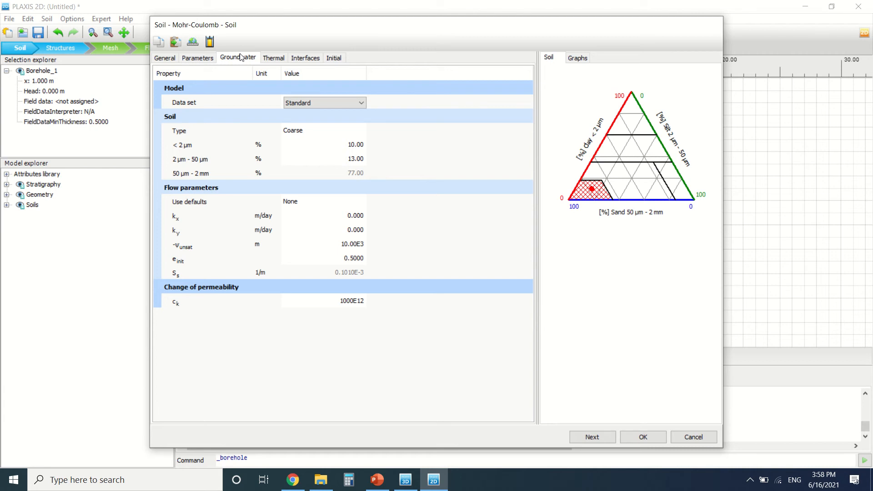
{"action": "left_click", "coordinate": [653, 439]}
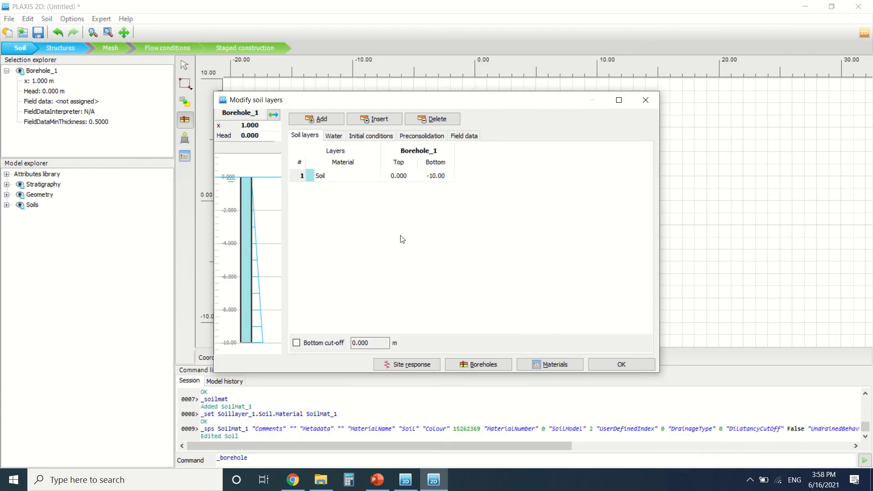
Check the material assigned to the soil layer and review the Soil entry in the project's material sets without changing it
{"action": "left_click", "coordinate": [311, 177]}
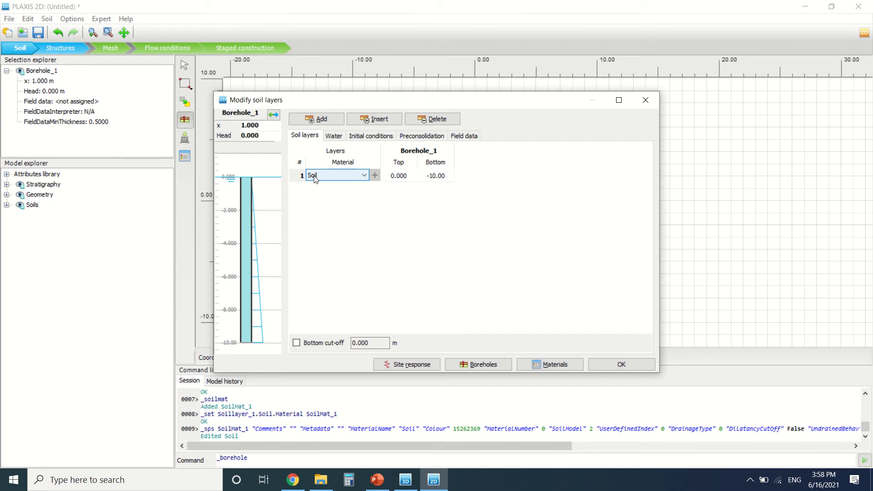
{"action": "left_click", "coordinate": [364, 176]}
{"action": "left_click", "coordinate": [500, 265]}
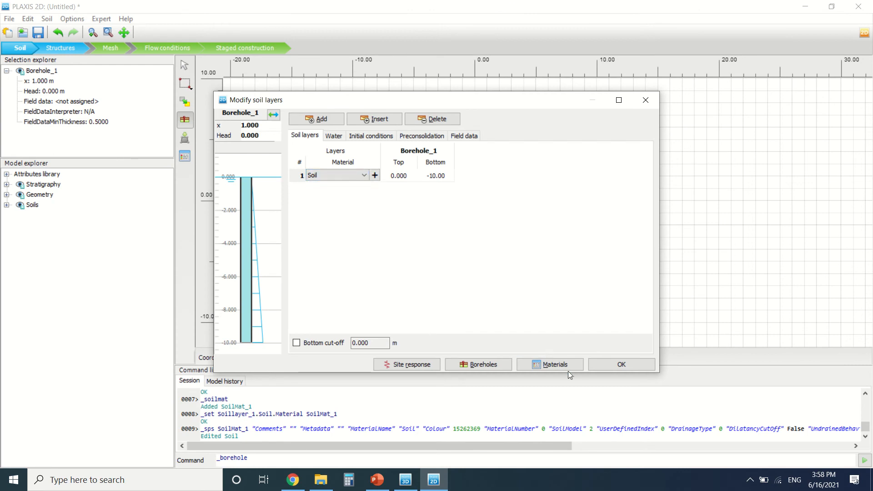
{"action": "left_click", "coordinate": [566, 365]}
{"action": "left_click", "coordinate": [435, 171]}
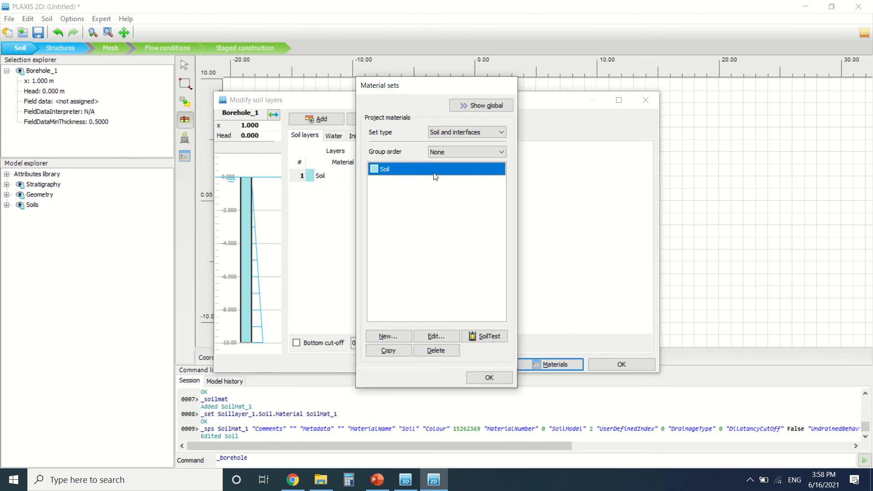
{"action": "left_click", "coordinate": [432, 336]}
{"action": "left_click", "coordinate": [672, 428]}
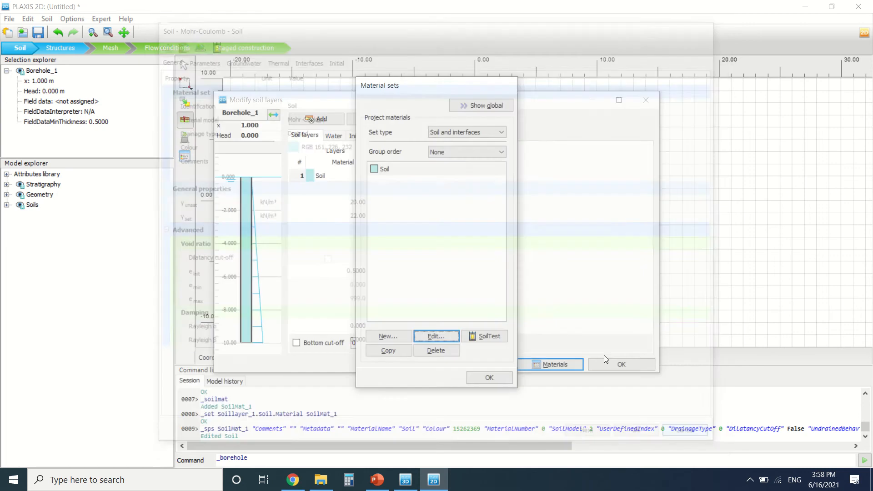
{"action": "left_click", "coordinate": [492, 379]}
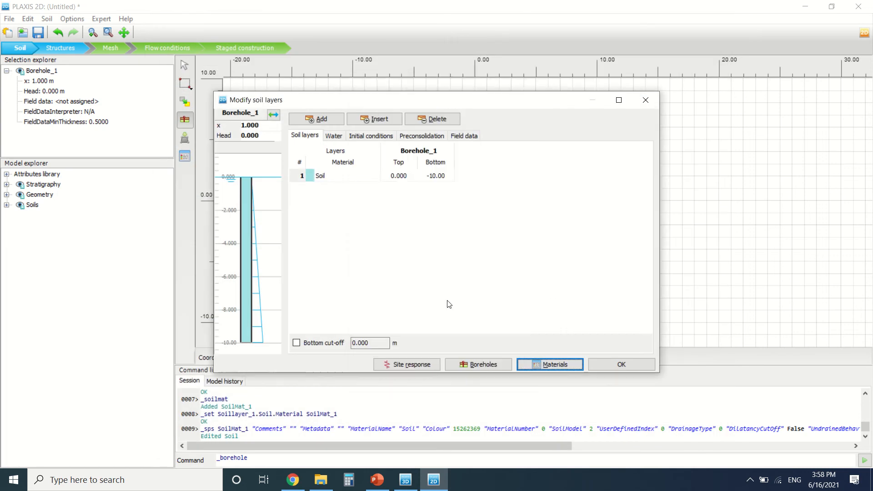
Examine the borehole's water condition options, initial conditions, preconsolidation and field data settings without changing them
{"action": "left_click", "coordinate": [332, 136]}
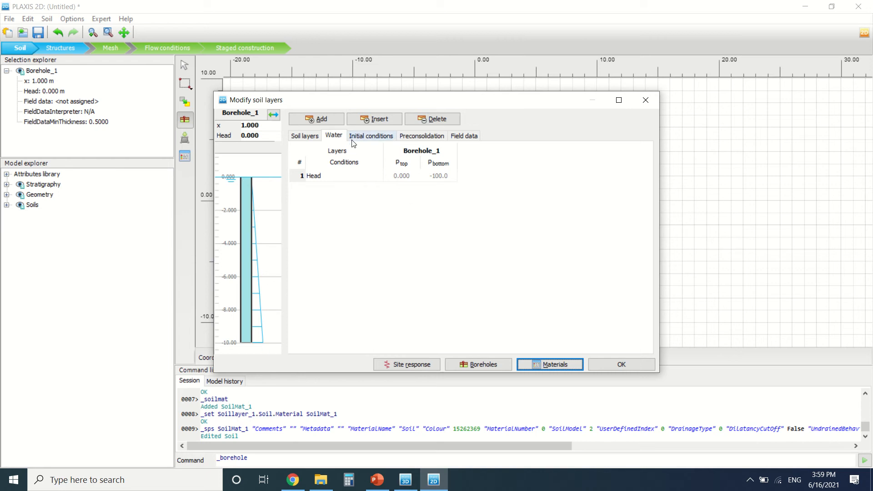
{"action": "left_click", "coordinate": [346, 175]}
{"action": "left_click", "coordinate": [364, 176]}
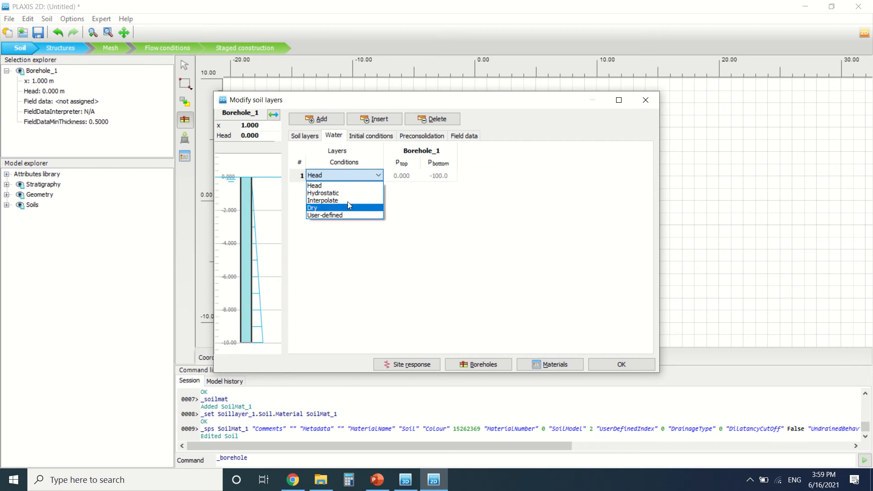
{"action": "left_click", "coordinate": [353, 172]}
{"action": "left_click", "coordinate": [369, 136]}
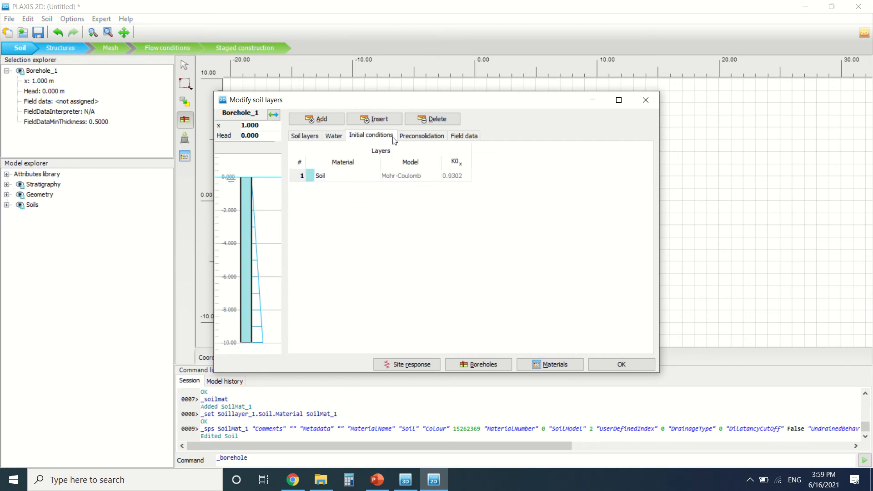
{"action": "left_click", "coordinate": [422, 136]}
{"action": "left_click", "coordinate": [466, 136]}
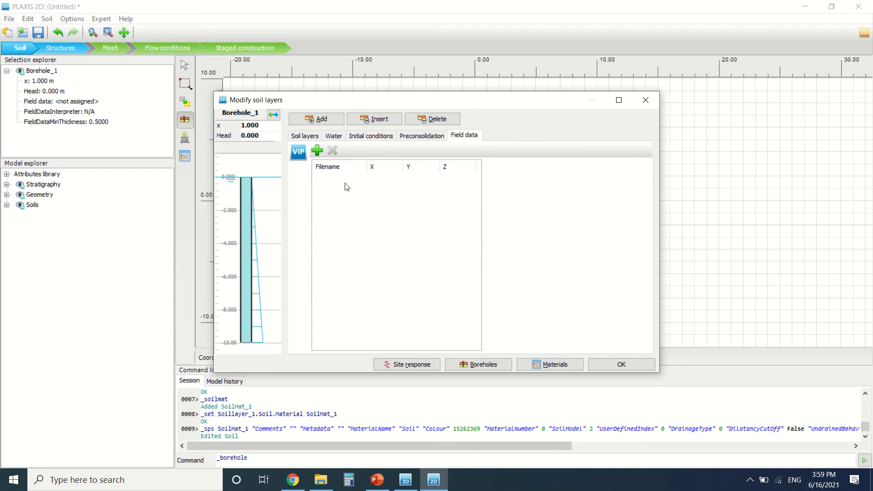
{"action": "left_click", "coordinate": [418, 136]}
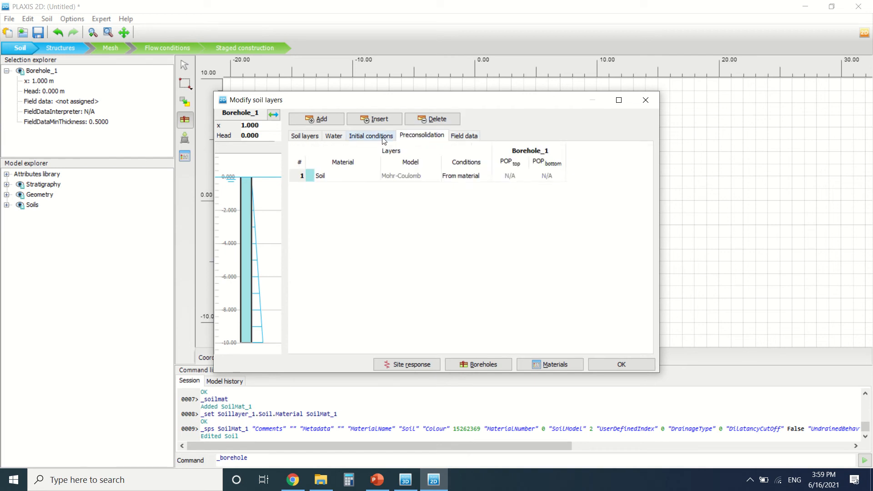
{"action": "left_click", "coordinate": [350, 136]}
{"action": "left_click", "coordinate": [334, 136]}
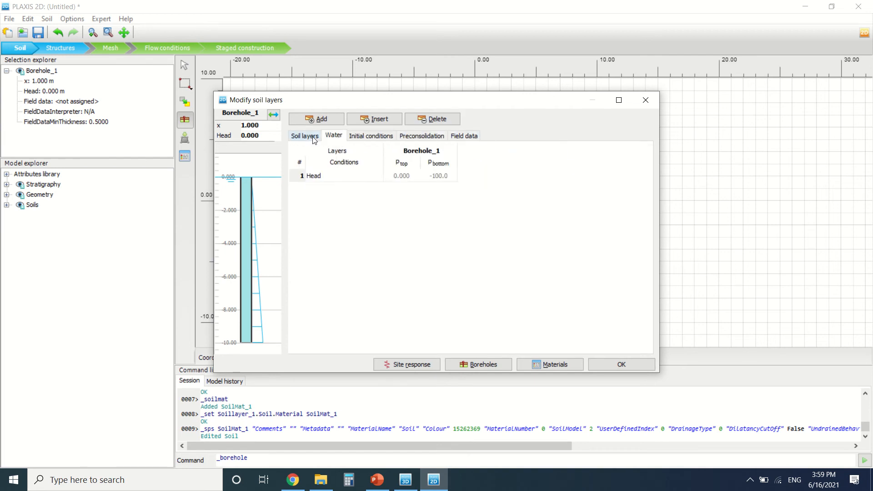
Confirm the borehole's soil layer definition and return to the model
{"action": "left_click", "coordinate": [556, 365]}
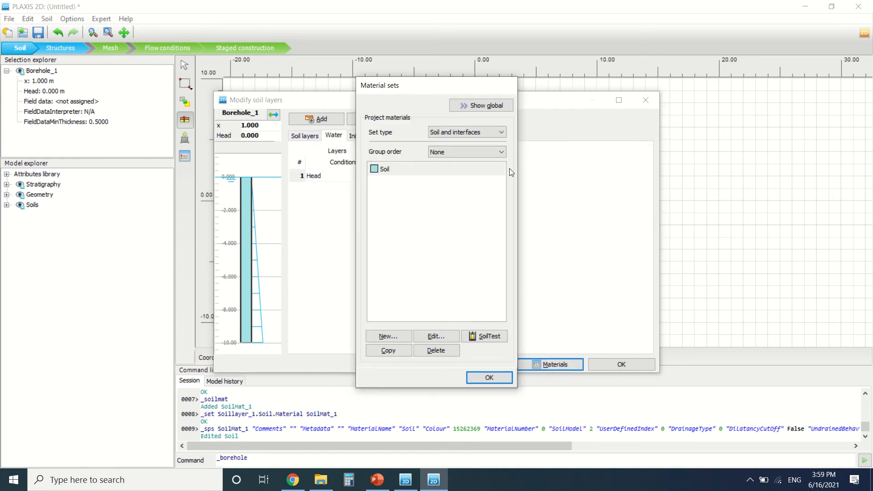
{"action": "left_click", "coordinate": [489, 378]}
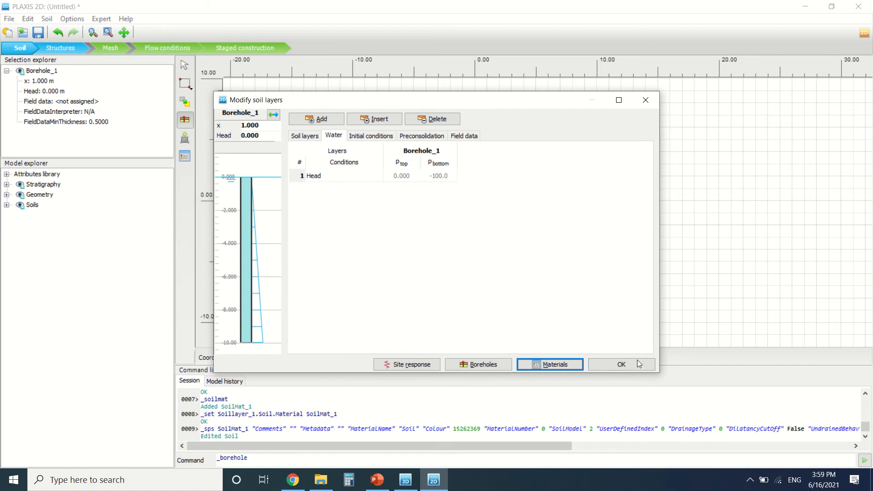
{"action": "left_click", "coordinate": [621, 364]}
Review the available material set types and examine the Soil material's triaxial test setup in SoilTest, then return to the model
{"action": "left_click", "coordinate": [186, 156]}
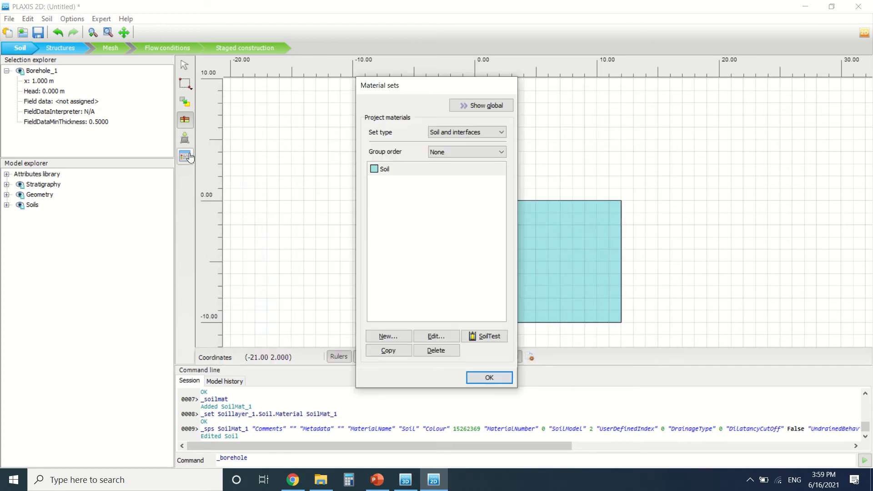
{"action": "left_click", "coordinate": [462, 132]}
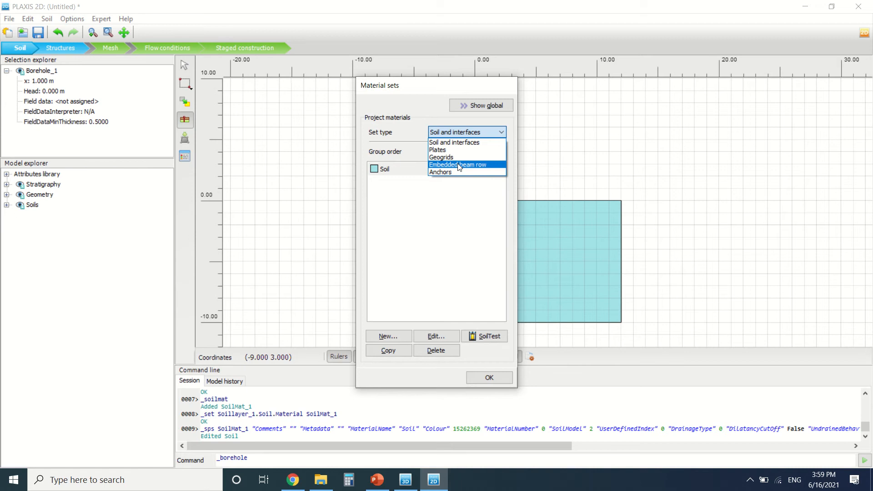
{"action": "left_click", "coordinate": [430, 244]}
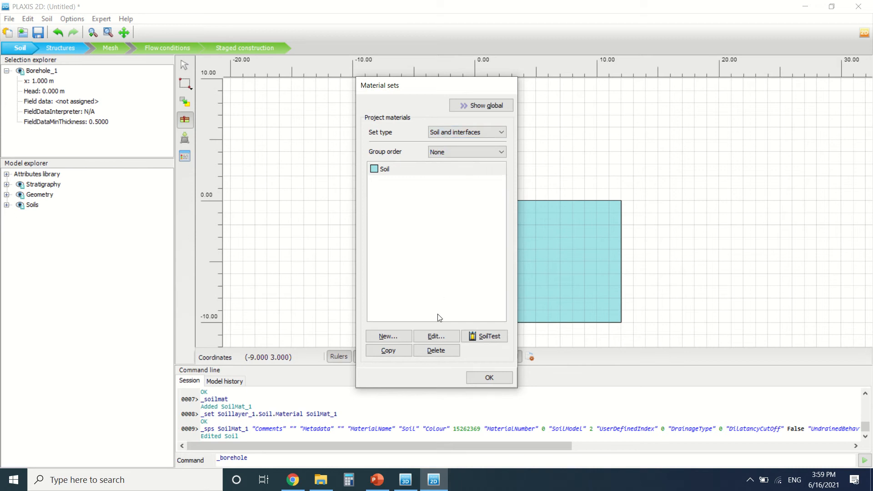
{"action": "left_click", "coordinate": [482, 337]}
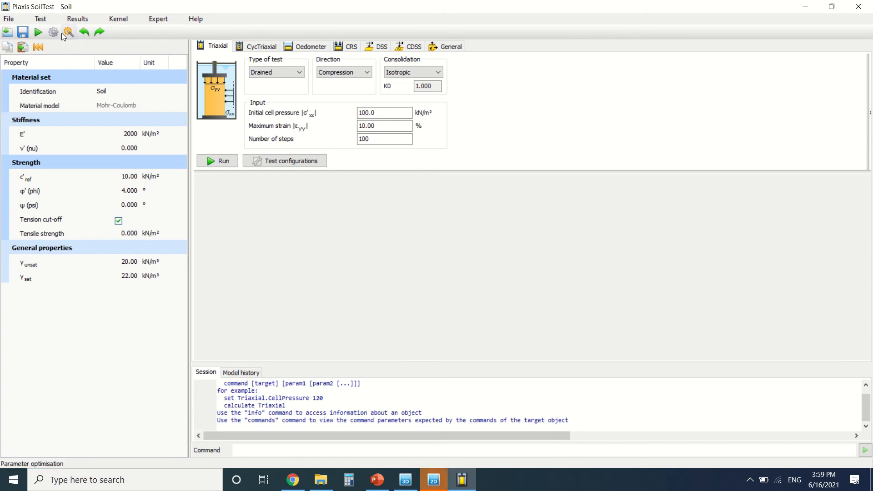
{"action": "mouse_move", "coordinate": [67, 4]}
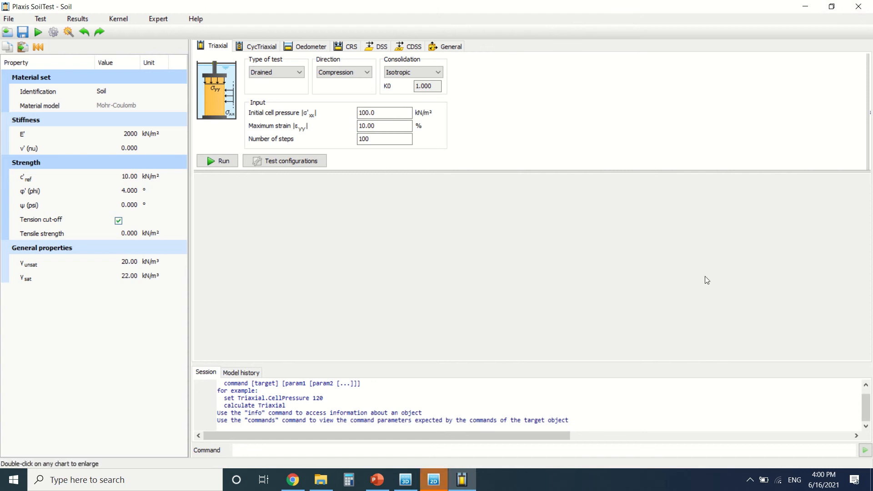
{"action": "left_click", "coordinate": [859, 7]}
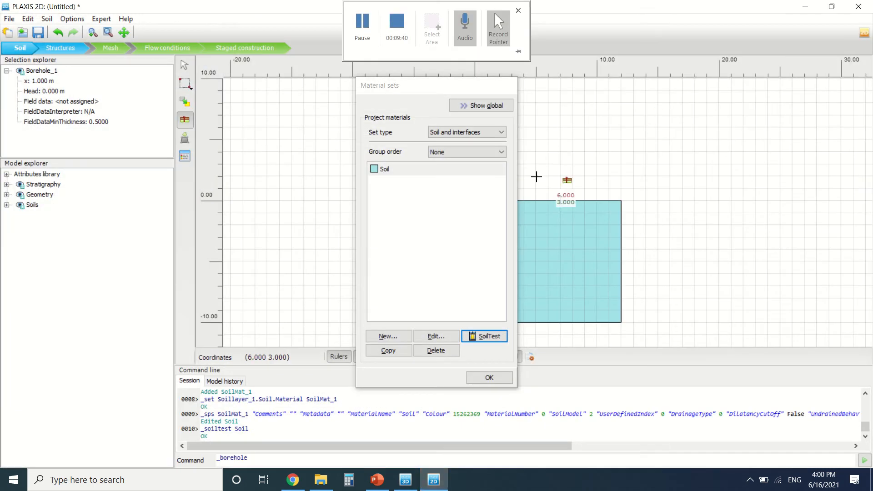
{"action": "left_click", "coordinate": [490, 377]}
{"action": "scroll", "coordinate": [631, 294], "scroll_direction": "up", "scroll_amount": 2}
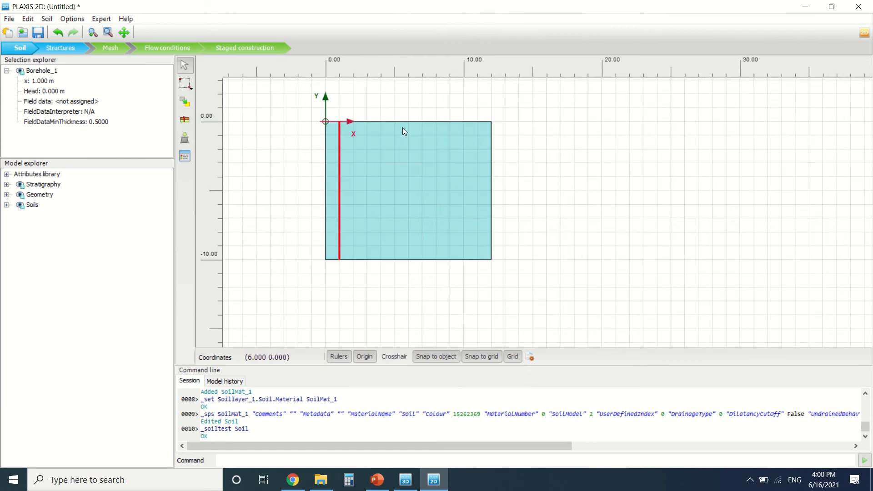
{"action": "scroll", "coordinate": [456, 118], "scroll_direction": "down", "scroll_amount": 2}
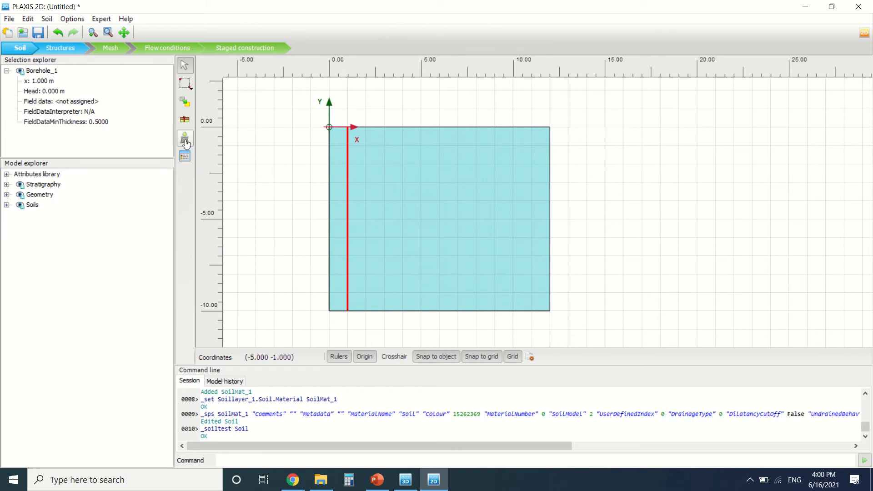
{"action": "left_click", "coordinate": [186, 158]}
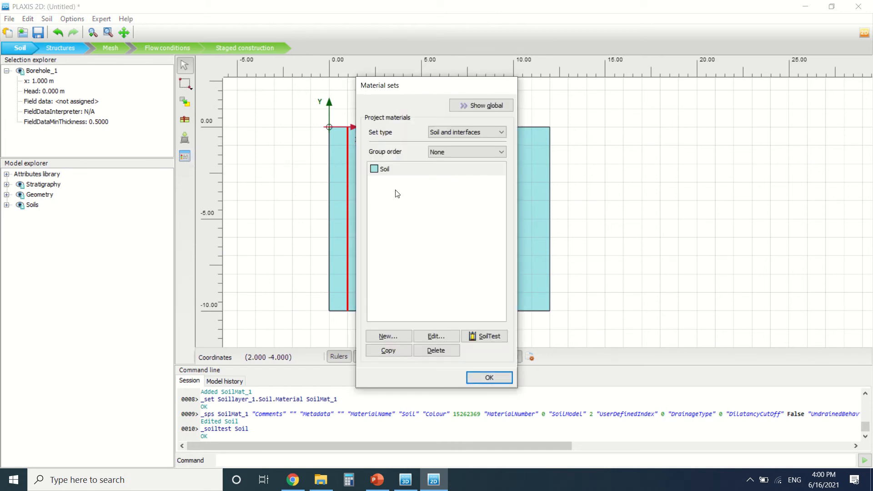
{"action": "left_click", "coordinate": [484, 377]}
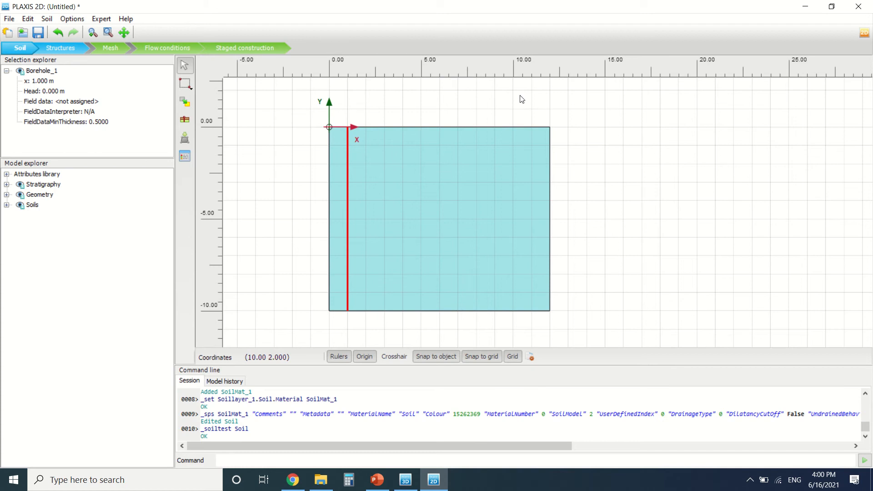
Switch the project from soil definition to the Structures mode
{"action": "left_click", "coordinate": [57, 47]}
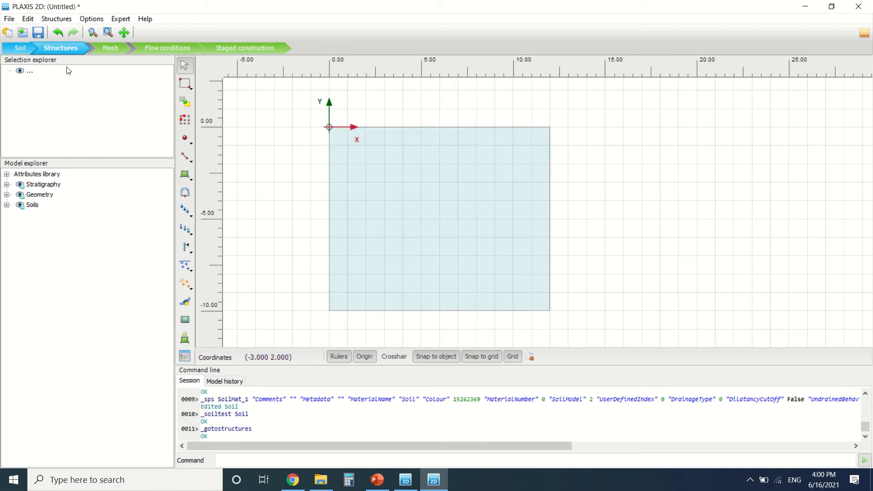
{"action": "left_click", "coordinate": [56, 19]}
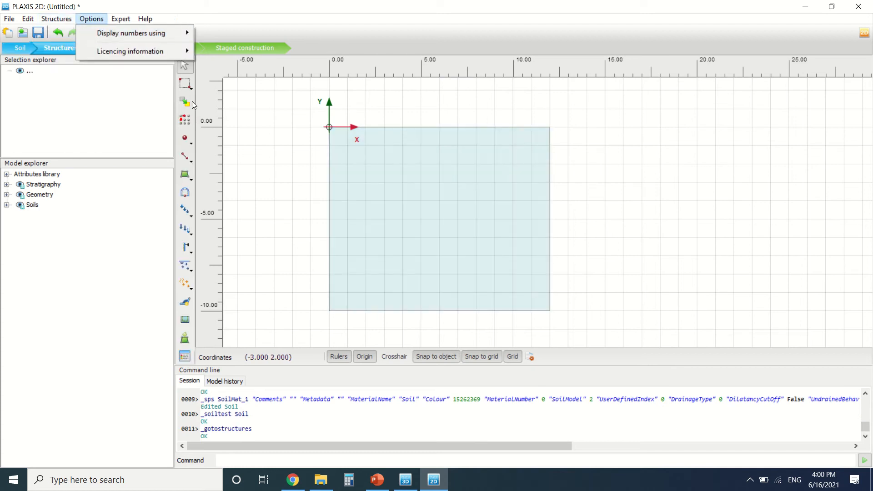
Compare the menu commands available in the Structures and Soil modes, then return to Structures mode
{"action": "left_click", "coordinate": [226, 136]}
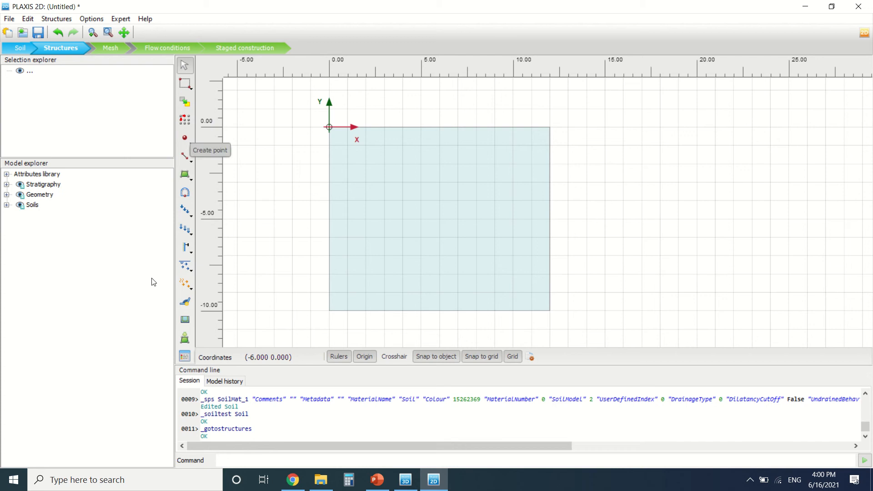
{"action": "left_click", "coordinate": [92, 20]}
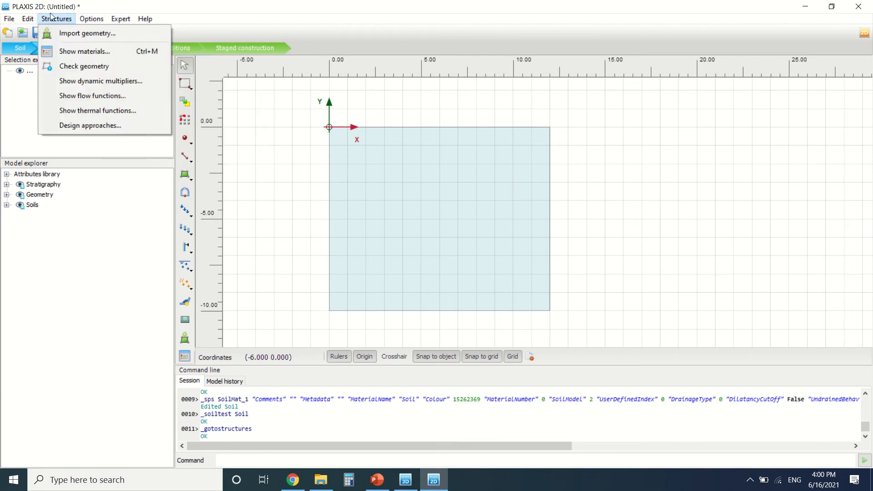
{"action": "left_click", "coordinate": [209, 3]}
{"action": "left_click", "coordinate": [29, 19]}
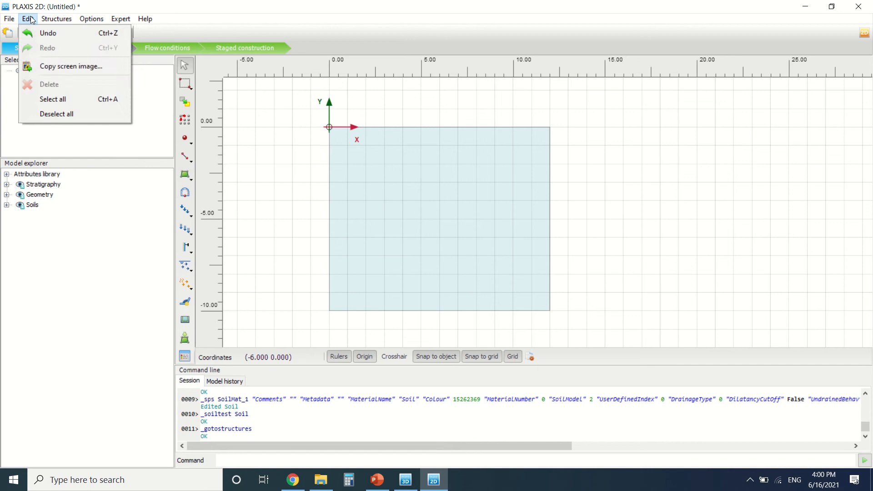
{"action": "left_click", "coordinate": [8, 19]}
{"action": "left_click", "coordinate": [37, 49]}
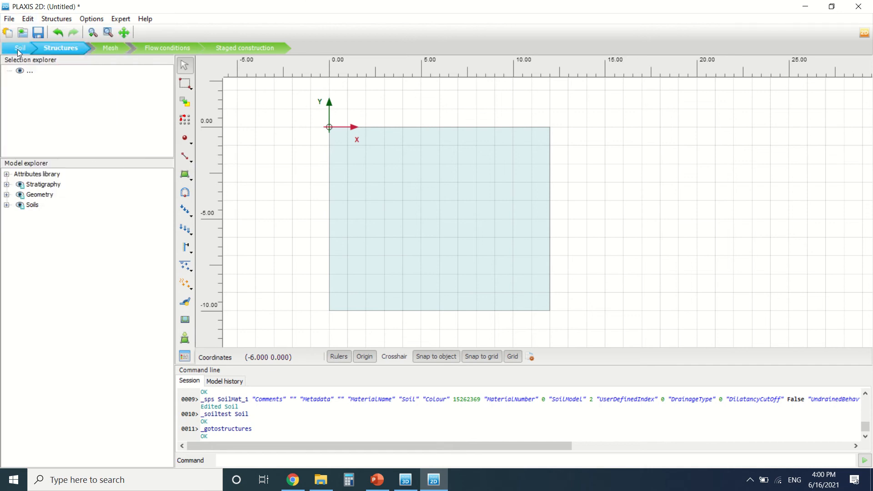
{"action": "left_click", "coordinate": [19, 49]}
{"action": "left_click", "coordinate": [72, 18]}
{"action": "mouse_move", "coordinate": [30, 19]}
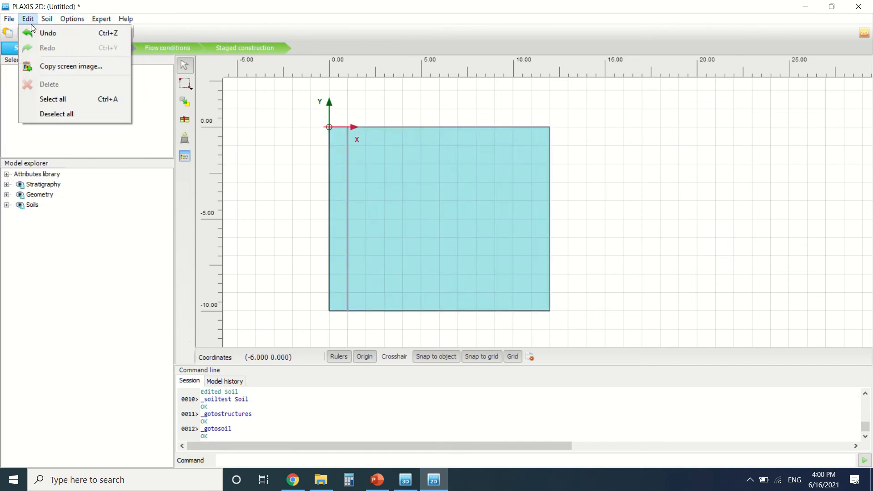
{"action": "left_click", "coordinate": [67, 47]}
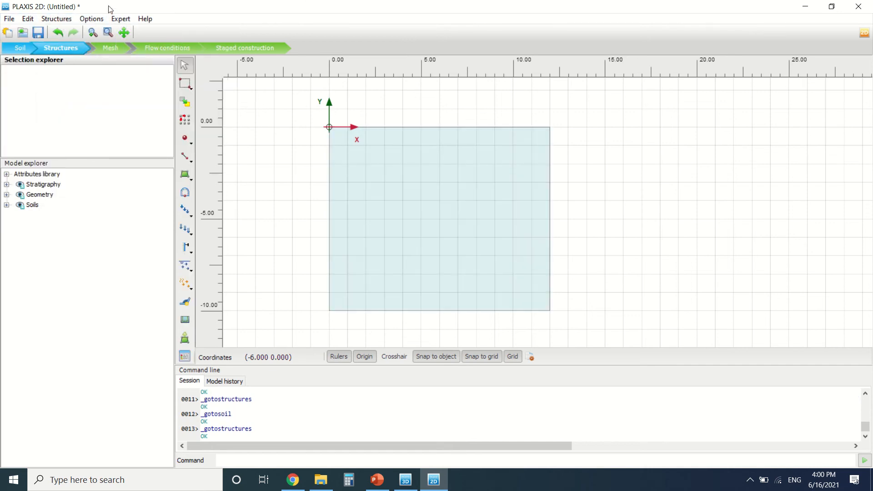
Check the number display and licensing options, inspect the Mesh mode's menus, and return to Structures mode
{"action": "left_click", "coordinate": [91, 18]}
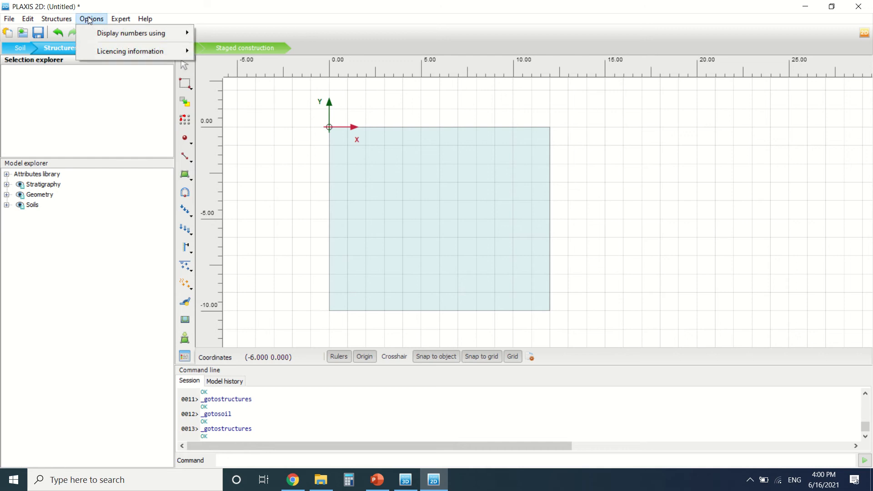
{"action": "mouse_move", "coordinate": [134, 32]}
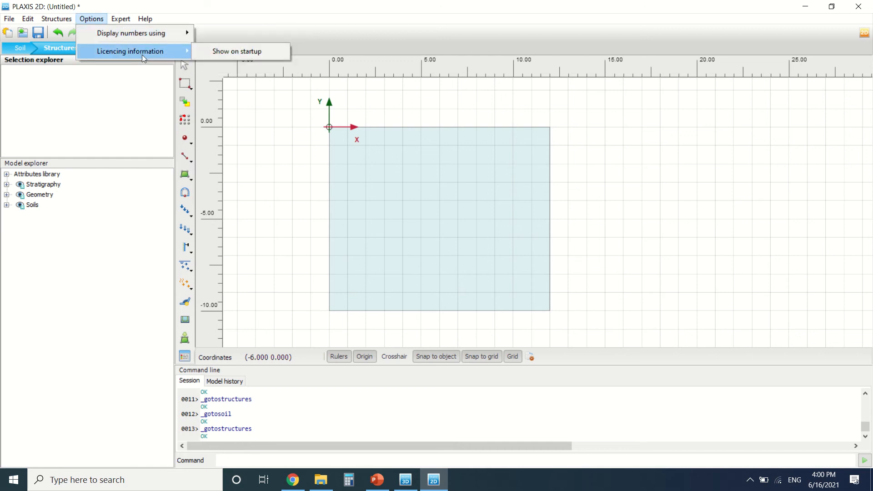
{"action": "double_click", "coordinate": [276, 3]}
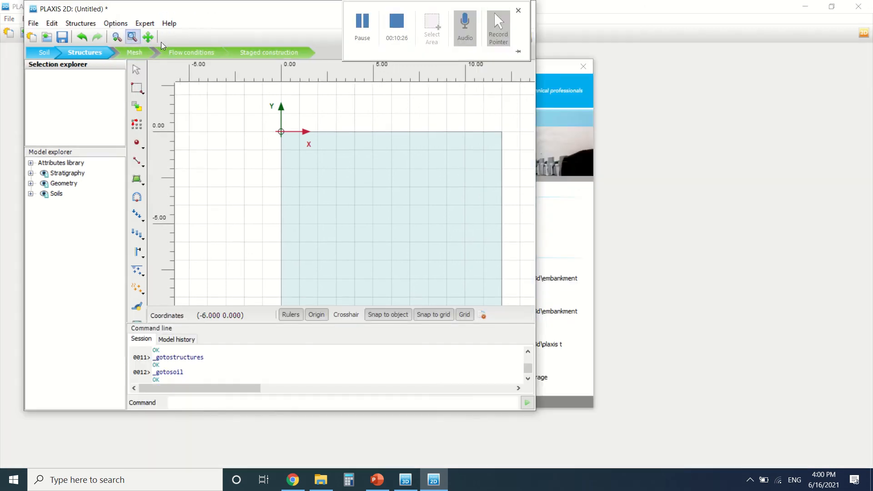
{"action": "left_click", "coordinate": [493, 9]}
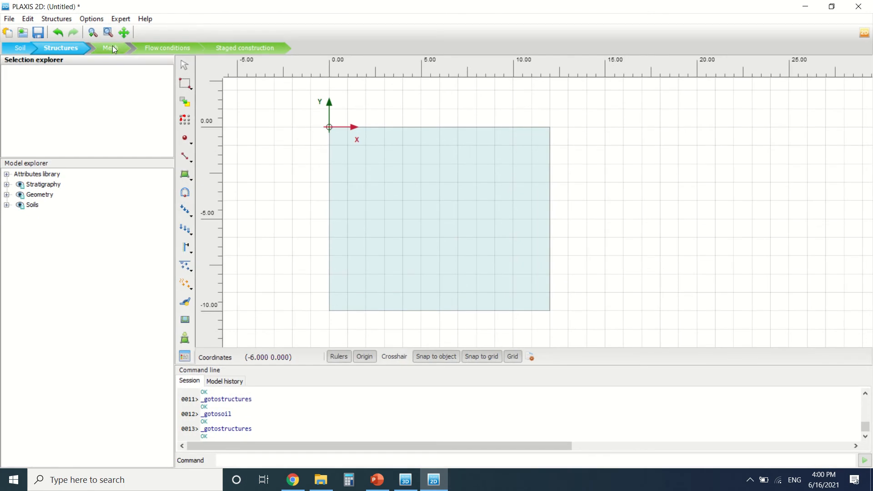
{"action": "left_click", "coordinate": [113, 46]}
{"action": "left_click", "coordinate": [79, 20]}
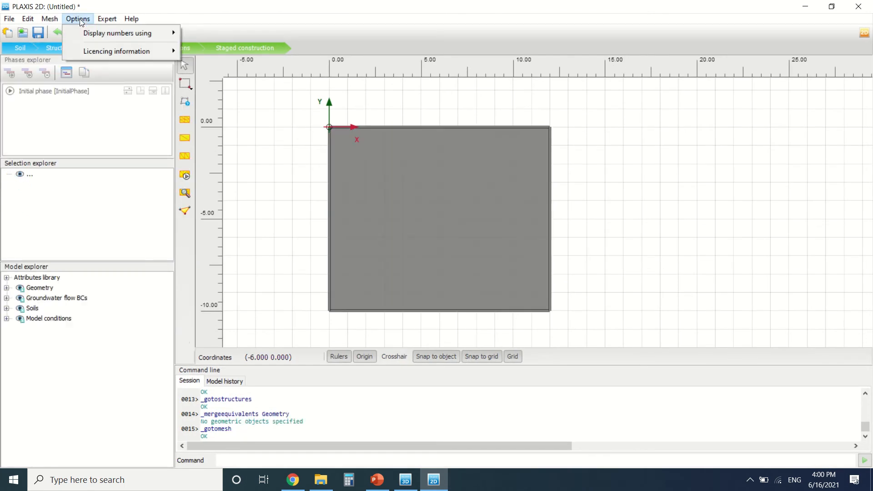
{"action": "left_click", "coordinate": [44, 19]}
{"action": "left_click", "coordinate": [82, 48]}
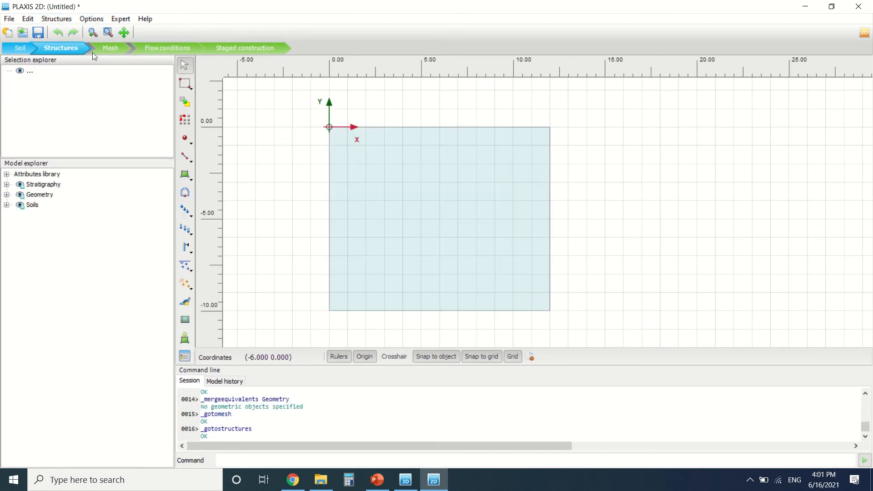
Review the selection filters for points and lines and the available point and line creation tools without creating anything
{"action": "left_click", "coordinate": [185, 86]}
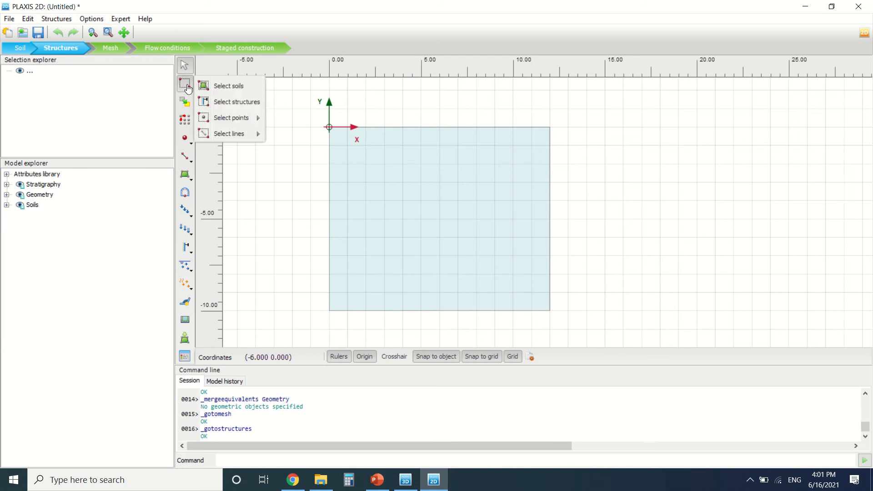
{"action": "mouse_move", "coordinate": [260, 122]}
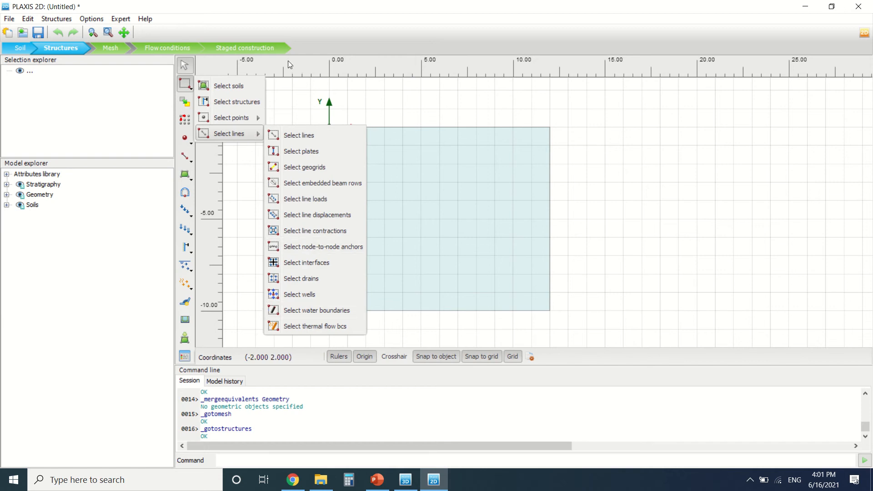
{"action": "left_click", "coordinate": [273, 91]}
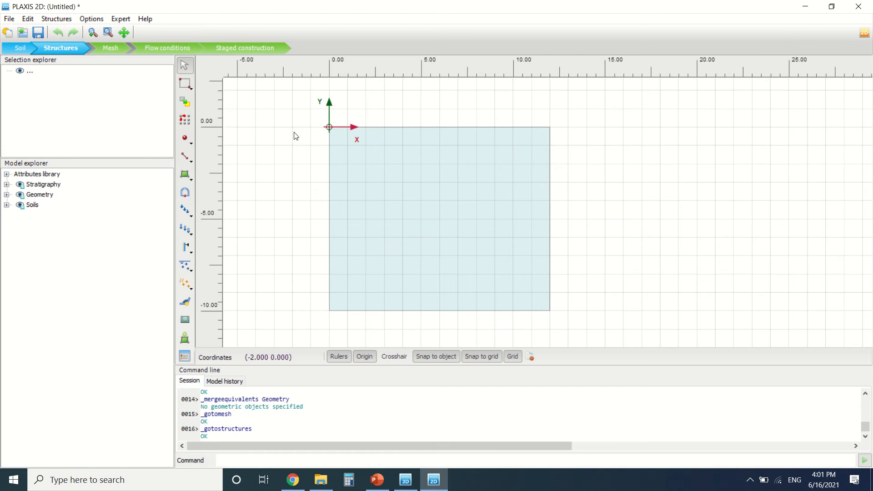
{"action": "left_click", "coordinate": [187, 141]}
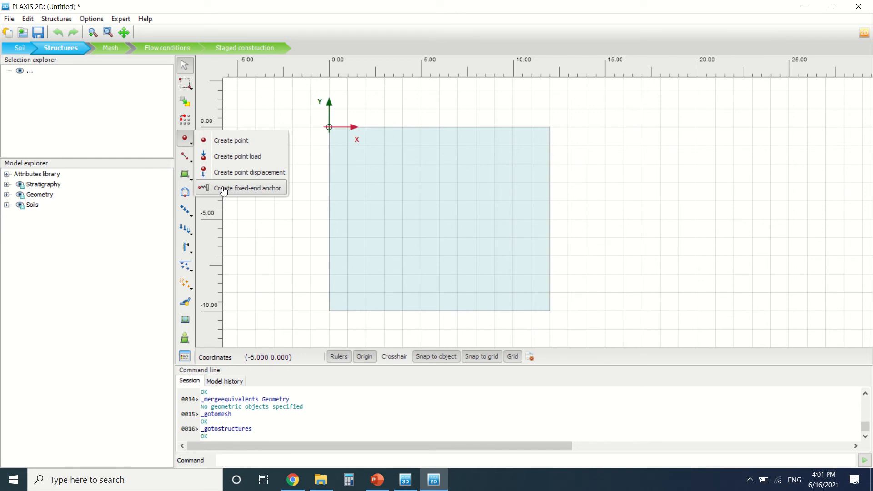
{"action": "left_click", "coordinate": [190, 159]}
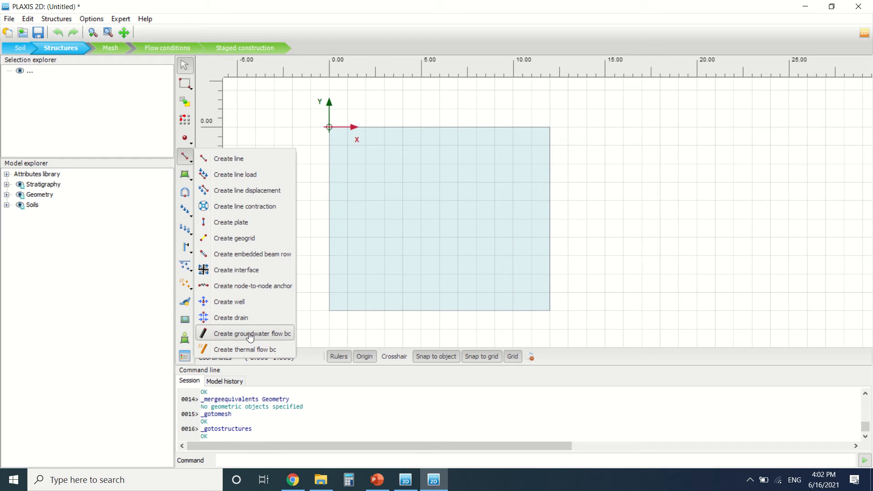
{"action": "left_click", "coordinate": [267, 114]}
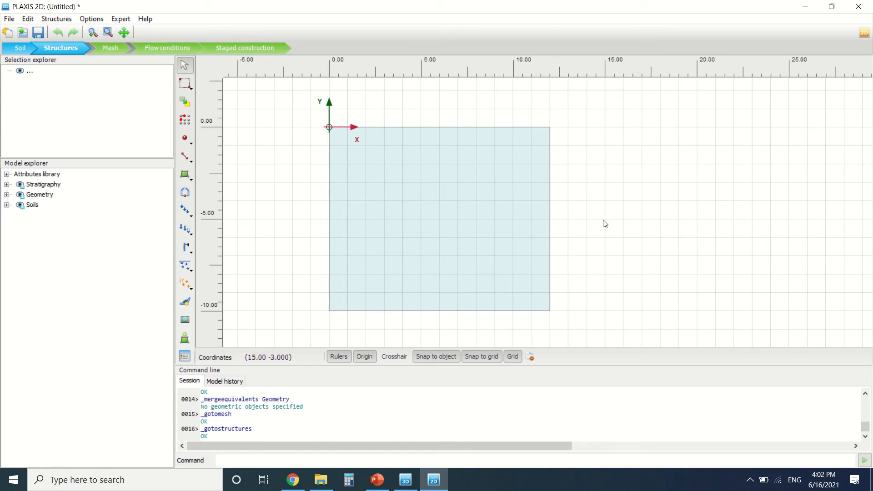
Draw a triangular soil polygon on top of the soil layer with vertices at (3, 0), (5, 2) and (8, 0)
{"action": "left_click", "coordinate": [191, 177]}
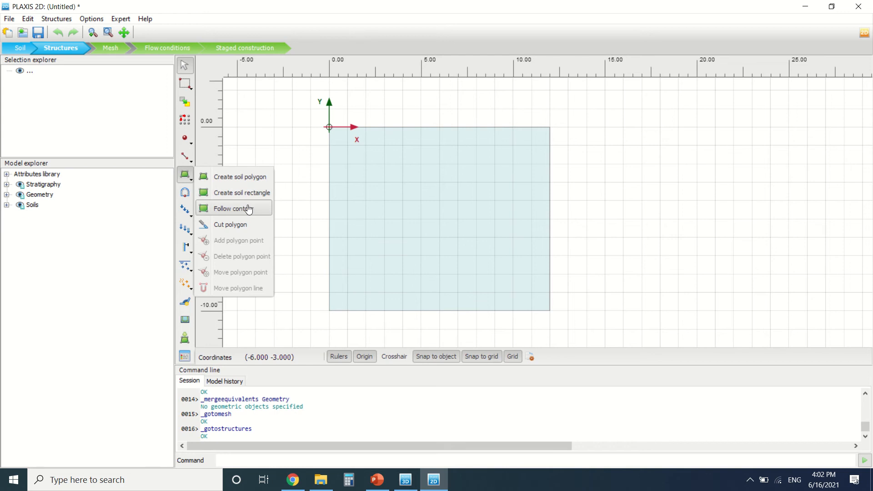
{"action": "left_click", "coordinate": [202, 177]}
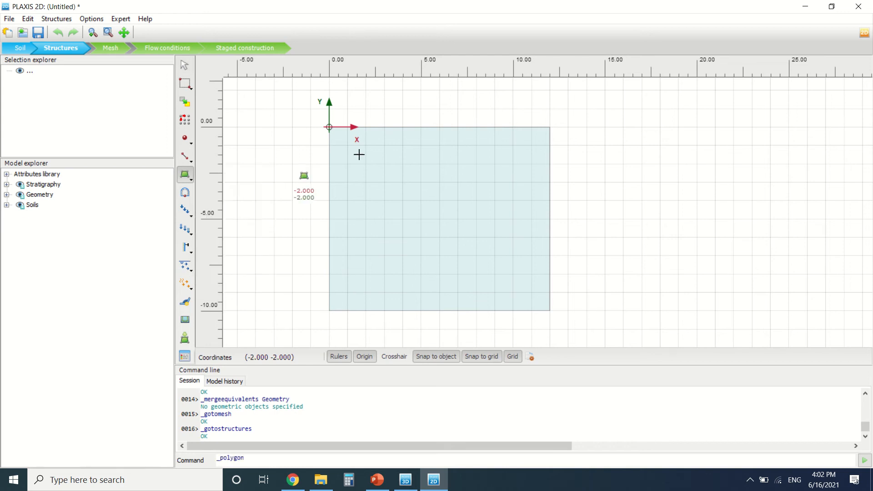
{"action": "scroll", "coordinate": [425, 109], "scroll_direction": "up", "scroll_amount": 2}
{"action": "scroll", "coordinate": [396, 156], "scroll_direction": "down", "scroll_amount": 3}
{"action": "scroll", "coordinate": [414, 98], "scroll_direction": "up", "scroll_amount": 1}
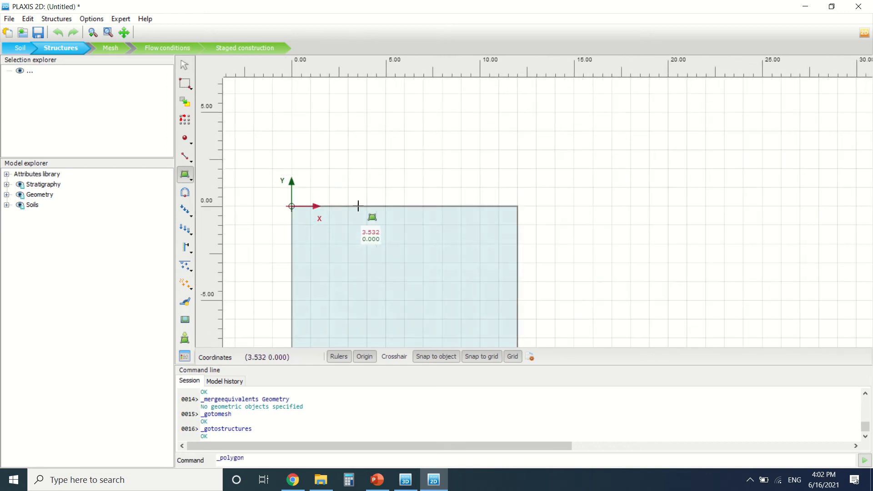
{"action": "left_click", "coordinate": [359, 188]}
{"action": "left_click", "coordinate": [392, 156]}
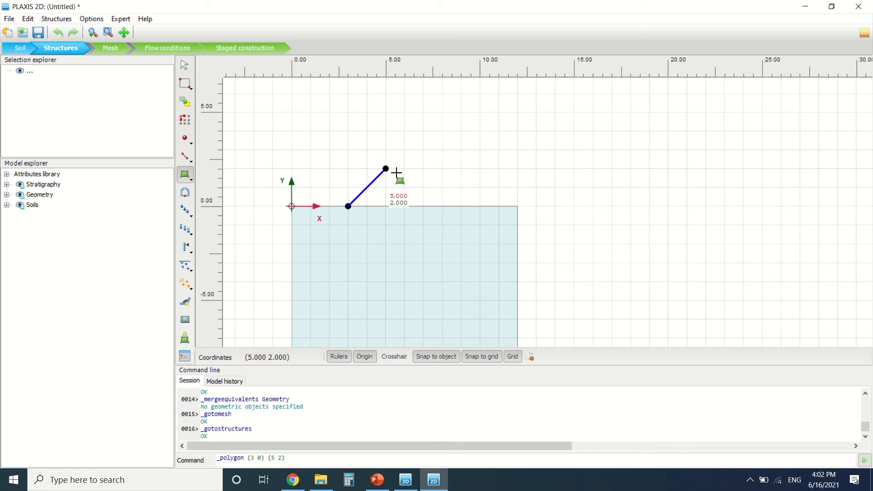
{"action": "left_click", "coordinate": [442, 199]}
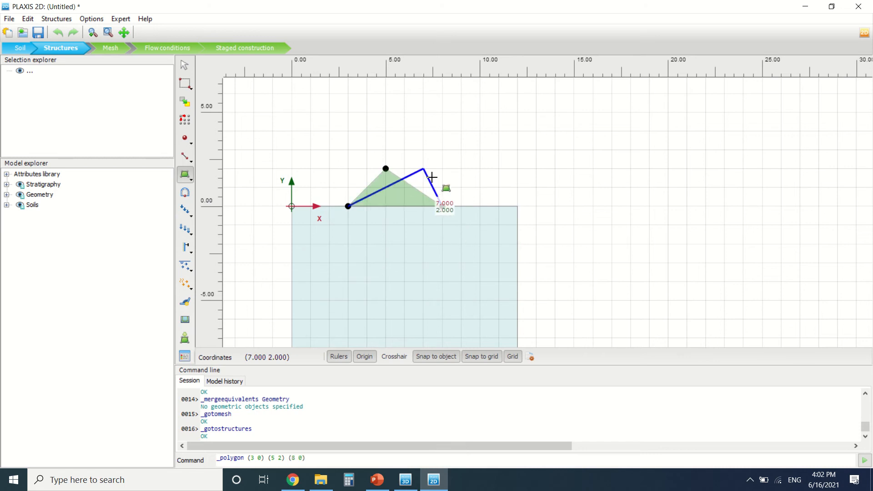
{"action": "right_click", "coordinate": [395, 175]}
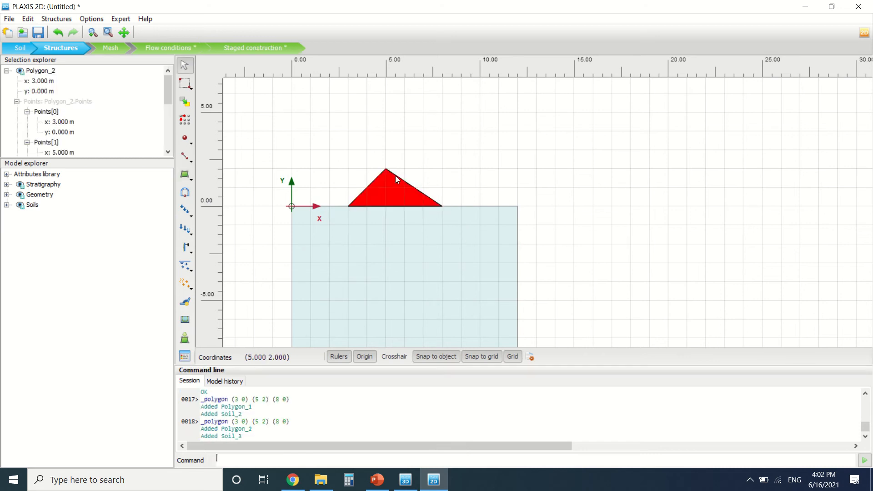
Assign the Soil material to the triangular polygon above the ground surface and clear the selection
{"action": "right_click", "coordinate": [392, 194]}
{"action": "mouse_move", "coordinate": [432, 224]}
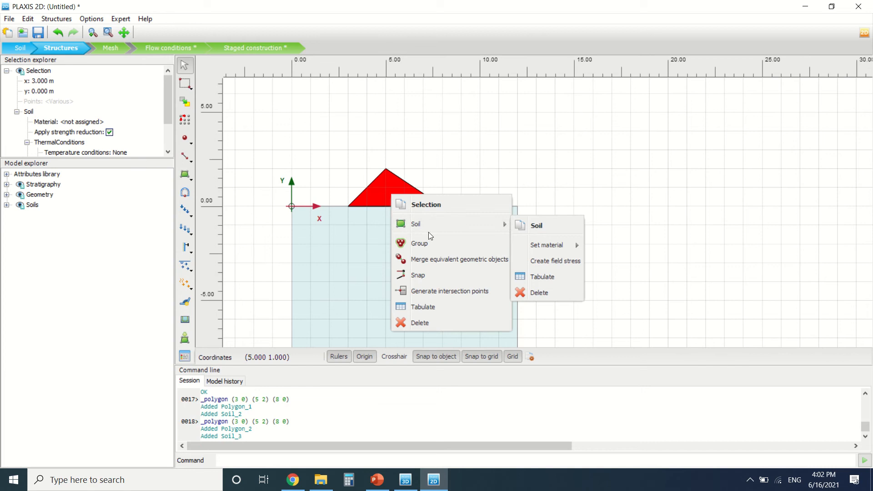
{"action": "left_click", "coordinate": [569, 241]}
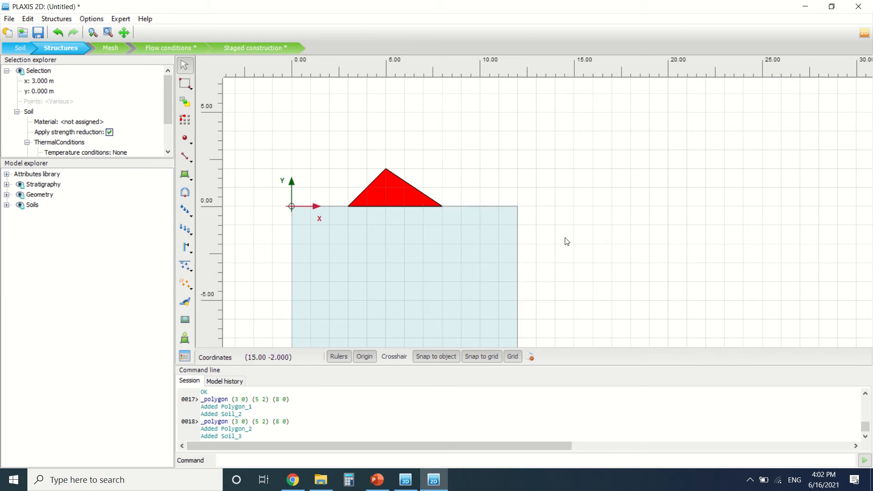
{"action": "right_click", "coordinate": [387, 175]}
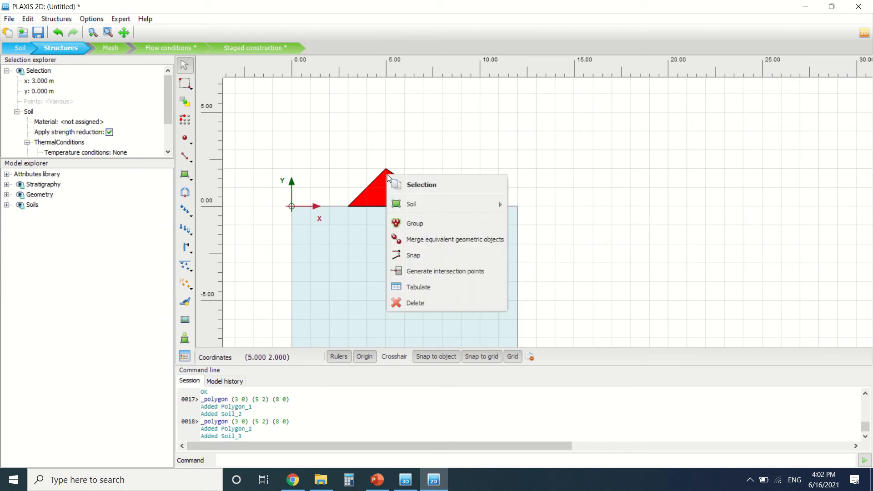
{"action": "mouse_move", "coordinate": [464, 205]}
{"action": "mouse_move", "coordinate": [564, 226]}
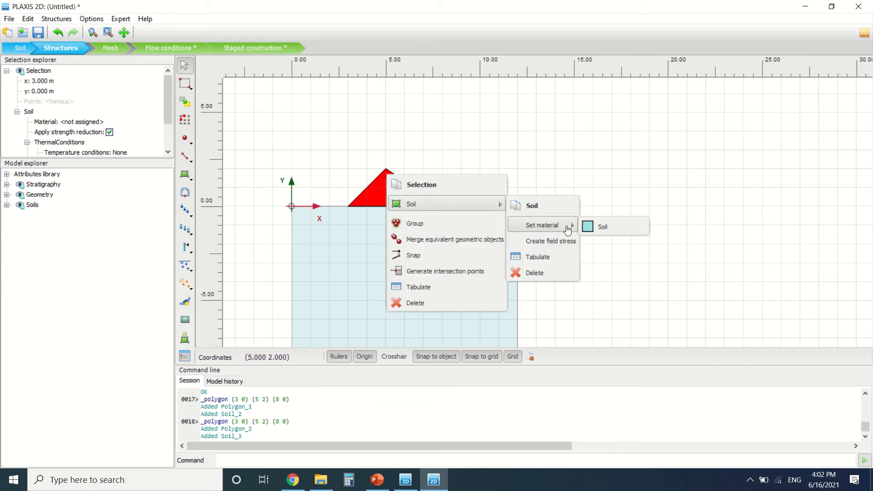
{"action": "left_click", "coordinate": [605, 225]}
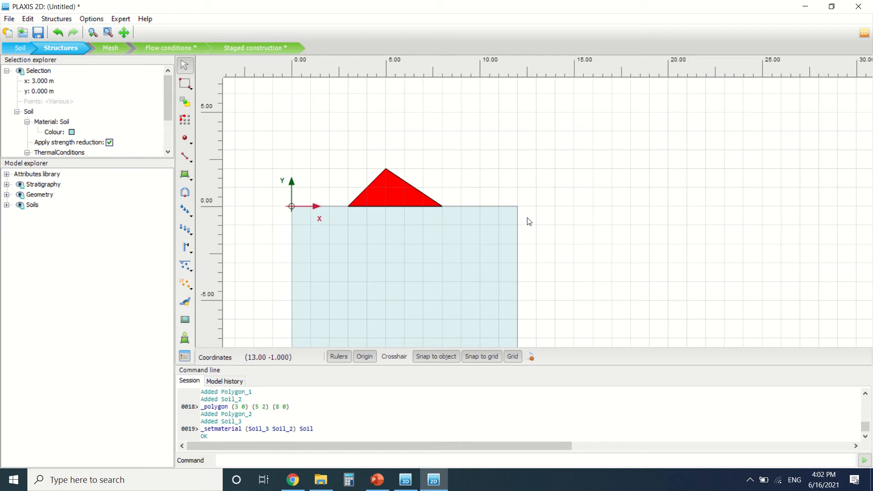
{"action": "left_click", "coordinate": [409, 202]}
{"action": "right_click", "coordinate": [408, 204]}
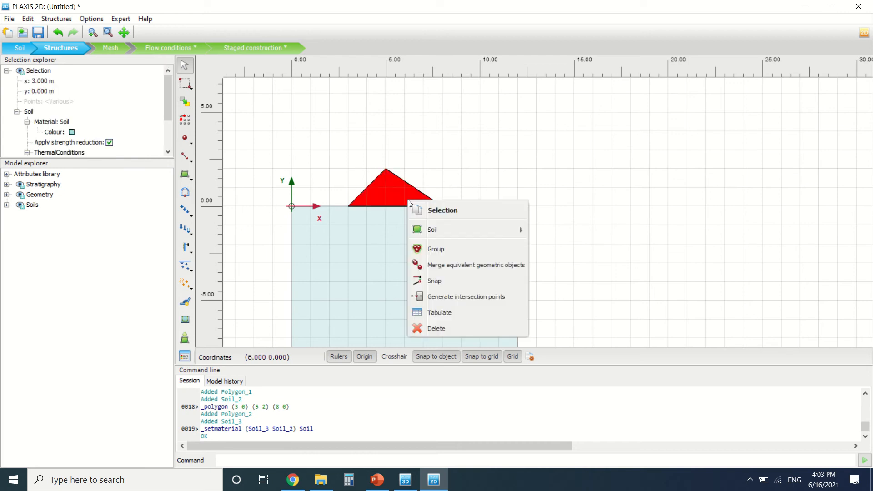
{"action": "left_click", "coordinate": [411, 142]}
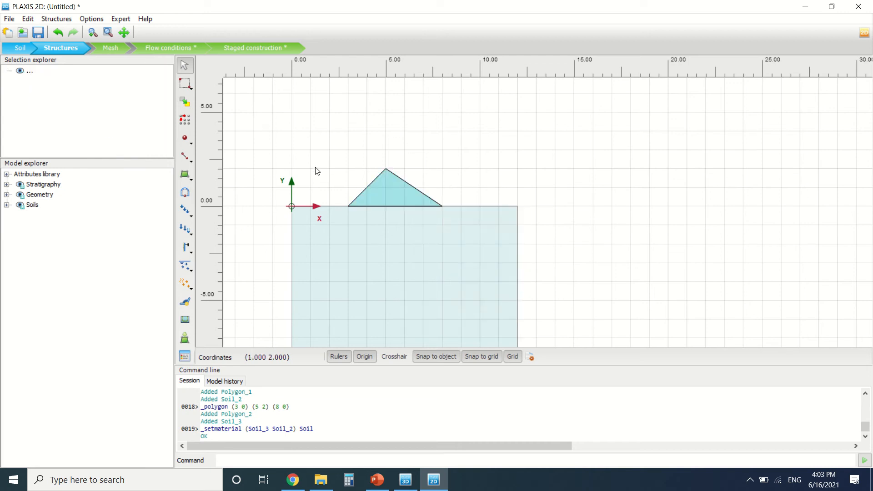
Review the tunnel, load, displacement, hydraulic, thermal flow and connection creation tools without creating anything
{"action": "left_click", "coordinate": [186, 197]}
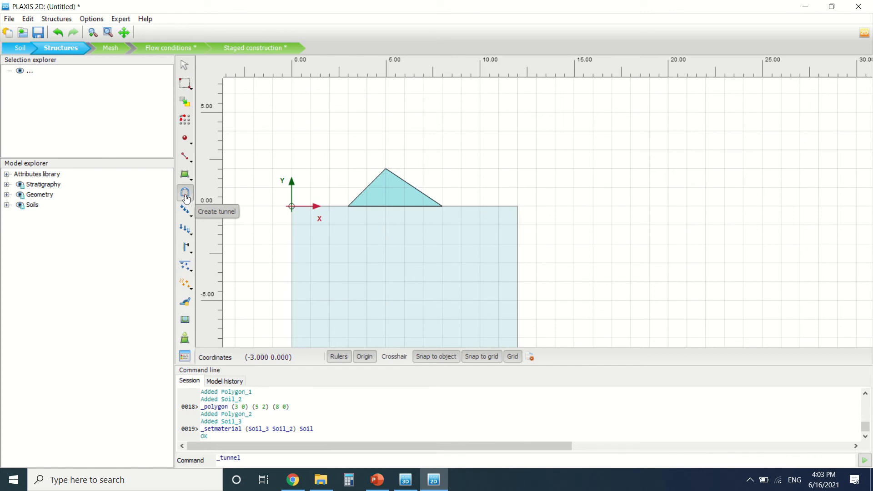
{"action": "left_click", "coordinate": [189, 218]}
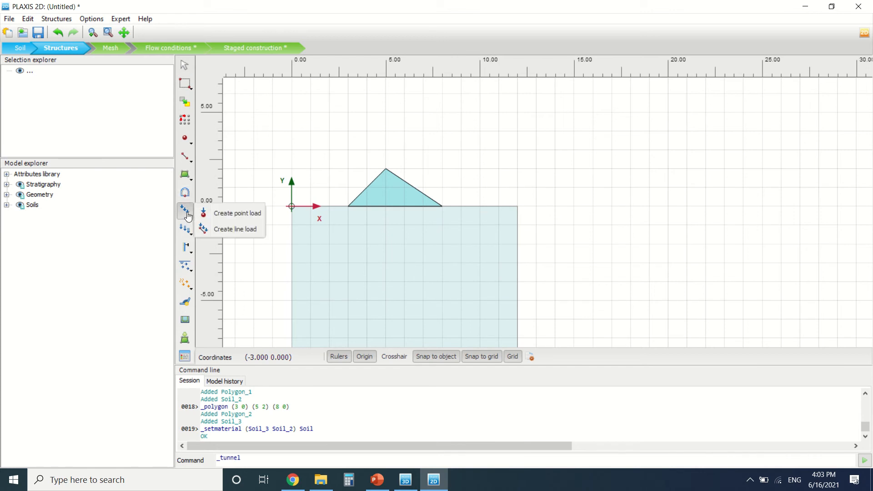
{"action": "left_click", "coordinate": [186, 232]}
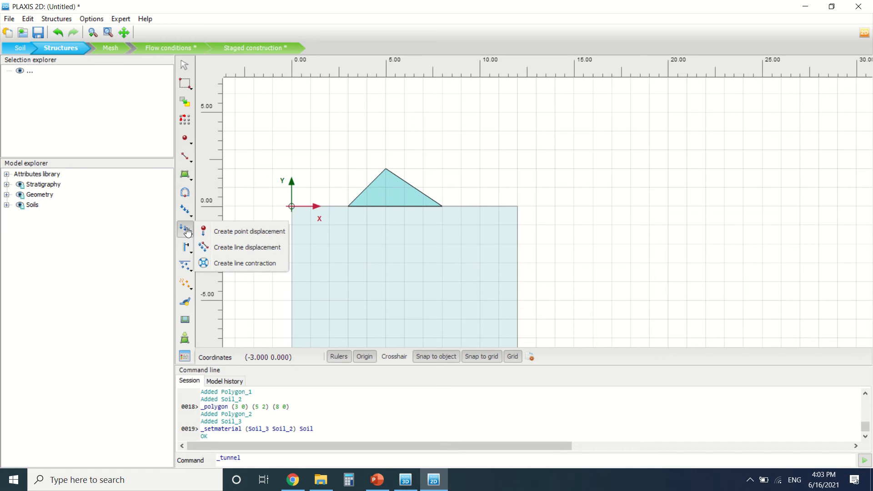
{"action": "left_click", "coordinate": [186, 232]}
{"action": "left_click", "coordinate": [186, 232]}
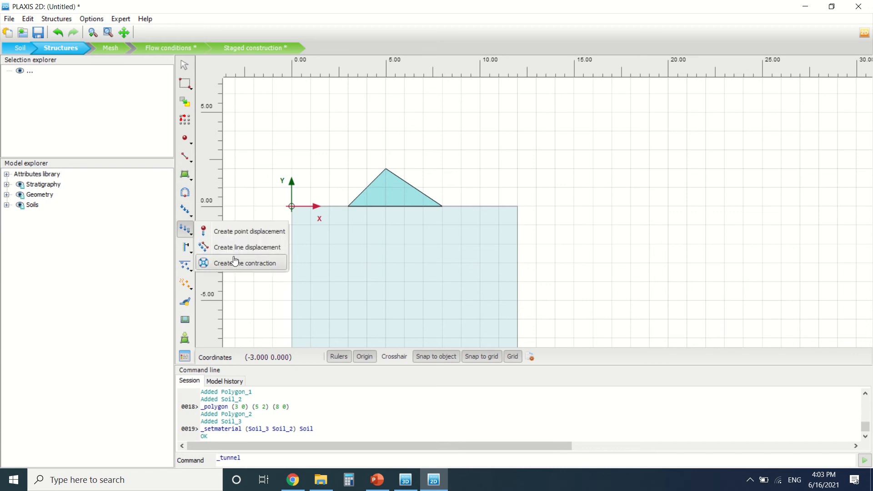
{"action": "left_click", "coordinate": [182, 227]}
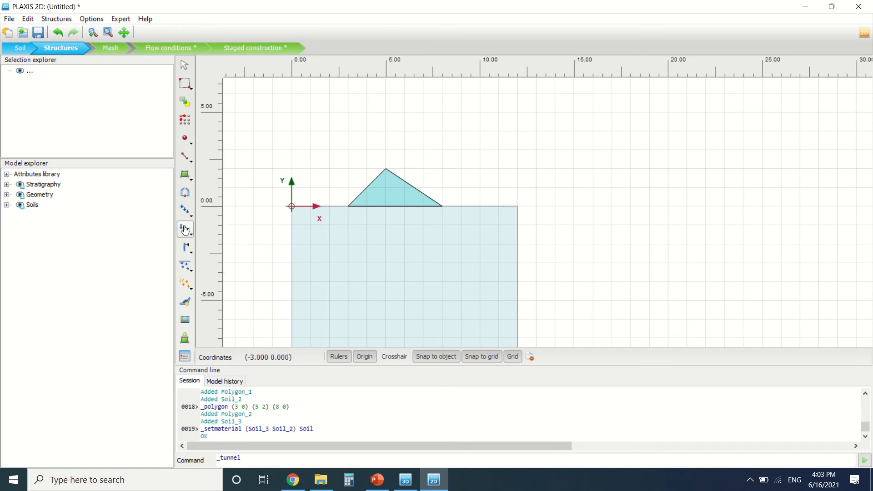
{"action": "left_click", "coordinate": [186, 249]}
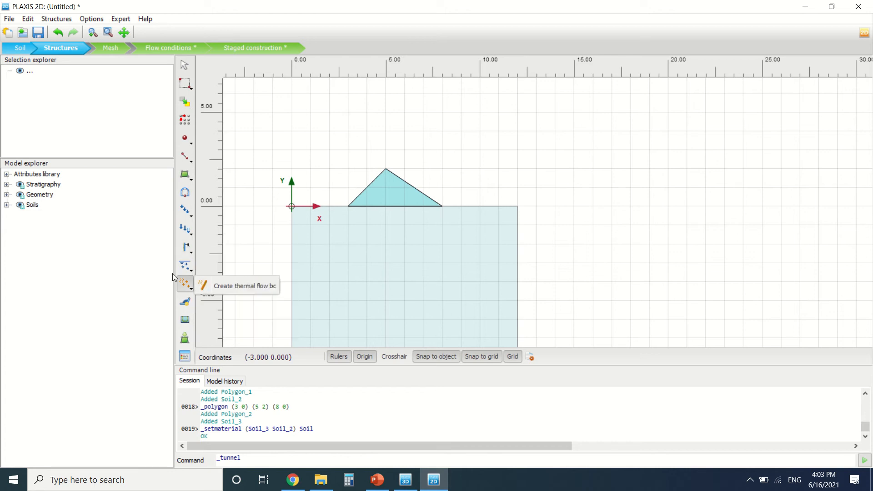
{"action": "mouse_move", "coordinate": [186, 268]}
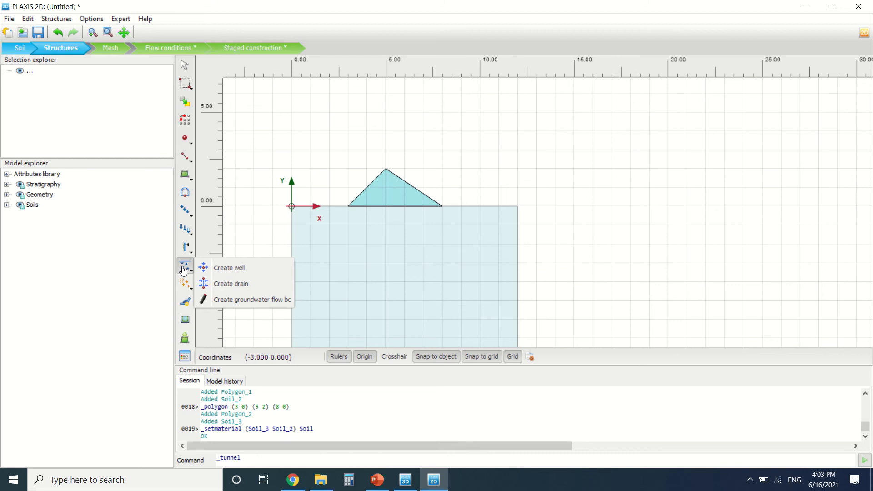
{"action": "mouse_move", "coordinate": [185, 291]}
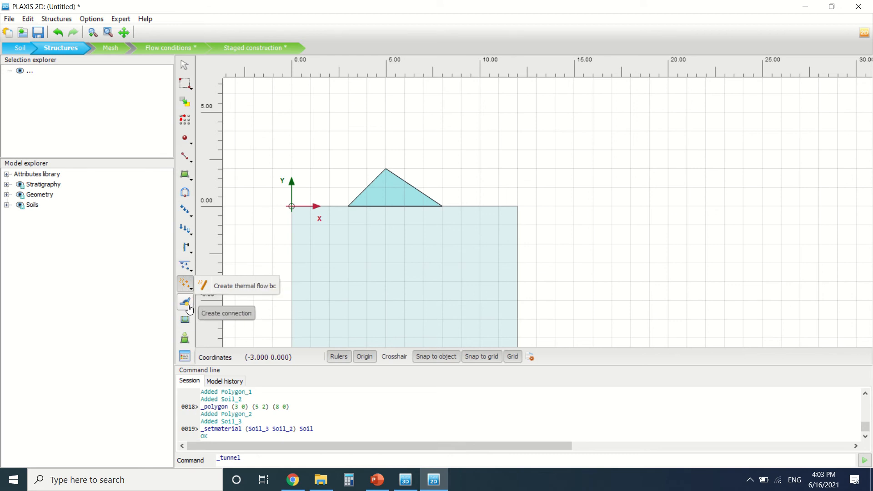
{"action": "left_click", "coordinate": [189, 301]}
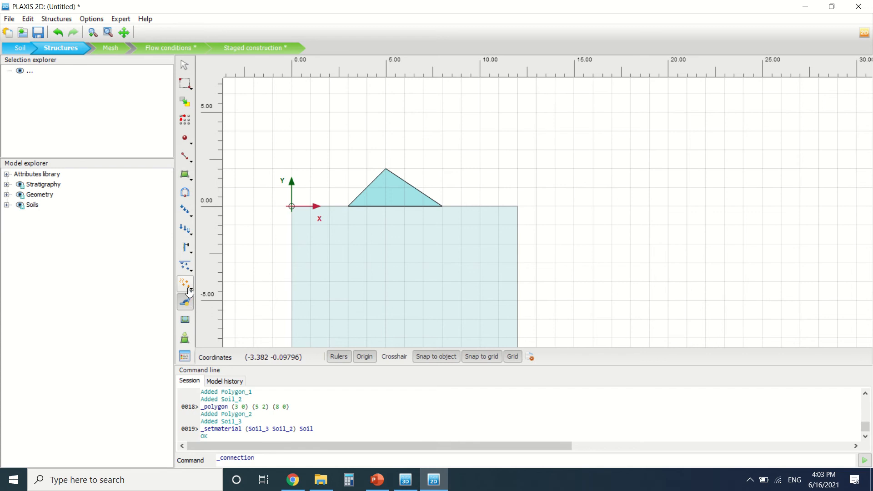
Create interfaces along the boundaries of the soil layer and leave the connection command
{"action": "left_click", "coordinate": [185, 320]}
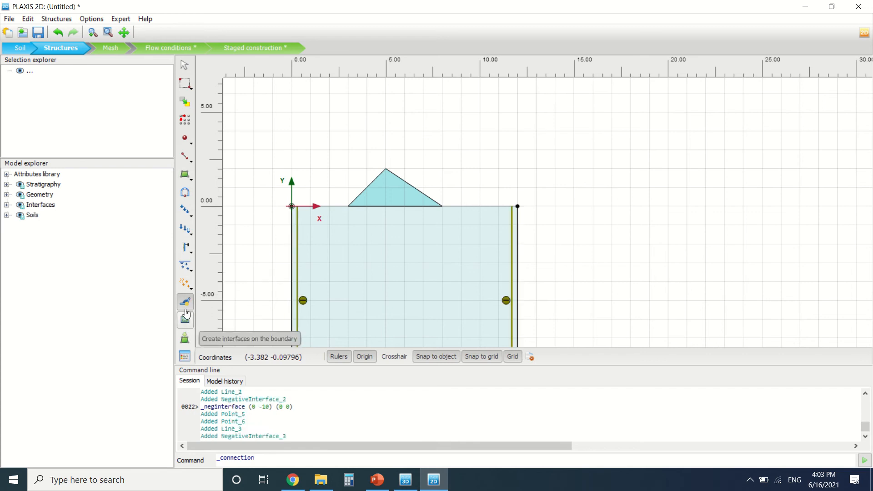
{"action": "scroll", "coordinate": [425, 125], "scroll_direction": "down", "scroll_amount": 2}
{"action": "scroll", "coordinate": [437, 172], "scroll_direction": "up", "scroll_amount": 2}
{"action": "scroll", "coordinate": [417, 220], "scroll_direction": "up", "scroll_amount": 1}
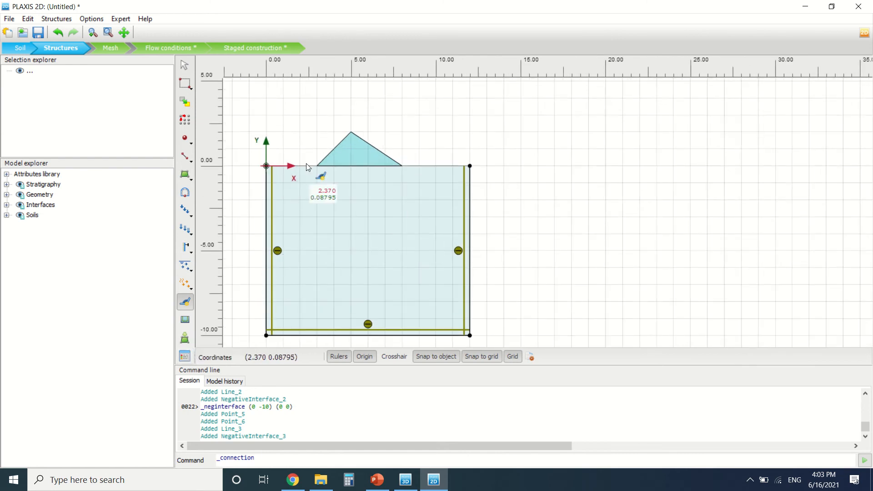
{"action": "key", "text": "Escape"}
{"action": "scroll", "coordinate": [348, 134], "scroll_direction": "up", "scroll_amount": 2}
{"action": "left_click", "coordinate": [353, 155]}
{"action": "right_click", "coordinate": [352, 153]}
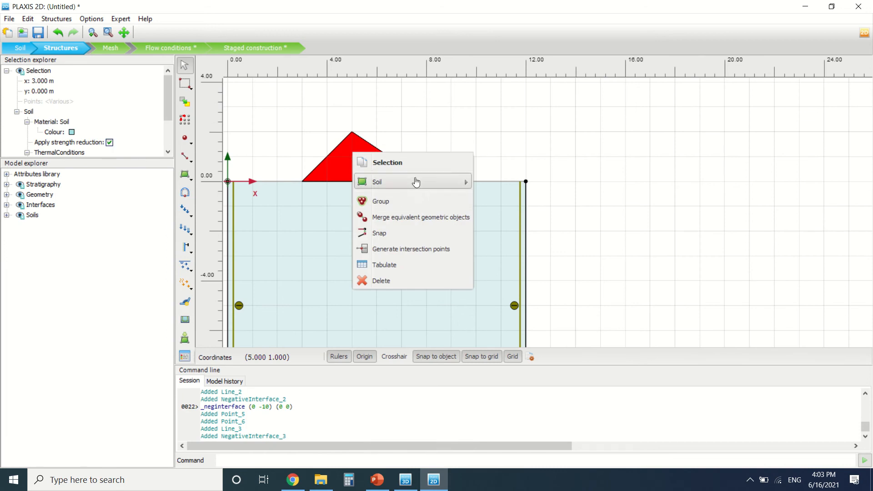
{"action": "left_click", "coordinate": [234, 162]}
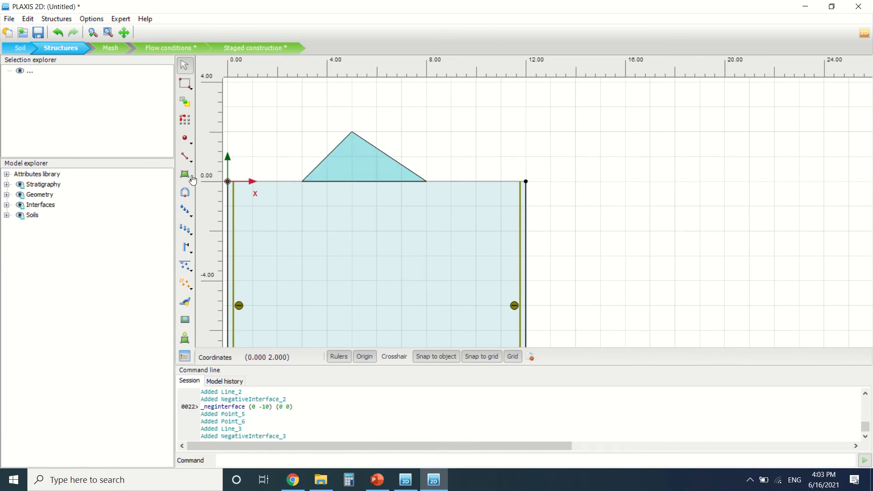
Draw a plate on the ground surface from (8, 0) to (10, 0)
{"action": "left_click", "coordinate": [186, 161]}
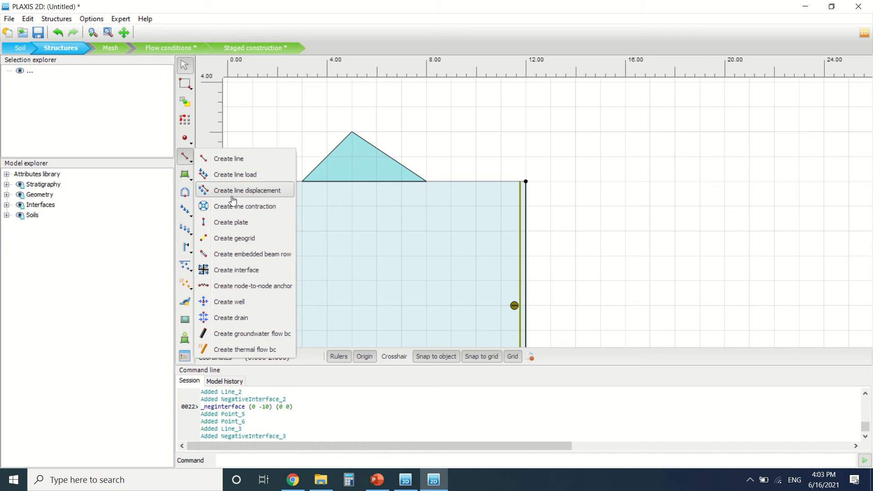
{"action": "left_click", "coordinate": [244, 223]}
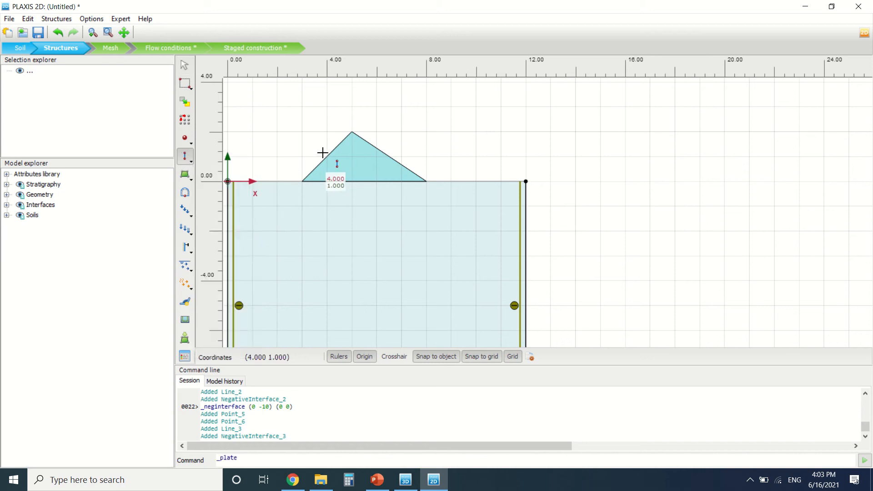
{"action": "left_click", "coordinate": [426, 177]}
{"action": "left_click", "coordinate": [475, 181]}
{"action": "key", "text": "Escape"}
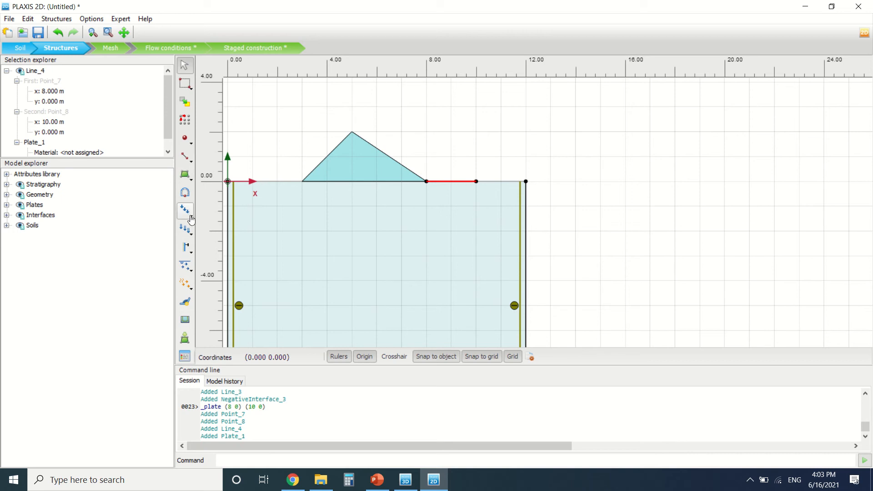
Add a line load on top of the plate between (8, 0) and (10, 0)
{"action": "left_click", "coordinate": [187, 230]}
{"action": "left_click", "coordinate": [185, 211]}
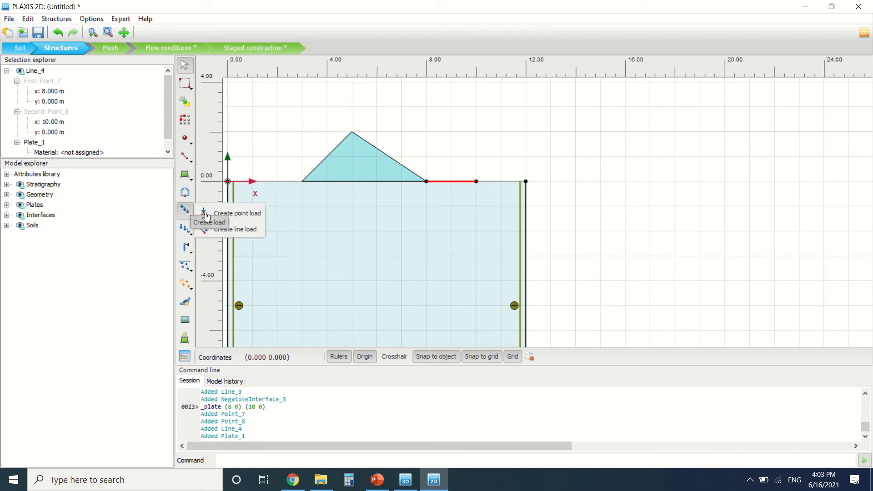
{"action": "left_click", "coordinate": [232, 226]}
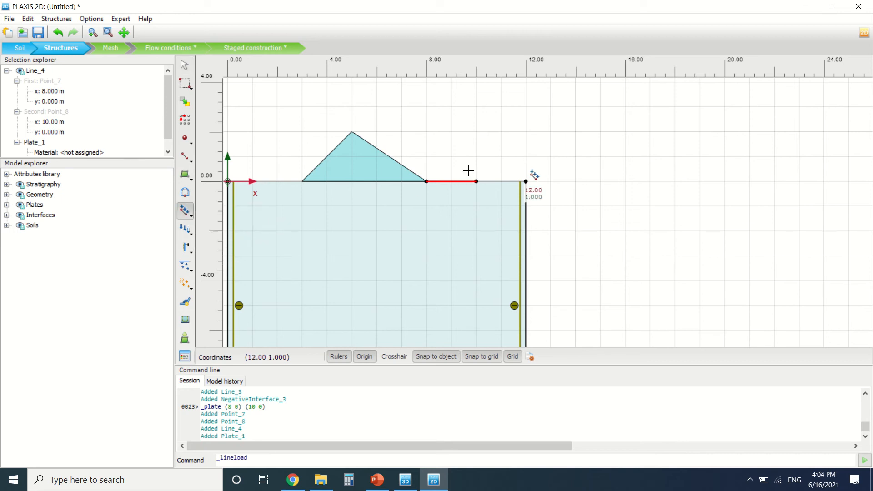
{"action": "left_click", "coordinate": [426, 181]}
{"action": "left_click", "coordinate": [476, 181]}
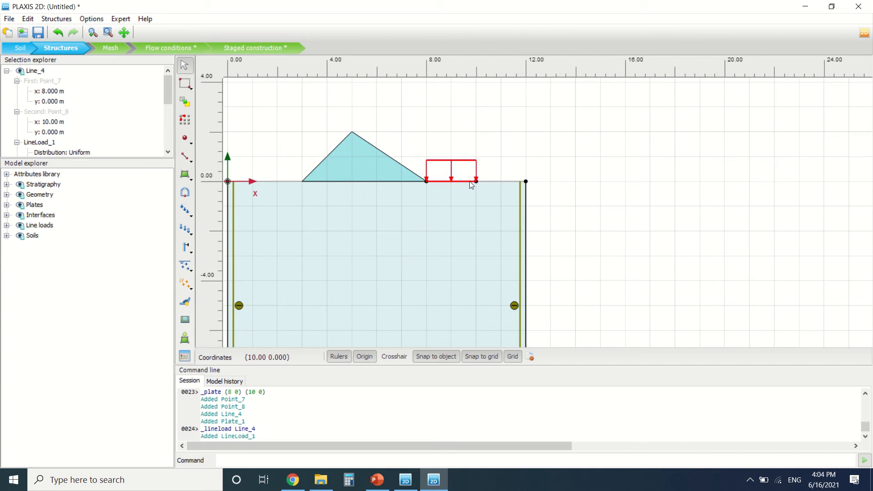
Examine the options available for the loaded line and the plate's entry in the model tree
{"action": "right_click", "coordinate": [470, 181]}
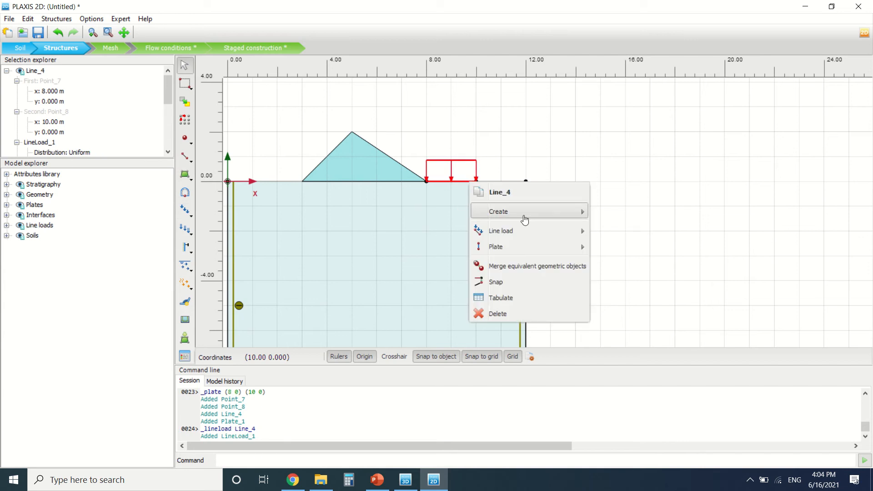
{"action": "left_click", "coordinate": [457, 182]}
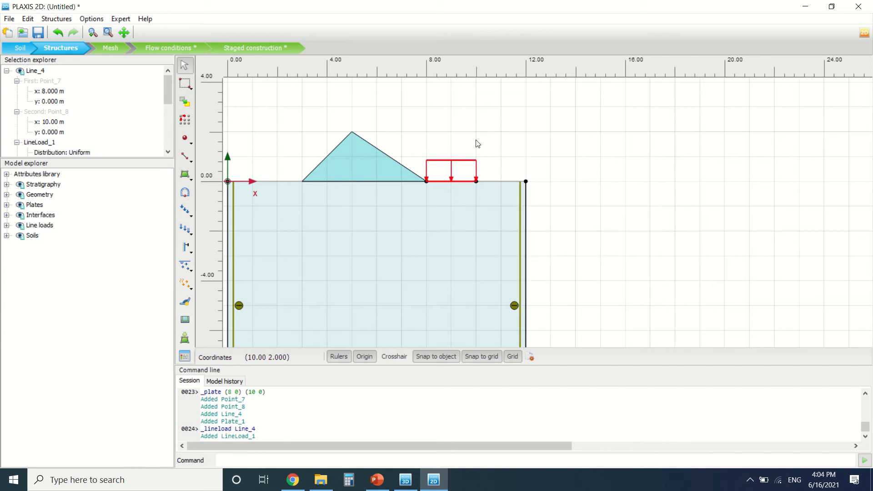
{"action": "left_click", "coordinate": [459, 182]}
{"action": "left_click", "coordinate": [7, 205]}
{"action": "left_click", "coordinate": [42, 215]}
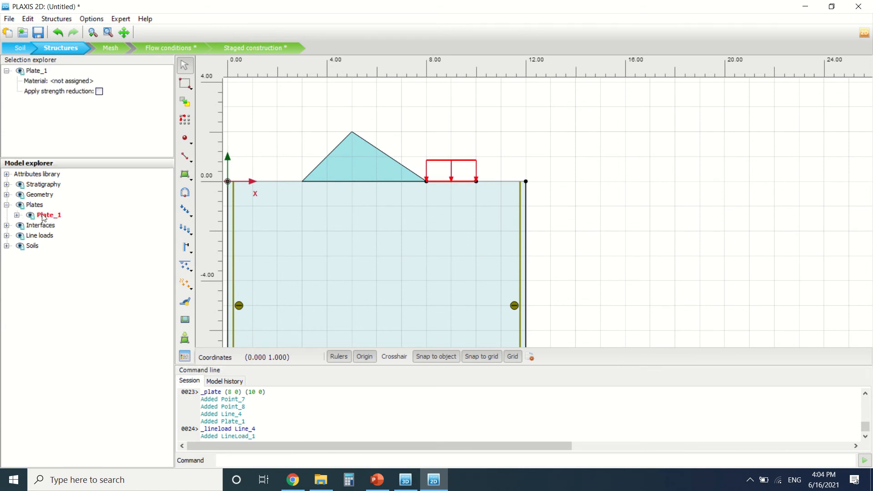
{"action": "left_click", "coordinate": [77, 220]}
{"action": "double_click", "coordinate": [45, 217]}
{"action": "right_click", "coordinate": [45, 218]}
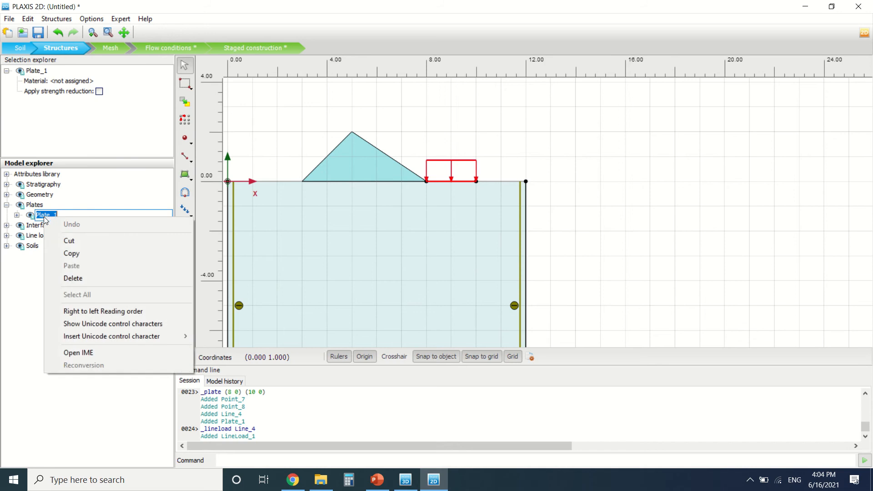
{"action": "left_click", "coordinate": [137, 318]}
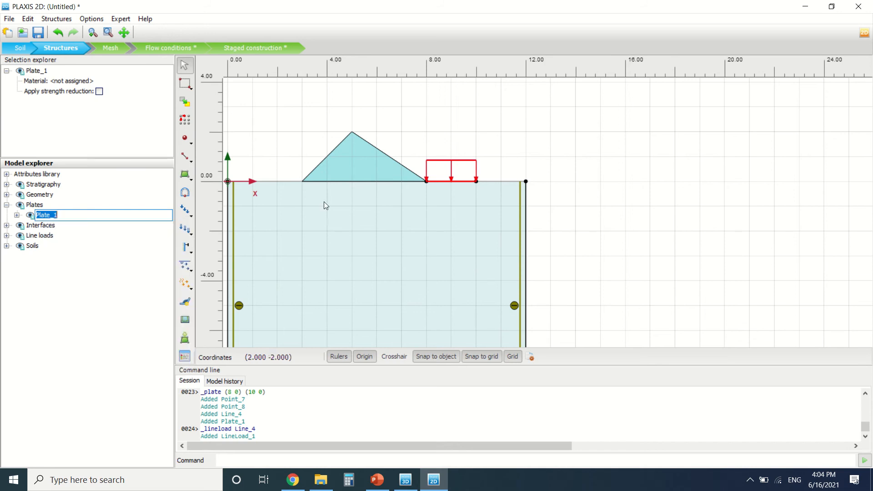
Delete the line carrying the plate and line load beside the soil triangle
{"action": "left_click", "coordinate": [432, 181]}
{"action": "left_click", "coordinate": [436, 165]}
{"action": "key", "text": "Delete"}
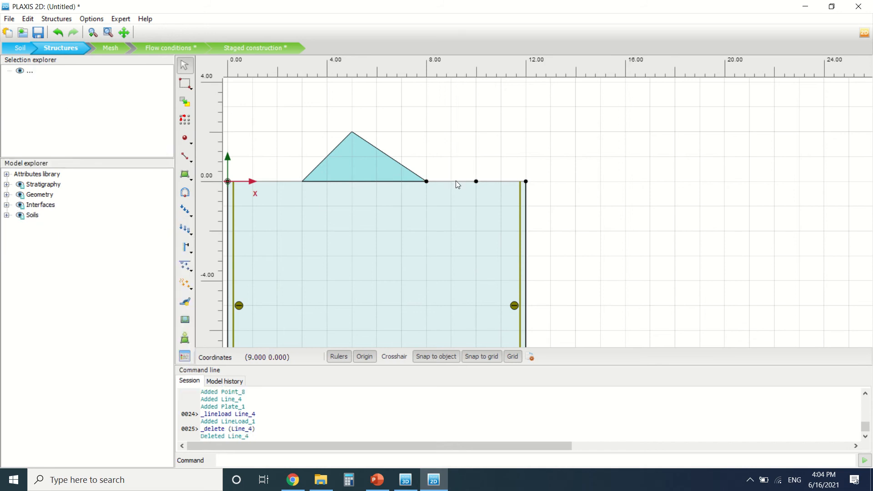
Recreate only the plate between the existing points (8, 0) and (10, 0), without a line load
{"action": "left_click", "coordinate": [456, 181]}
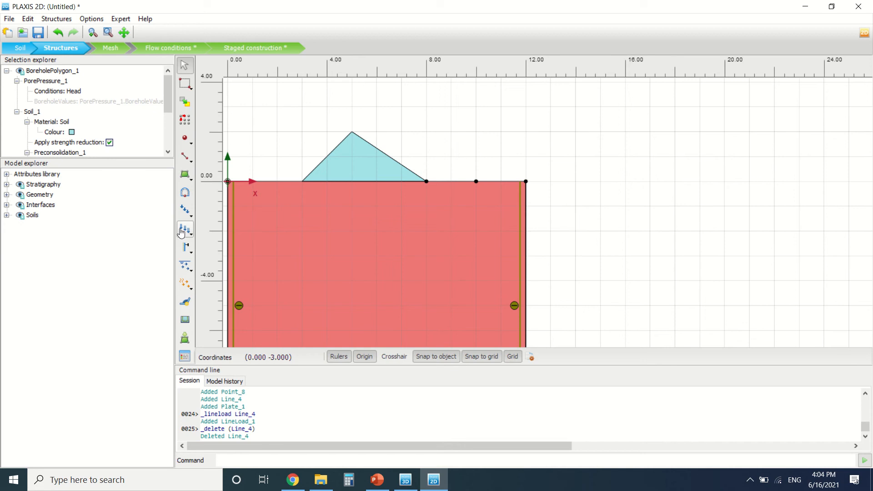
{"action": "left_click", "coordinate": [185, 161]}
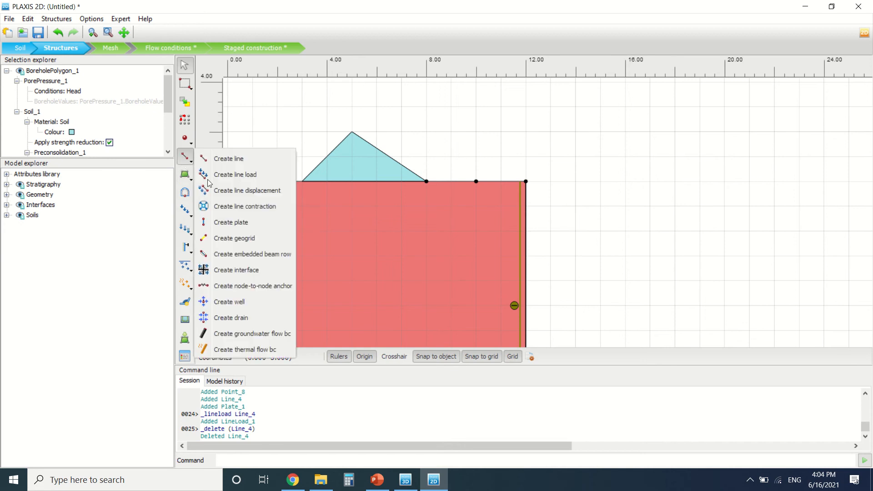
{"action": "left_click", "coordinate": [241, 223]}
{"action": "left_click", "coordinate": [427, 181]}
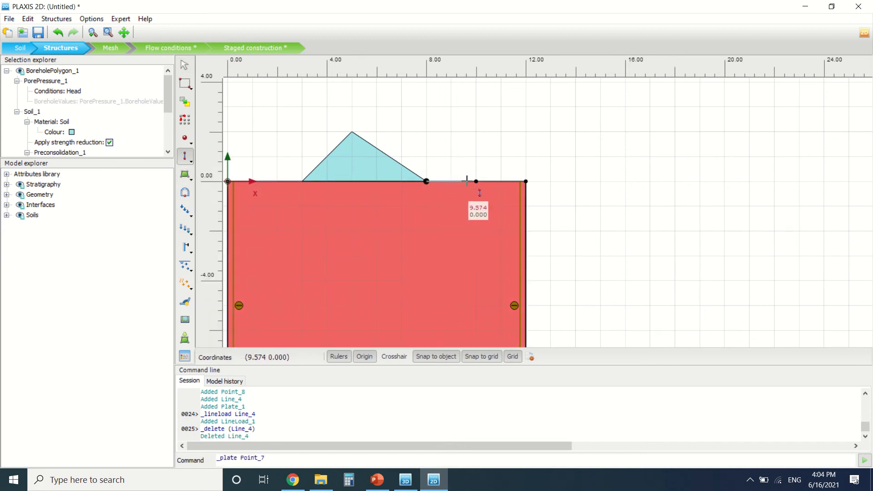
{"action": "left_click", "coordinate": [476, 181]}
{"action": "right_click", "coordinate": [471, 180]}
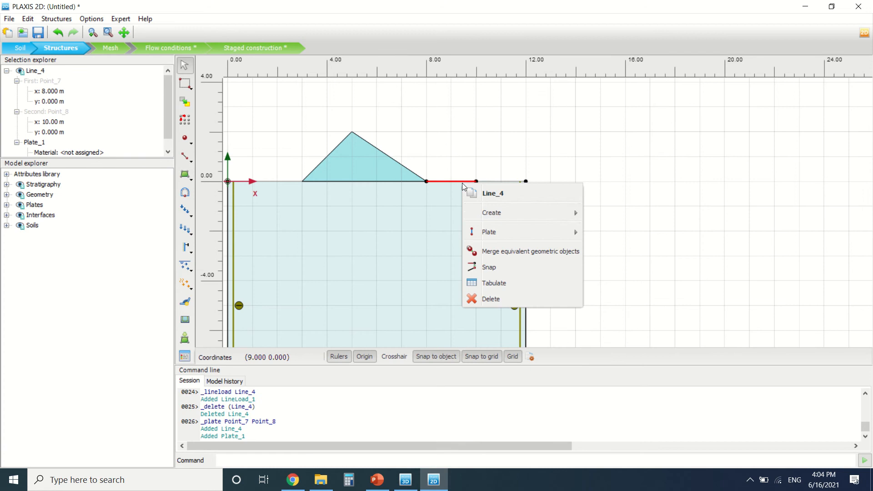
{"action": "right_click", "coordinate": [462, 183]}
{"action": "mouse_move", "coordinate": [523, 233]}
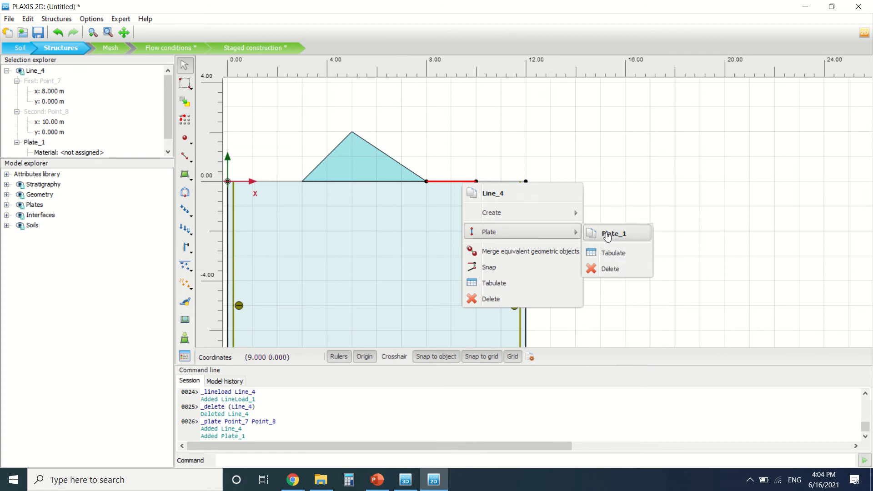
{"action": "mouse_move", "coordinate": [559, 212]}
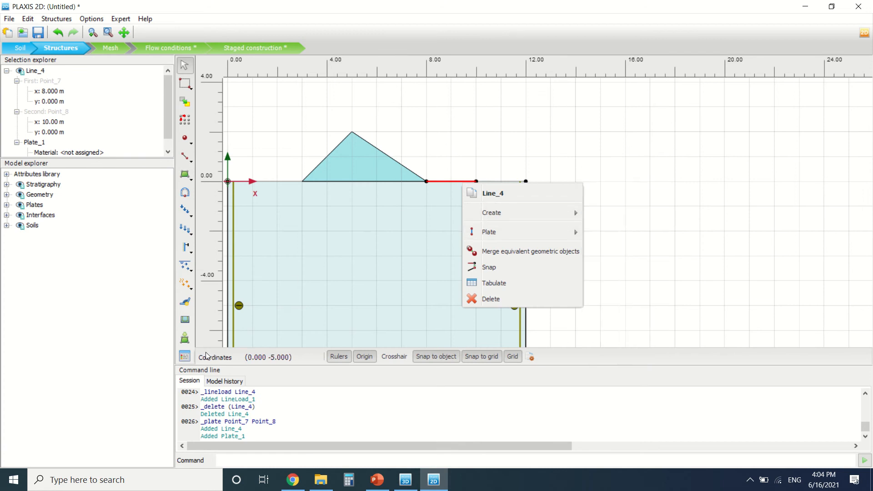
Create a new material set of type Plates and identify it as plate
{"action": "left_click", "coordinate": [189, 356]}
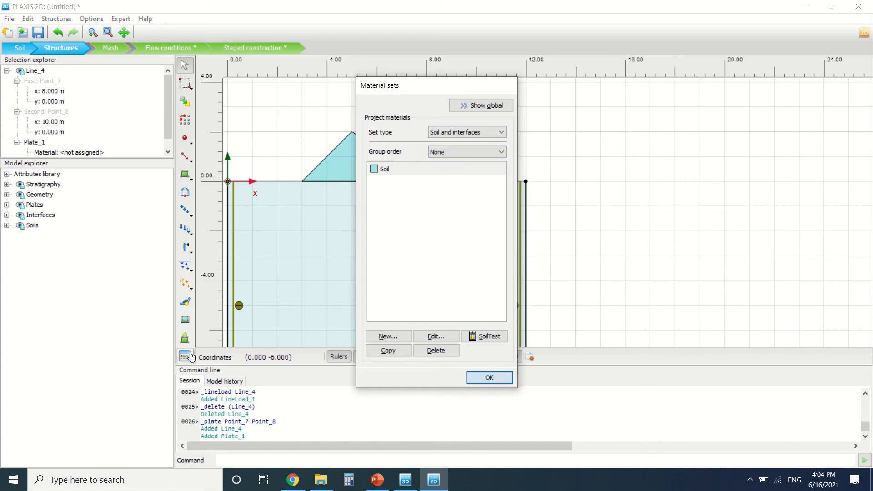
{"action": "left_click", "coordinate": [461, 135]}
{"action": "left_click", "coordinate": [461, 149]}
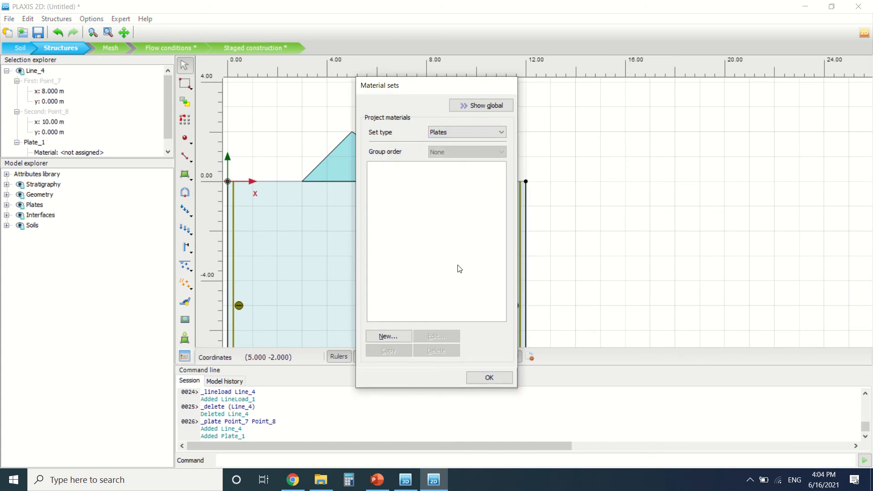
{"action": "left_click", "coordinate": [387, 337]}
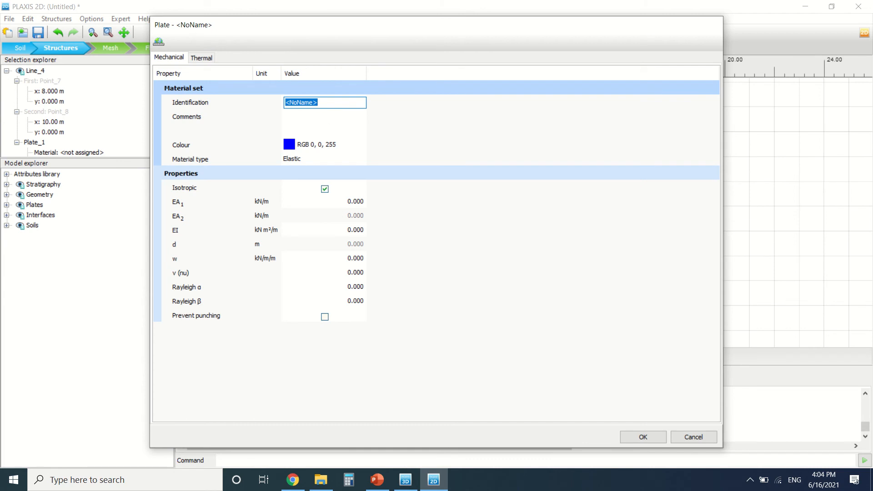
{"action": "type", "text": "plate"}
Set the plate material's EA1 to 299 kN/m, EI to 234 kN m²/m and w to 23 kN/m/m, and save the material set
{"action": "left_click", "coordinate": [349, 203]}
{"action": "type", "text": "2"}
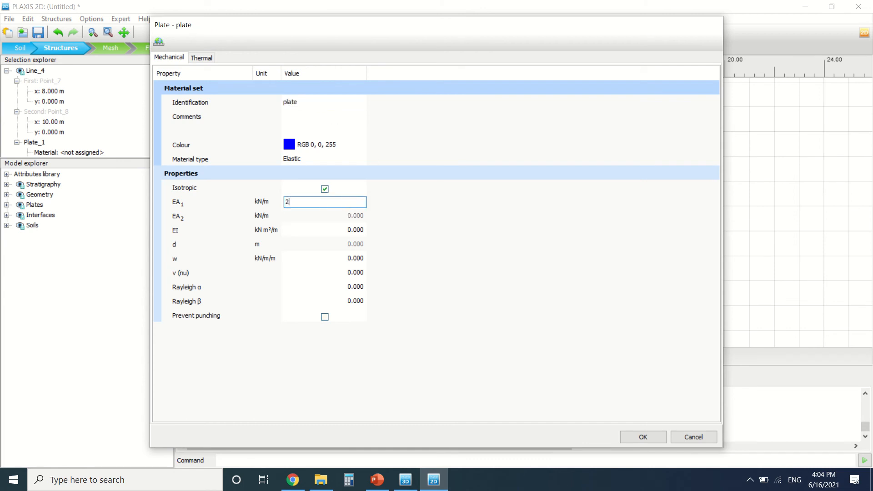
{"action": "type", "text": "99"}
{"action": "left_click", "coordinate": [361, 231]}
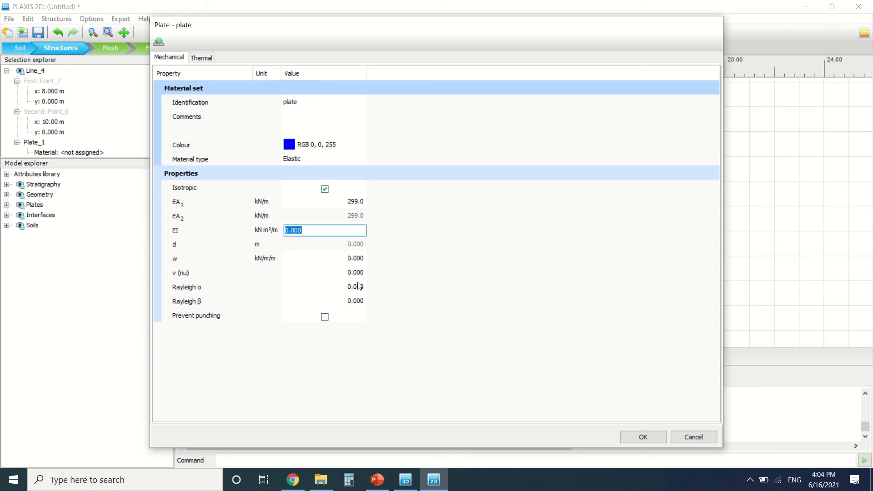
{"action": "type", "text": "234"}
{"action": "left_click", "coordinate": [400, 361]}
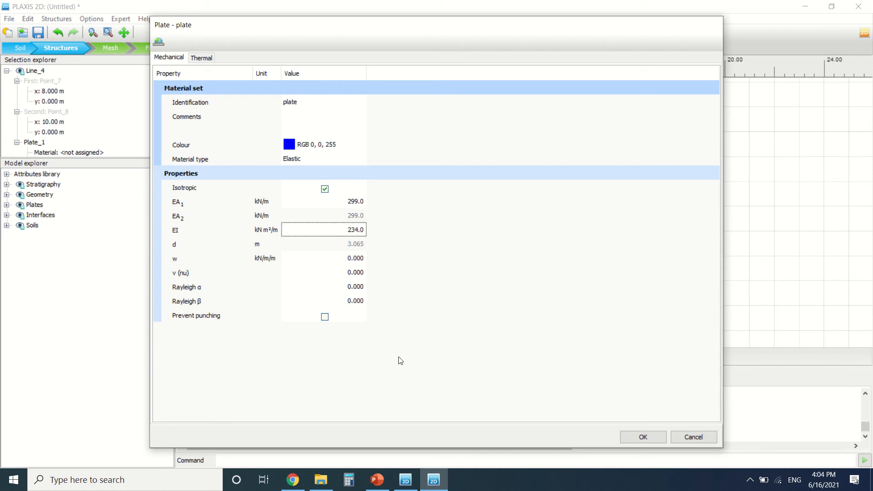
{"action": "left_click", "coordinate": [352, 261]}
{"action": "type", "text": "23"}
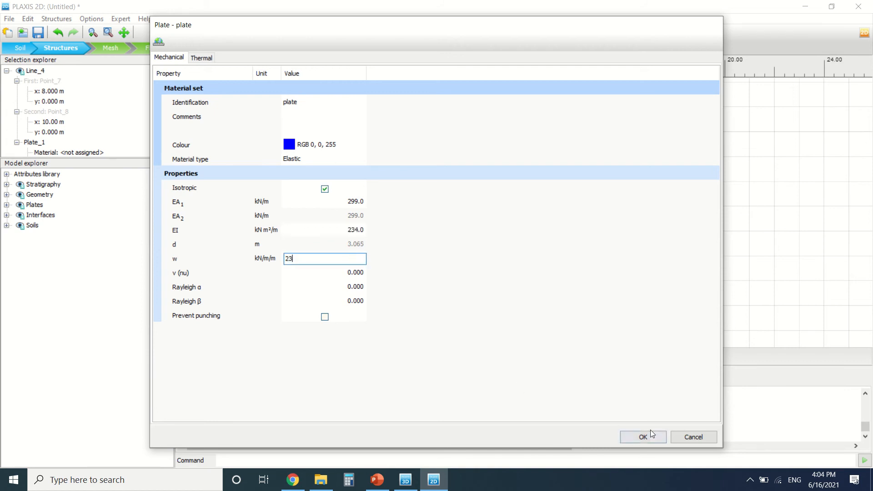
{"action": "left_click", "coordinate": [650, 434]}
{"action": "left_click", "coordinate": [500, 376]}
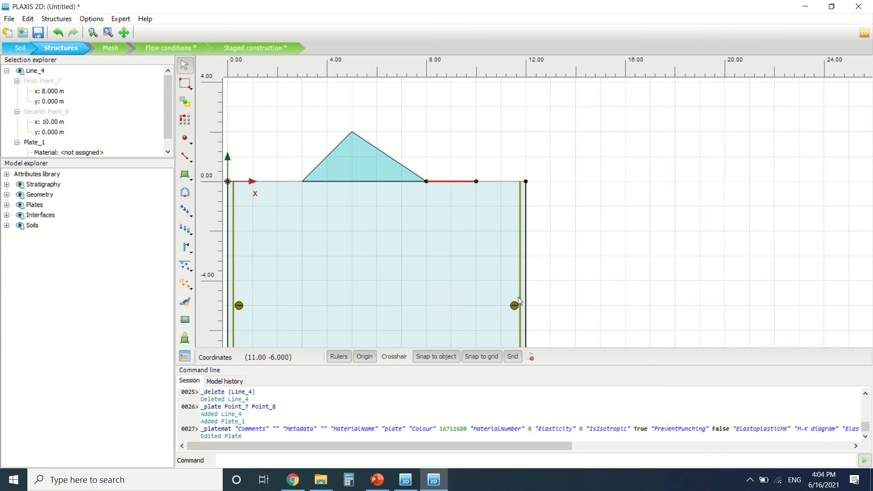
Assign the plate material to the surface plate between (8, 0) and (10, 0)
{"action": "right_click", "coordinate": [444, 182]}
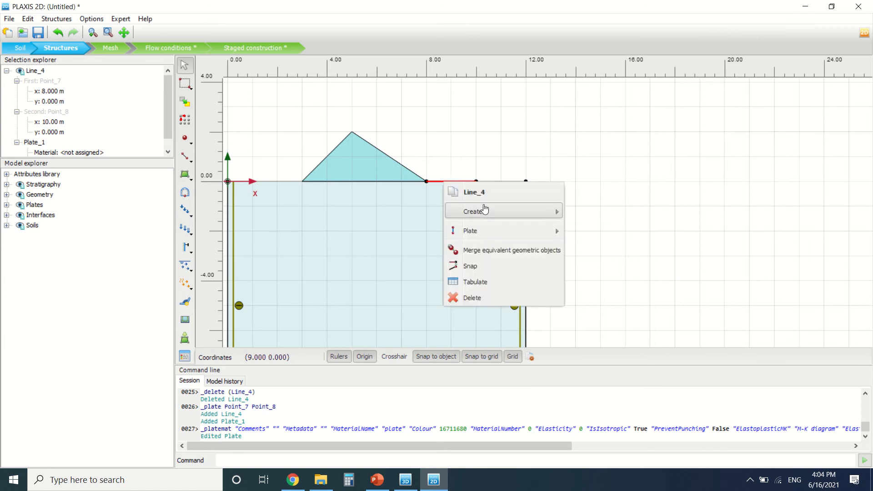
{"action": "mouse_move", "coordinate": [503, 227]}
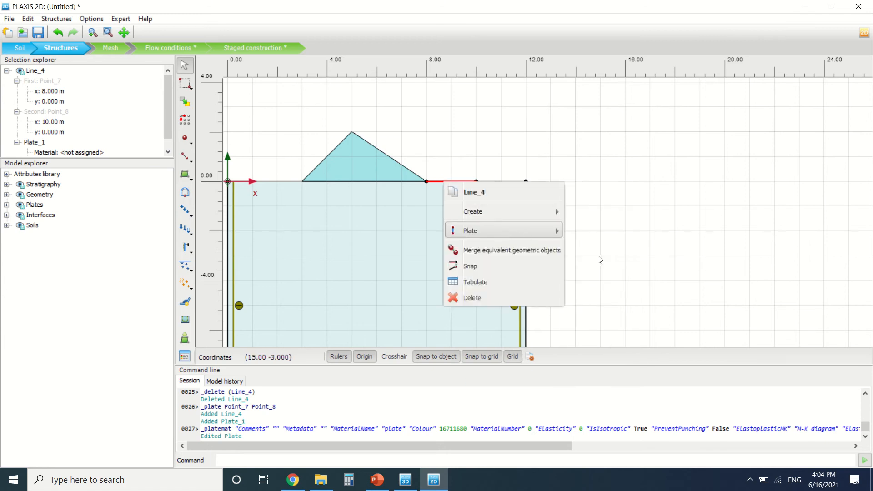
{"action": "mouse_move", "coordinate": [600, 251]}
{"action": "left_click", "coordinate": [664, 251]}
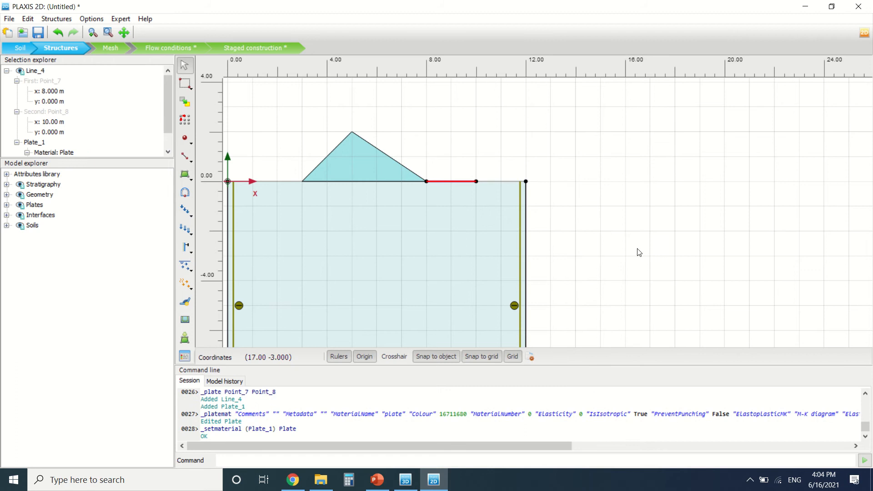
Create a line load along the plate from (8, 0) to (10, 0) and review its distribution and load components
{"action": "left_click", "coordinate": [183, 226]}
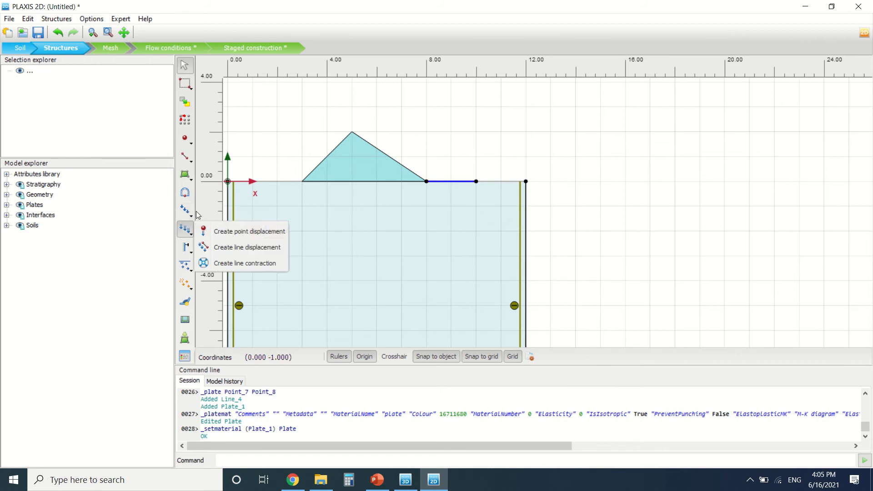
{"action": "left_click", "coordinate": [185, 211]}
{"action": "left_click", "coordinate": [237, 228]}
{"action": "left_click", "coordinate": [426, 181]}
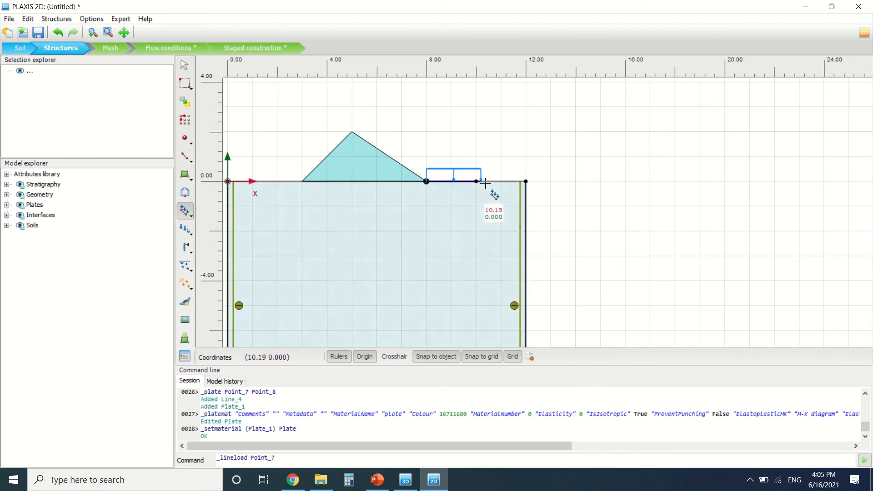
{"action": "left_click", "coordinate": [477, 181]}
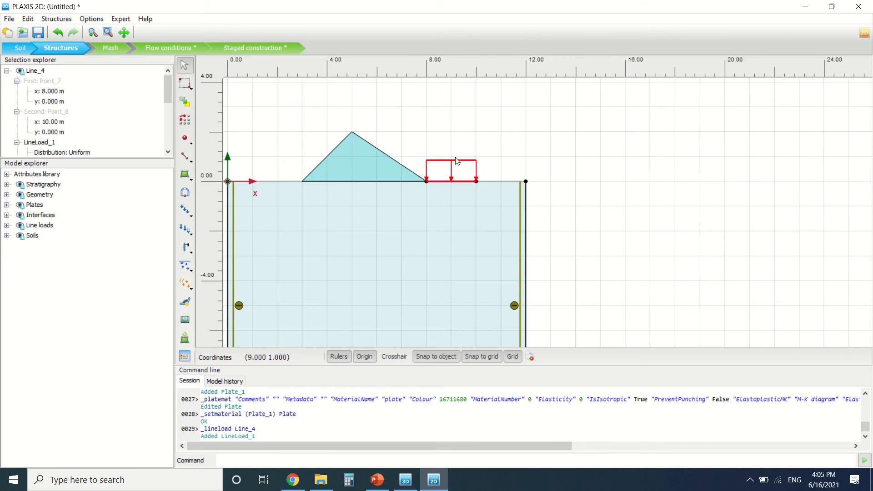
{"action": "scroll", "coordinate": [42, 136], "scroll_direction": "down", "scroll_amount": 4}
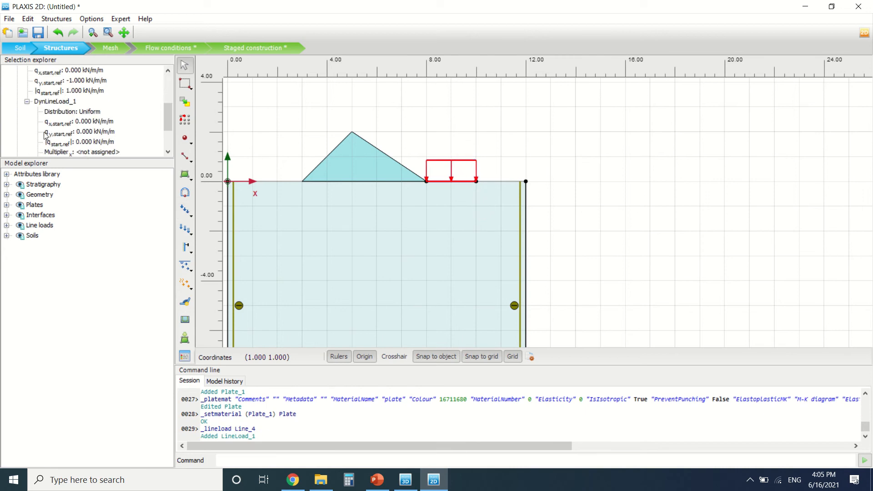
{"action": "scroll", "coordinate": [64, 107], "scroll_direction": "up", "scroll_amount": 1}
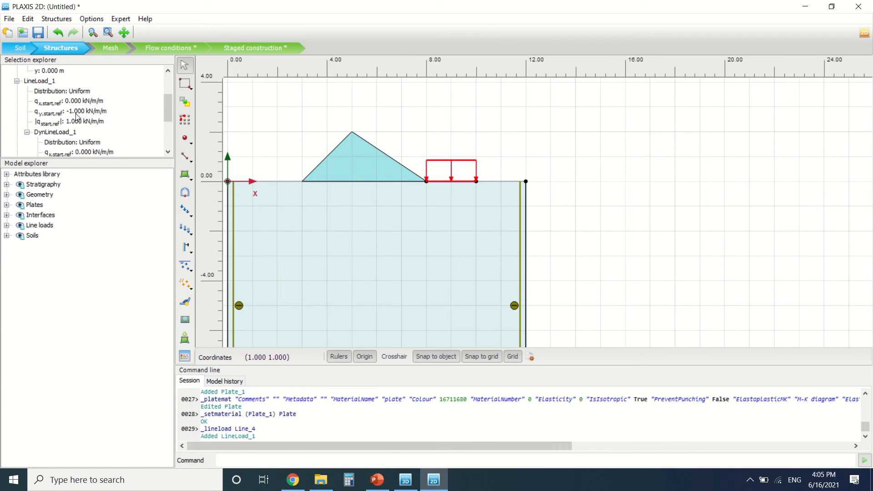
{"action": "left_click", "coordinate": [469, 102]}
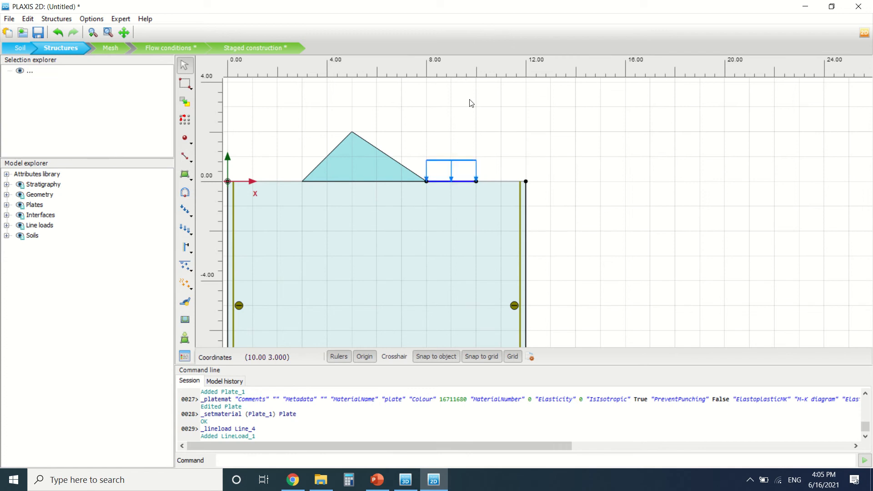
{"action": "left_click", "coordinate": [465, 181]}
{"action": "scroll", "coordinate": [470, 186], "scroll_direction": "down", "scroll_amount": 2}
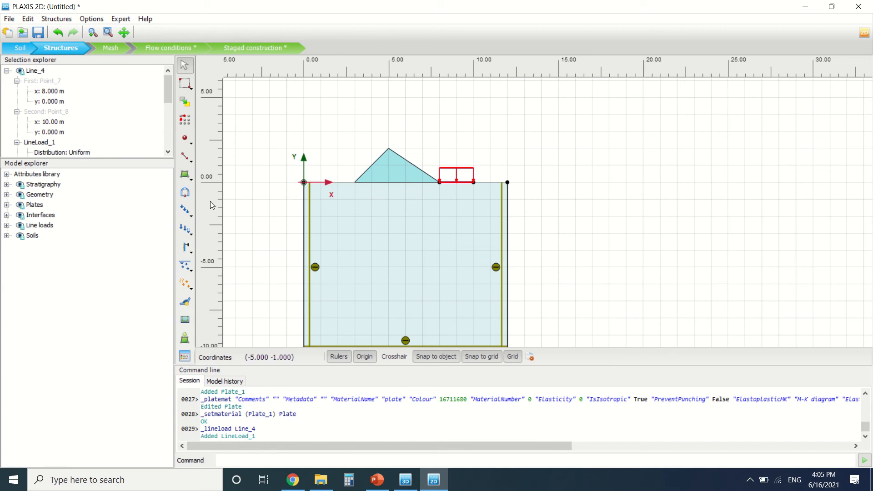
Create a vertical embedded beam row from the plate's end at (10, 0) down to (10, -3)
{"action": "left_click", "coordinate": [184, 163]}
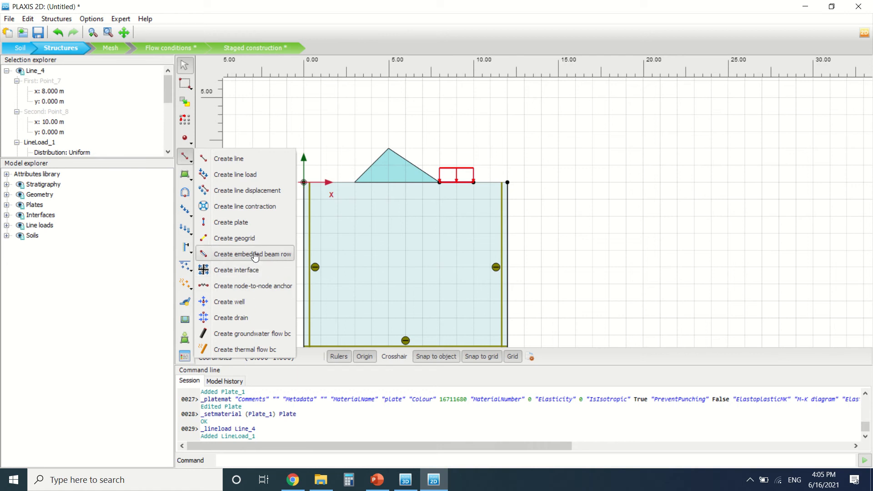
{"action": "left_click", "coordinate": [268, 263]}
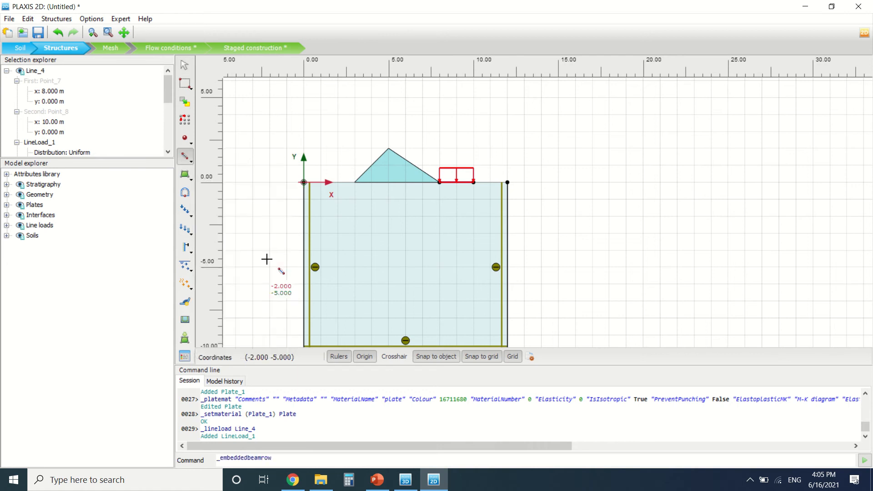
{"action": "scroll", "coordinate": [469, 186], "scroll_direction": "up", "scroll_amount": 4}
{"action": "left_click", "coordinate": [470, 180]}
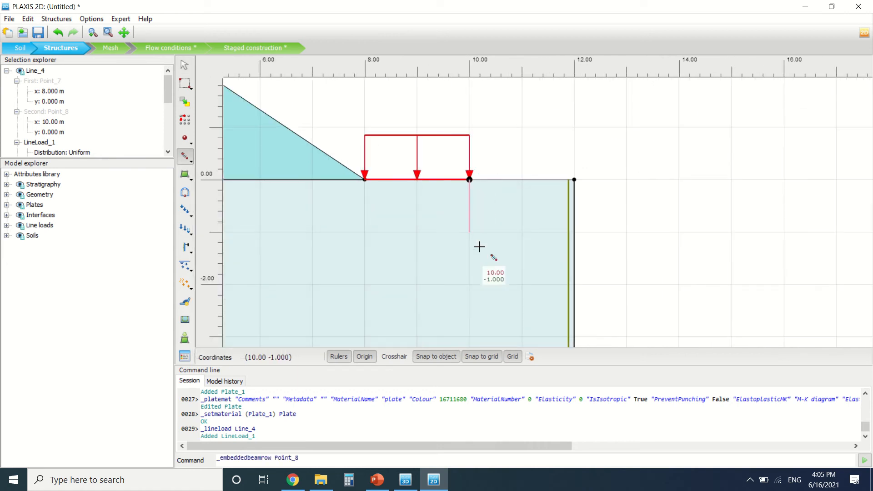
{"action": "scroll", "coordinate": [496, 195], "scroll_direction": "down", "scroll_amount": 3}
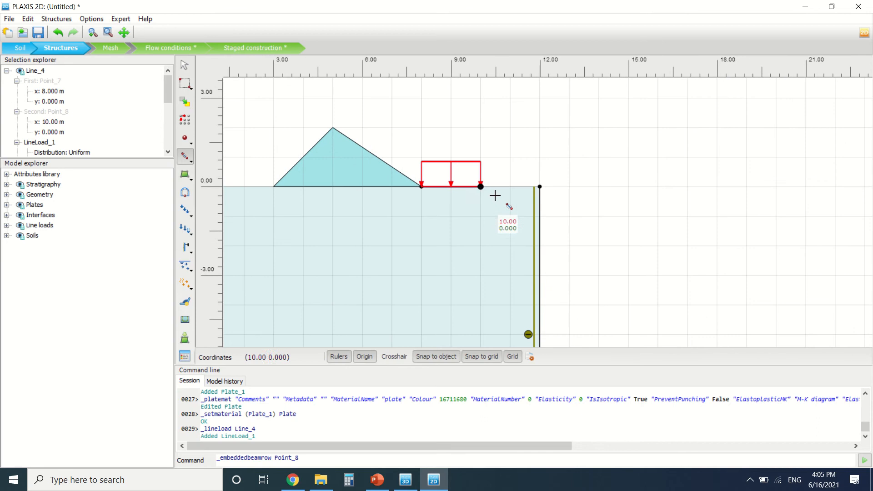
{"action": "left_click", "coordinate": [481, 275]}
{"action": "key", "text": "Escape"}
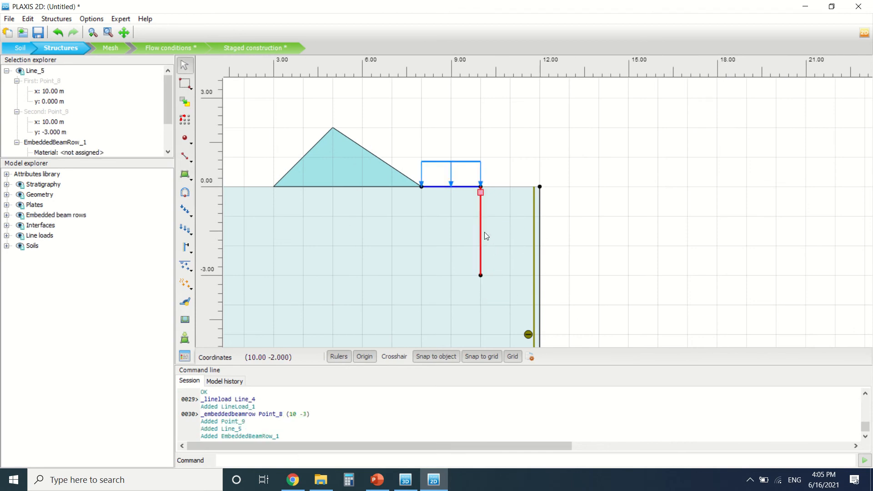
Create a new material set of type Embedded beam row and identify it as Pile
{"action": "left_click", "coordinate": [184, 356]}
{"action": "left_click", "coordinate": [476, 133]}
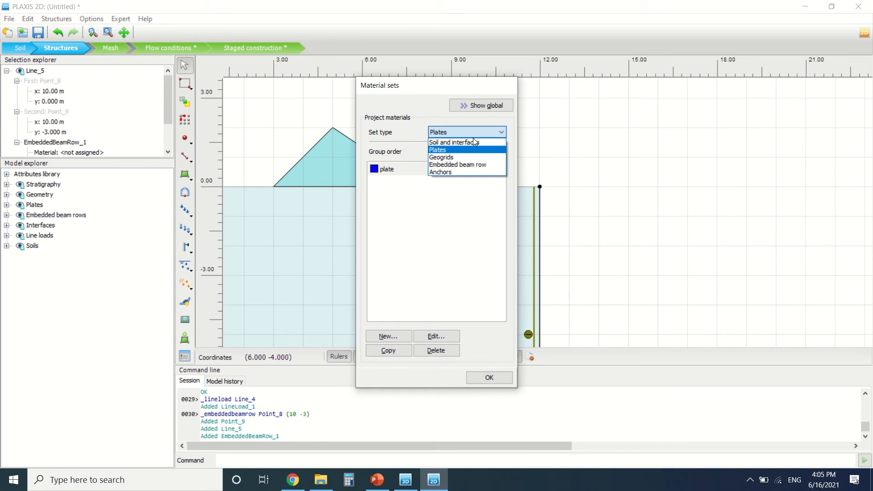
{"action": "left_click", "coordinate": [479, 165]}
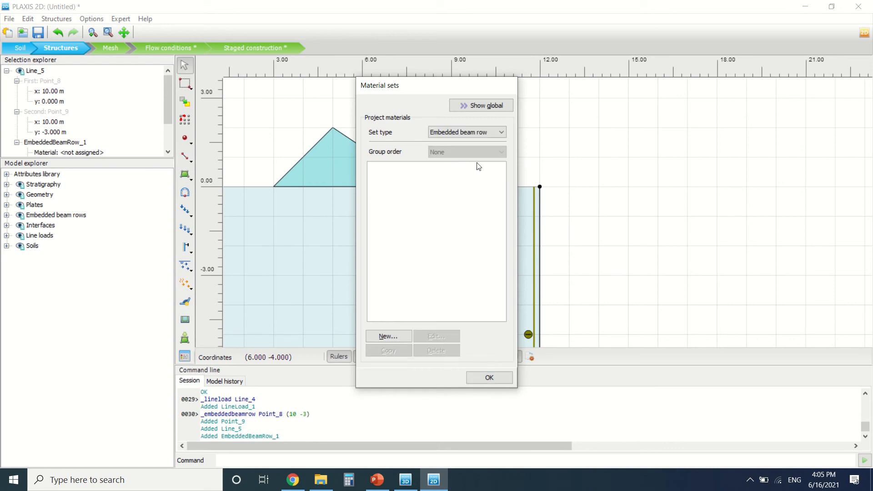
{"action": "left_click", "coordinate": [403, 337]}
{"action": "type", "text": "Pile"}
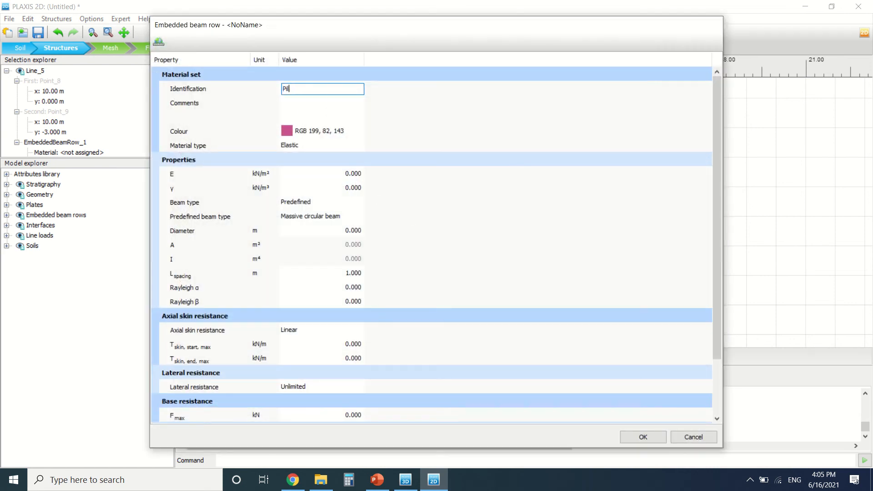
Set the Pile material's E to 200 kN/m², γ to 12 kN/m³ and diameter to 1 m, and save the material set
{"action": "left_click", "coordinate": [355, 173]}
{"action": "type", "text": "2"}
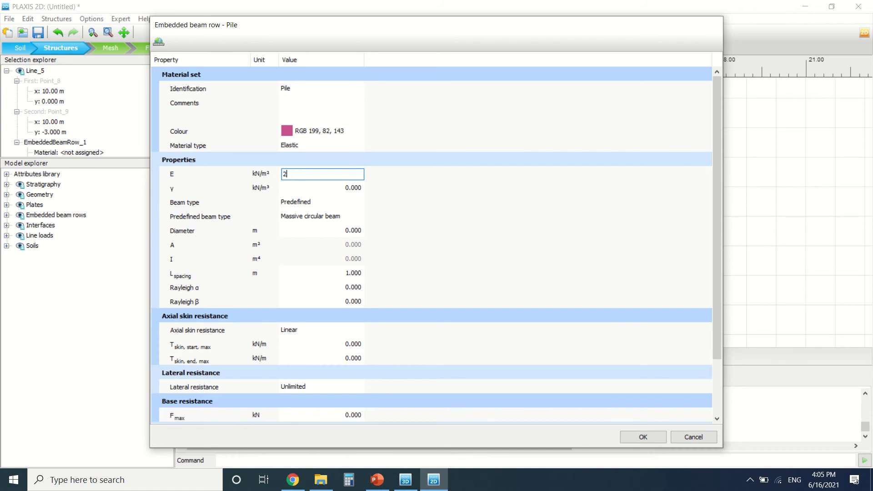
{"action": "left_click", "coordinate": [355, 188]}
{"action": "type", "text": "12"}
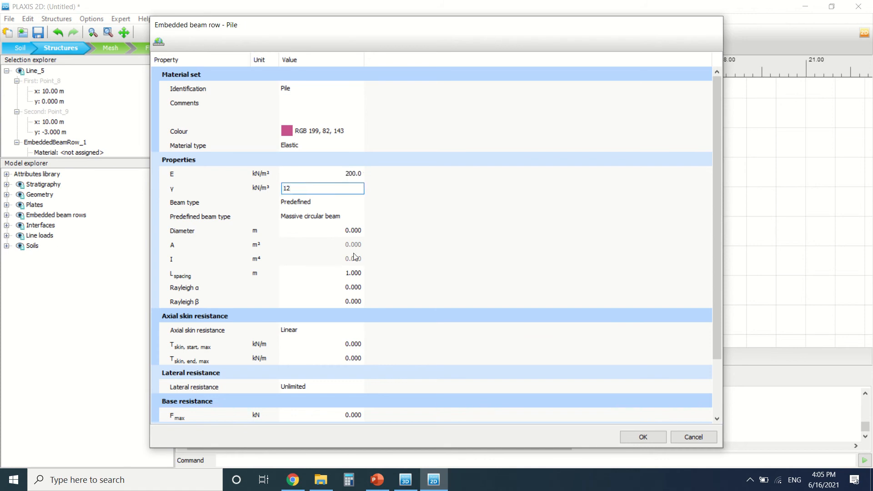
{"action": "left_click", "coordinate": [351, 231]}
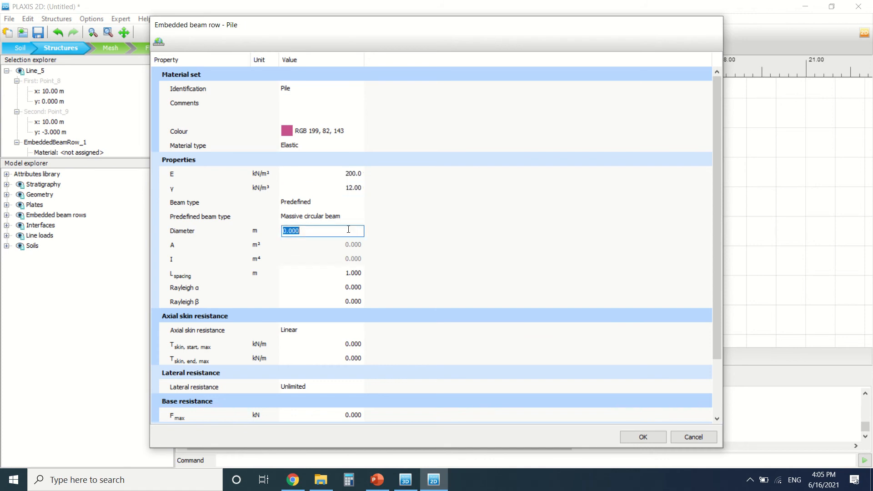
{"action": "type", "text": "1"}
{"action": "key", "text": "Return"}
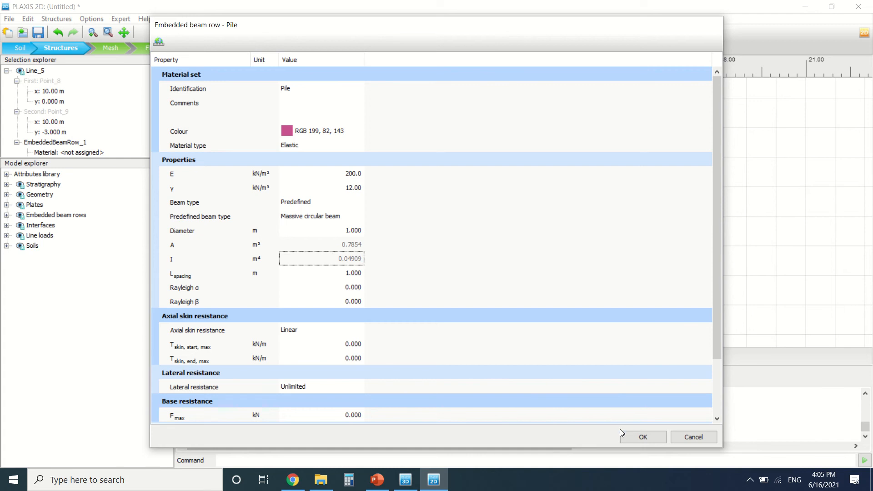
{"action": "left_click", "coordinate": [639, 436]}
{"action": "left_click", "coordinate": [481, 376]}
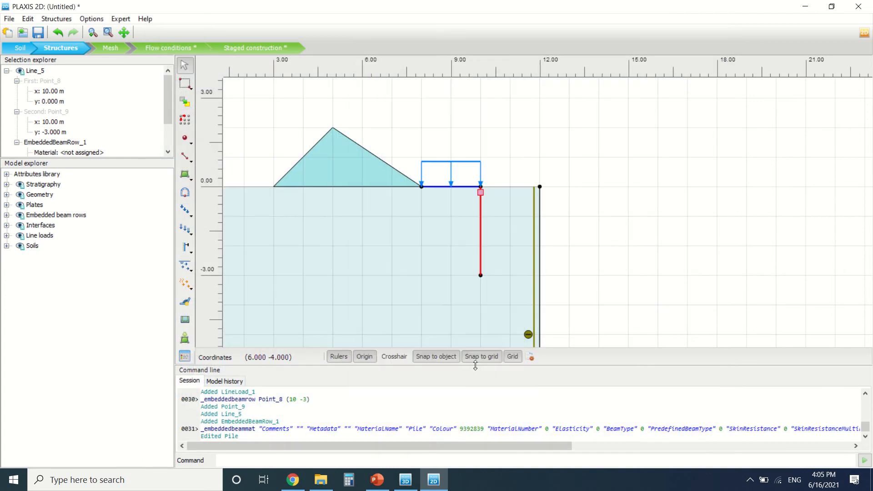
Assign the Pile material to the vertical embedded beam row below the plate's end
{"action": "right_click", "coordinate": [481, 226]}
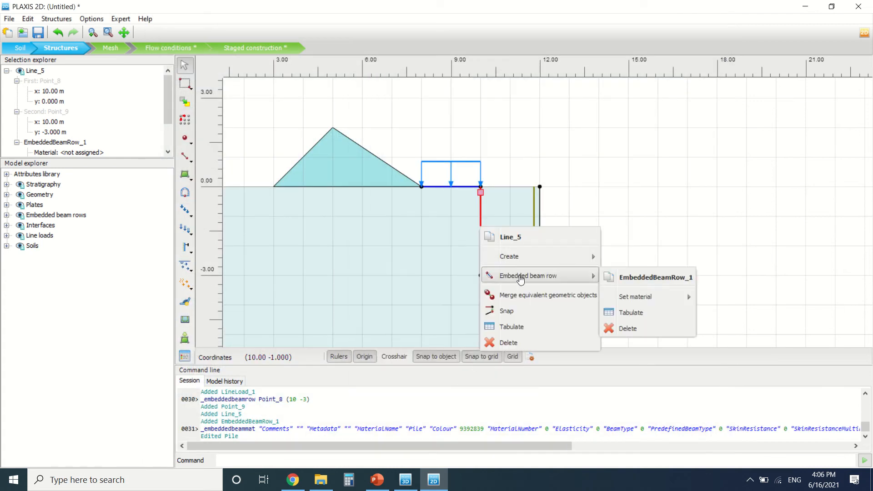
{"action": "mouse_move", "coordinate": [540, 261]}
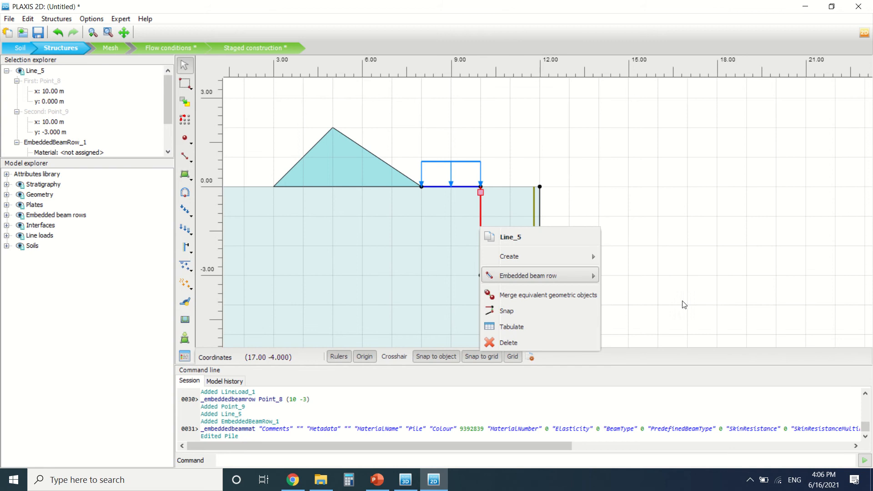
{"action": "mouse_move", "coordinate": [598, 282]}
{"action": "mouse_move", "coordinate": [660, 296]}
{"action": "left_click", "coordinate": [724, 297]}
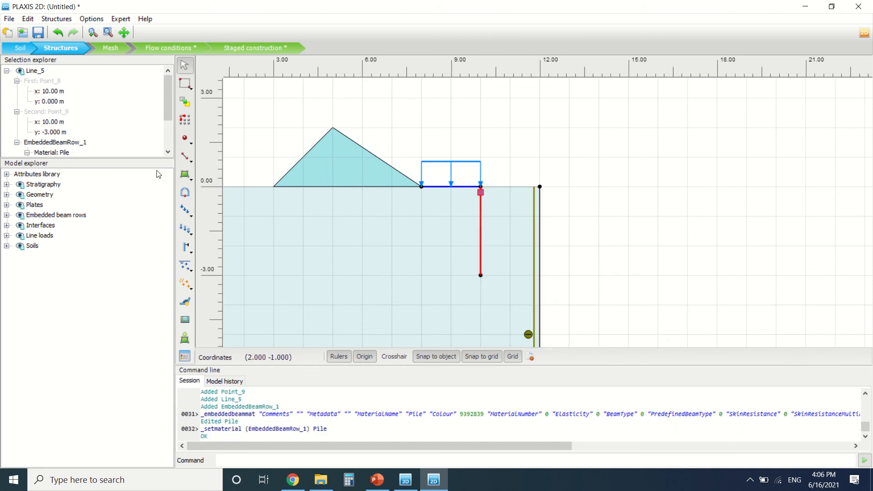
Examine the behaviour, connection point and connection properties of the vertical embedded beam row
{"action": "scroll", "coordinate": [281, 180], "scroll_direction": "down", "scroll_amount": 1}
{"action": "scroll", "coordinate": [412, 146], "scroll_direction": "down", "scroll_amount": 2}
{"action": "scroll", "coordinate": [119, 94], "scroll_direction": "down", "scroll_amount": 2}
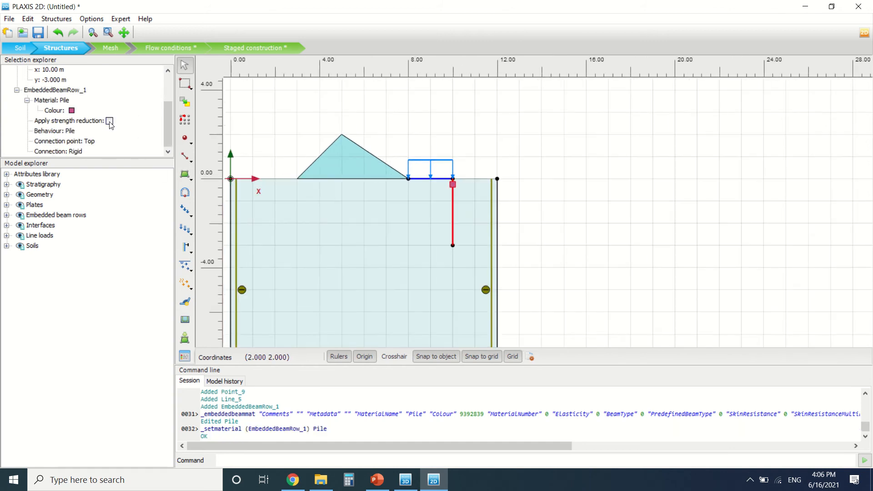
{"action": "left_click", "coordinate": [81, 132]}
{"action": "left_click", "coordinate": [78, 130]}
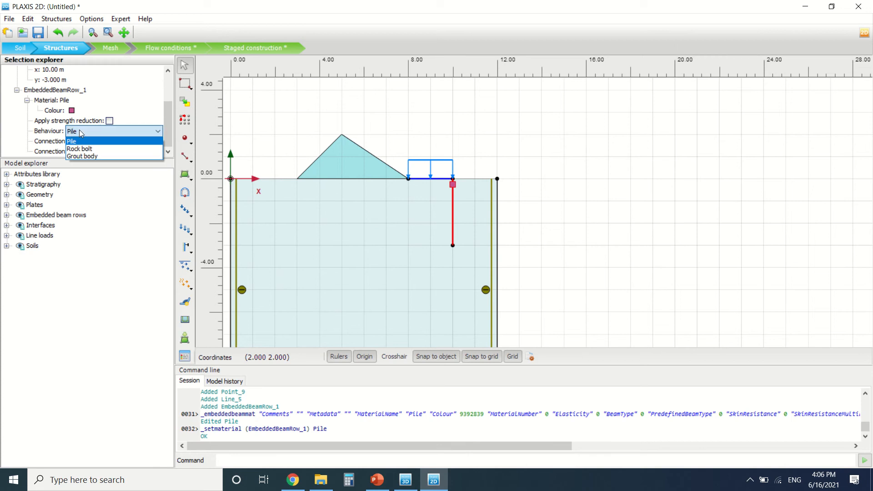
{"action": "left_click", "coordinate": [141, 123]}
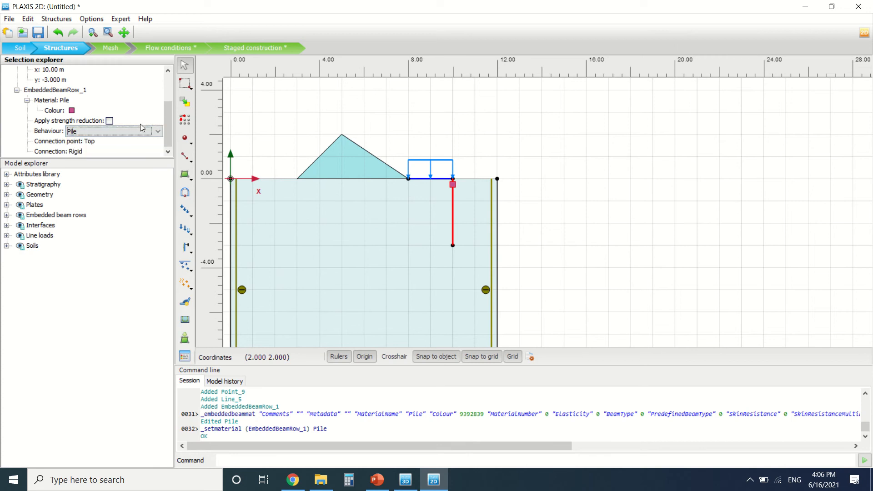
{"action": "left_click", "coordinate": [92, 144]}
{"action": "left_click", "coordinate": [88, 153]}
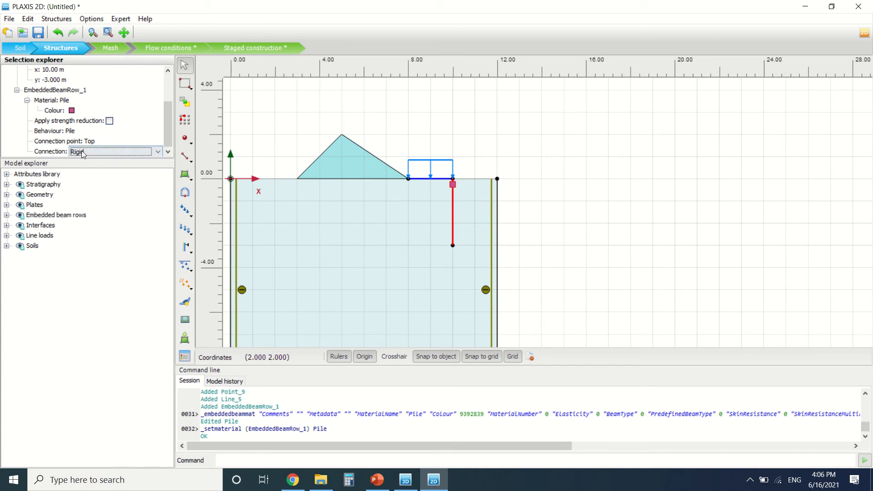
Try a Free connection for the embedded beam row and settle on Hinged
{"action": "left_click", "coordinate": [82, 151]}
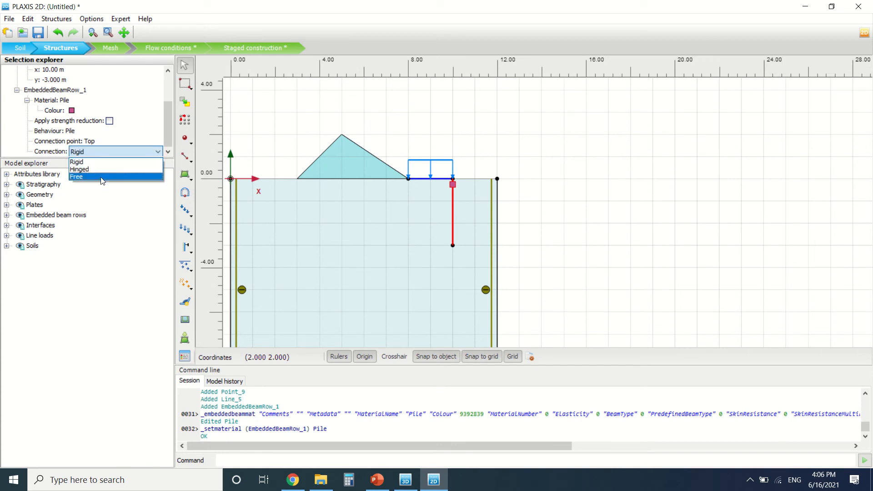
{"action": "left_click", "coordinate": [101, 177]}
{"action": "left_click", "coordinate": [88, 156]}
{"action": "left_click", "coordinate": [84, 153]}
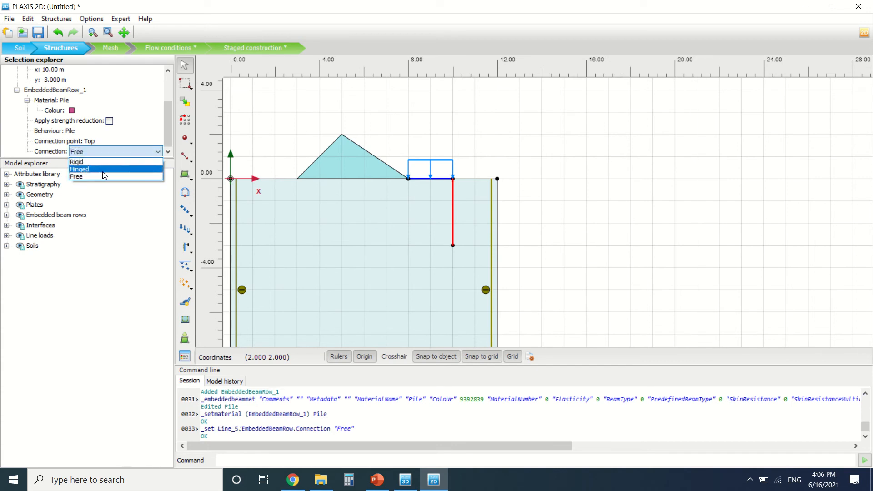
{"action": "left_click", "coordinate": [104, 170]}
{"action": "left_click", "coordinate": [88, 155]}
{"action": "left_click", "coordinate": [89, 154]}
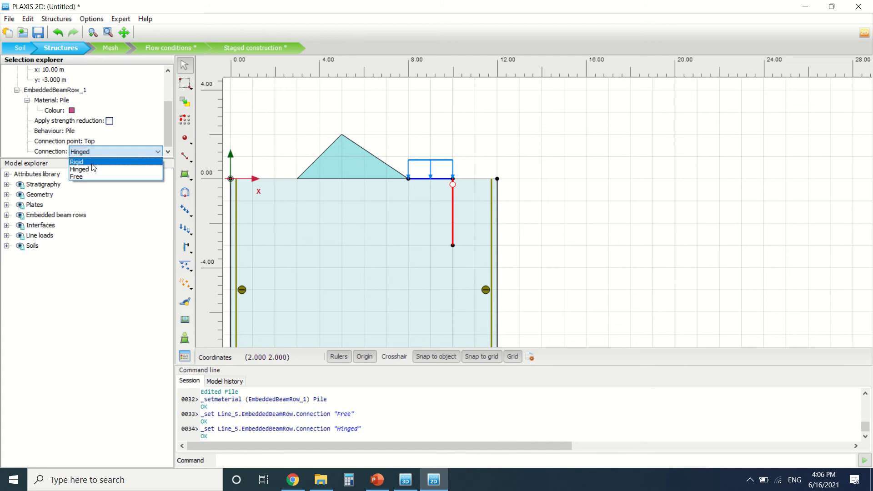
{"action": "left_click", "coordinate": [122, 108]}
{"action": "scroll", "coordinate": [123, 106], "scroll_direction": "up", "scroll_amount": 2}
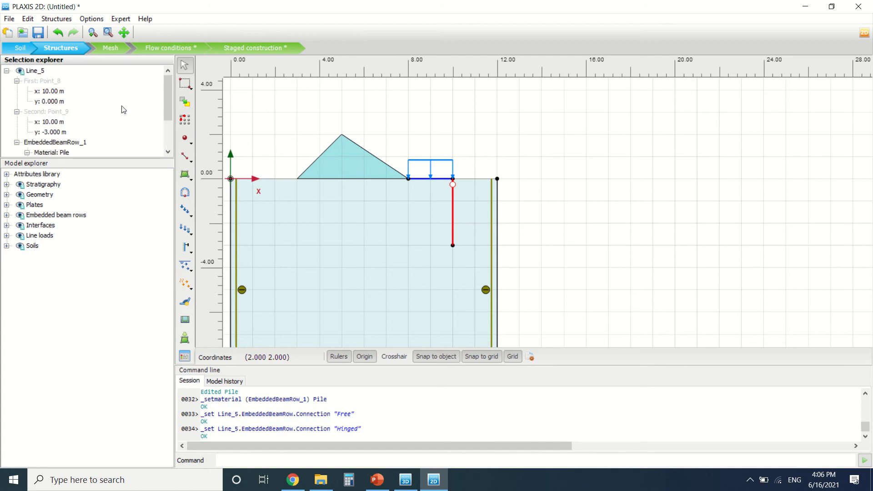
{"action": "scroll", "coordinate": [122, 110], "scroll_direction": "down", "scroll_amount": 1}
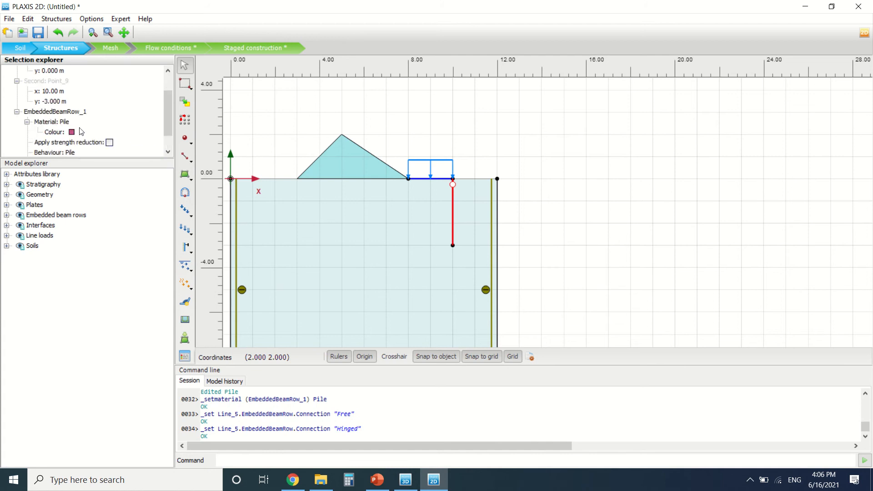
{"action": "scroll", "coordinate": [81, 132], "scroll_direction": "down", "scroll_amount": 1}
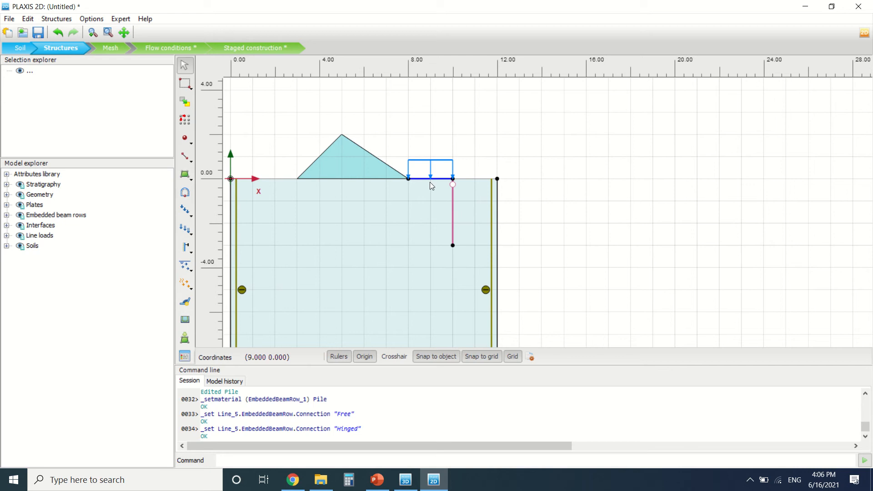
Add a new load multiplier for the x direction of the dynamic line load on the surface plate
{"action": "left_click", "coordinate": [7, 204]}
{"action": "left_click", "coordinate": [37, 216]}
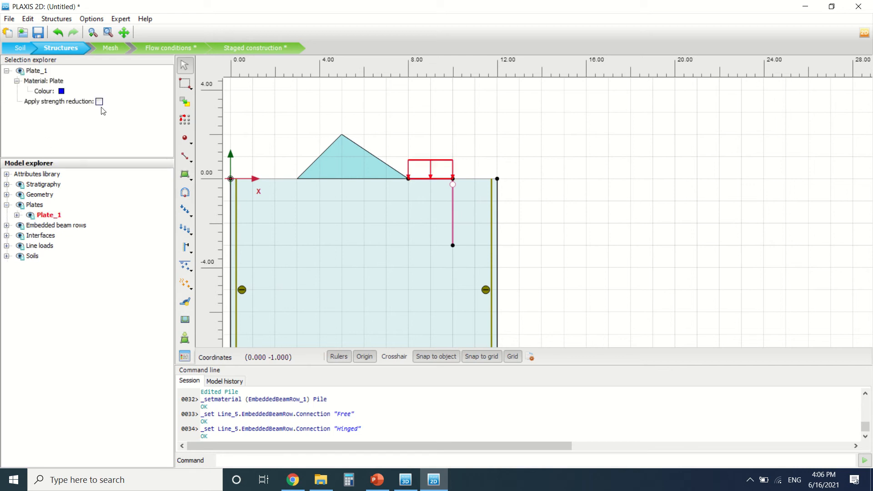
{"action": "left_click", "coordinate": [38, 245]}
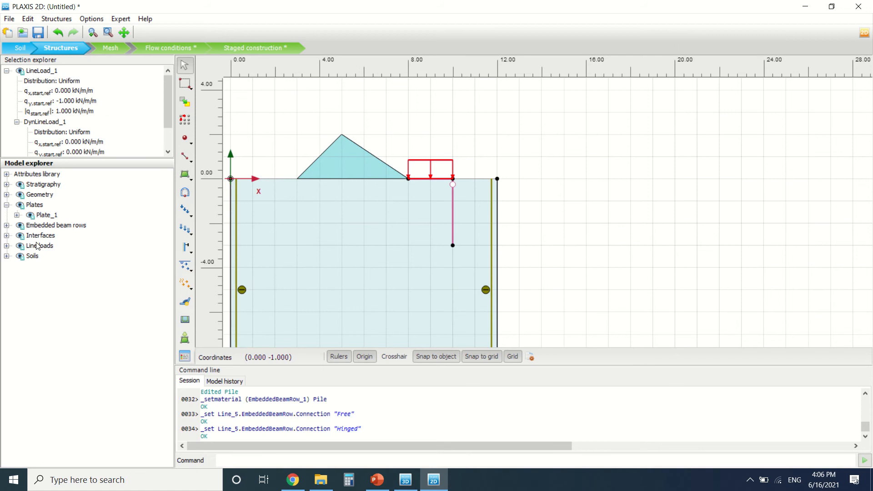
{"action": "scroll", "coordinate": [63, 116], "scroll_direction": "down", "scroll_amount": 1}
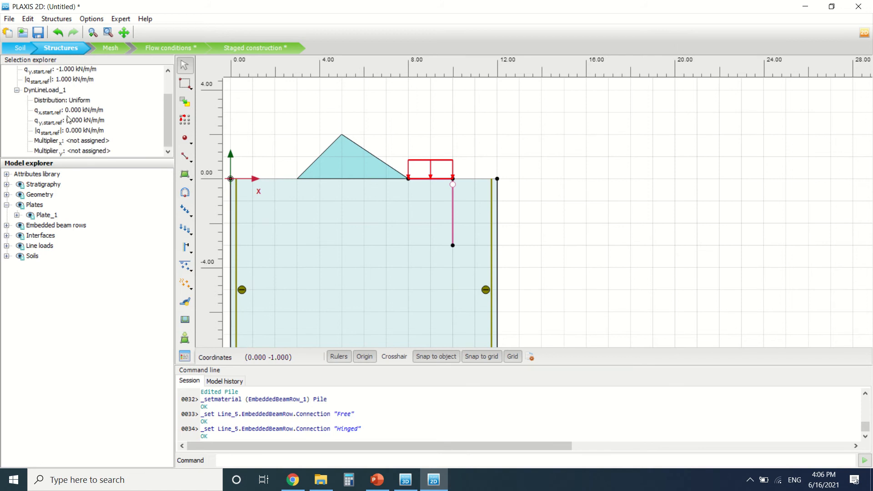
{"action": "scroll", "coordinate": [69, 117], "scroll_direction": "up", "scroll_amount": 1}
{"action": "scroll", "coordinate": [69, 115], "scroll_direction": "down", "scroll_amount": 1}
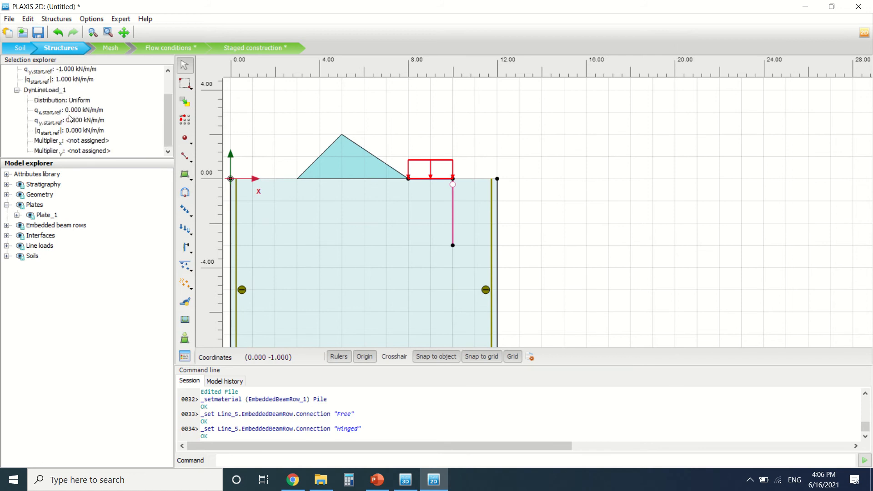
{"action": "left_click", "coordinate": [96, 144]}
{"action": "left_click", "coordinate": [160, 141]}
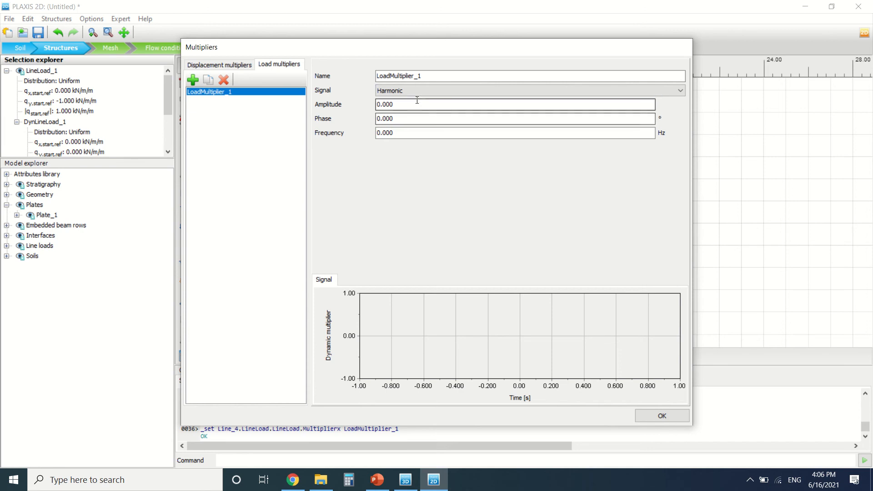
Set the harmonic load multiplier's amplitude to 1, phase to 1° and frequency to 3 Hz, and accept the multipliers
{"action": "left_click_drag", "start_coordinate": [421, 102], "coordinate": [360, 130]}
{"action": "type", "text": "1"}
{"action": "left_click_drag", "start_coordinate": [408, 115], "coordinate": [347, 141]}
{"action": "type", "text": "1"}
{"action": "type", "text": "3"}
{"action": "left_click", "coordinate": [407, 118]}
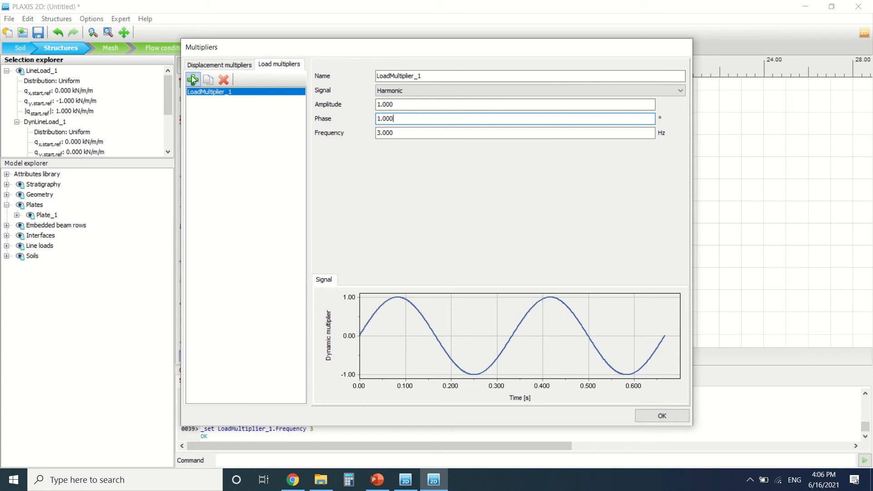
{"action": "left_click", "coordinate": [219, 66]}
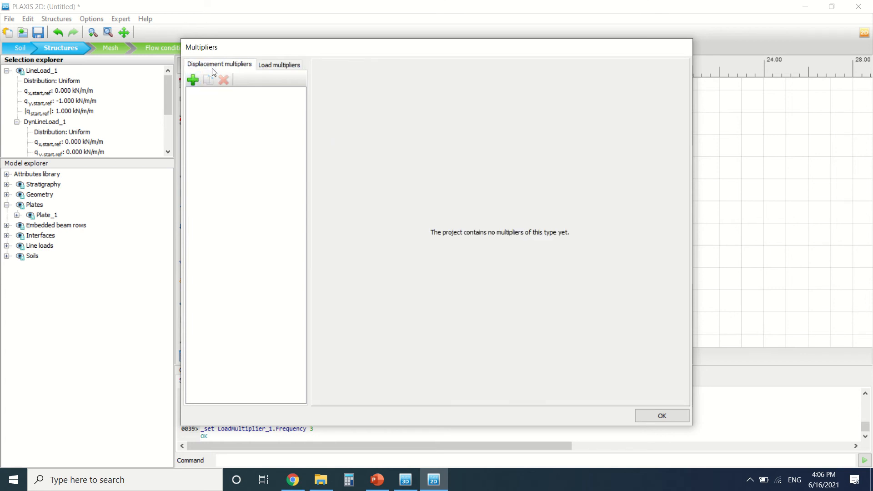
{"action": "left_click", "coordinate": [278, 64]}
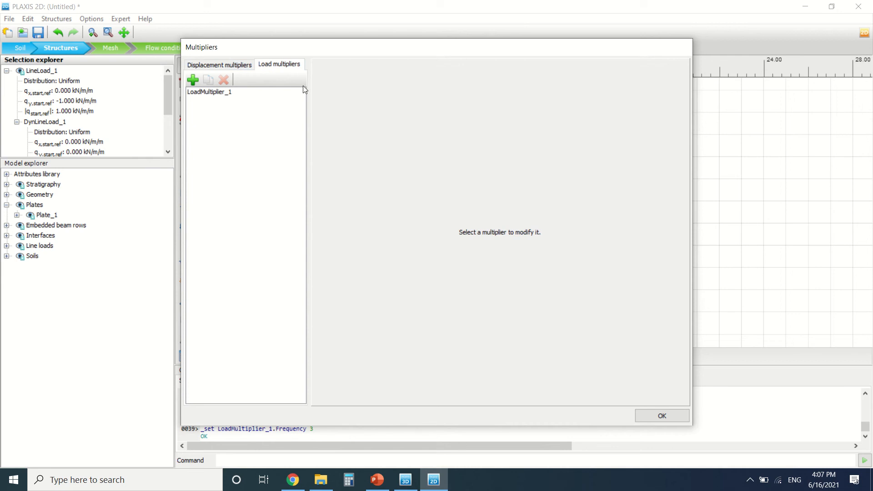
{"action": "left_click", "coordinate": [673, 418]}
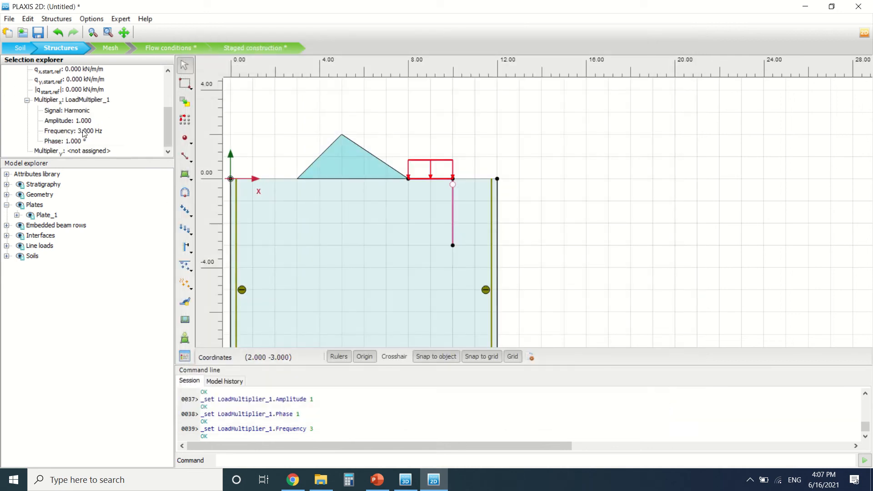
Set the frequency, amplitude and phase of the line load's x multiplier to 0 and deselect the load
{"action": "left_click", "coordinate": [84, 131]}
{"action": "type", "text": "0"}
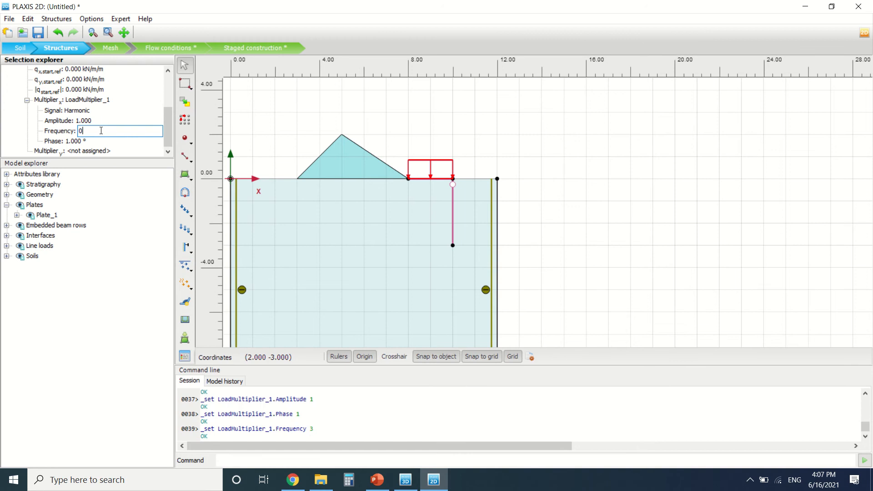
{"action": "left_click", "coordinate": [89, 121]}
{"action": "type", "text": "0"}
{"action": "key", "text": "Return"}
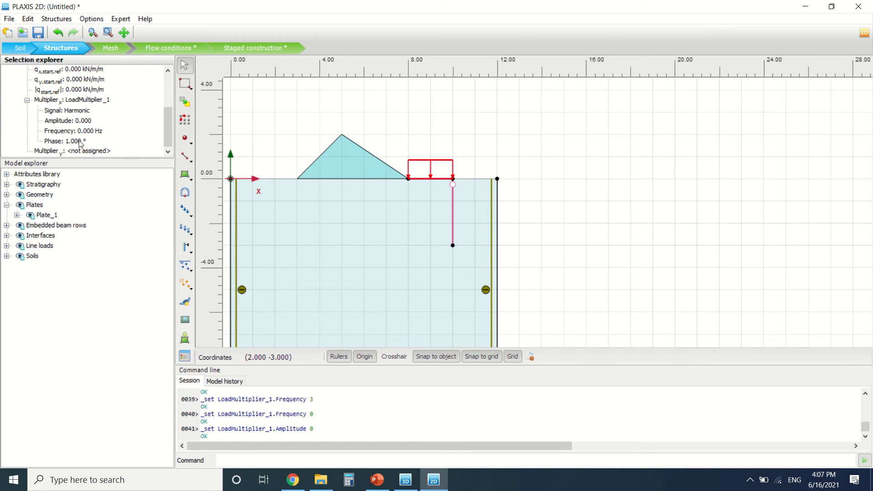
{"action": "left_click", "coordinate": [74, 142]}
{"action": "type", "text": "0"}
{"action": "key", "text": "Return"}
{"action": "scroll", "coordinate": [90, 131], "scroll_direction": "up", "scroll_amount": 3}
{"action": "left_click", "coordinate": [364, 122]}
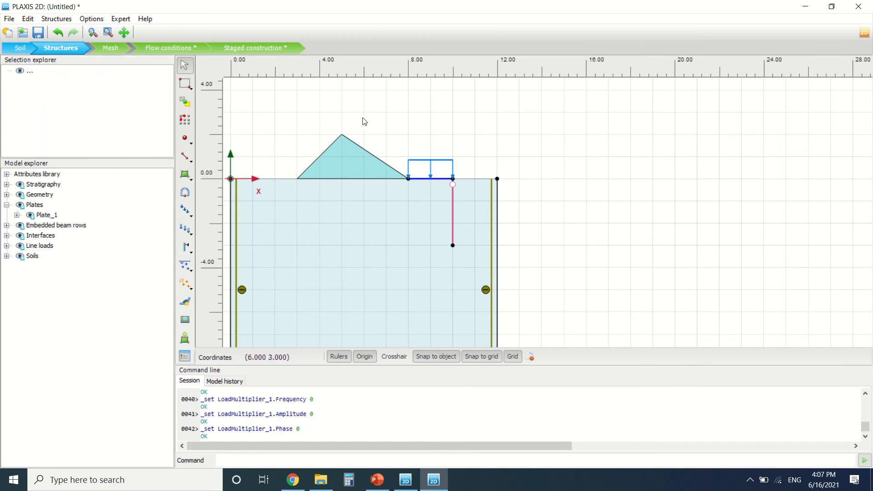
Place a new tunnel inside the soil layer and bring up its general cross-section settings
{"action": "left_click", "coordinate": [185, 192]}
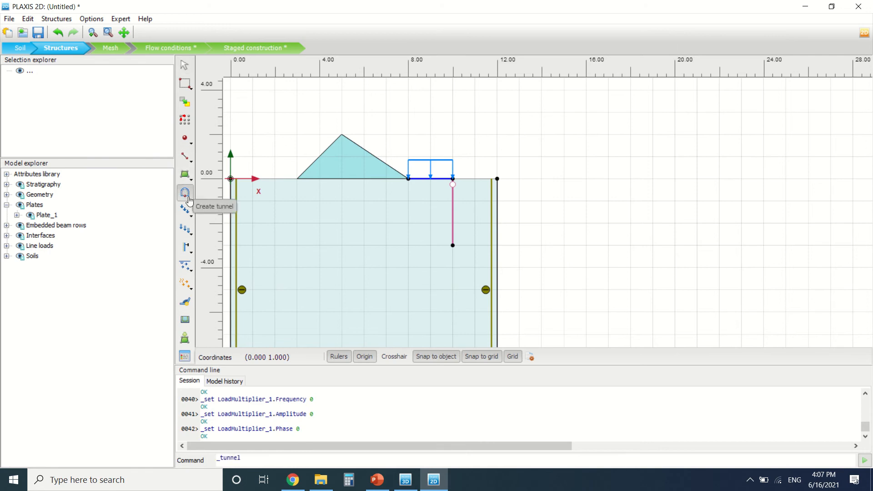
{"action": "scroll", "coordinate": [369, 208], "scroll_direction": "down", "scroll_amount": 1}
{"action": "scroll", "coordinate": [375, 209], "scroll_direction": "down", "scroll_amount": 1}
{"action": "left_click", "coordinate": [358, 237]}
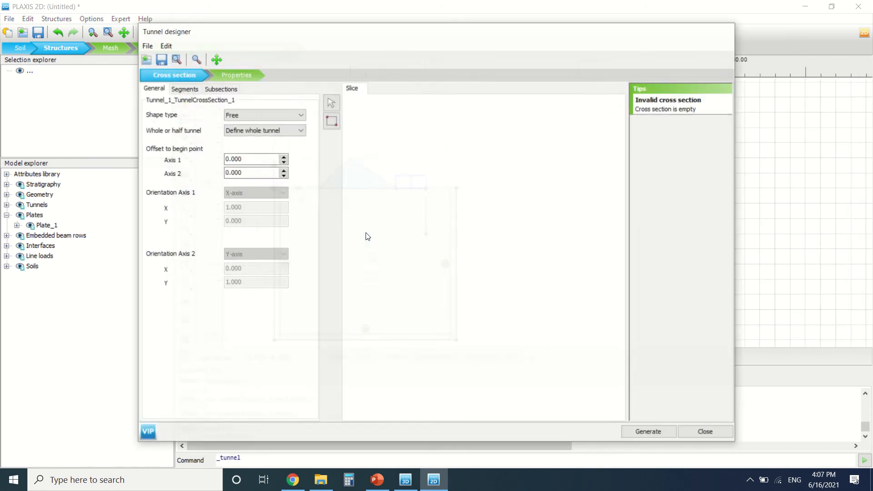
{"action": "left_click", "coordinate": [184, 89]}
{"action": "left_click", "coordinate": [153, 88]}
Set the tunnel cross section's shape type to Circular
{"action": "left_click", "coordinate": [251, 115]}
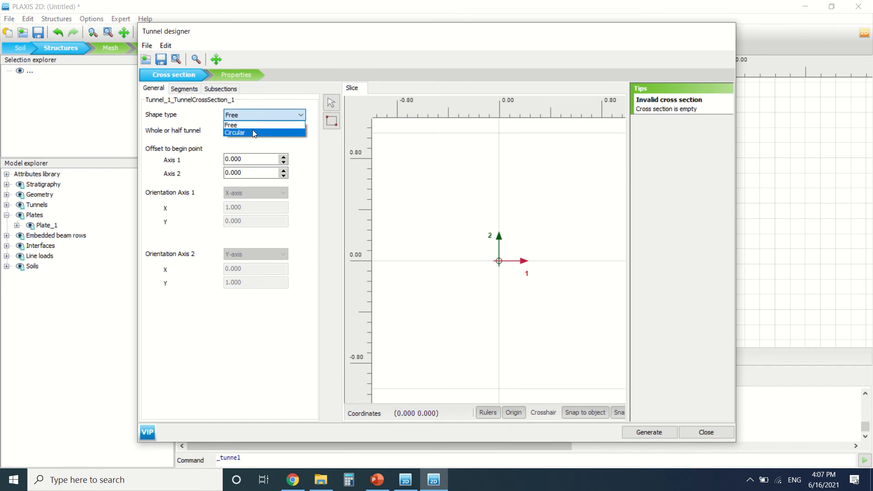
{"action": "left_click", "coordinate": [253, 131]}
{"action": "left_click", "coordinate": [253, 116]}
{"action": "left_click", "coordinate": [253, 126]}
{"action": "left_click", "coordinate": [249, 113]}
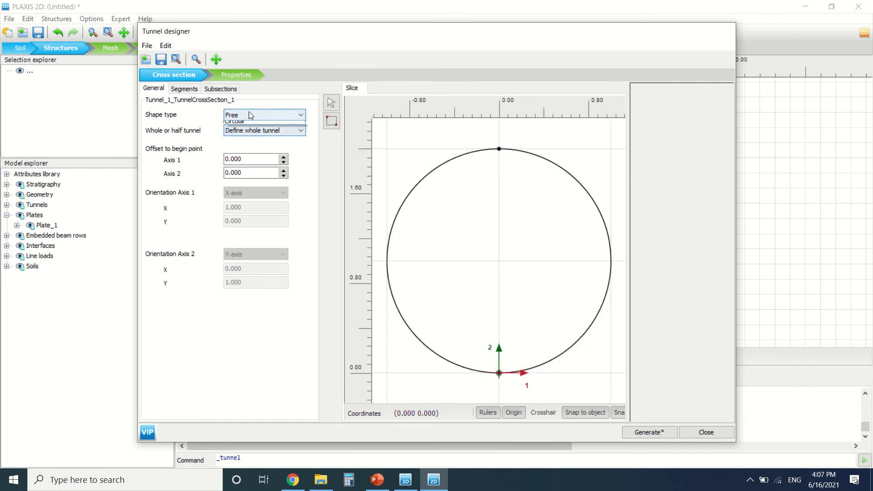
{"action": "left_click", "coordinate": [253, 132]}
Try the right-half and left-half definitions for the circular tunnel, and return to Define whole tunnel
{"action": "left_click", "coordinate": [247, 131]}
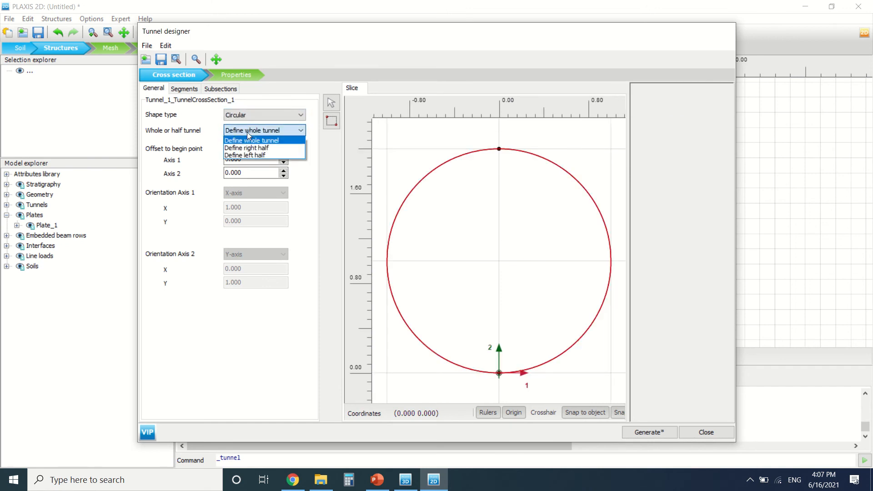
{"action": "left_click", "coordinate": [255, 148]}
{"action": "left_click", "coordinate": [259, 131]}
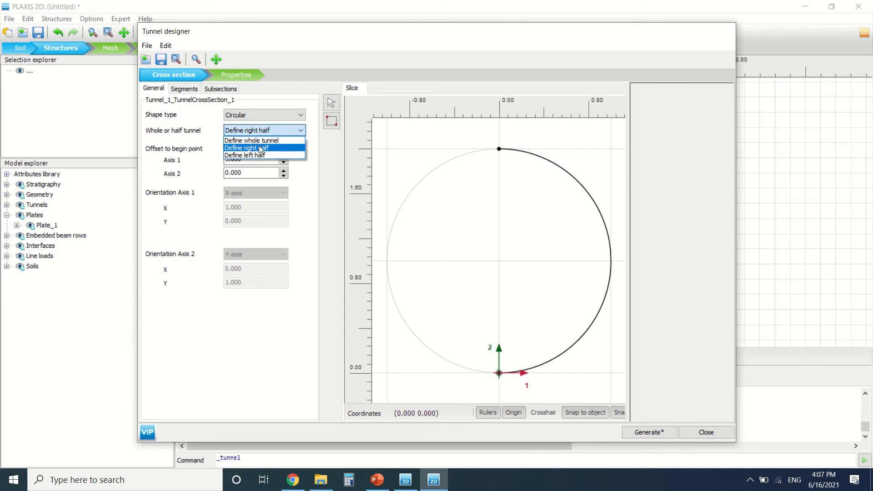
{"action": "left_click", "coordinate": [262, 154]}
{"action": "left_click", "coordinate": [262, 132]}
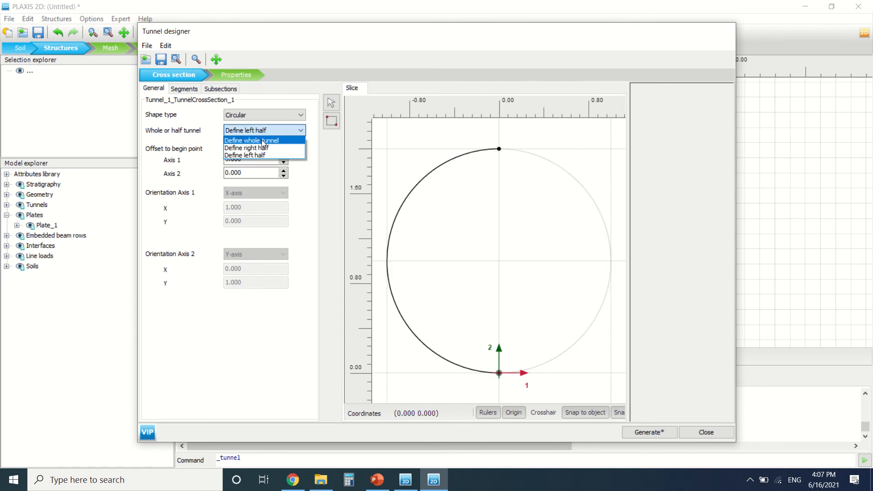
{"action": "left_click", "coordinate": [262, 140]}
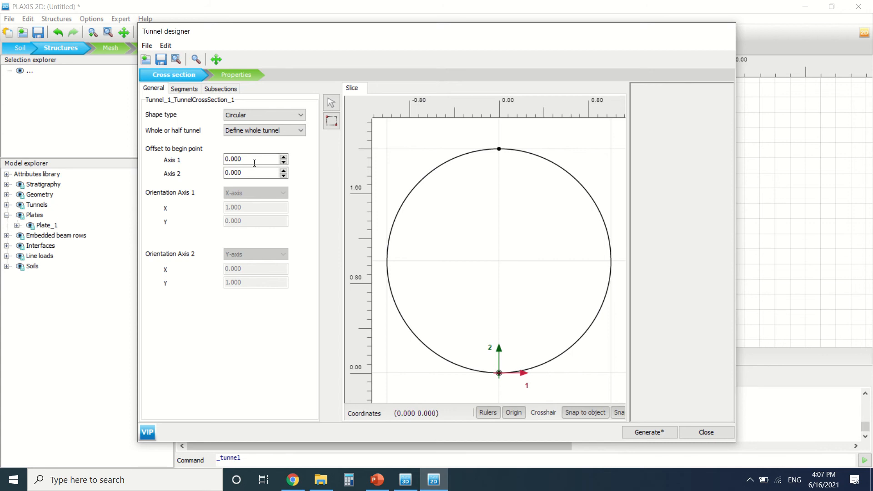
Examine the tunnel's segments and subsections, and close the tunnel designer without generating the tunnel
{"action": "left_click", "coordinate": [186, 89]}
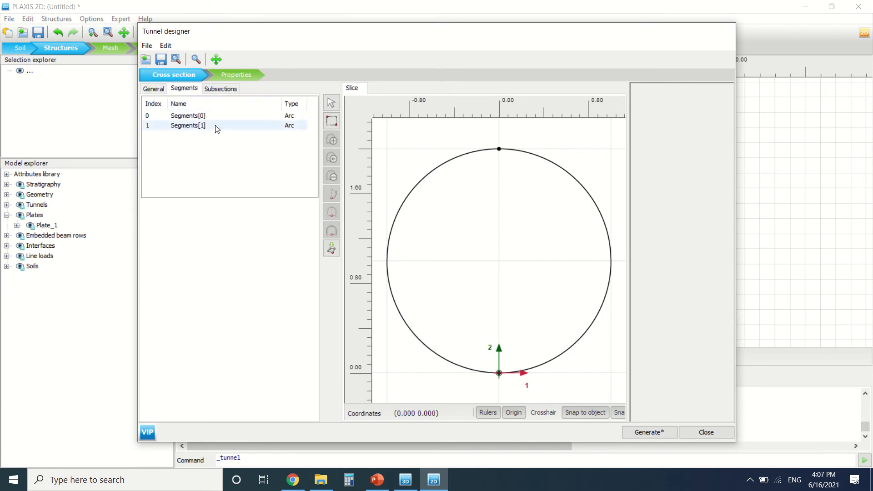
{"action": "left_click", "coordinate": [216, 90]}
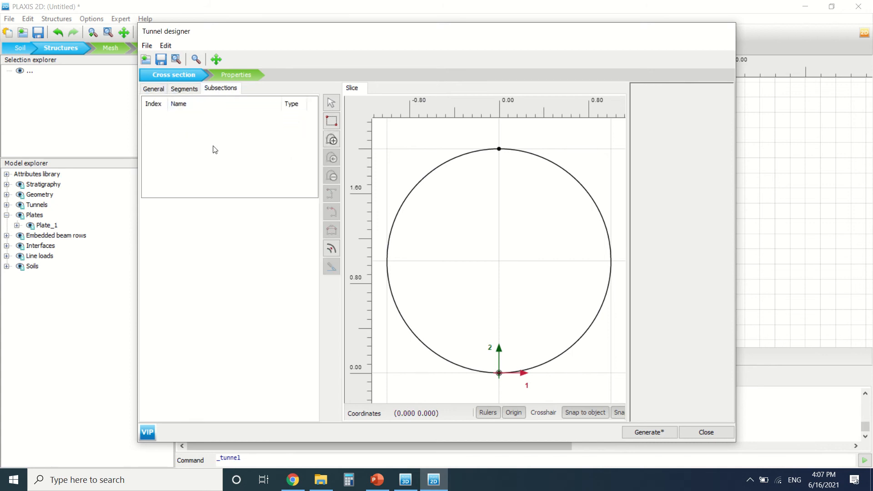
{"action": "left_click", "coordinate": [703, 436]}
{"action": "left_click", "coordinate": [473, 278]}
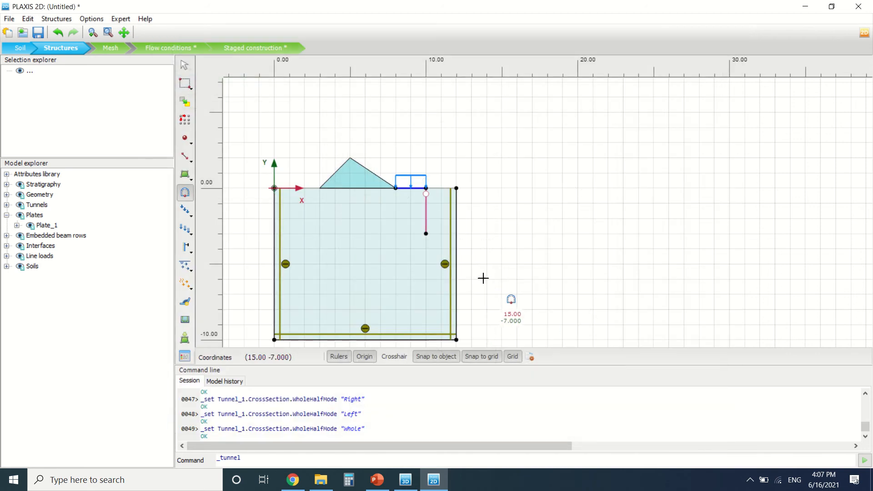
{"action": "scroll", "coordinate": [289, 180], "scroll_direction": "down", "scroll_amount": 1}
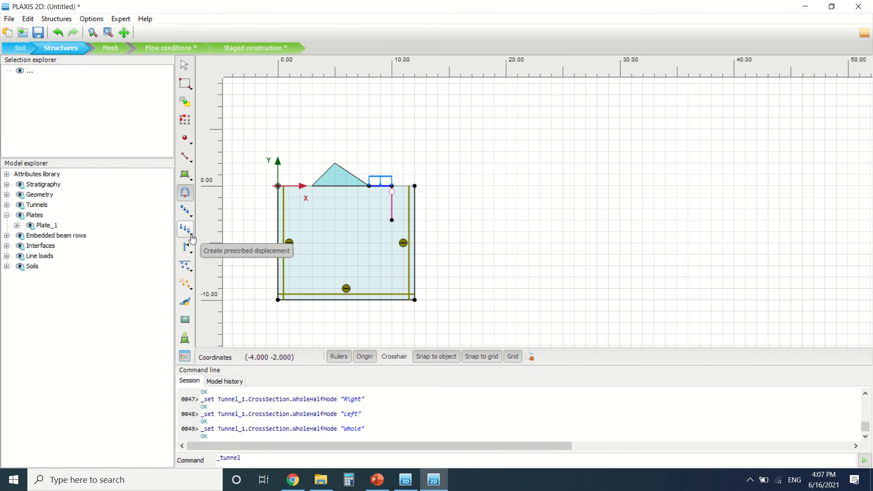
{"action": "scroll", "coordinate": [399, 236], "scroll_direction": "up", "scroll_amount": 1}
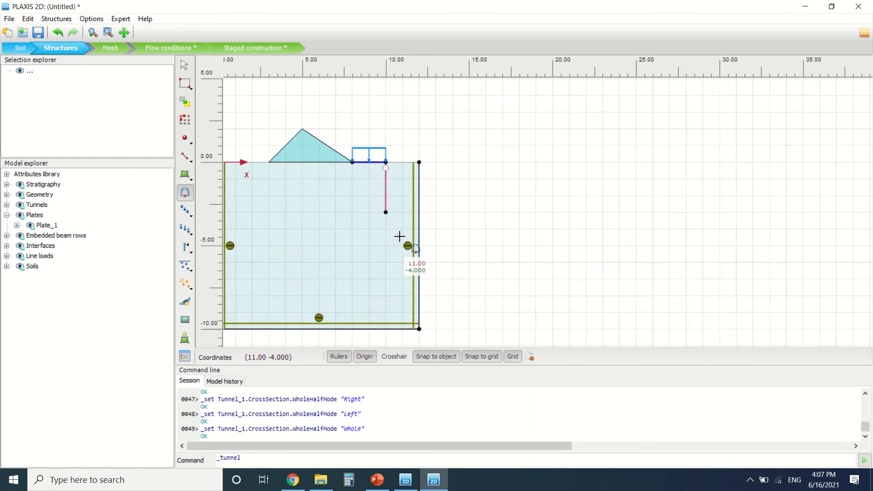
{"action": "scroll", "coordinate": [451, 207], "scroll_direction": "down", "scroll_amount": 2}
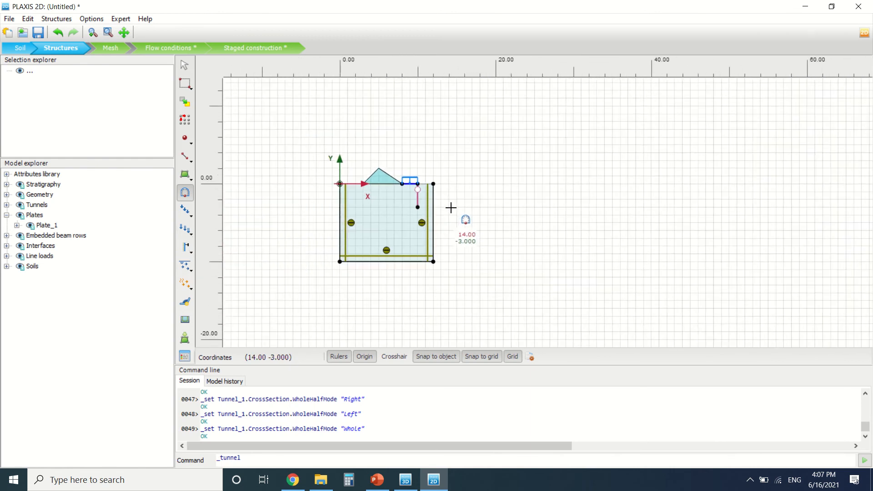
{"action": "scroll", "coordinate": [450, 207], "scroll_direction": "down", "scroll_amount": 1}
{"action": "left_click", "coordinate": [184, 272]}
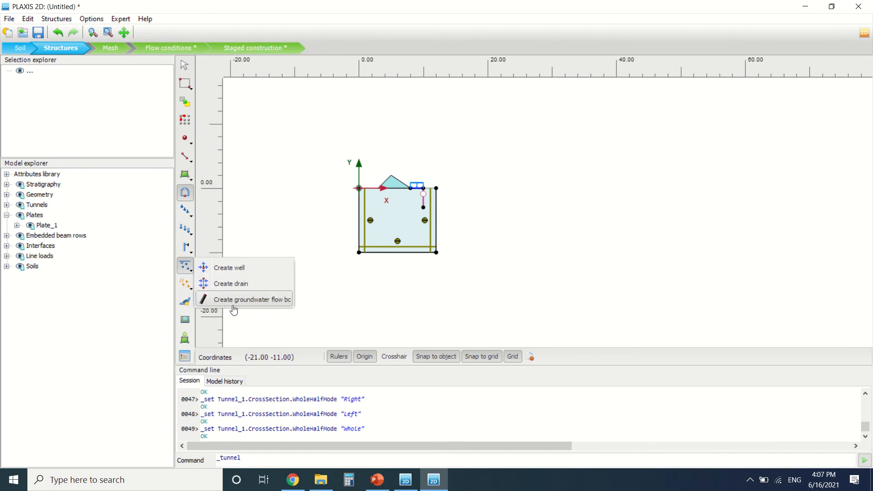
{"action": "scroll", "coordinate": [348, 191], "scroll_direction": "up", "scroll_amount": 3}
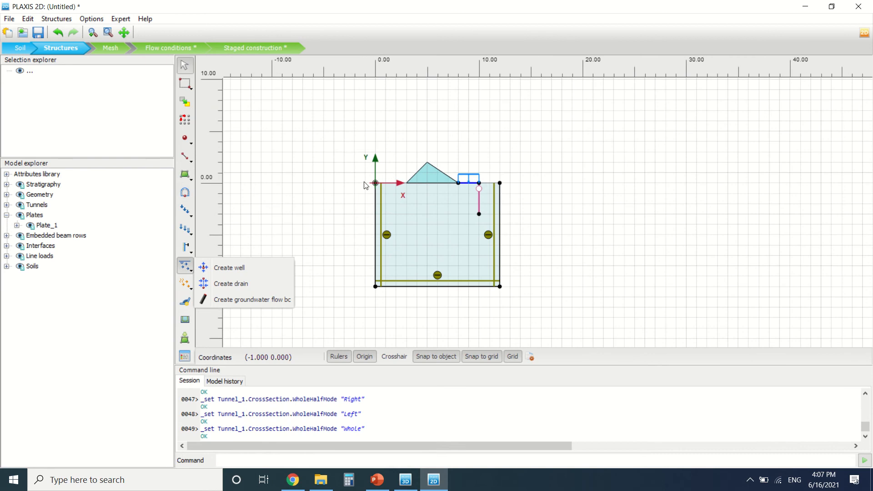
{"action": "left_click", "coordinate": [295, 169]}
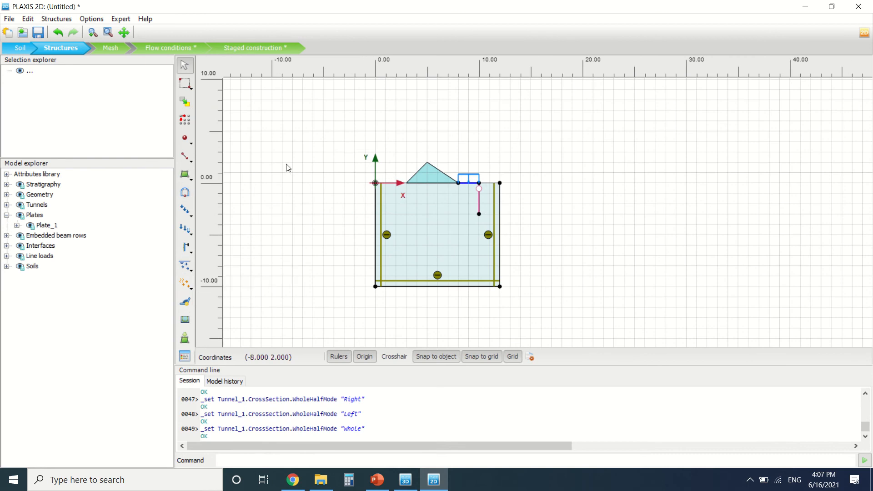
Generate the finite element mesh with enhanced mesh refinements and the Medium element distribution
{"action": "left_click", "coordinate": [108, 48]}
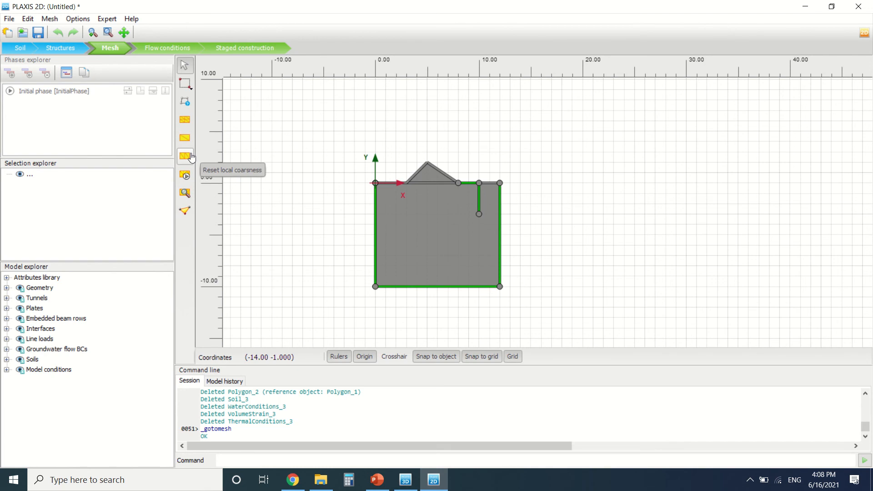
{"action": "left_click", "coordinate": [190, 181]}
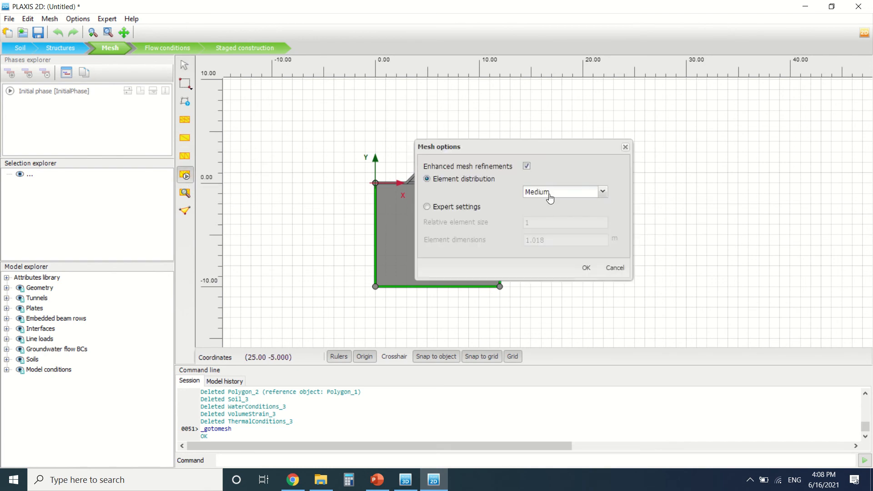
{"action": "left_click", "coordinate": [603, 193]}
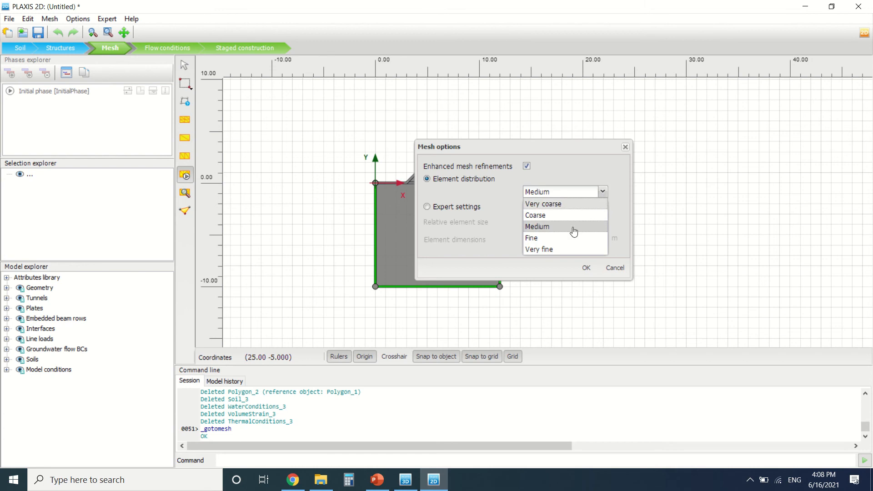
{"action": "left_click", "coordinate": [544, 192]}
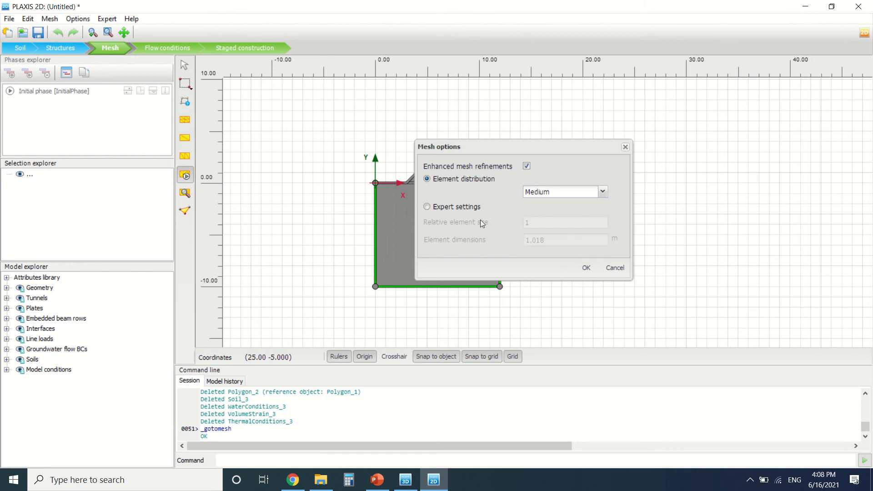
{"action": "left_click", "coordinate": [458, 210]}
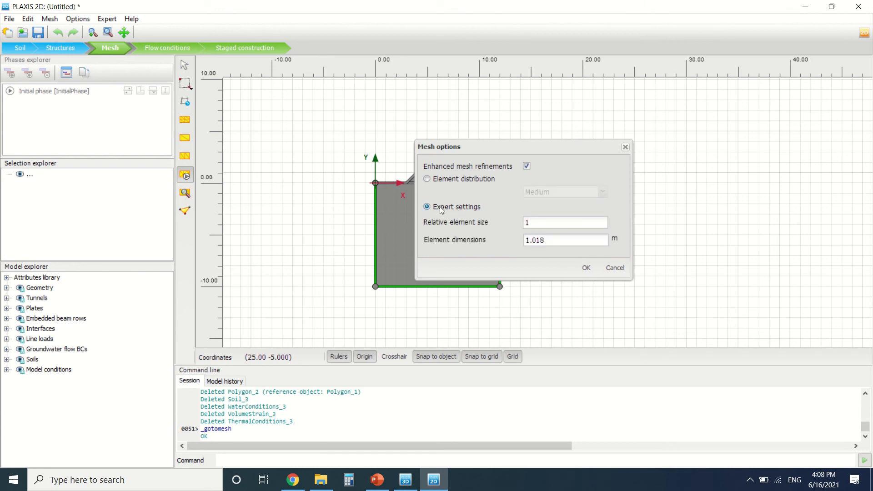
{"action": "left_click", "coordinate": [428, 180]}
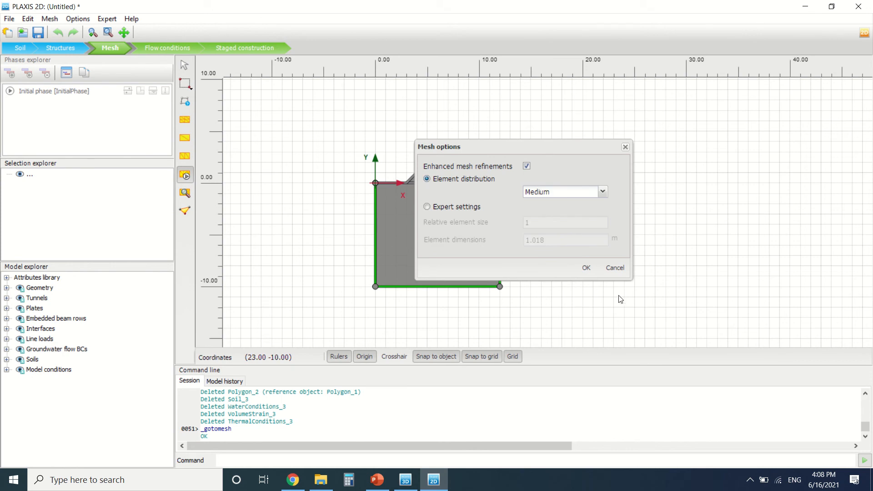
{"action": "left_click", "coordinate": [580, 267]}
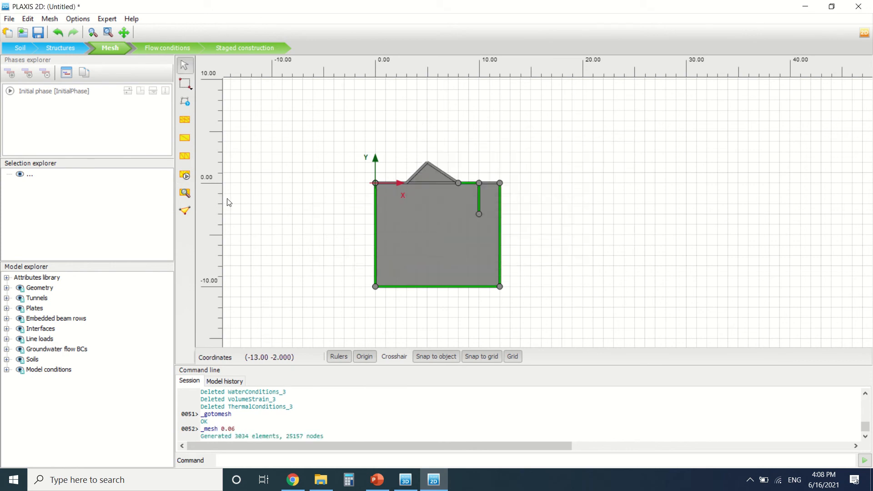
View the generated mesh, examine its elements around the embankment, line load and pile, and close the output
{"action": "left_click", "coordinate": [187, 195]}
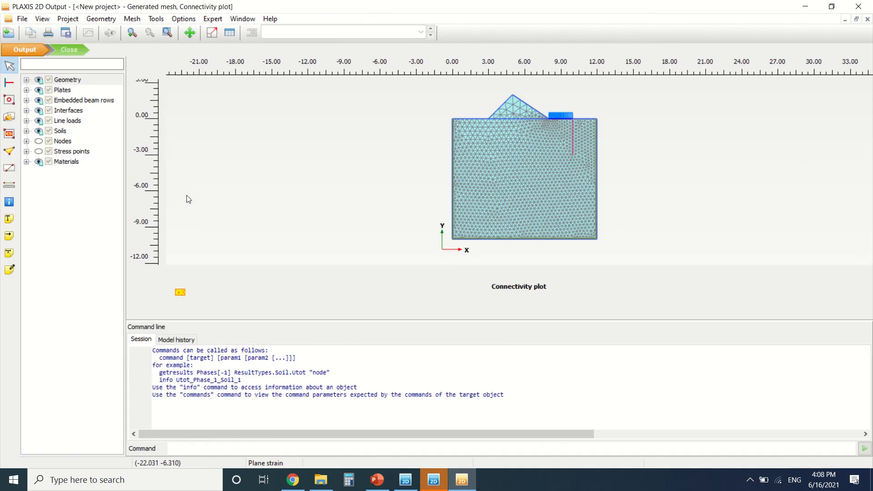
{"action": "scroll", "coordinate": [524, 119], "scroll_direction": "up", "scroll_amount": 2}
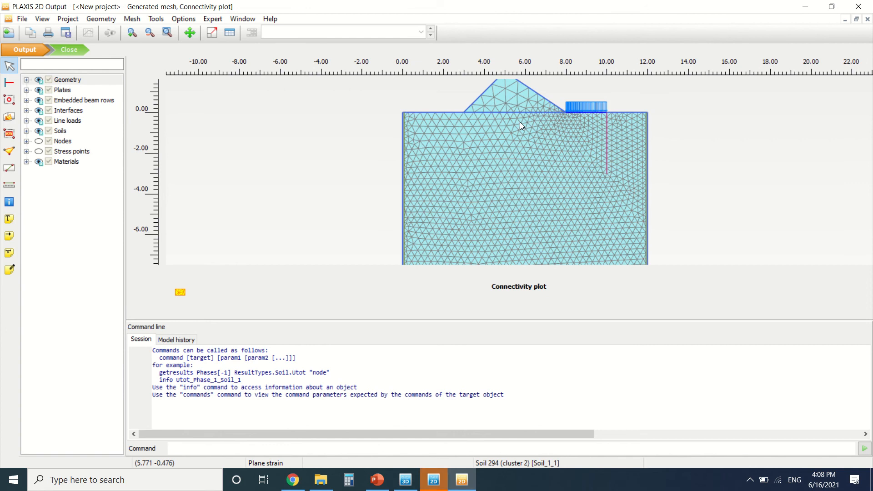
{"action": "scroll", "coordinate": [520, 125], "scroll_direction": "up", "scroll_amount": 2}
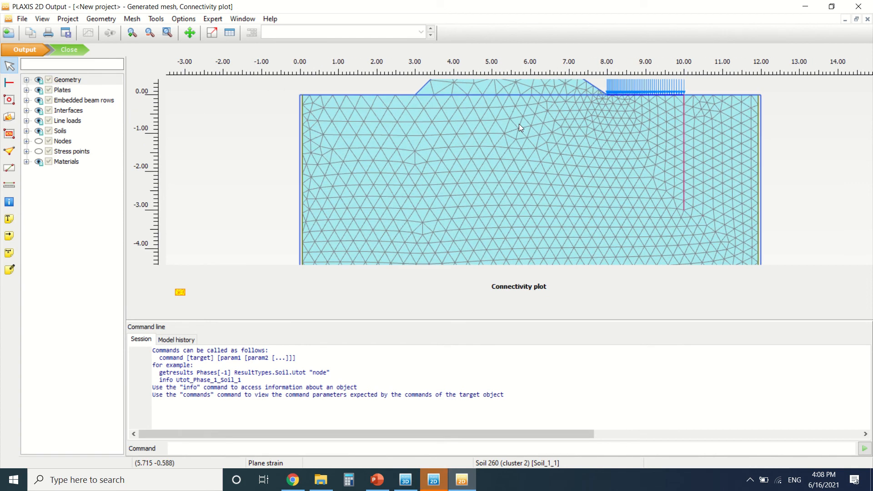
{"action": "scroll", "coordinate": [517, 133], "scroll_direction": "down", "scroll_amount": 2}
{"action": "scroll", "coordinate": [592, 124], "scroll_direction": "up", "scroll_amount": 3}
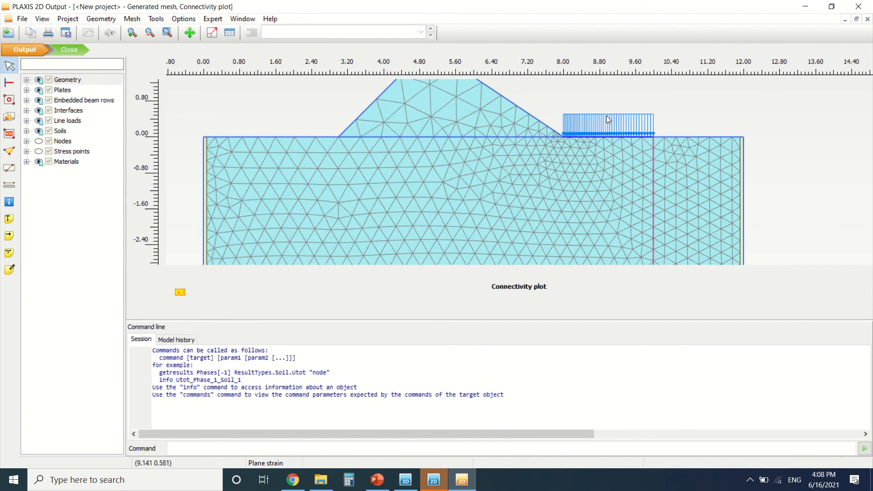
{"action": "scroll", "coordinate": [716, 190], "scroll_direction": "down", "scroll_amount": 3}
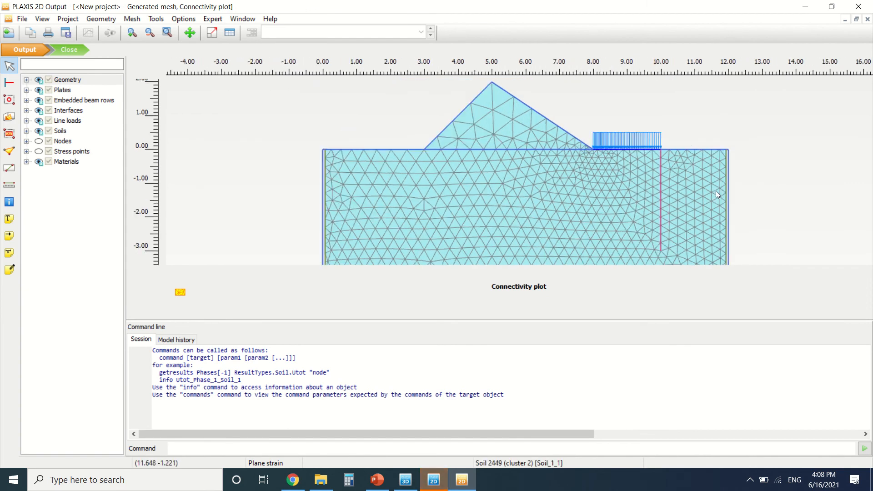
{"action": "scroll", "coordinate": [678, 224], "scroll_direction": "up", "scroll_amount": 3}
{"action": "scroll", "coordinate": [678, 225], "scroll_direction": "up", "scroll_amount": 1}
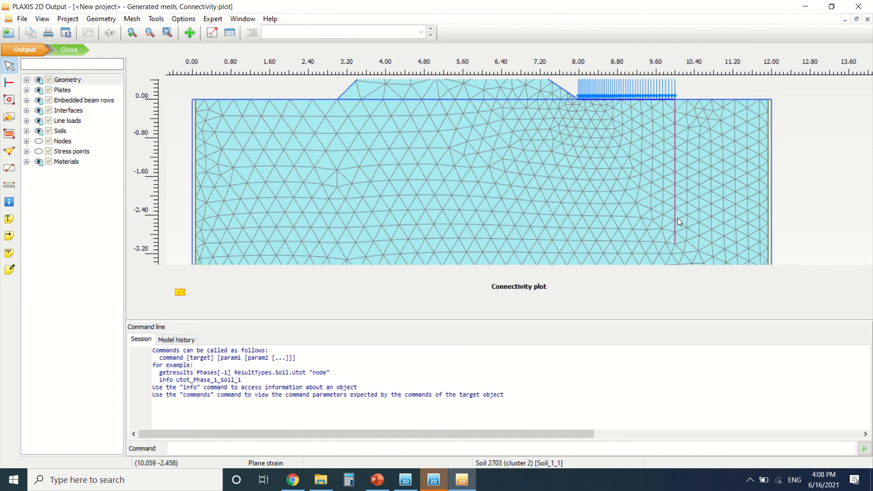
{"action": "scroll", "coordinate": [545, 223], "scroll_direction": "down", "scroll_amount": 3}
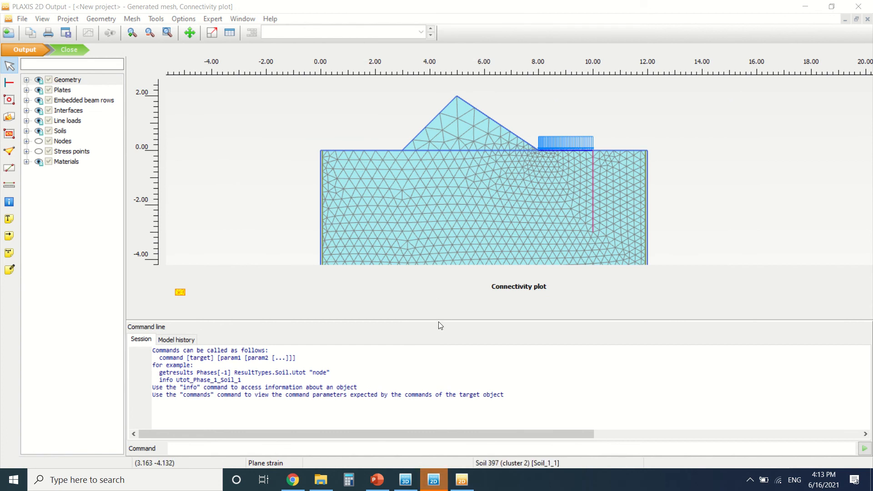
{"action": "left_click_drag", "start_coordinate": [434, 320], "coordinate": [434, 419]}
{"action": "left_click", "coordinate": [80, 47]}
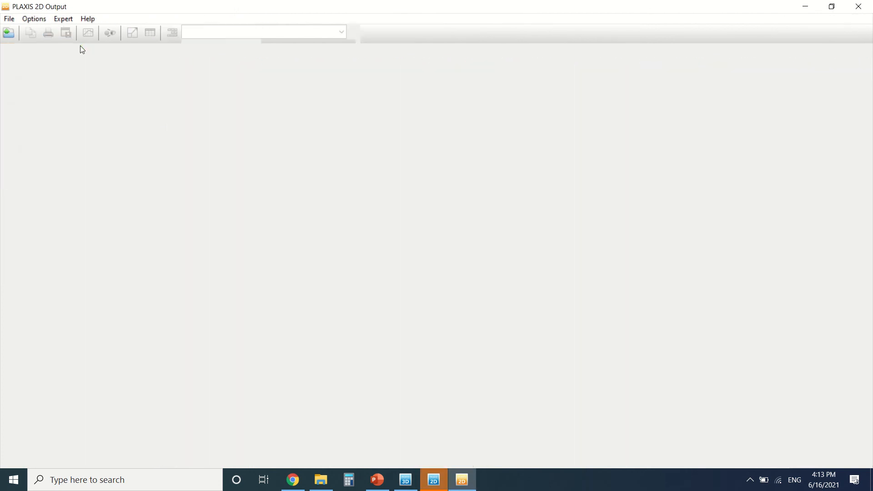
In the flow conditions, create a sloping water level from (0, 0) to about (12, -3.2) on the soil's far edge
{"action": "left_click", "coordinate": [149, 46]}
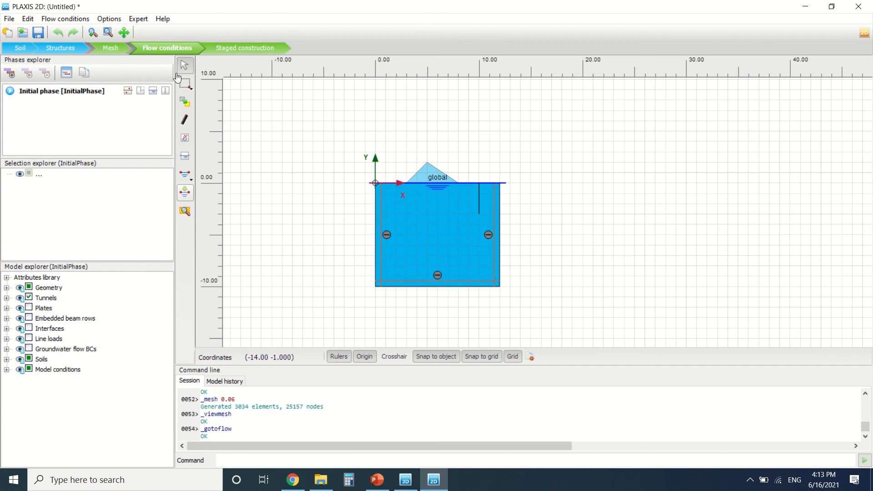
{"action": "scroll", "coordinate": [457, 182], "scroll_direction": "up", "scroll_amount": 4}
{"action": "scroll", "coordinate": [452, 200], "scroll_direction": "up", "scroll_amount": 1}
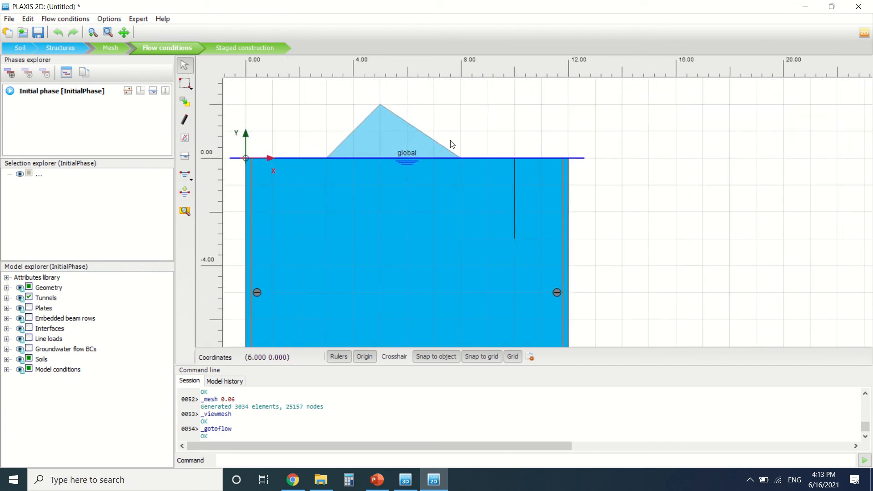
{"action": "scroll", "coordinate": [504, 130], "scroll_direction": "down", "scroll_amount": 2}
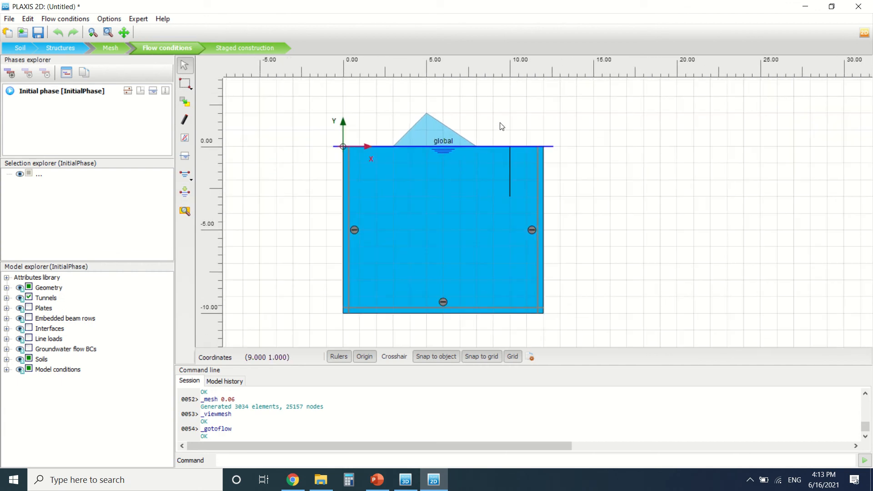
{"action": "left_click", "coordinate": [185, 174]}
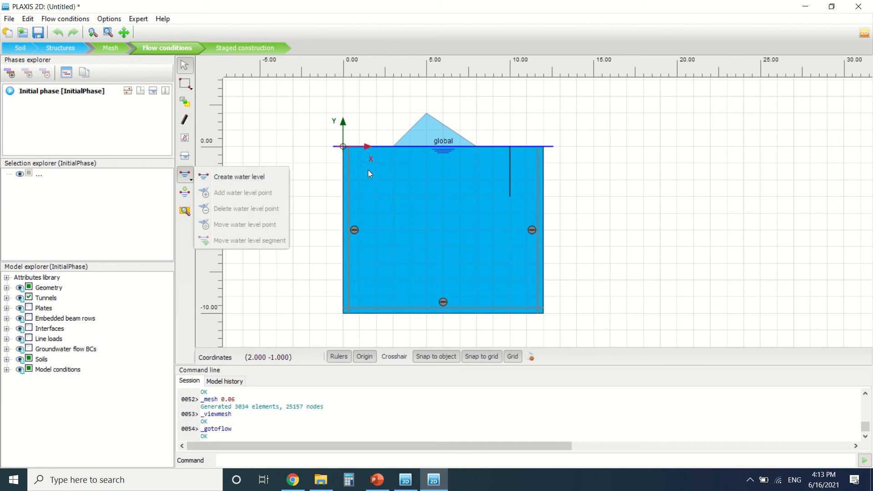
{"action": "left_click", "coordinate": [268, 177]}
{"action": "left_click", "coordinate": [343, 147]}
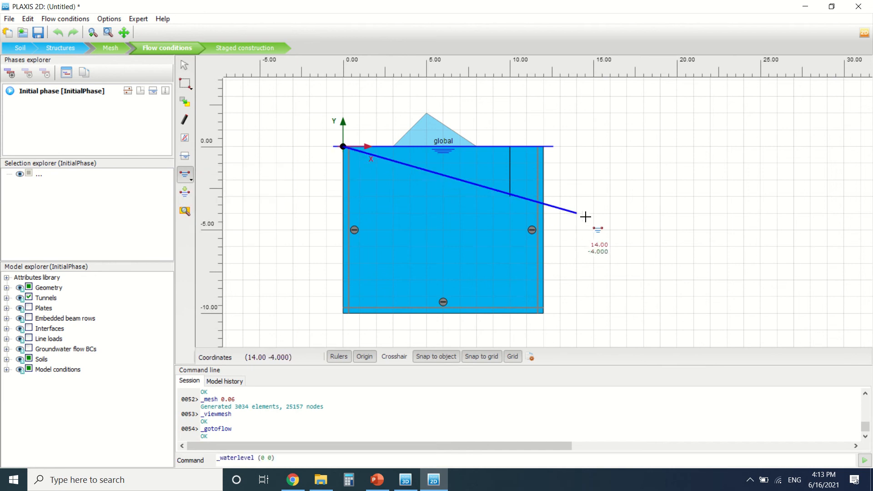
{"action": "left_click", "coordinate": [545, 201]}
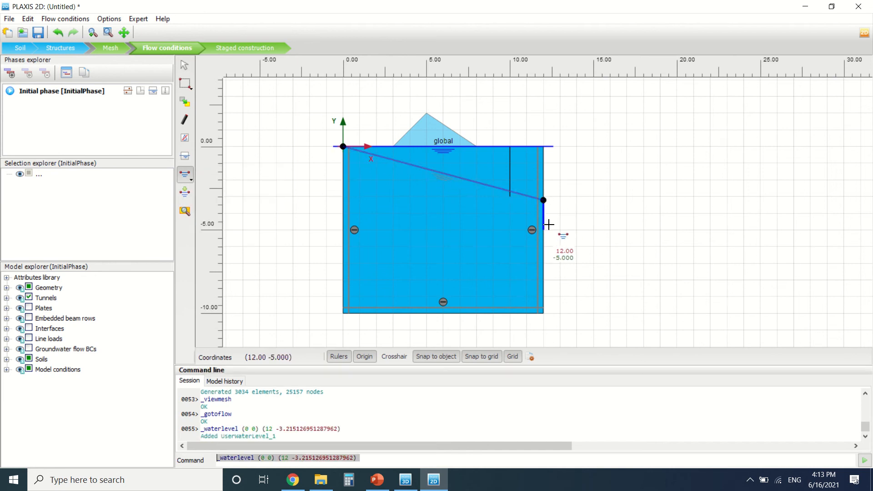
{"action": "right_click", "coordinate": [476, 185]}
Make the new sloping water level the global water level for the initial phase
{"action": "right_click", "coordinate": [474, 184]}
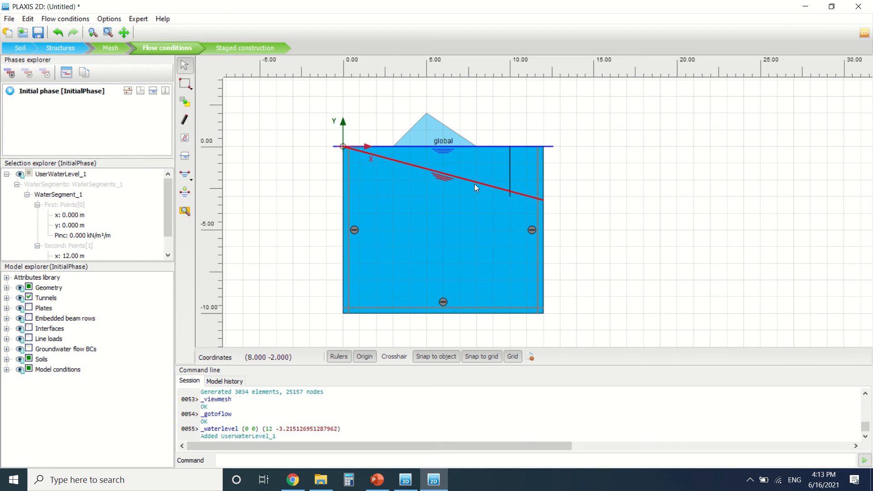
{"action": "left_click", "coordinate": [511, 229]}
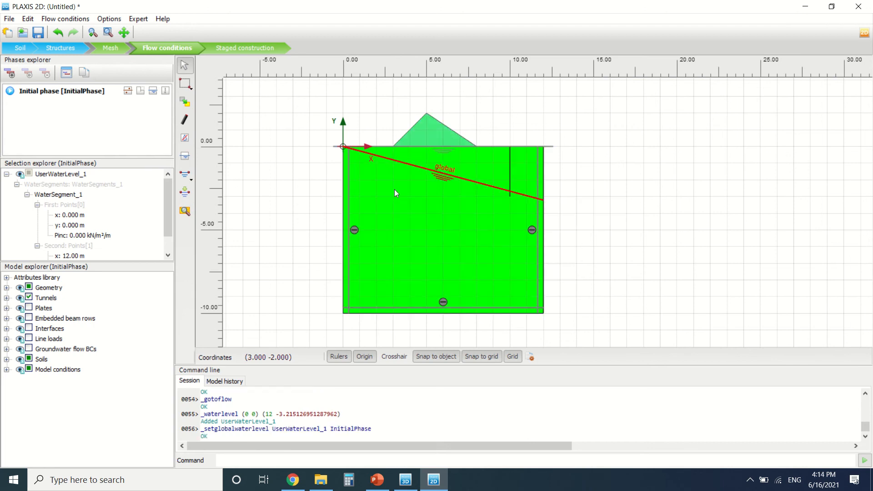
{"action": "scroll", "coordinate": [387, 175], "scroll_direction": "up", "scroll_amount": 2}
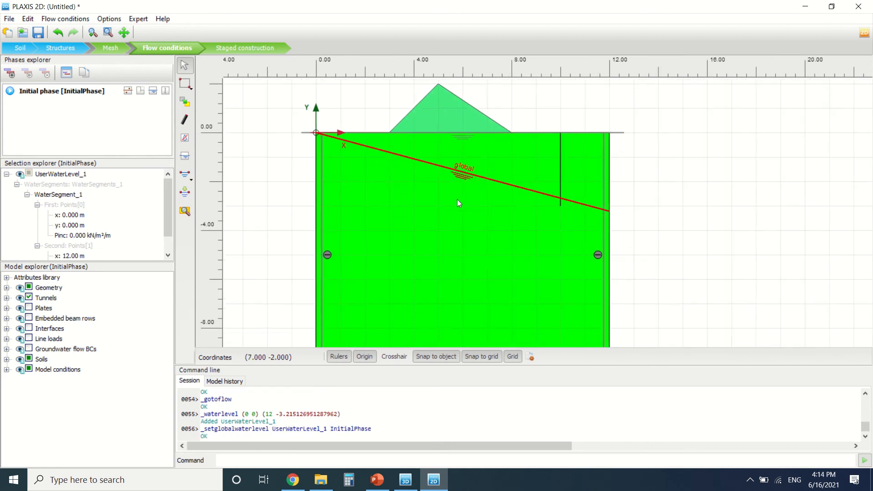
{"action": "left_click", "coordinate": [266, 200]}
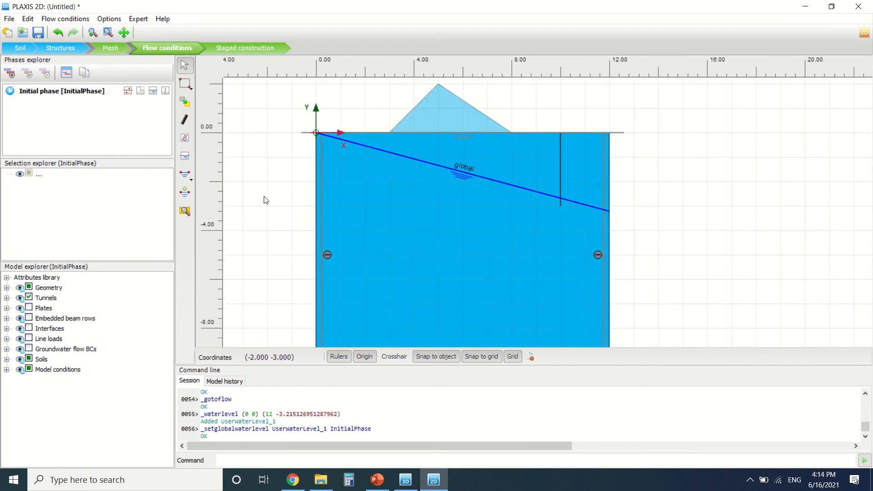
Create a closed groundwater flow boundary along the soil's base from (0, -10) to (12, -10)
{"action": "left_click", "coordinate": [185, 122]}
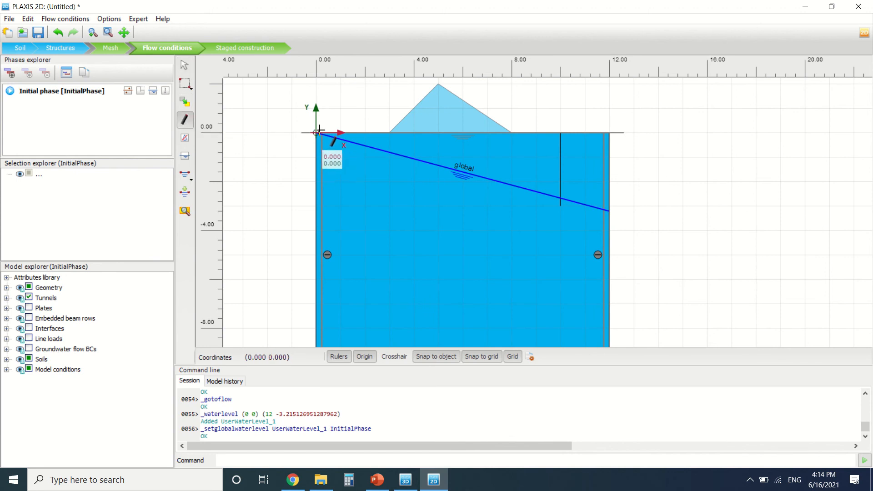
{"action": "scroll", "coordinate": [324, 97], "scroll_direction": "down", "scroll_amount": 3}
{"action": "left_click", "coordinate": [319, 256]}
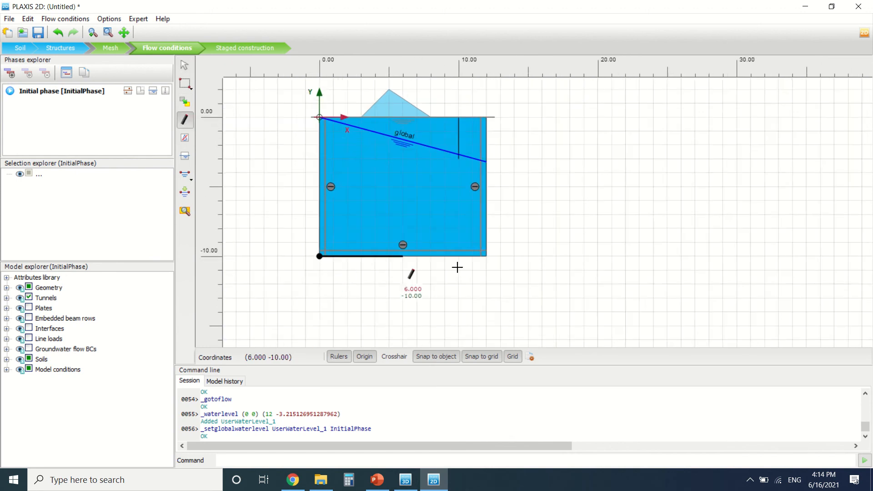
{"action": "left_click", "coordinate": [486, 259]}
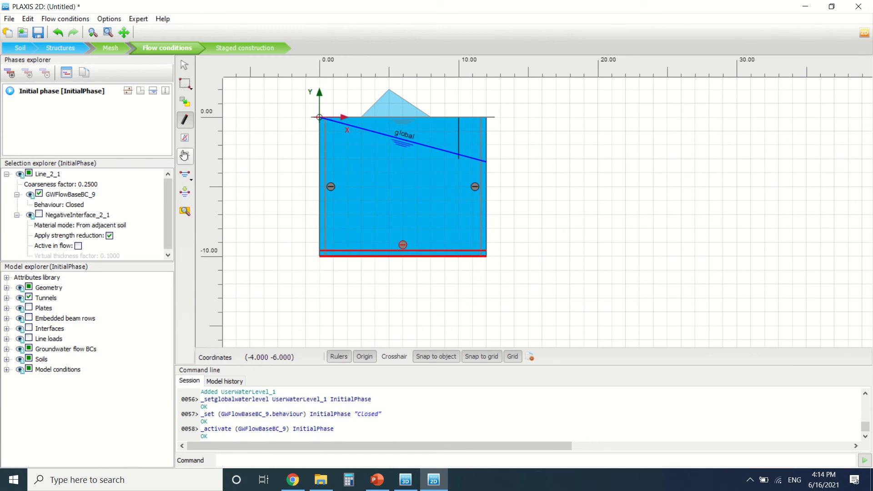
{"action": "key", "text": "Escape"}
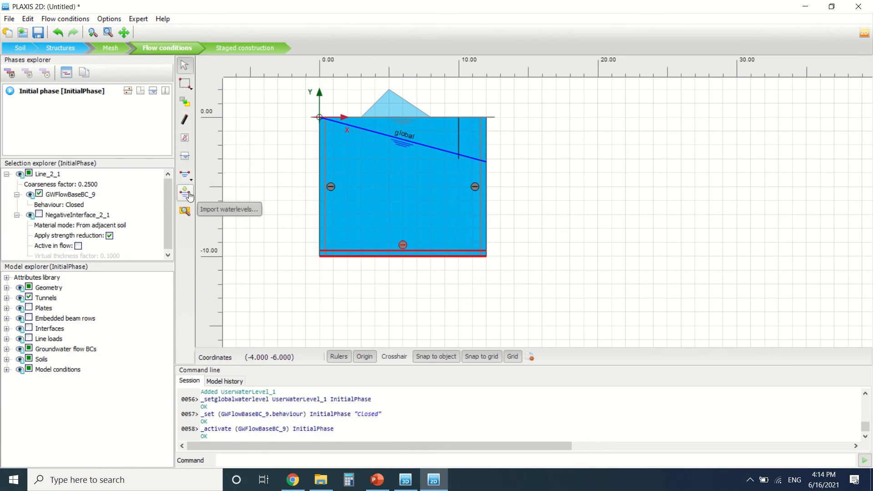
{"action": "left_click", "coordinate": [186, 175]}
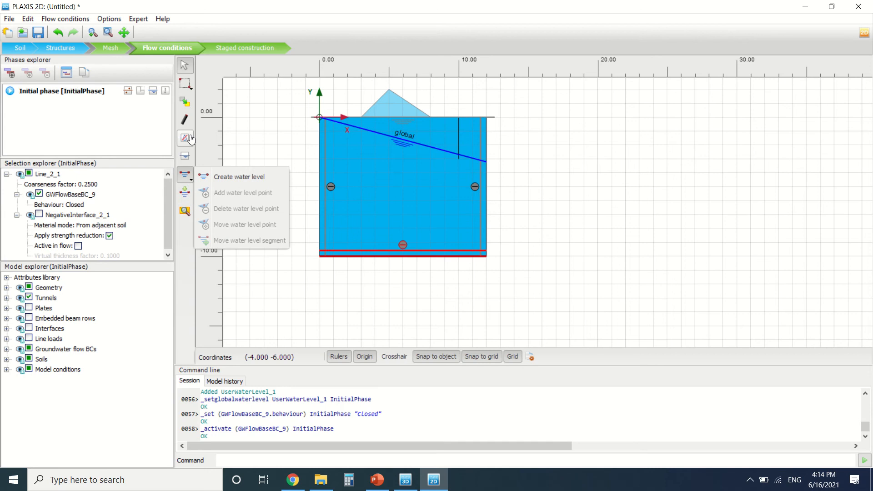
{"action": "left_click", "coordinate": [261, 117]}
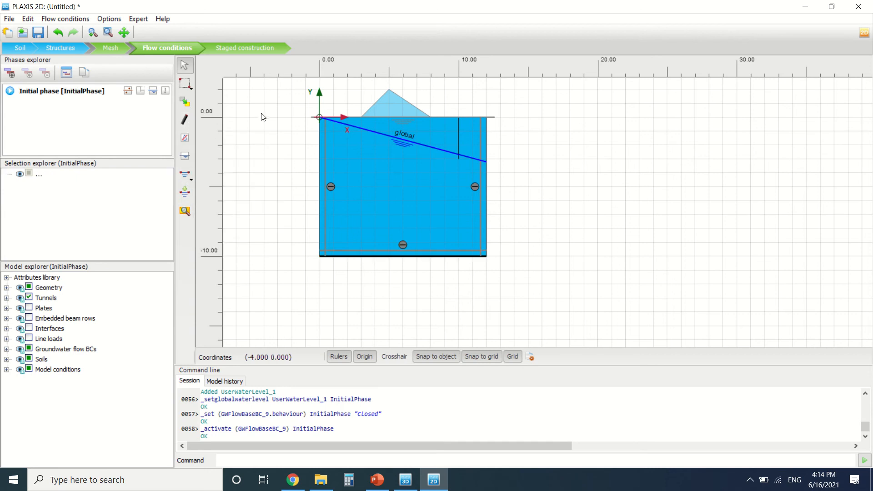
Go to staged construction and set the initial phase's calculation type to Gravity loading
{"action": "left_click", "coordinate": [248, 49]}
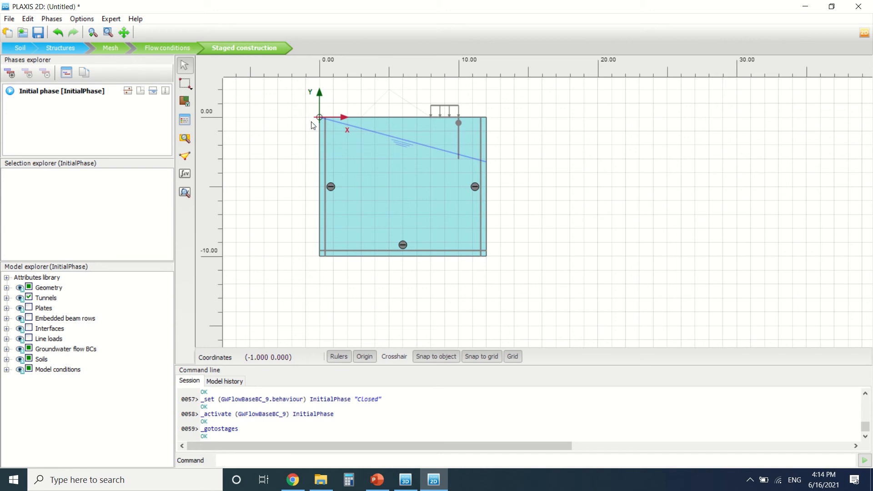
{"action": "scroll", "coordinate": [304, 170], "scroll_direction": "up", "scroll_amount": 1}
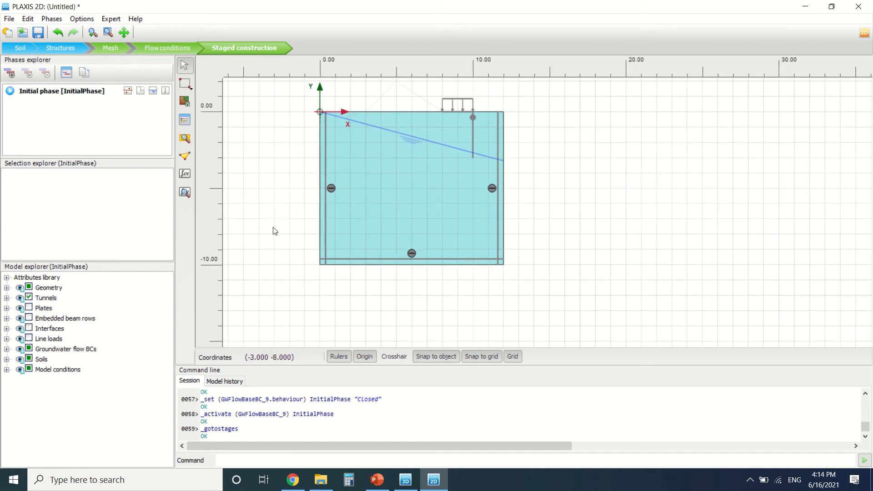
{"action": "scroll", "coordinate": [291, 263], "scroll_direction": "down", "scroll_amount": 2}
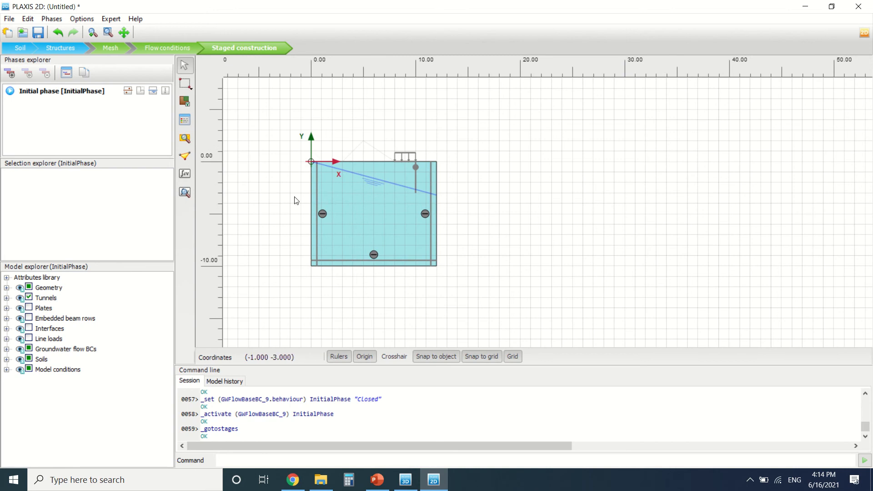
{"action": "left_click", "coordinate": [62, 94]}
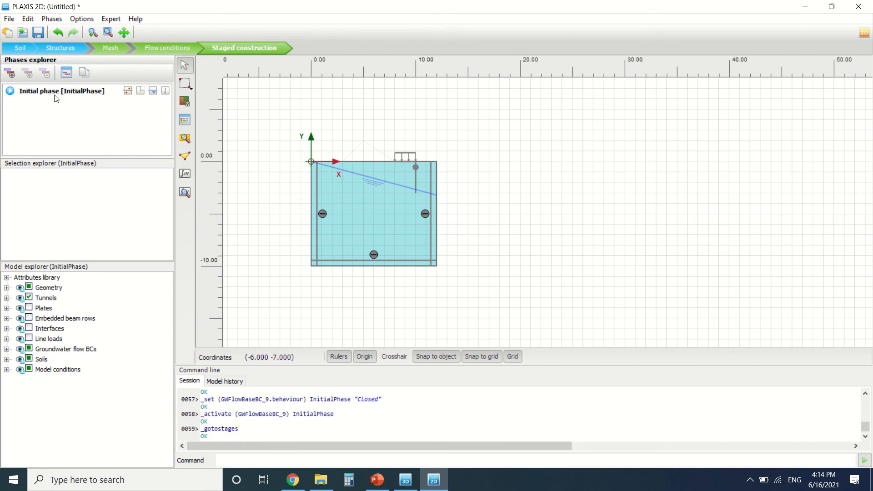
{"action": "left_click", "coordinate": [71, 76]}
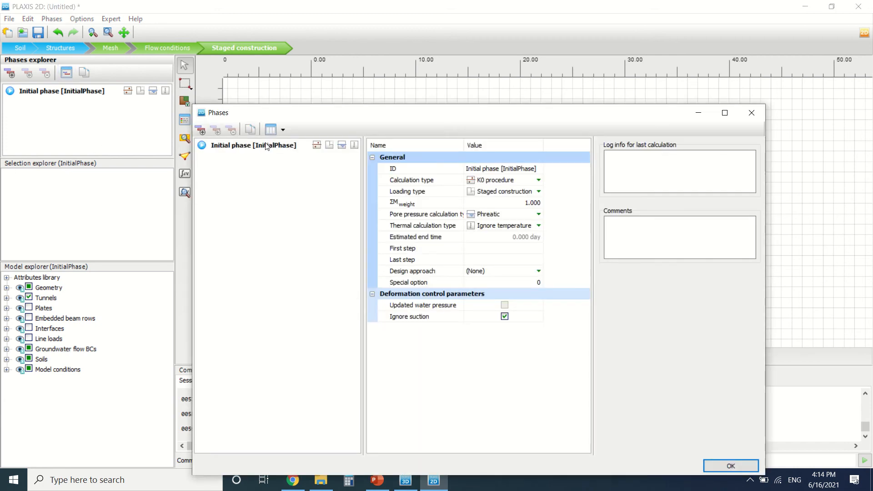
{"action": "left_click", "coordinate": [517, 184]}
{"action": "left_click", "coordinate": [517, 181]}
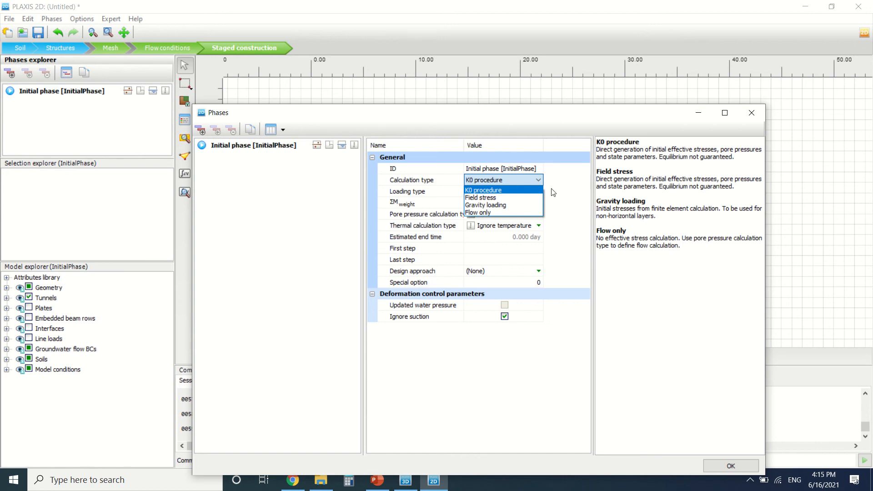
{"action": "left_click", "coordinate": [536, 182]}
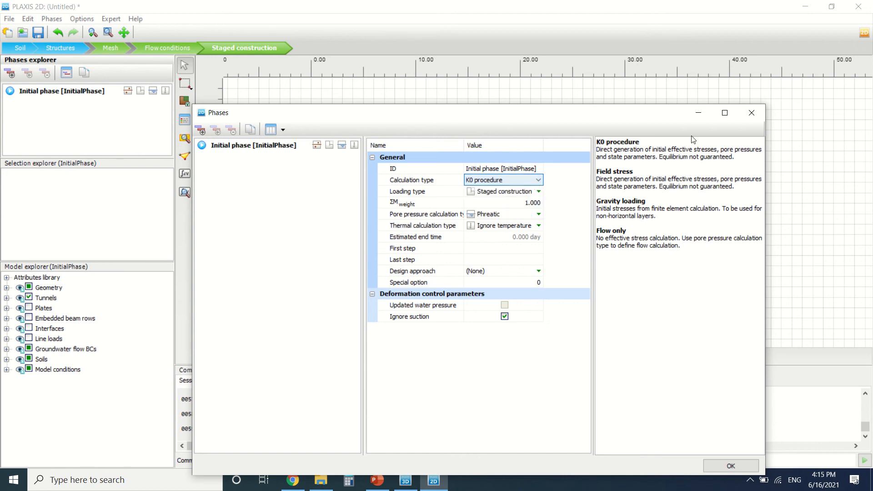
{"action": "left_click", "coordinate": [535, 182]}
{"action": "left_click", "coordinate": [536, 206]}
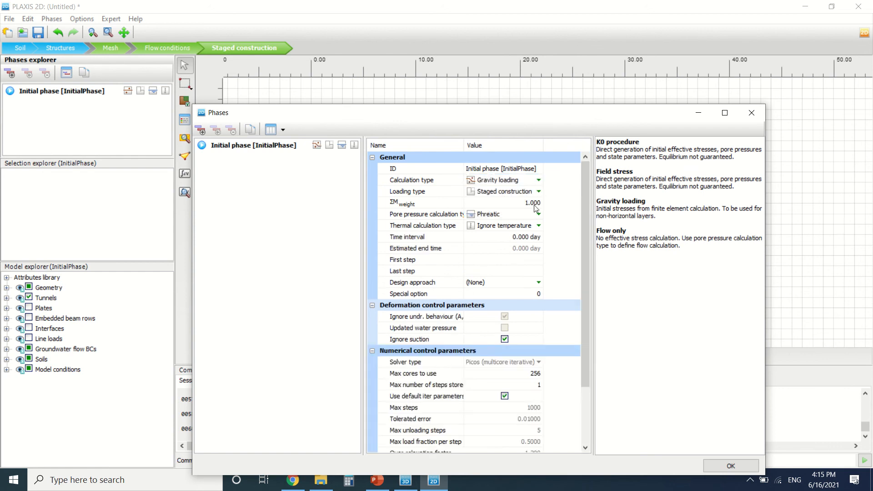
{"action": "left_click", "coordinate": [731, 465]}
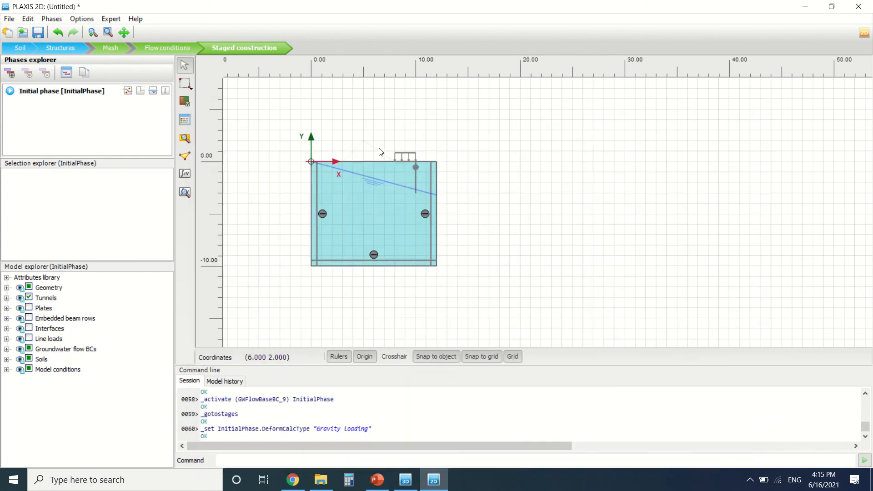
Activate the triangular embankment soil, Soil_2, in the initial phase
{"action": "scroll", "coordinate": [377, 127], "scroll_direction": "up", "scroll_amount": 2}
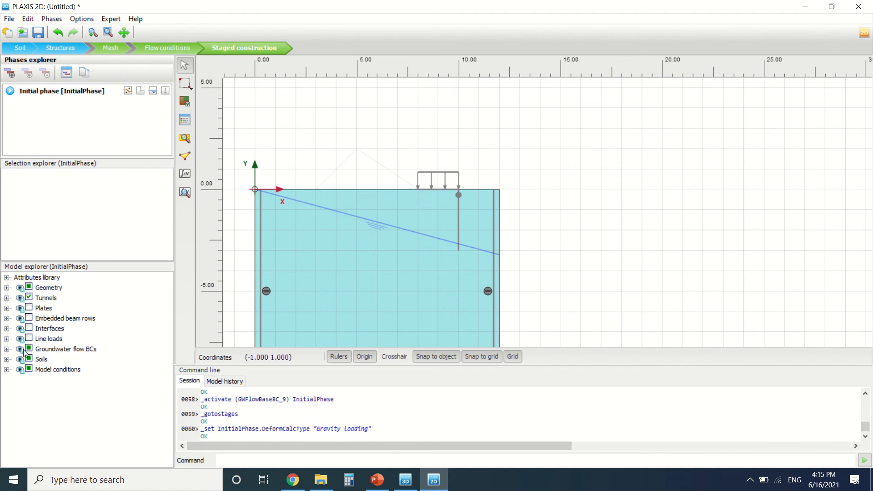
{"action": "left_click", "coordinate": [7, 359]}
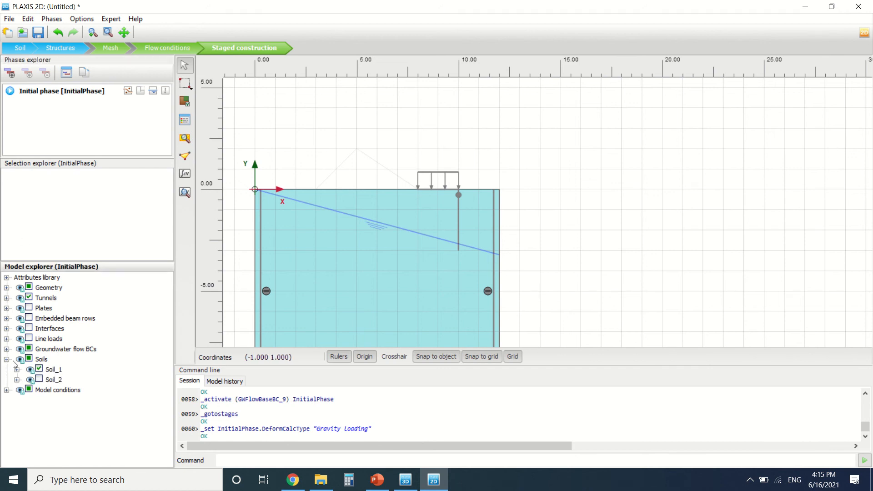
{"action": "left_click", "coordinate": [39, 380]}
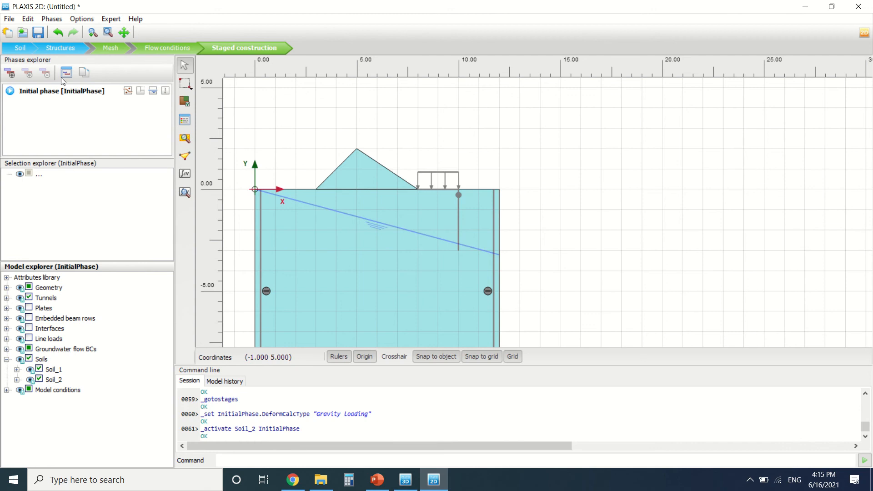
Review the initial phase's calculation type, deformation control and numerical control parameters
{"action": "left_click", "coordinate": [69, 96]}
{"action": "double_click", "coordinate": [70, 96]}
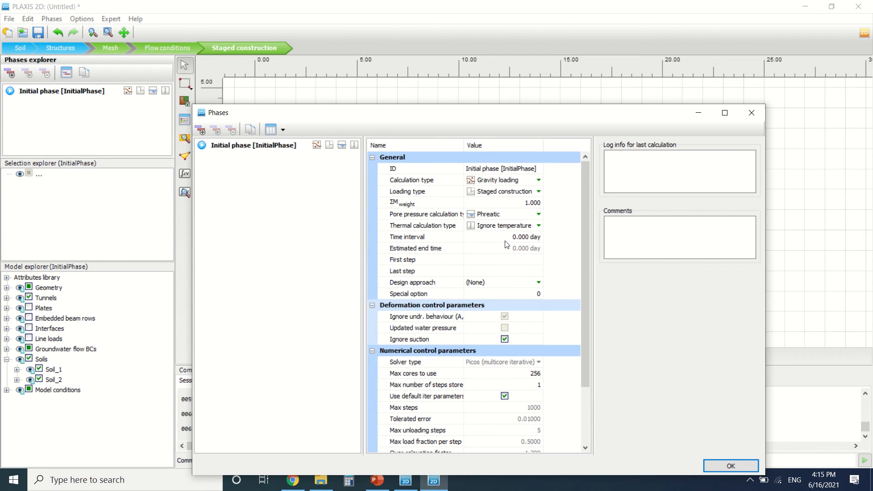
{"action": "left_click", "coordinate": [522, 182]}
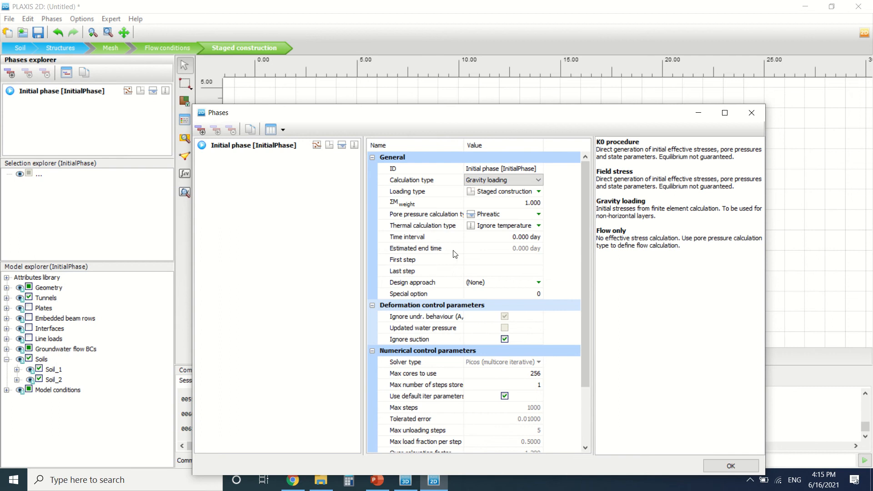
{"action": "scroll", "coordinate": [481, 230], "scroll_direction": "down", "scroll_amount": 1}
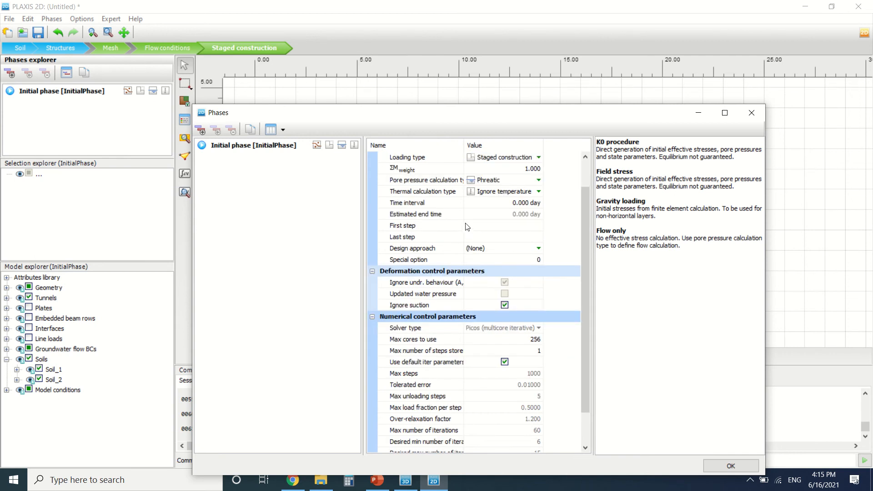
{"action": "scroll", "coordinate": [491, 216], "scroll_direction": "down", "scroll_amount": 1}
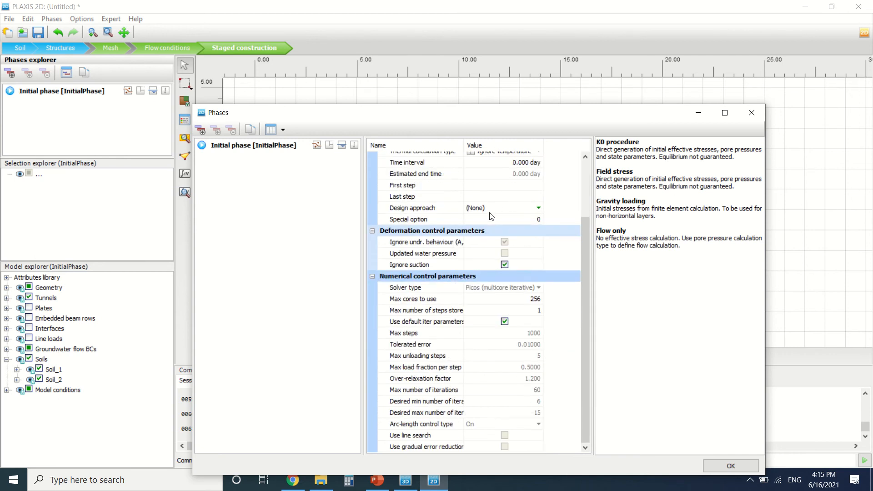
{"action": "left_click", "coordinate": [734, 465]}
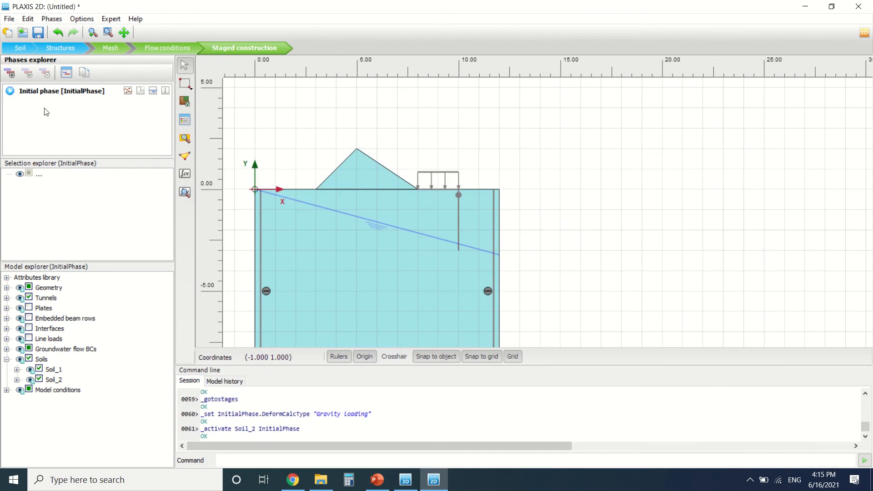
Add a calculation phase after the initial phase and name it "pile plate and loading"
{"action": "right_click", "coordinate": [38, 92]}
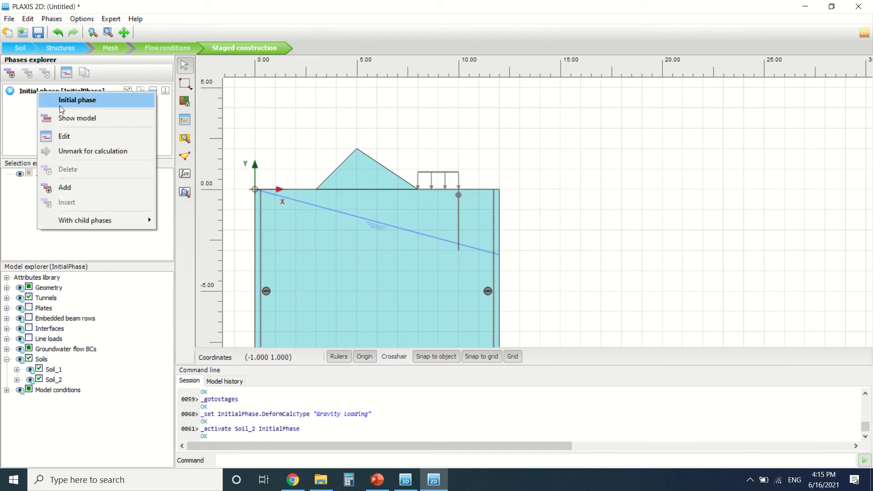
{"action": "left_click", "coordinate": [10, 73]}
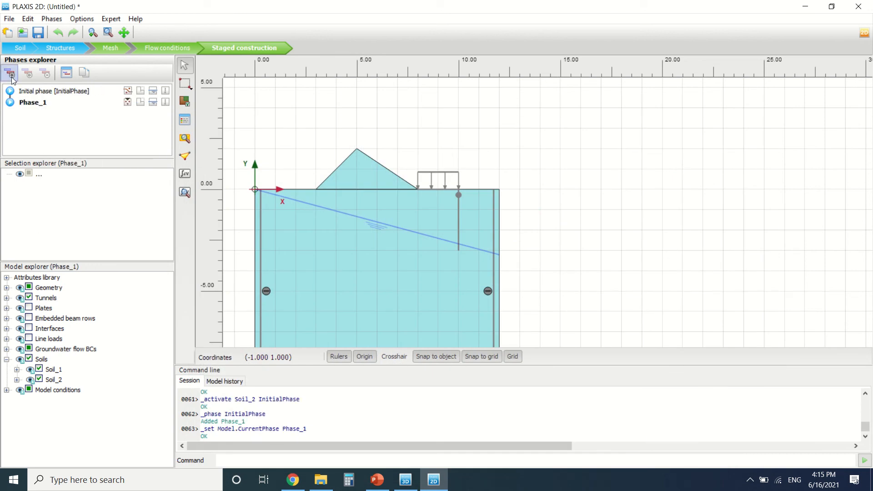
{"action": "double_click", "coordinate": [44, 105]}
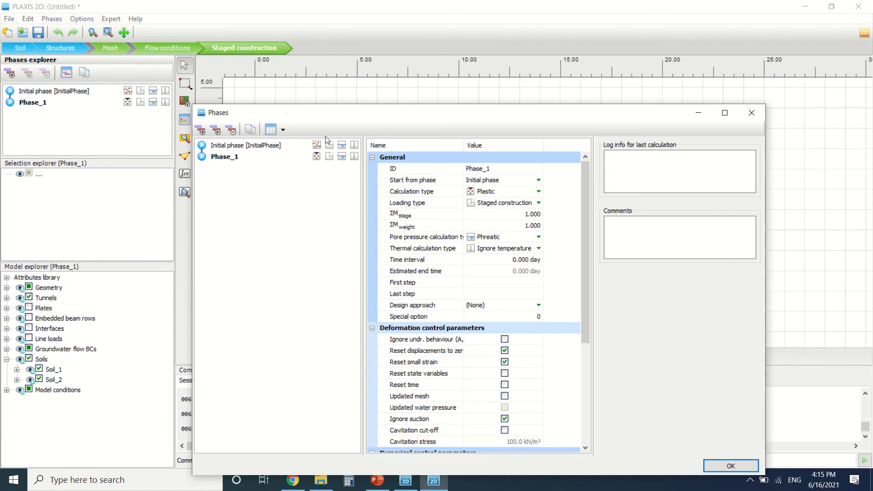
{"action": "left_click", "coordinate": [489, 171]}
{"action": "type", "text": "pi"}
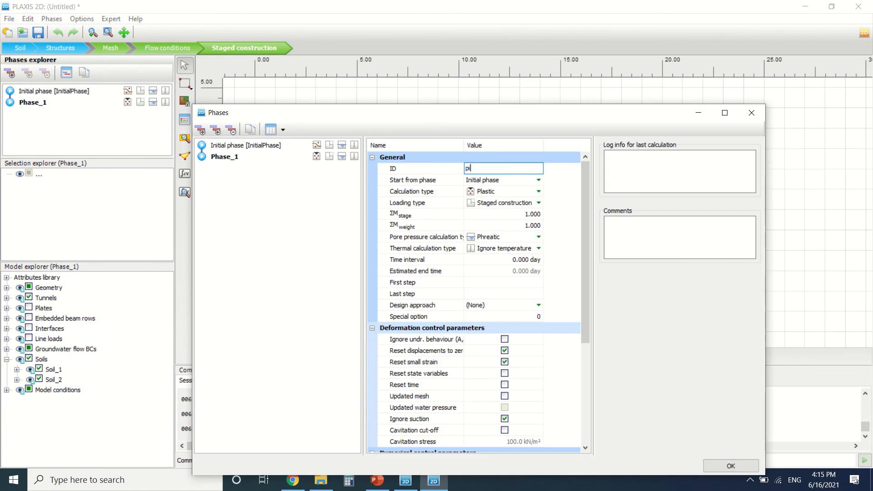
{"action": "type", "text": "le plate and loading"}
{"action": "left_click", "coordinate": [731, 466]}
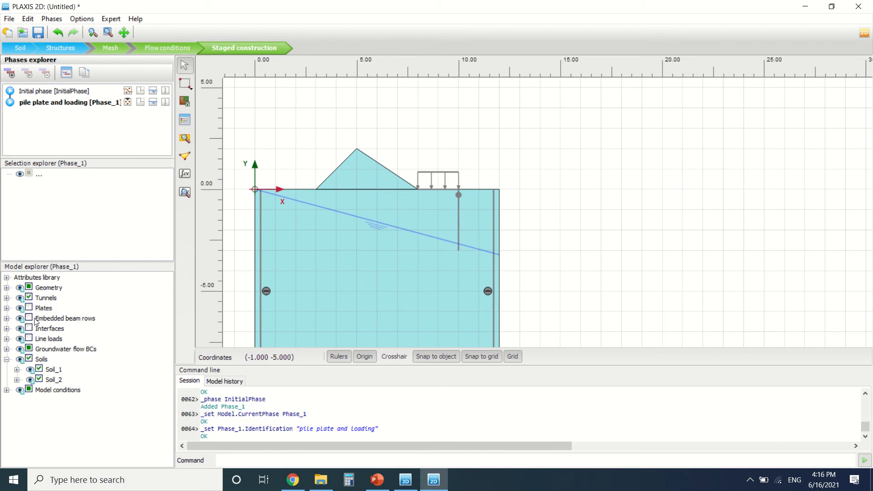
Activate all line loads, interfaces, embedded beam rows and plates in the pile plate and loading phase
{"action": "left_click", "coordinate": [28, 338]}
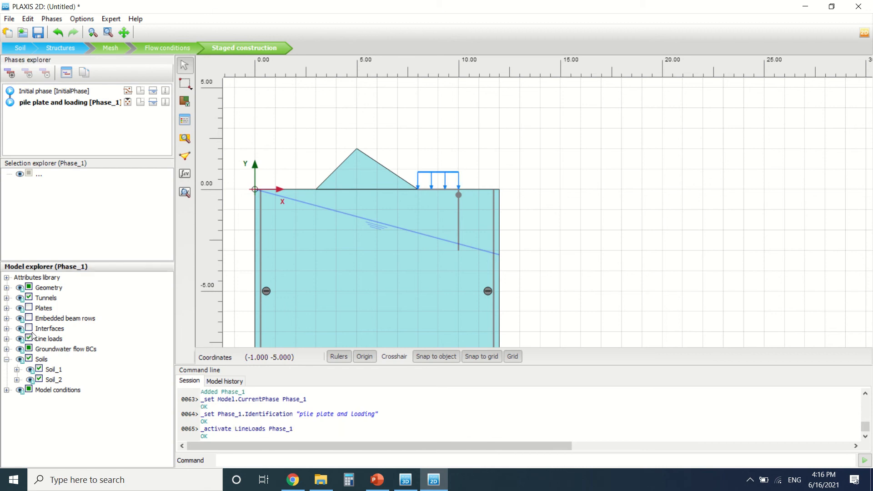
{"action": "left_click", "coordinate": [29, 328]}
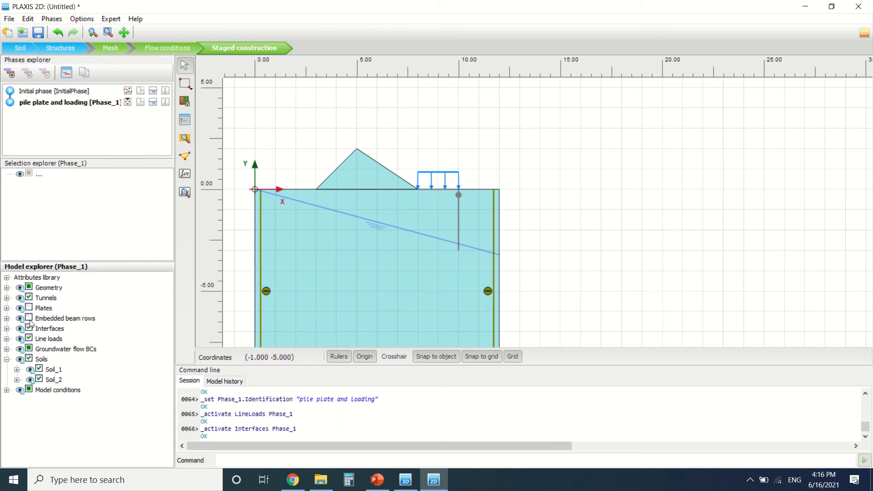
{"action": "left_click", "coordinate": [29, 318]}
{"action": "left_click", "coordinate": [28, 308]}
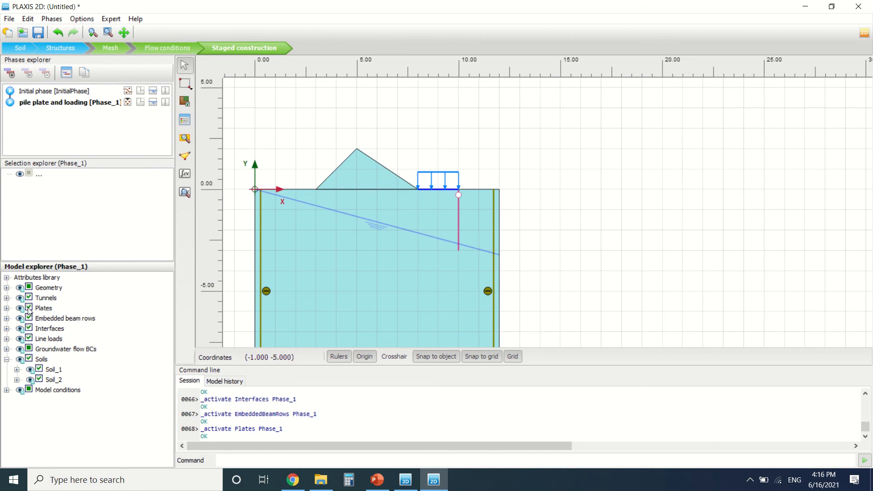
Review the calculation type options and control parameters of the pile plate and loading phase
{"action": "double_click", "coordinate": [84, 104]}
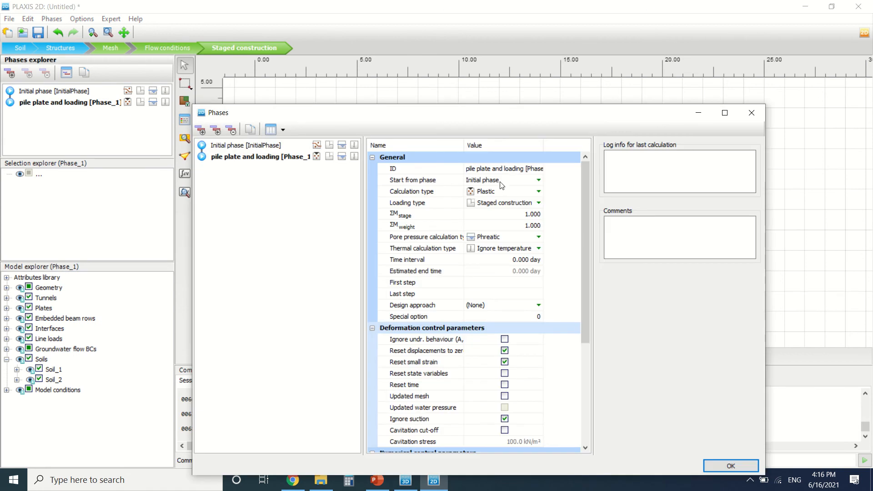
{"action": "left_click", "coordinate": [513, 192]}
{"action": "left_click", "coordinate": [516, 193]}
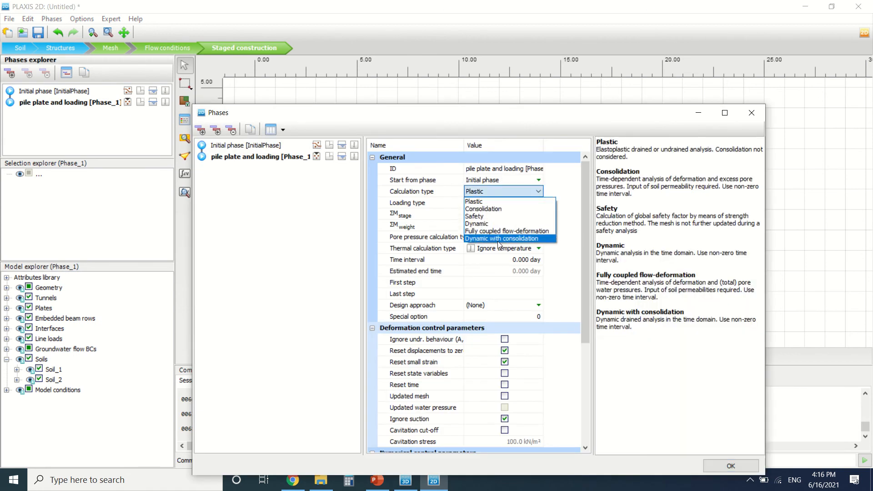
{"action": "left_click", "coordinate": [516, 191]}
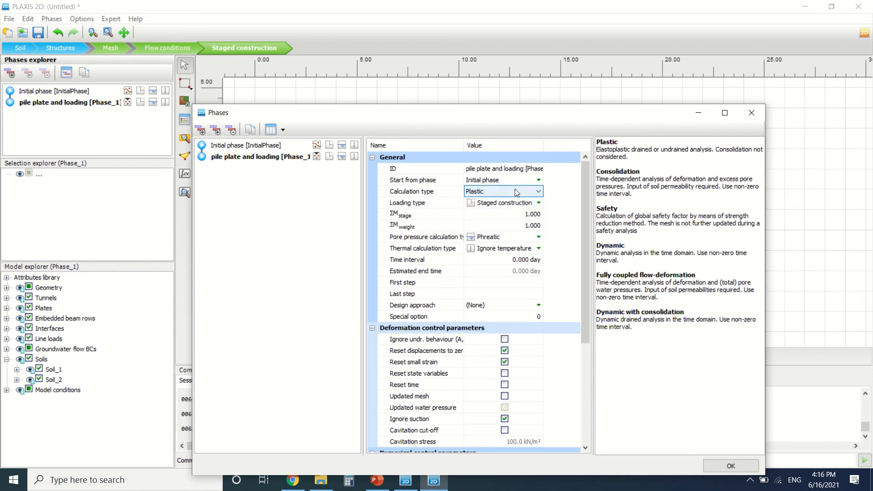
{"action": "scroll", "coordinate": [496, 223], "scroll_direction": "down", "scroll_amount": 4}
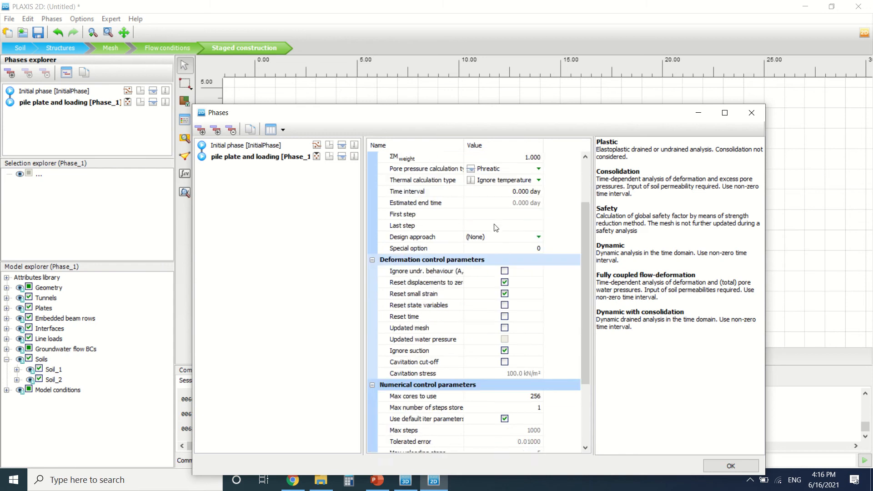
{"action": "left_click", "coordinate": [730, 467]}
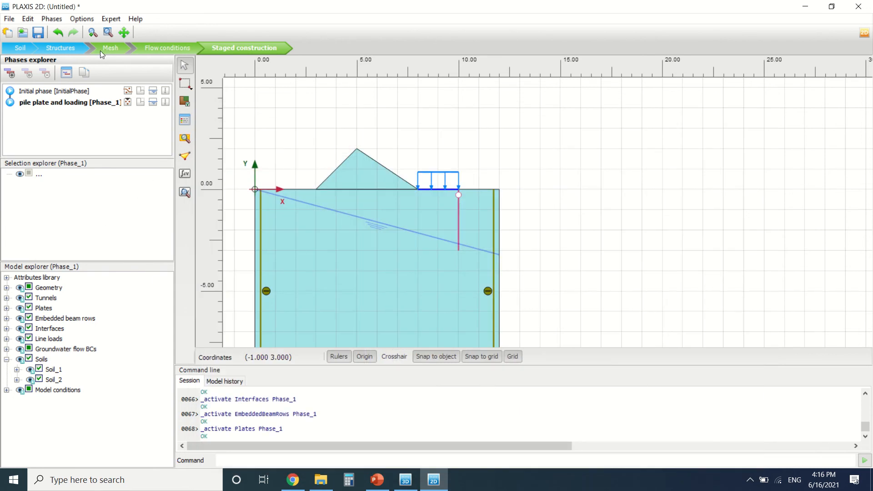
From mesh mode, open the curve point selection in PLAXIS 2D Output and pick the pile-head node at X 10.00, Y 0.00
{"action": "left_click", "coordinate": [108, 48]}
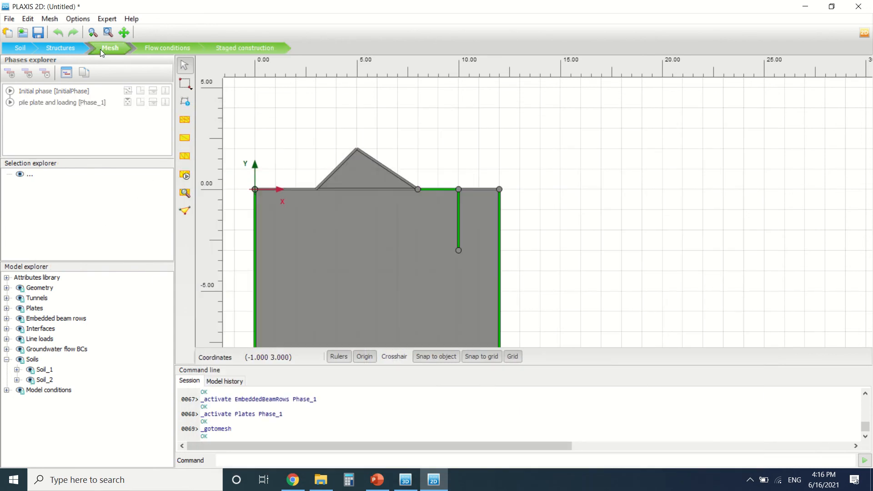
{"action": "left_click", "coordinate": [186, 212]}
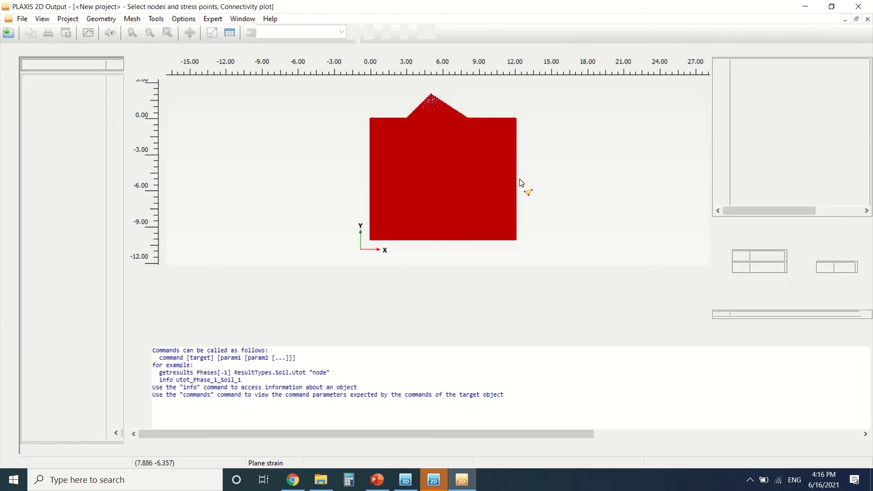
{"action": "scroll", "coordinate": [492, 116], "scroll_direction": "up", "scroll_amount": 5}
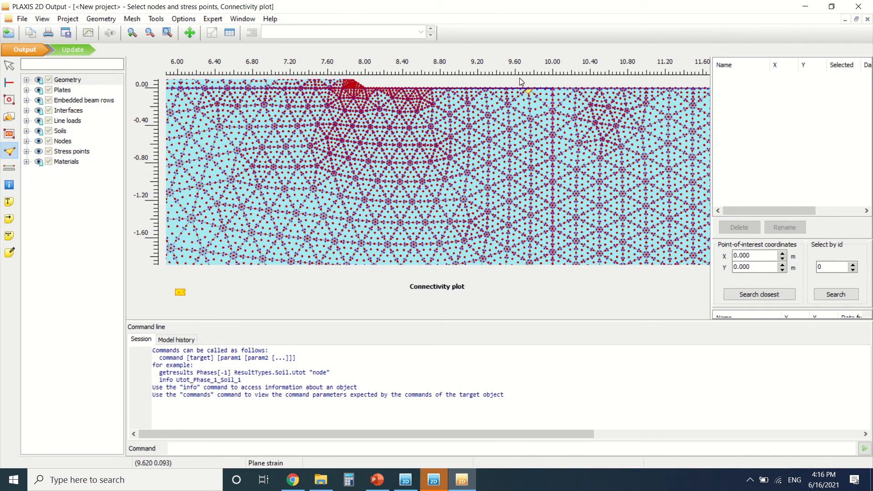
{"action": "scroll", "coordinate": [522, 181], "scroll_direction": "down", "scroll_amount": 2}
{"action": "scroll", "coordinate": [607, 141], "scroll_direction": "up", "scroll_amount": 8}
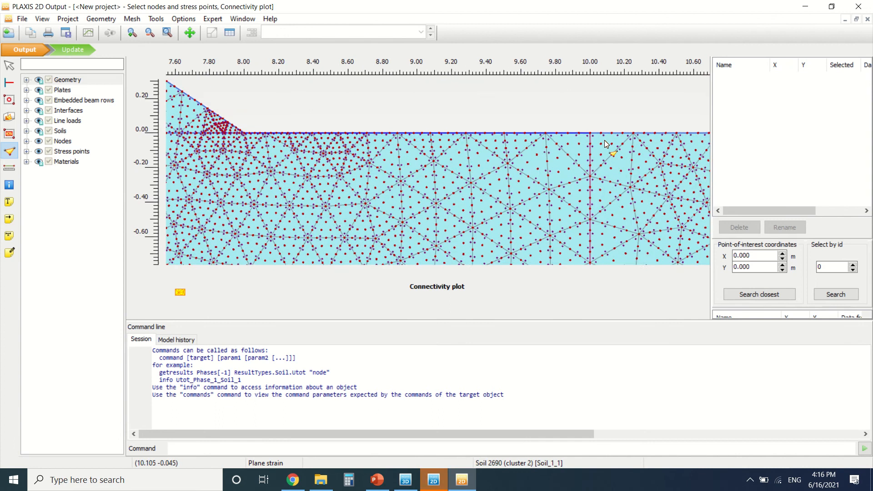
{"action": "left_click", "coordinate": [658, 108]}
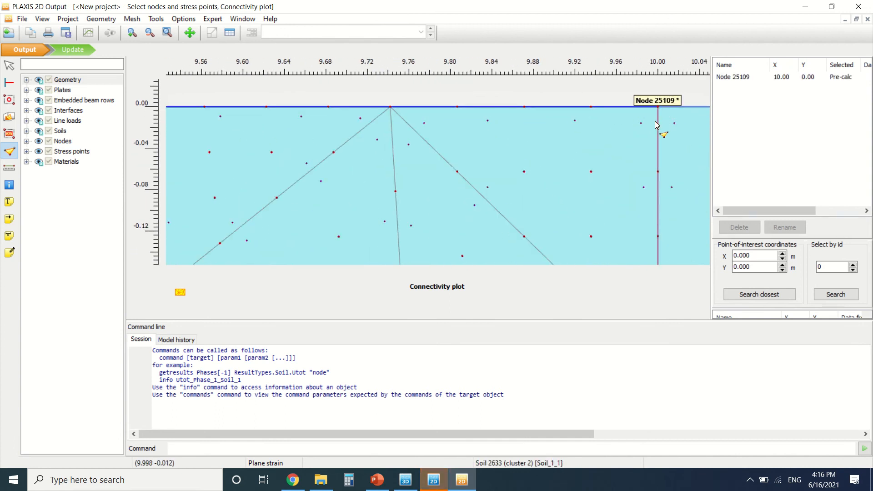
Update the model with the selected curve point and return to staged construction mode
{"action": "scroll", "coordinate": [503, 164], "scroll_direction": "down", "scroll_amount": 3}
{"action": "scroll", "coordinate": [334, 109], "scroll_direction": "down", "scroll_amount": 2}
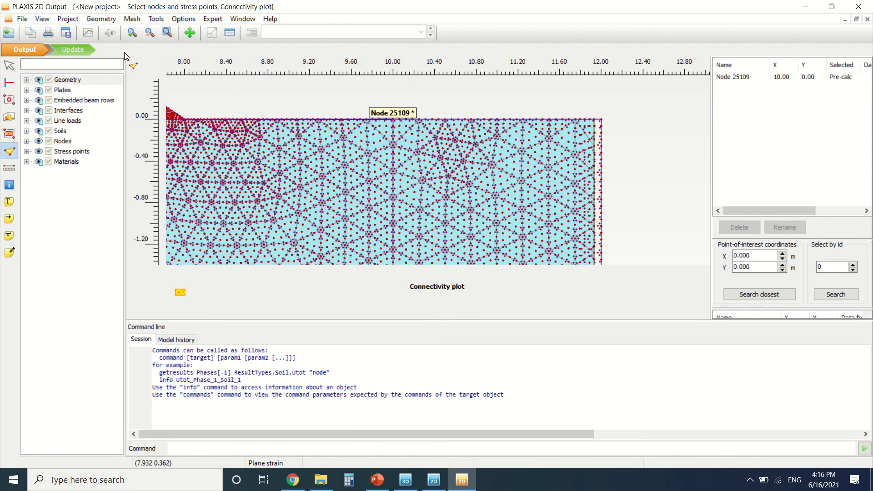
{"action": "left_click", "coordinate": [80, 50]}
{"action": "left_click", "coordinate": [261, 48]}
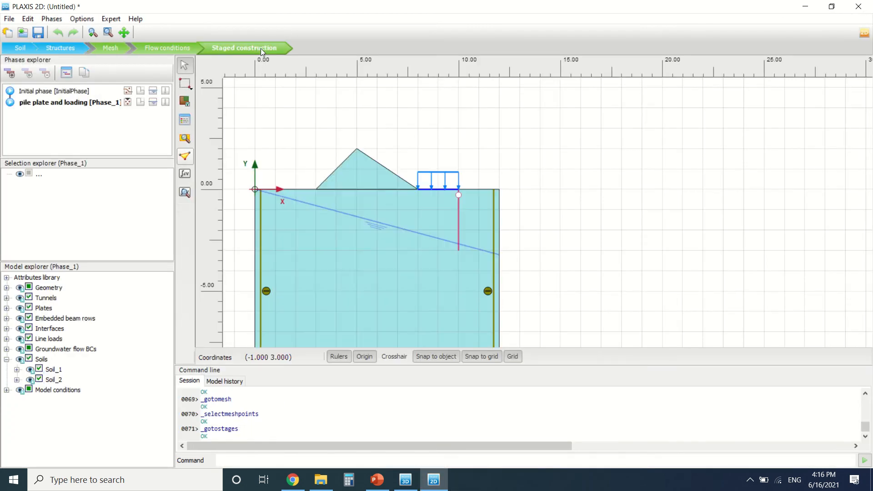
{"action": "left_click", "coordinate": [190, 182]}
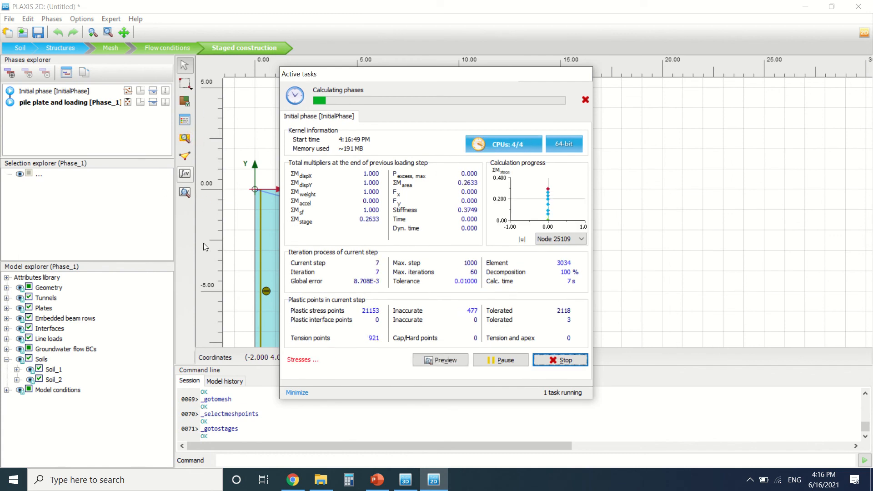
{"action": "left_click", "coordinate": [574, 355]}
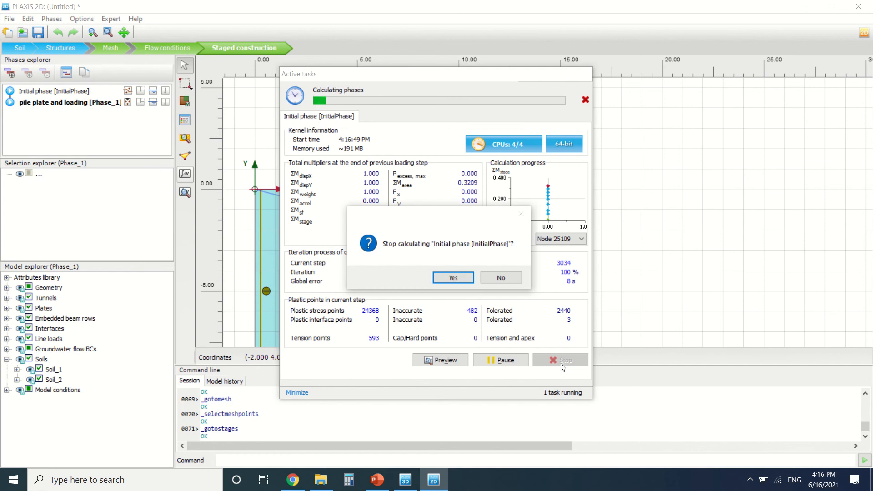
{"action": "left_click", "coordinate": [450, 281]}
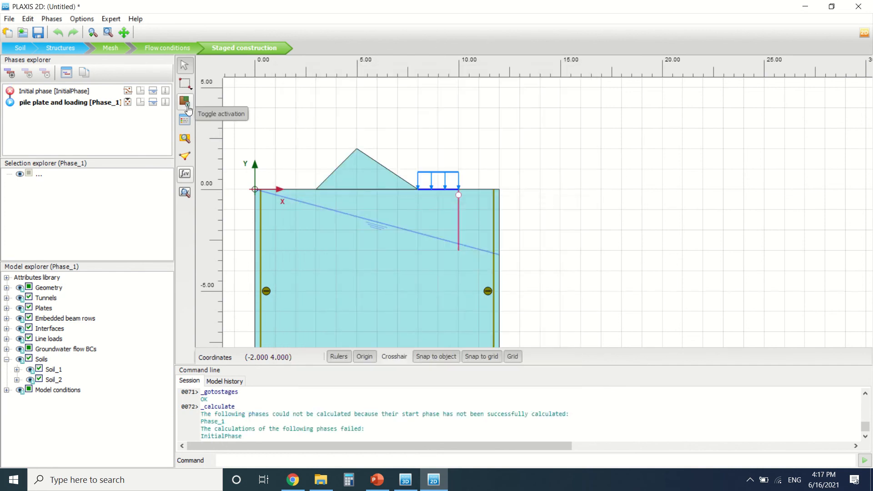
Deactivate the embankment soil in the pile plate and loading phase and reactivate it
{"action": "left_click", "coordinate": [368, 166]}
{"action": "left_click", "coordinate": [185, 101]}
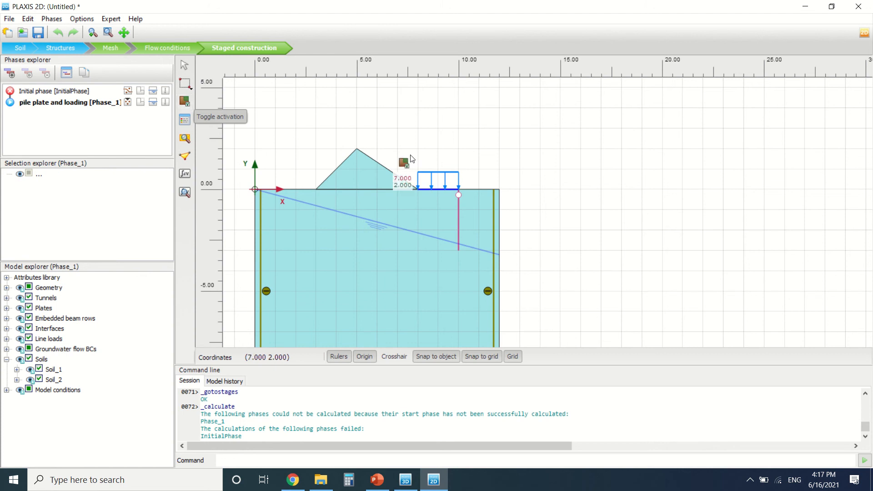
{"action": "left_click", "coordinate": [357, 172]}
{"action": "left_click", "coordinate": [355, 169]}
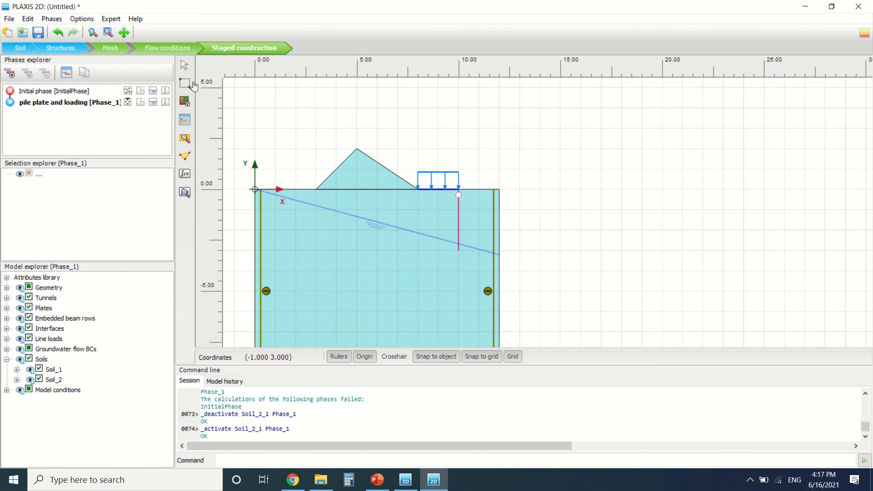
{"action": "key", "text": "Escape"}
Mark the initial phase for calculation again and calculate both phases
{"action": "left_click", "coordinate": [9, 92]}
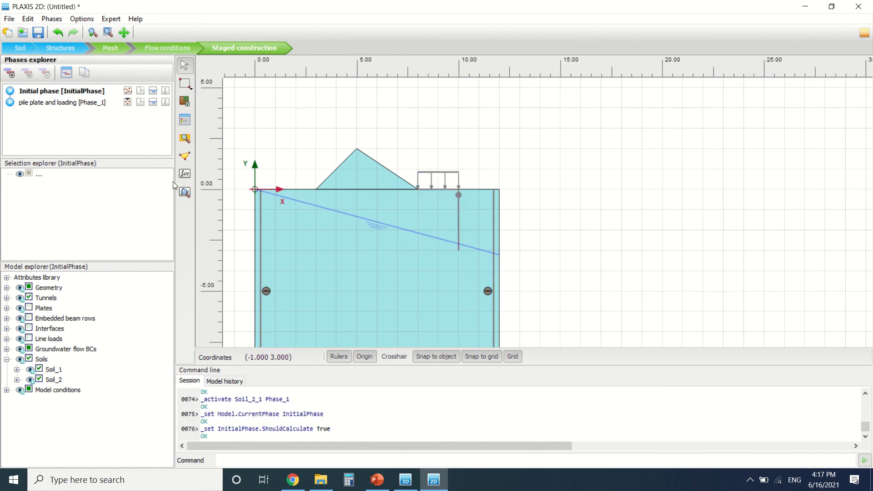
{"action": "left_click", "coordinate": [184, 178]}
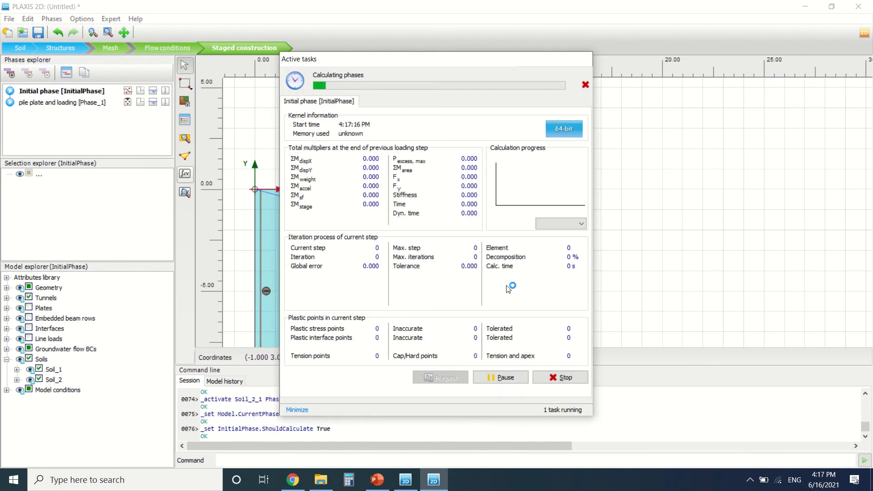
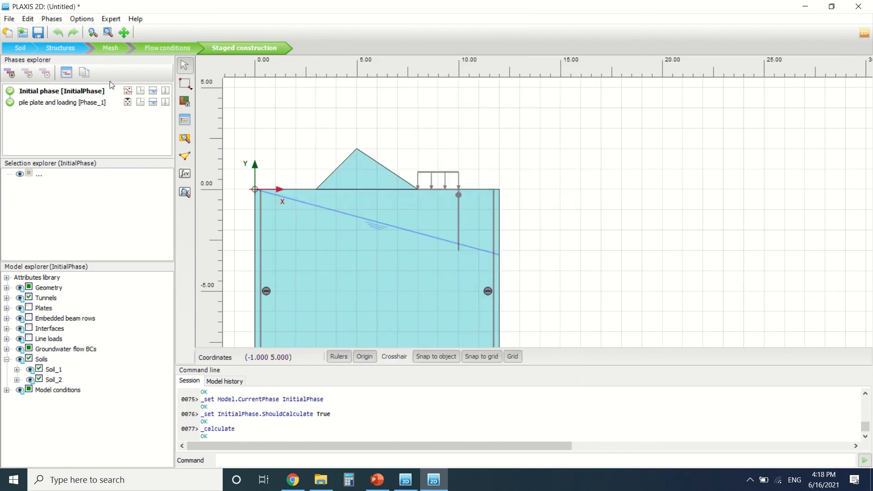
Open the calculation results in PLAXIS 2D Output and examine the deformed mesh of the initial phase
{"action": "left_click", "coordinate": [185, 194]}
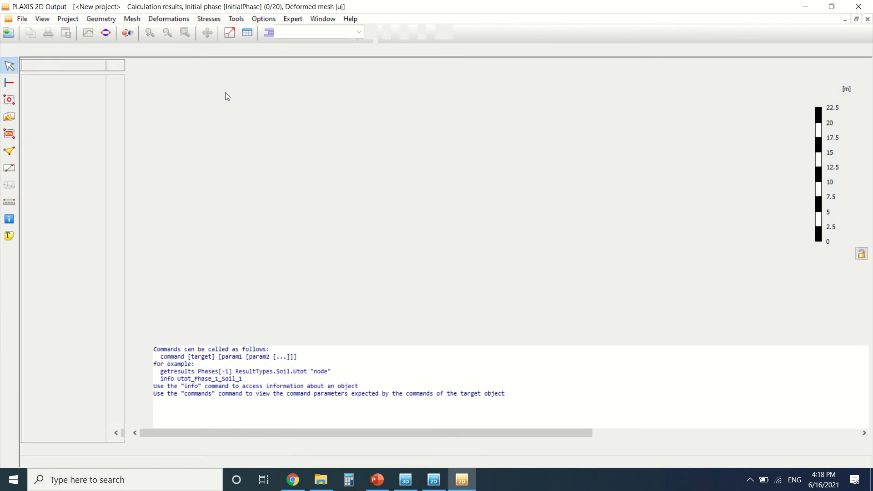
{"action": "left_click", "coordinate": [342, 31]}
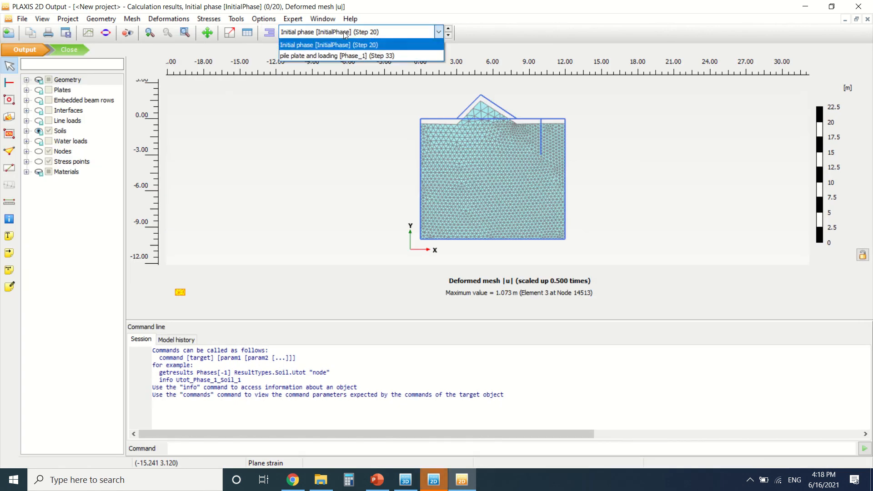
{"action": "left_click", "coordinate": [338, 53]}
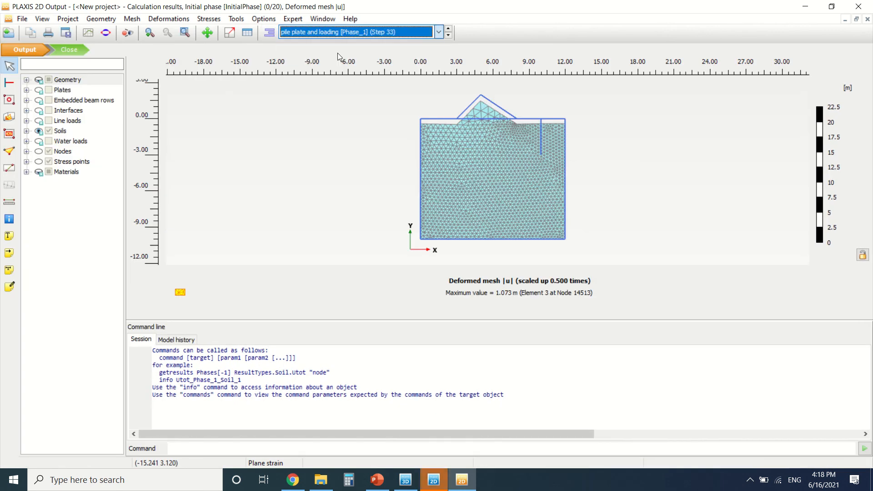
{"action": "left_click", "coordinate": [359, 38]}
{"action": "left_click", "coordinate": [359, 41]}
{"action": "scroll", "coordinate": [539, 106], "scroll_direction": "up", "scroll_amount": 5}
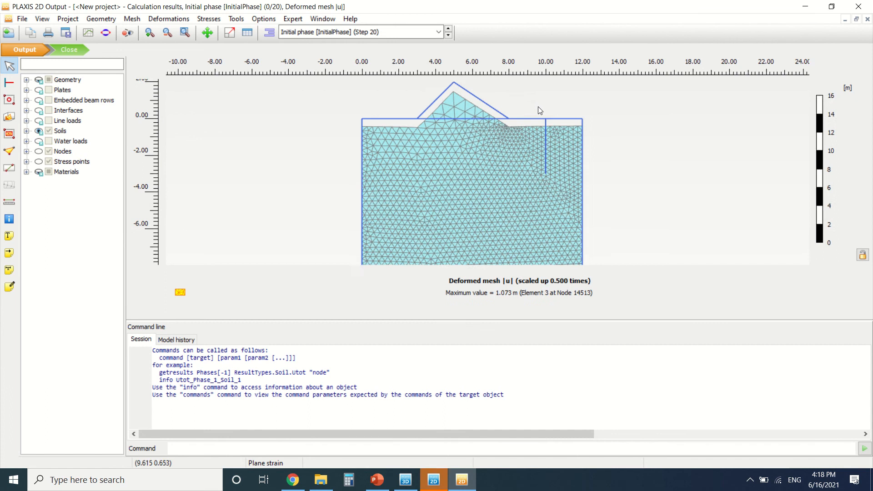
{"action": "scroll", "coordinate": [434, 162], "scroll_direction": "down", "scroll_amount": 3}
{"action": "scroll", "coordinate": [481, 136], "scroll_direction": "up", "scroll_amount": 2}
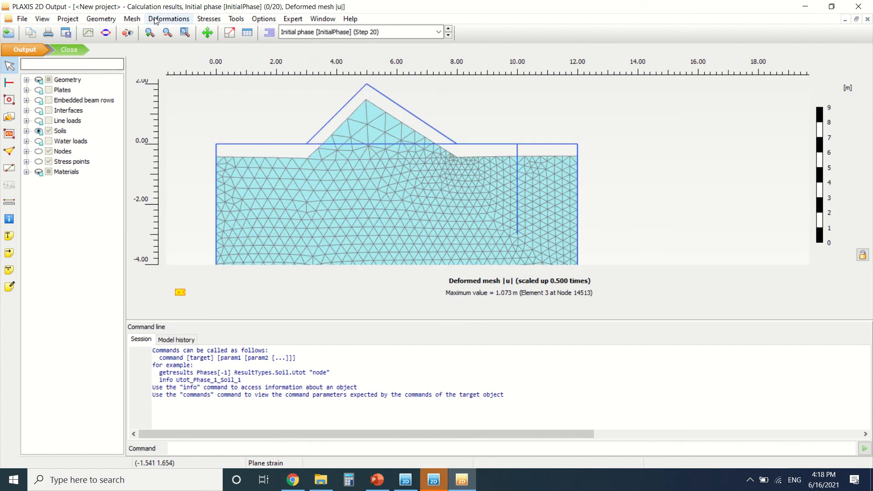
Display the total displacements |u| of the initial phase as a contour plot
{"action": "left_click", "coordinate": [169, 18]}
{"action": "mouse_move", "coordinate": [181, 58]}
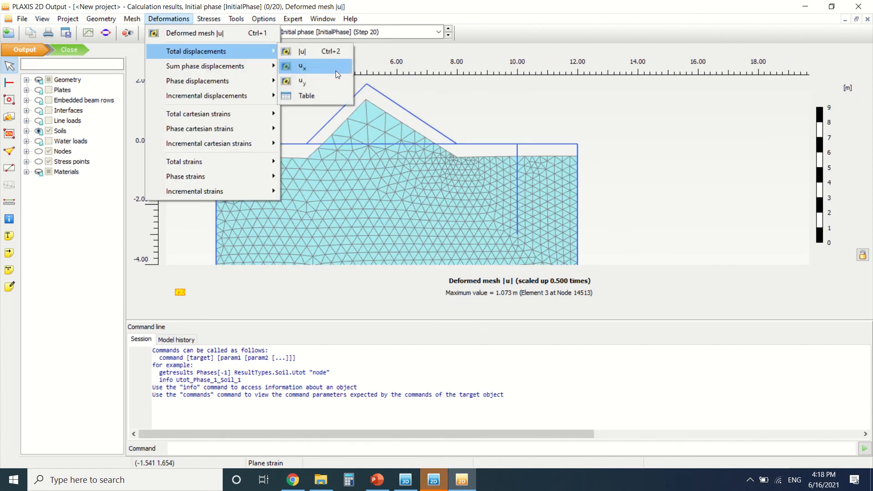
{"action": "left_click", "coordinate": [325, 56]}
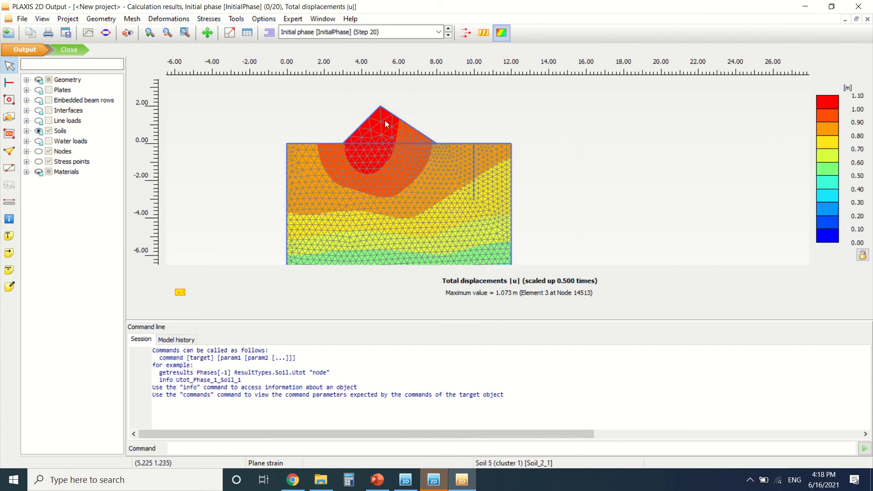
{"action": "scroll", "coordinate": [372, 157], "scroll_direction": "down", "scroll_amount": 2}
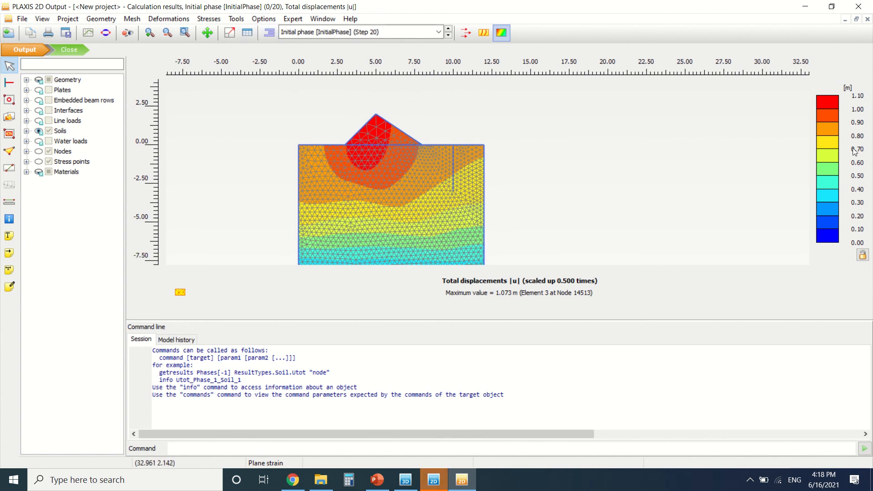
Switch the results to the pile plate and loading phase and examine the total displacements around the line load and pile head
{"action": "left_click", "coordinate": [378, 32]}
{"action": "left_click", "coordinate": [375, 53]}
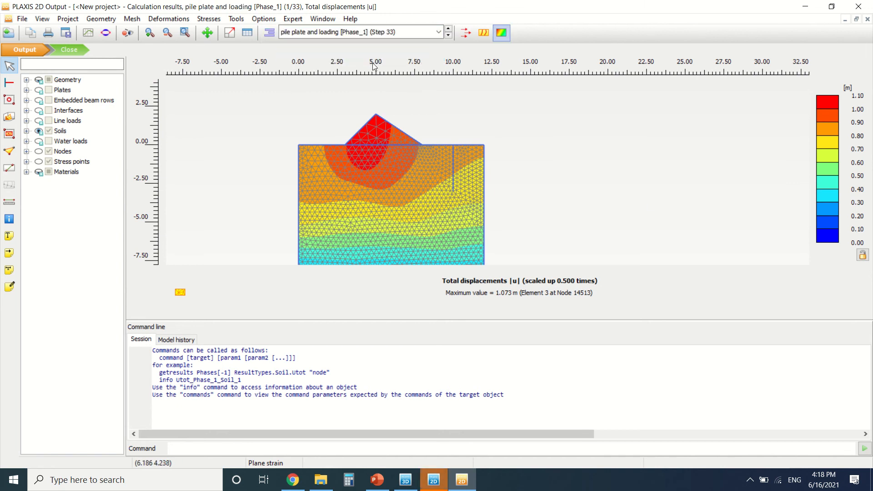
{"action": "scroll", "coordinate": [446, 155], "scroll_direction": "up", "scroll_amount": 4}
{"action": "scroll", "coordinate": [460, 122], "scroll_direction": "up", "scroll_amount": 5}
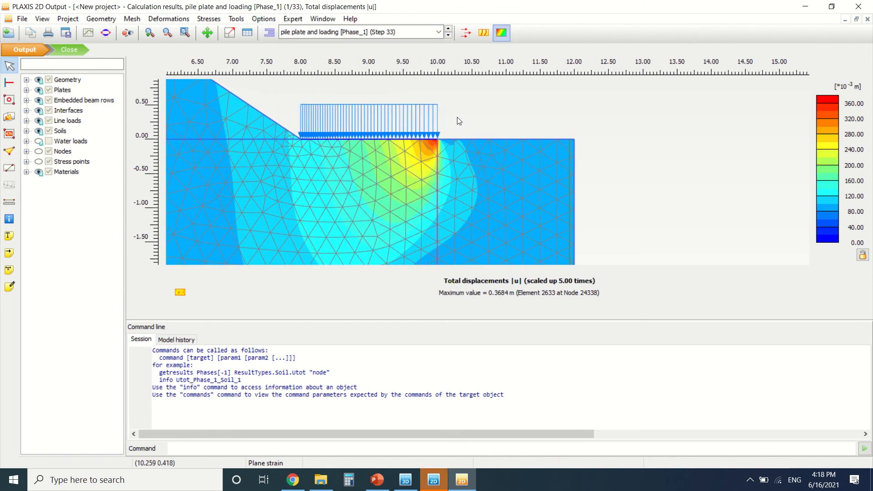
{"action": "scroll", "coordinate": [428, 148], "scroll_direction": "down", "scroll_amount": 4}
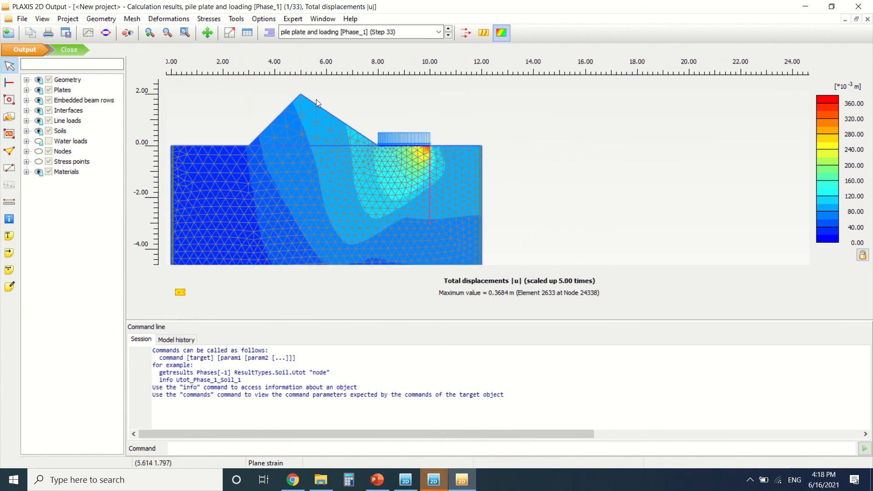
{"action": "scroll", "coordinate": [400, 147], "scroll_direction": "up", "scroll_amount": 9}
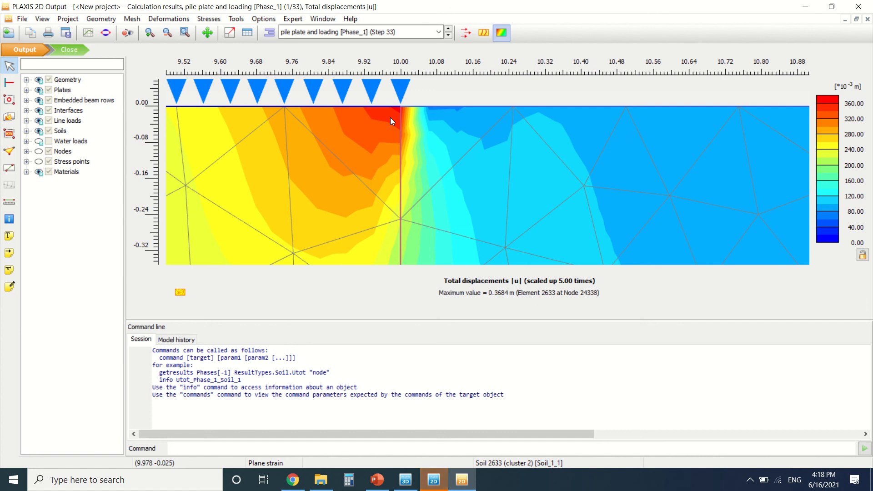
{"action": "scroll", "coordinate": [403, 148], "scroll_direction": "down", "scroll_amount": 2}
{"action": "scroll", "coordinate": [398, 138], "scroll_direction": "down", "scroll_amount": 6}
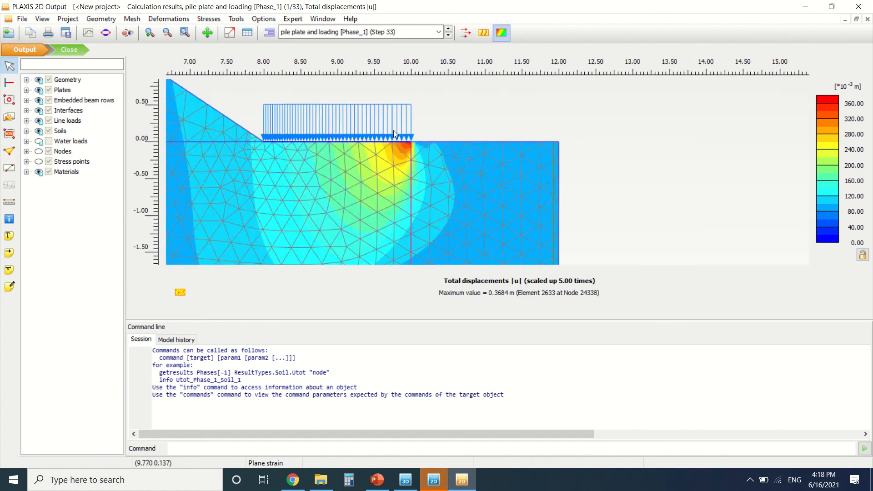
Display the effective principal stresses of the pile plate and loading phase, using the denser stress-cross plot
{"action": "left_click", "coordinate": [182, 20]}
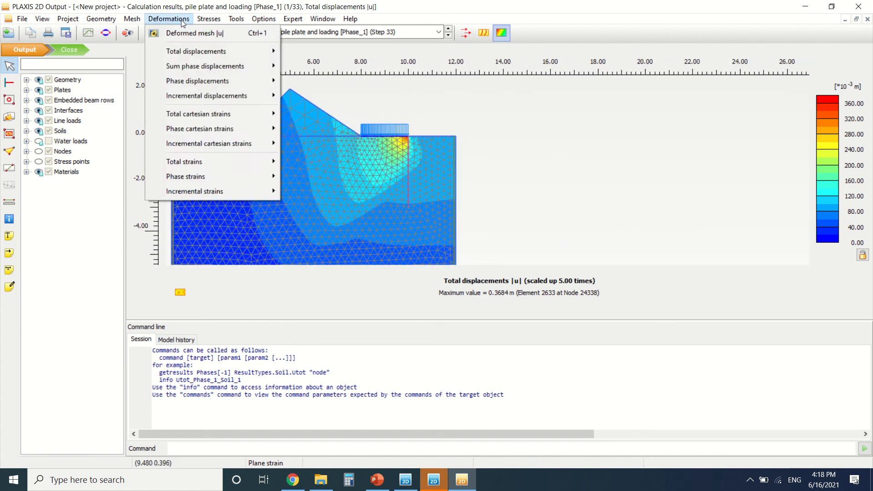
{"action": "mouse_move", "coordinate": [222, 19]}
{"action": "mouse_move", "coordinate": [170, 19]}
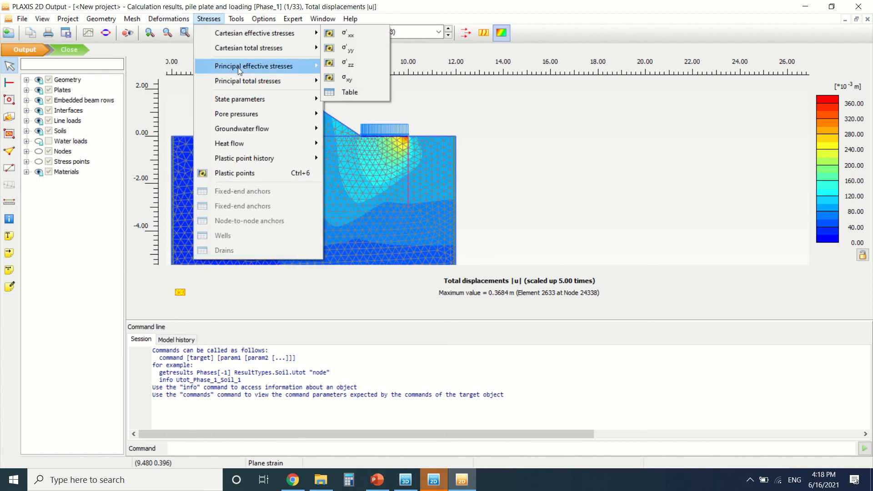
{"action": "mouse_move", "coordinate": [239, 67]}
{"action": "left_click", "coordinate": [337, 69]}
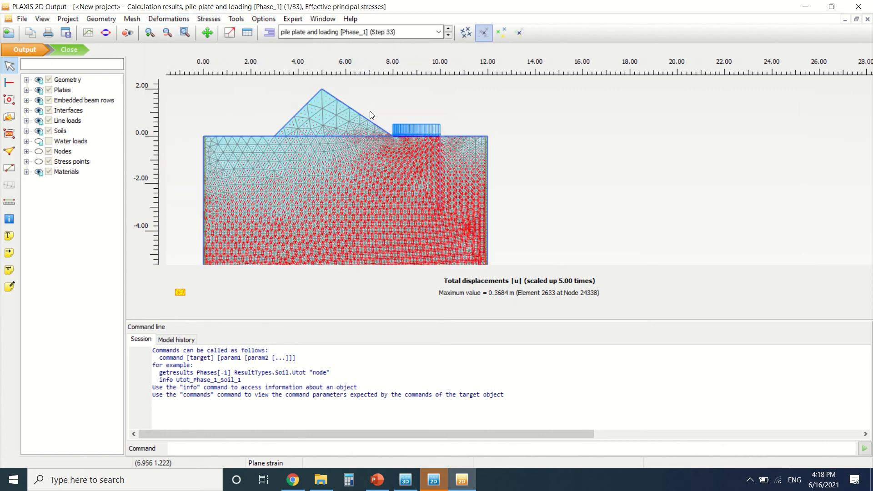
{"action": "scroll", "coordinate": [439, 168], "scroll_direction": "up", "scroll_amount": 5}
{"action": "left_click", "coordinate": [465, 33]}
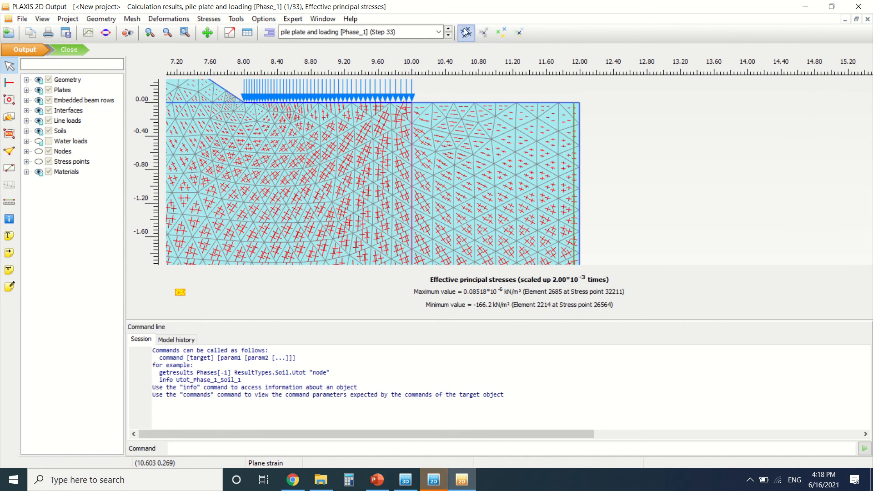
{"action": "scroll", "coordinate": [428, 114], "scroll_direction": "down", "scroll_amount": 5}
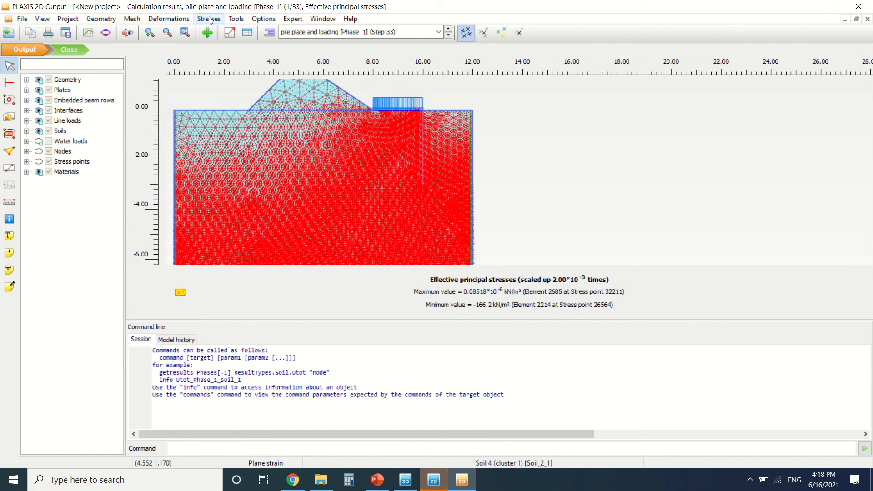
Display the groundwater flow |q| plot for the pile plate and loading phase
{"action": "left_click", "coordinate": [209, 19]}
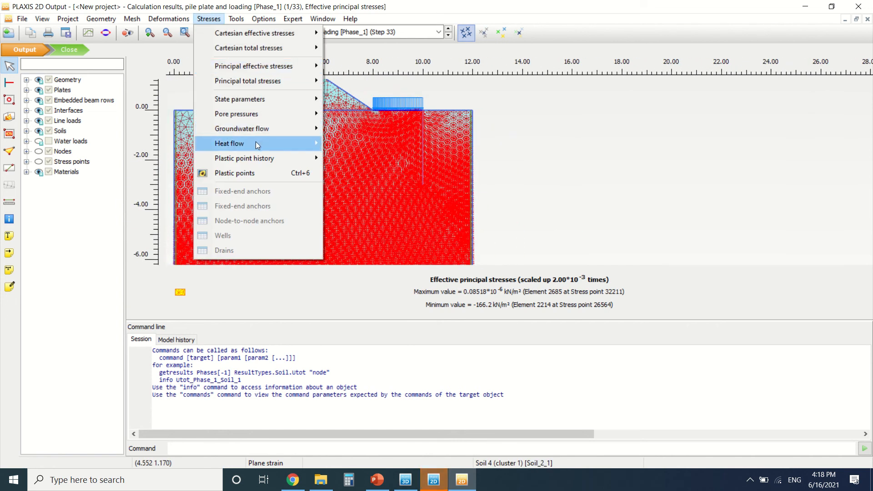
{"action": "mouse_move", "coordinate": [254, 134]}
{"action": "left_click", "coordinate": [343, 132]}
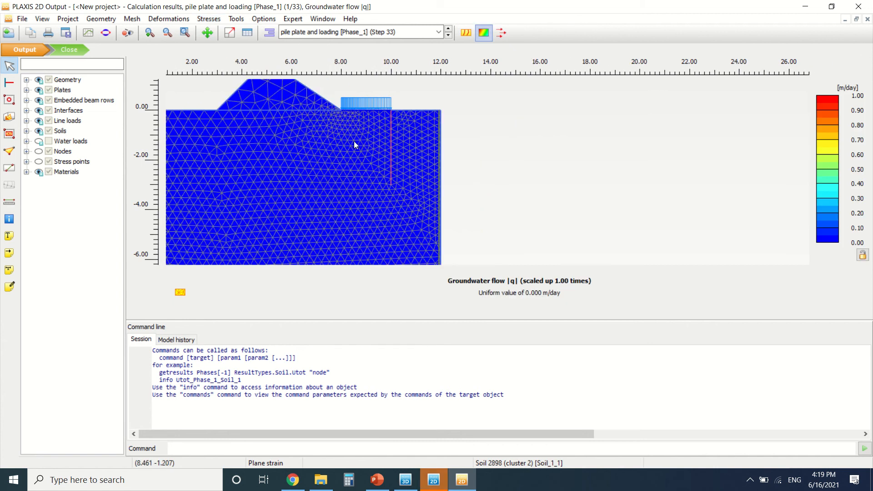
{"action": "scroll", "coordinate": [353, 108], "scroll_direction": "down", "scroll_amount": 1}
{"action": "scroll", "coordinate": [354, 193], "scroll_direction": "up", "scroll_amount": 2}
{"action": "scroll", "coordinate": [340, 185], "scroll_direction": "down", "scroll_amount": 3}
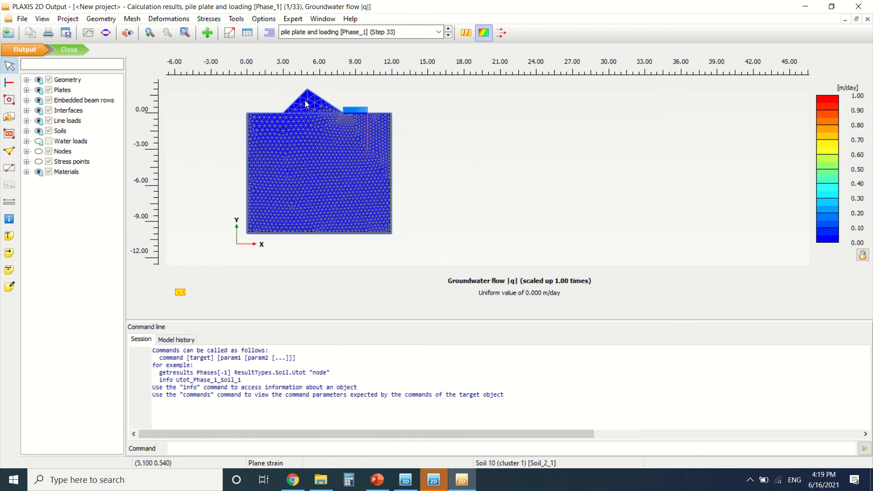
Display the plastic point history for failure and examine the soil below the line load
{"action": "left_click", "coordinate": [220, 19]}
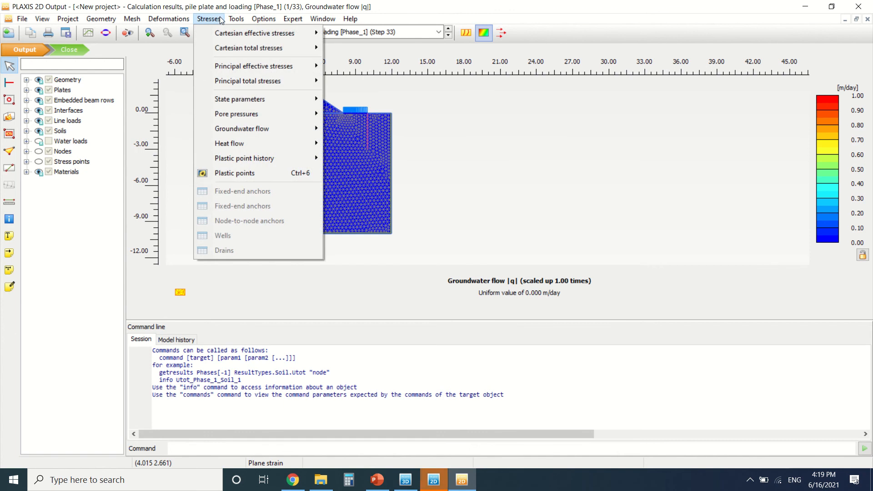
{"action": "mouse_move", "coordinate": [274, 158]}
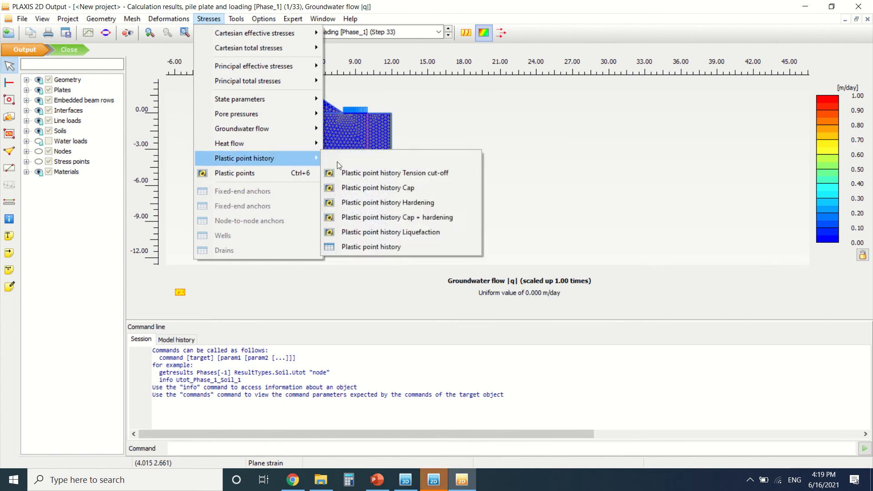
{"action": "left_click", "coordinate": [377, 159]}
{"action": "scroll", "coordinate": [360, 133], "scroll_direction": "up", "scroll_amount": 6}
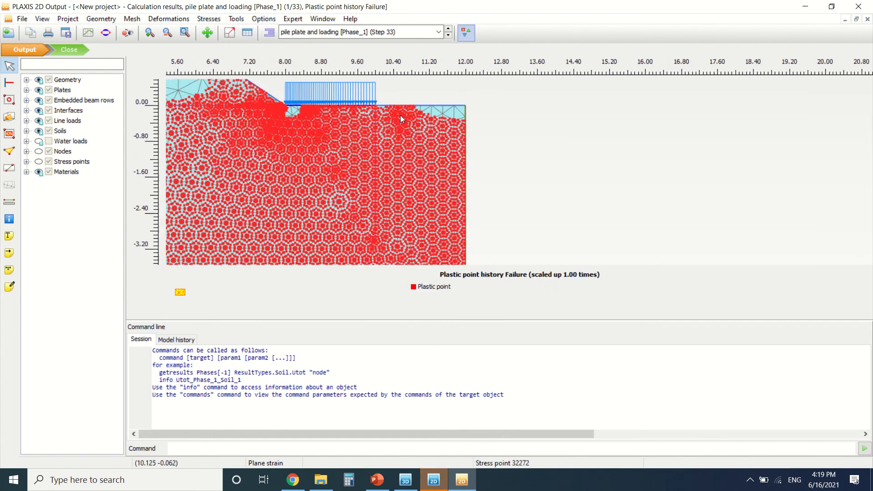
{"action": "scroll", "coordinate": [359, 103], "scroll_direction": "down", "scroll_amount": 5}
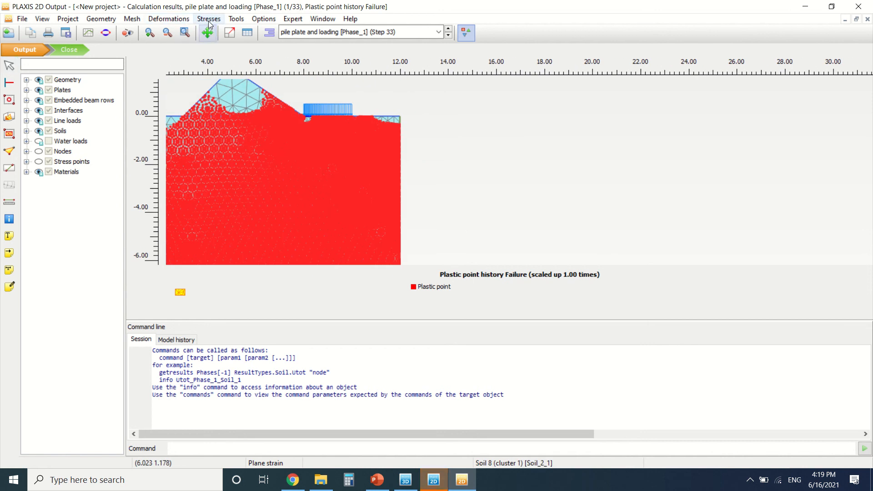
Display the plastic points of the pile plate and loading phase and examine the failure and tension cut-off points around the line load
{"action": "left_click", "coordinate": [209, 20]}
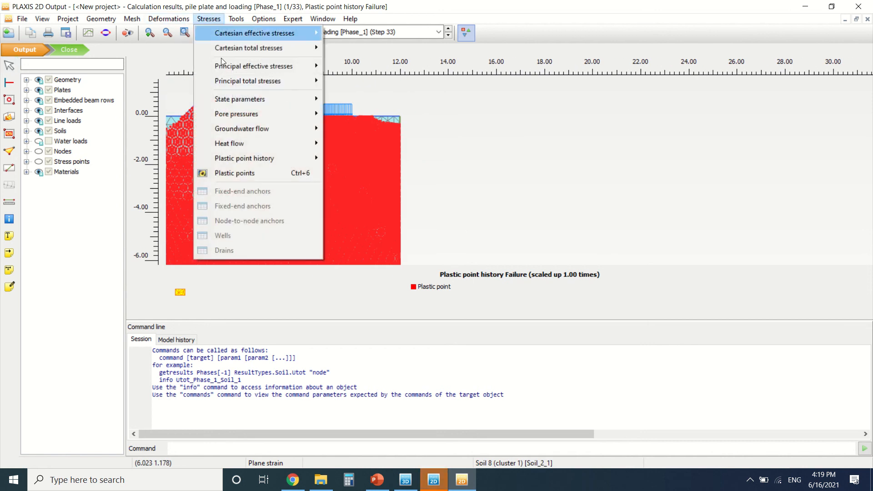
{"action": "left_click", "coordinate": [280, 173]}
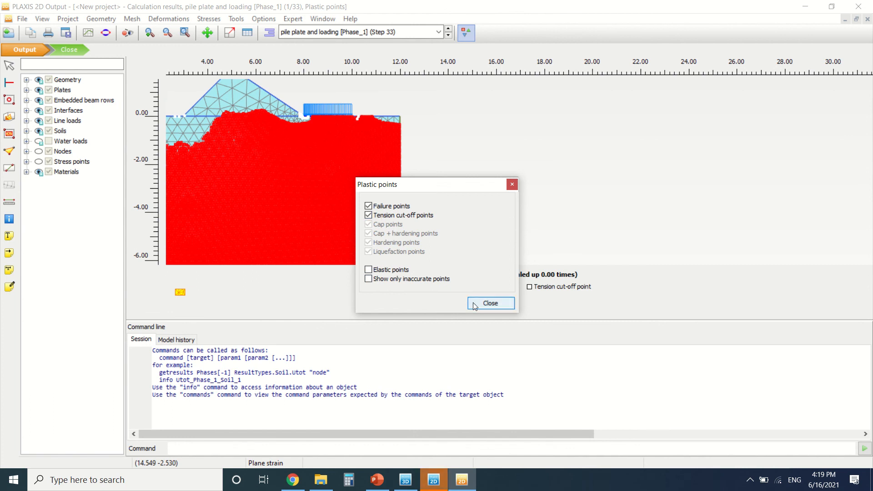
{"action": "left_click", "coordinate": [490, 303]}
{"action": "scroll", "coordinate": [357, 127], "scroll_direction": "up", "scroll_amount": 5}
{"action": "scroll", "coordinate": [332, 98], "scroll_direction": "up", "scroll_amount": 3}
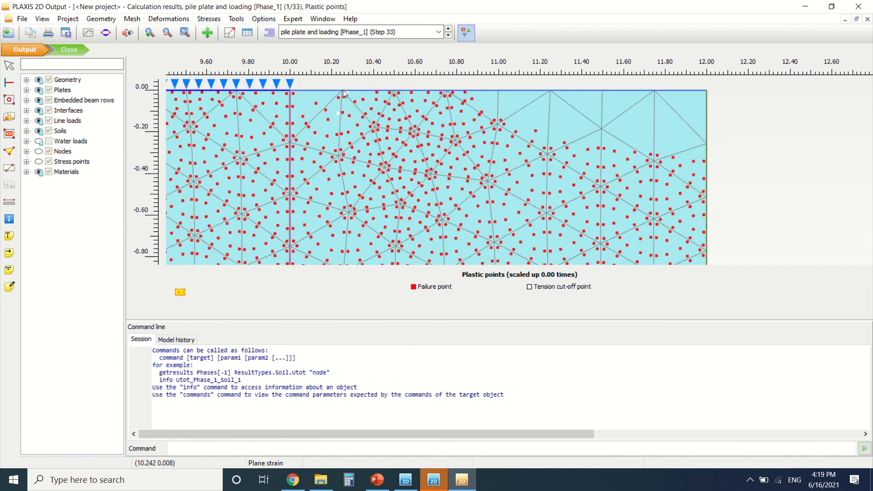
{"action": "scroll", "coordinate": [519, 190], "scroll_direction": "down", "scroll_amount": 4}
{"action": "scroll", "coordinate": [425, 154], "scroll_direction": "up", "scroll_amount": 4}
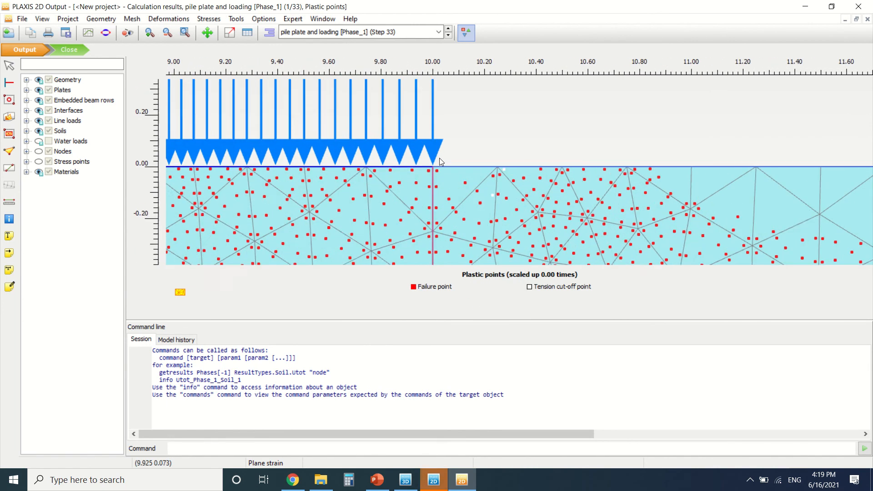
{"action": "scroll", "coordinate": [502, 169], "scroll_direction": "down", "scroll_amount": 3}
{"action": "scroll", "coordinate": [465, 184], "scroll_direction": "down", "scroll_amount": 2}
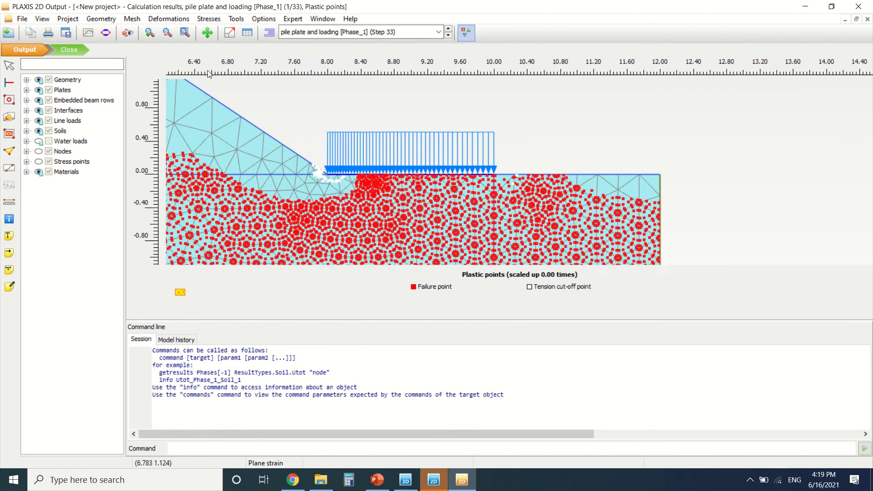
{"action": "scroll", "coordinate": [214, 139], "scroll_direction": "down", "scroll_amount": 2}
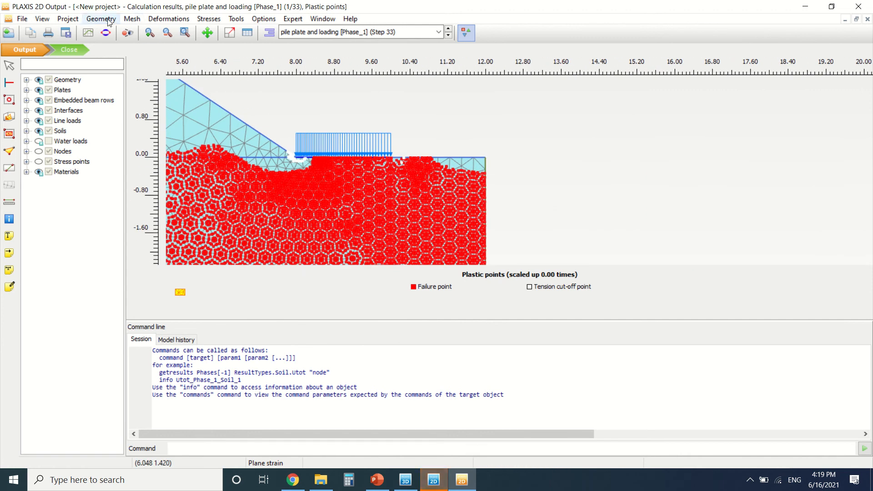
Start a new curve with the total displacement |u| of the node at (10.000; 0.000) on the X-axis
{"action": "left_click", "coordinate": [87, 35]}
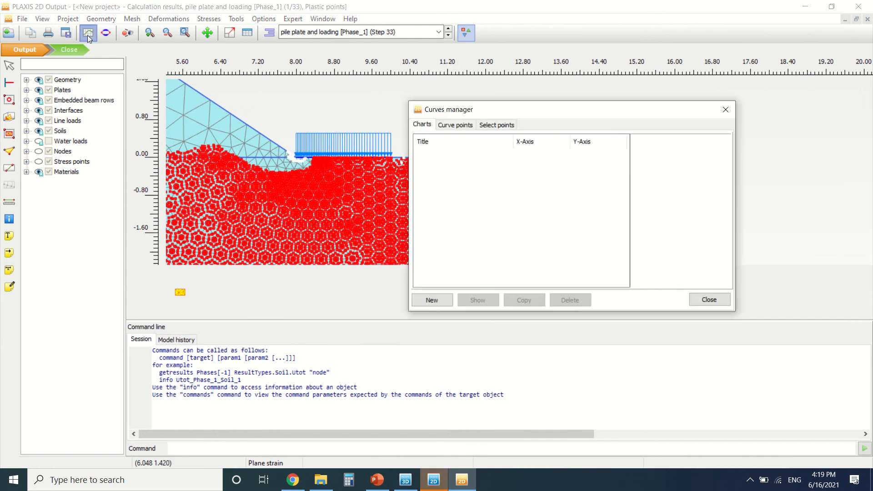
{"action": "left_click", "coordinate": [442, 303]}
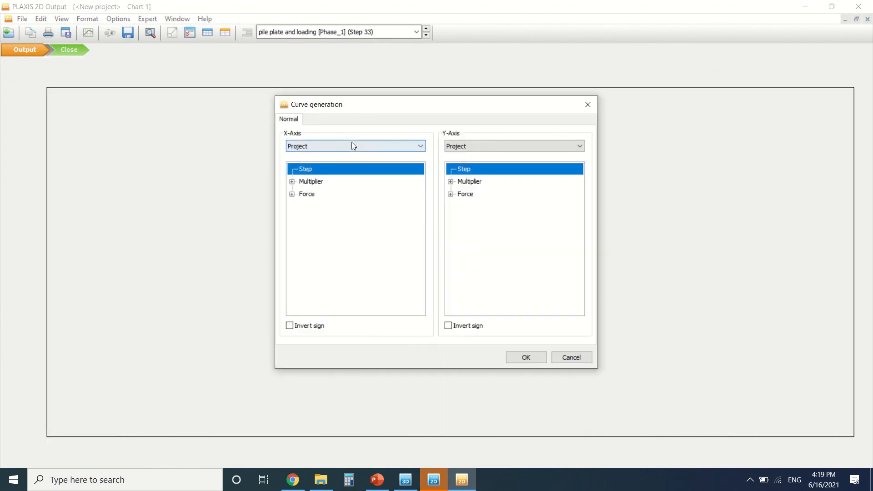
{"action": "left_click", "coordinate": [330, 149]}
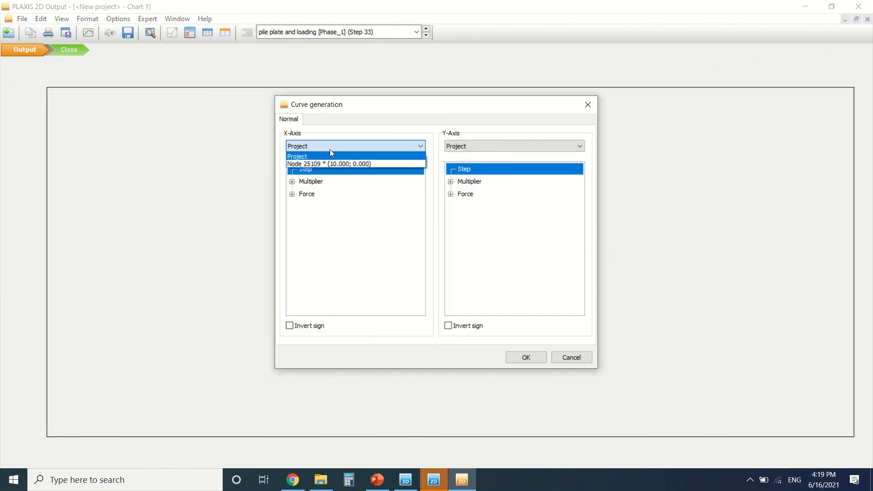
{"action": "left_click", "coordinate": [331, 162]}
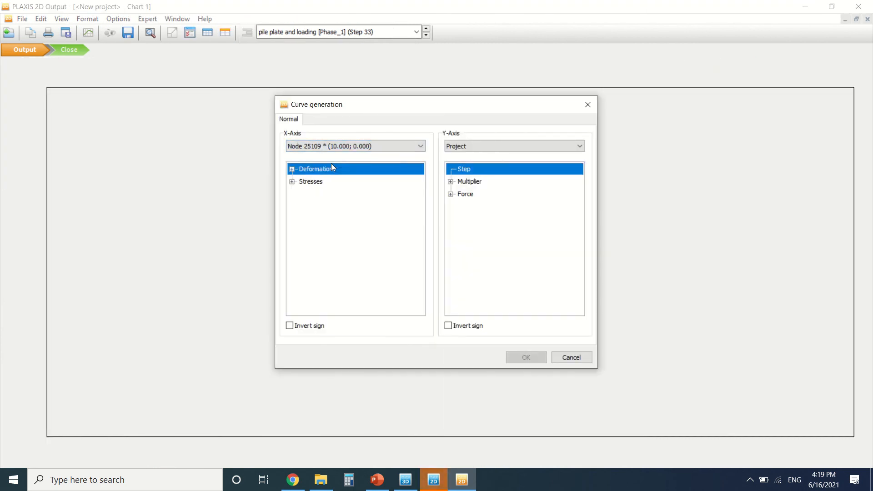
{"action": "left_click", "coordinate": [292, 169]}
{"action": "left_click", "coordinate": [302, 181]}
{"action": "left_click", "coordinate": [324, 194]}
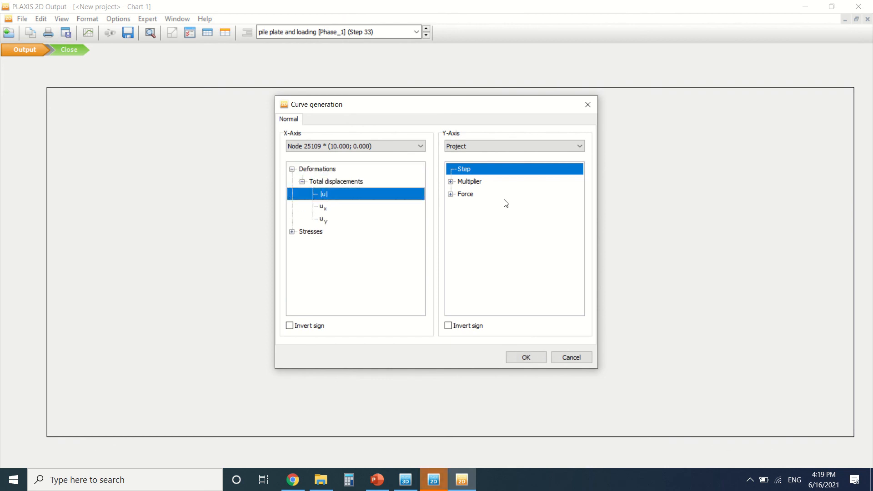
Put the project multiplier ΣMstage on the Y-axis and generate the chart
{"action": "left_click", "coordinate": [450, 181]}
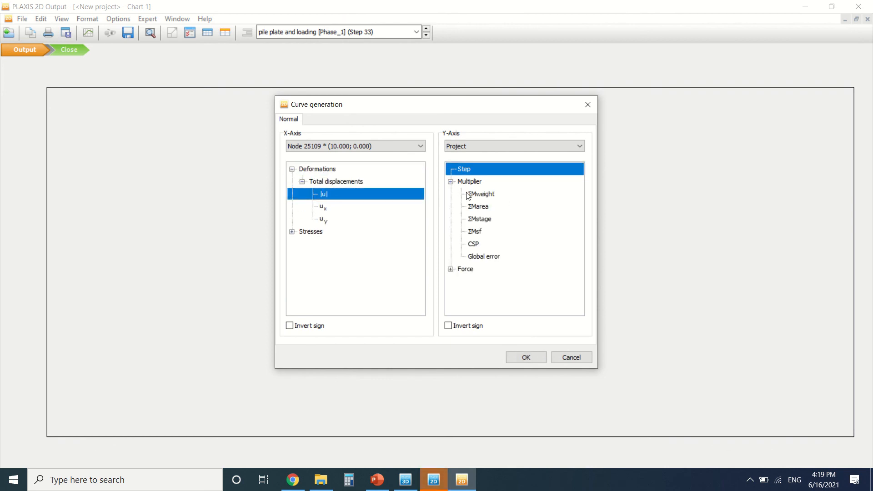
{"action": "left_click", "coordinate": [491, 209]}
{"action": "left_click", "coordinate": [488, 222]}
{"action": "left_click", "coordinate": [529, 357]}
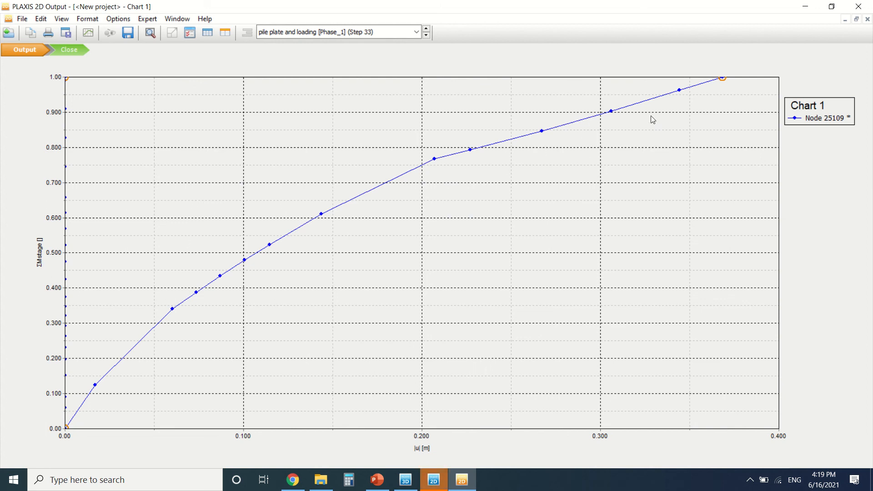
Close the results without saving the chart and return to the 2D staged construction model
{"action": "left_click", "coordinate": [72, 50]}
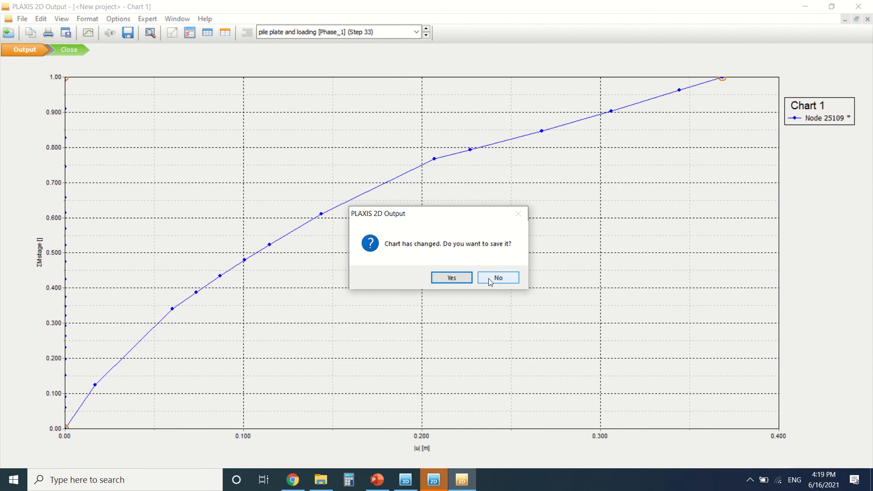
{"action": "left_click", "coordinate": [503, 279]}
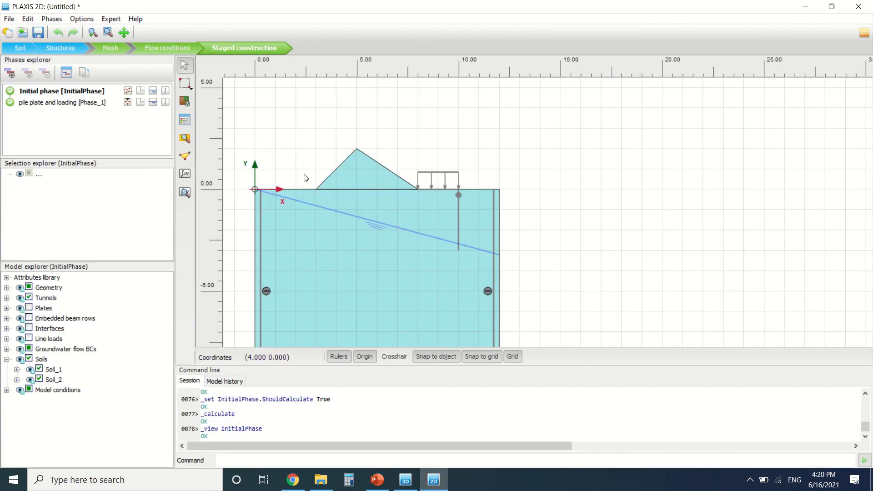
{"action": "scroll", "coordinate": [410, 182], "scroll_direction": "down", "scroll_amount": 3}
{"action": "scroll", "coordinate": [262, 133], "scroll_direction": "up", "scroll_amount": 2}
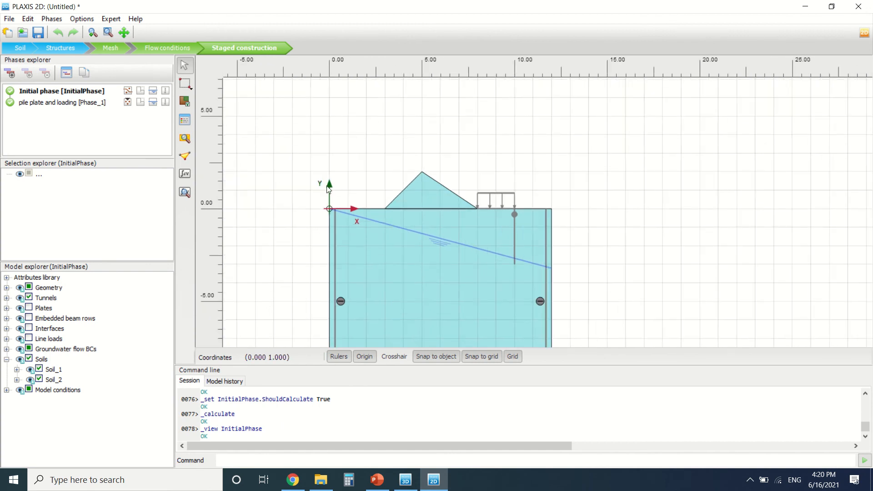
{"action": "scroll", "coordinate": [329, 188], "scroll_direction": "down", "scroll_amount": 3}
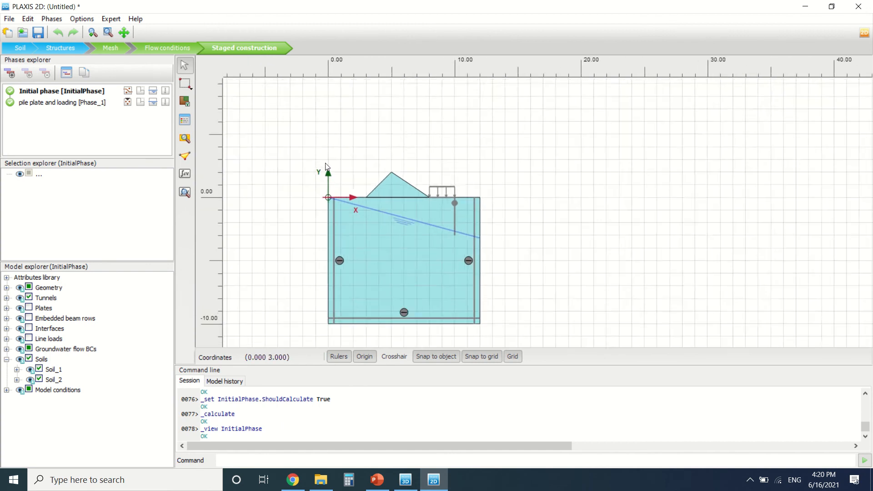
Switch to PLAXIS 3D and start a new project with the default project properties
{"action": "left_click", "coordinate": [406, 480]}
{"action": "left_click", "coordinate": [381, 216]}
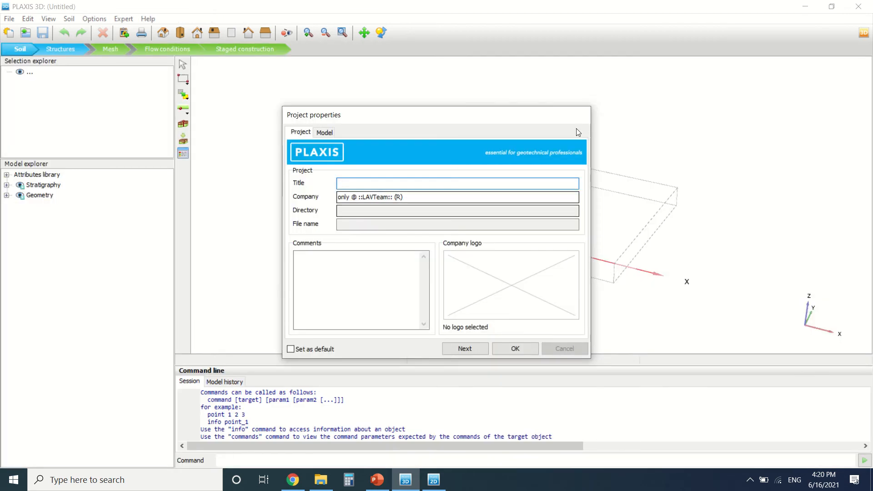
{"action": "left_click", "coordinate": [517, 348]}
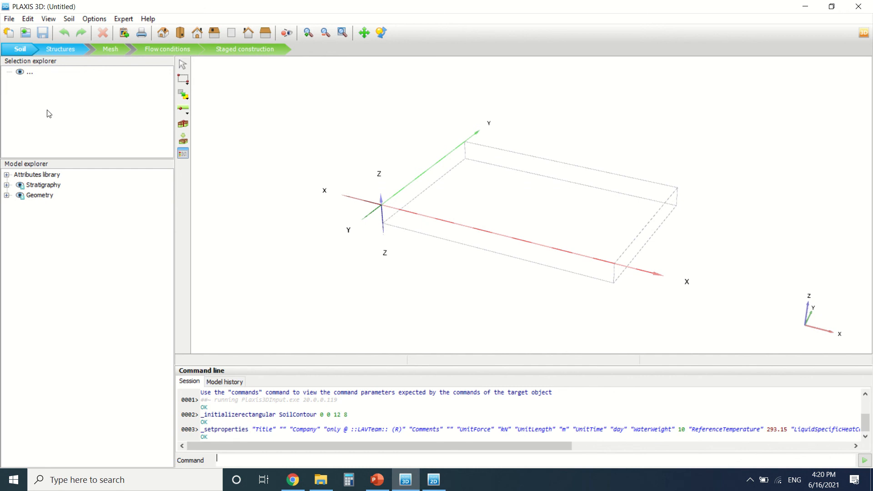
Create a Mohr-Coulomb soil material set named t with γunsat 2 kN/m³ and γsat 3 kN/m³
{"action": "left_click", "coordinate": [183, 153]}
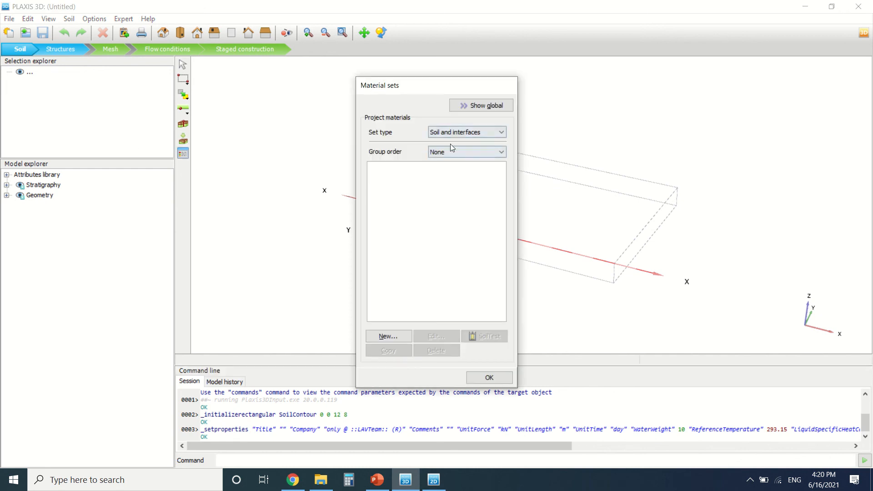
{"action": "left_click", "coordinate": [452, 150]}
{"action": "left_click", "coordinate": [451, 151]}
{"action": "left_click", "coordinate": [390, 335]}
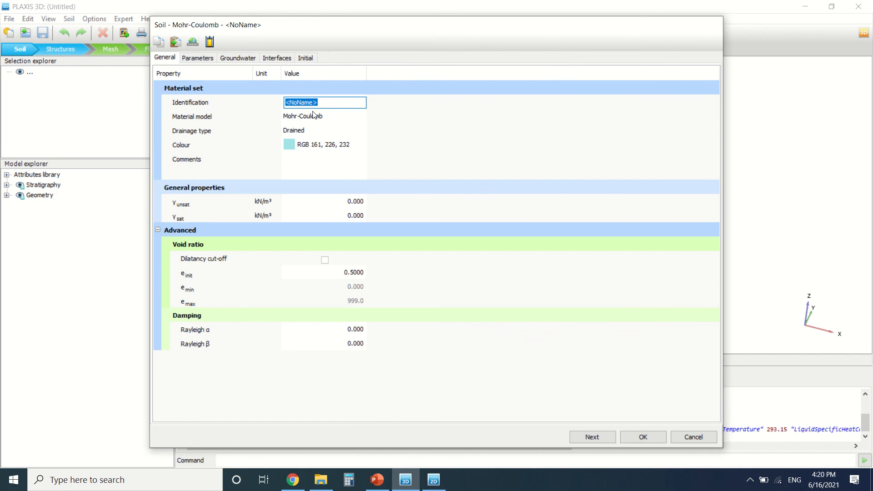
{"action": "left_click", "coordinate": [340, 203]}
{"action": "left_click", "coordinate": [342, 217]}
{"action": "type", "text": "3"}
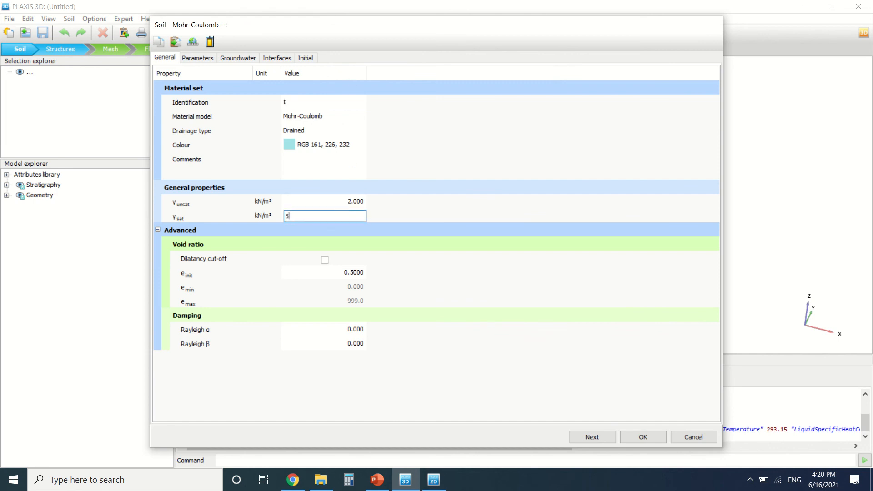
Set E' to 1000 kN/m² and c'ref to 3 kN/m² for soil t, and accept the material set
{"action": "left_click", "coordinate": [193, 58]}
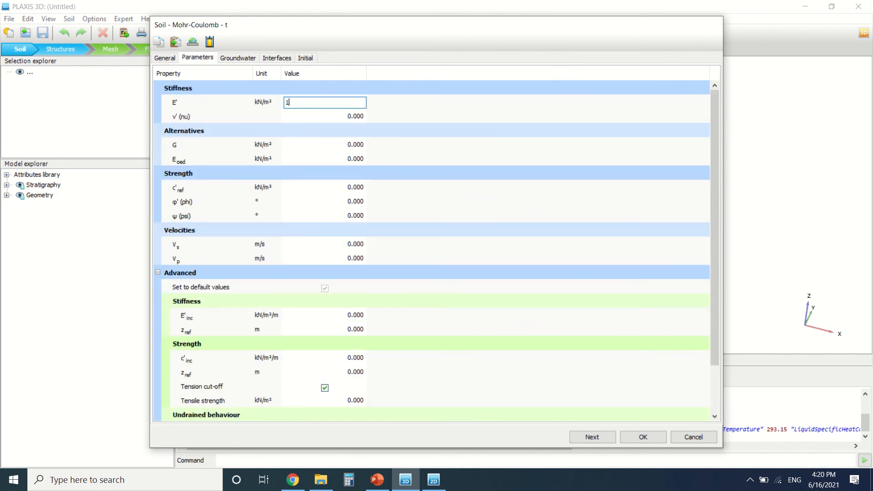
{"action": "left_click", "coordinate": [335, 158]}
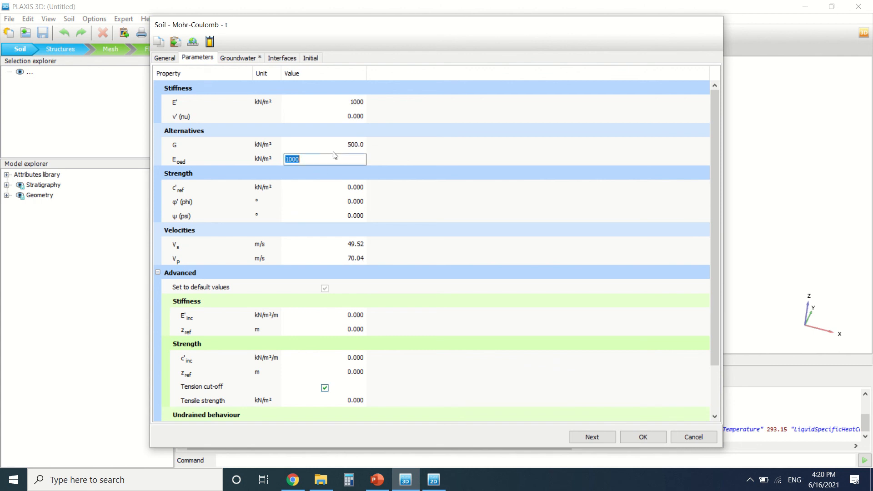
{"action": "left_click", "coordinate": [352, 187]}
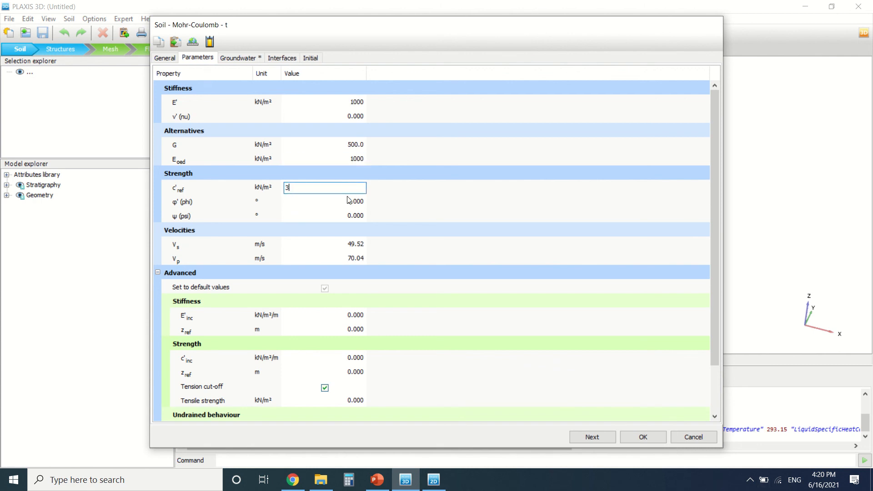
{"action": "left_click", "coordinate": [350, 202]}
{"action": "left_click", "coordinate": [642, 437]}
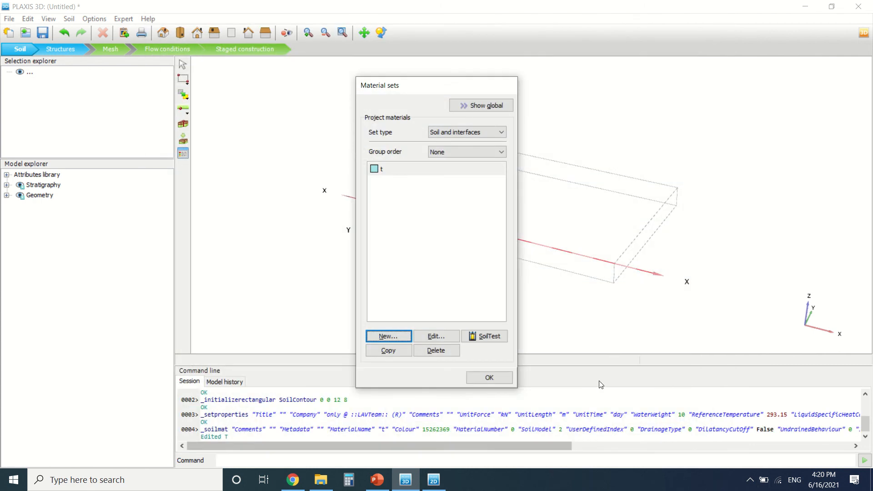
{"action": "left_click", "coordinate": [489, 378]}
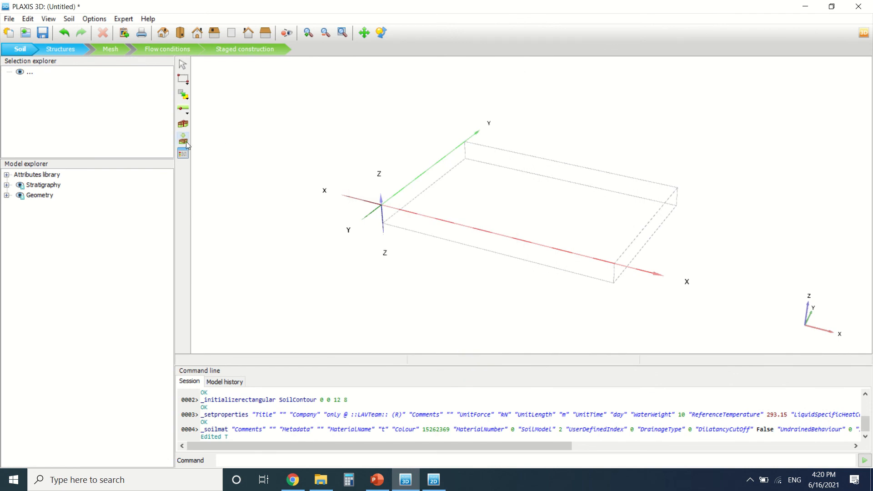
Create a borehole at the origin with one soil layer from 0 to -6 m and assign material t to it
{"action": "left_click", "coordinate": [184, 124]}
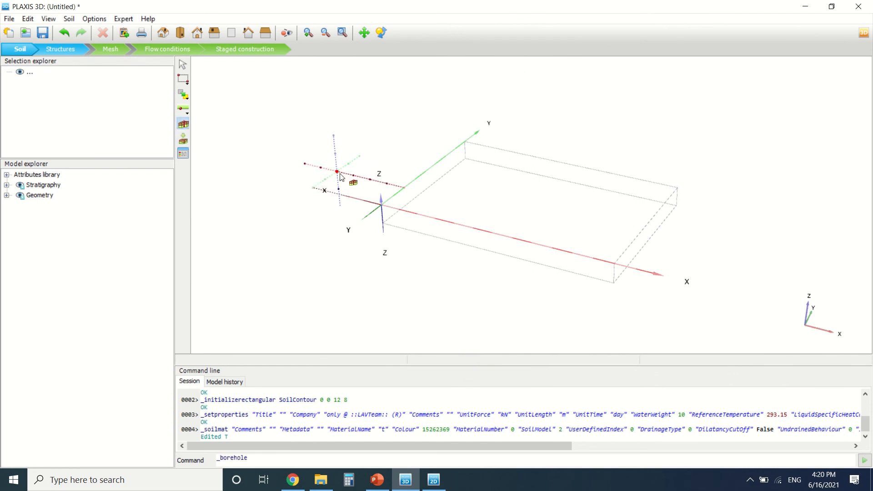
{"action": "left_click", "coordinate": [384, 209]}
{"action": "left_click", "coordinate": [316, 119]}
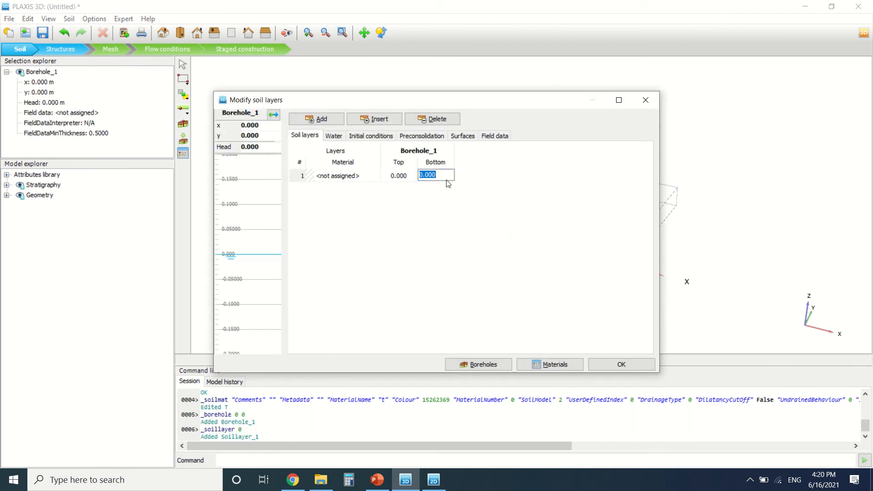
{"action": "left_click", "coordinate": [357, 177]}
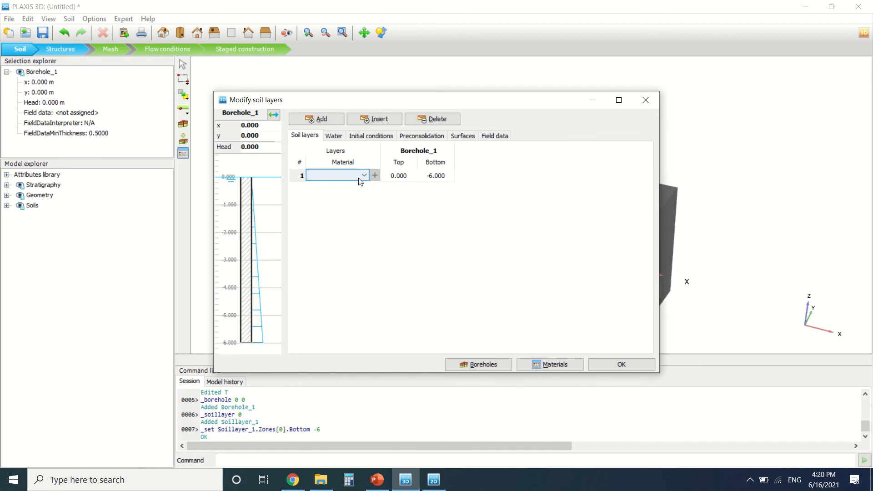
{"action": "left_click", "coordinate": [362, 177]}
{"action": "left_click", "coordinate": [361, 186]}
{"action": "left_click", "coordinate": [596, 363]}
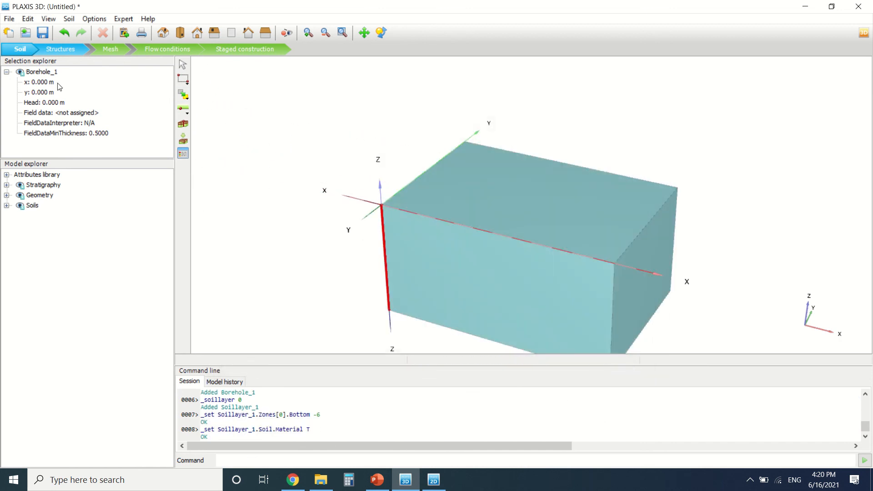
Switch to the Structures mode and review the view and visibility options in the visualization settings
{"action": "left_click", "coordinate": [53, 51]}
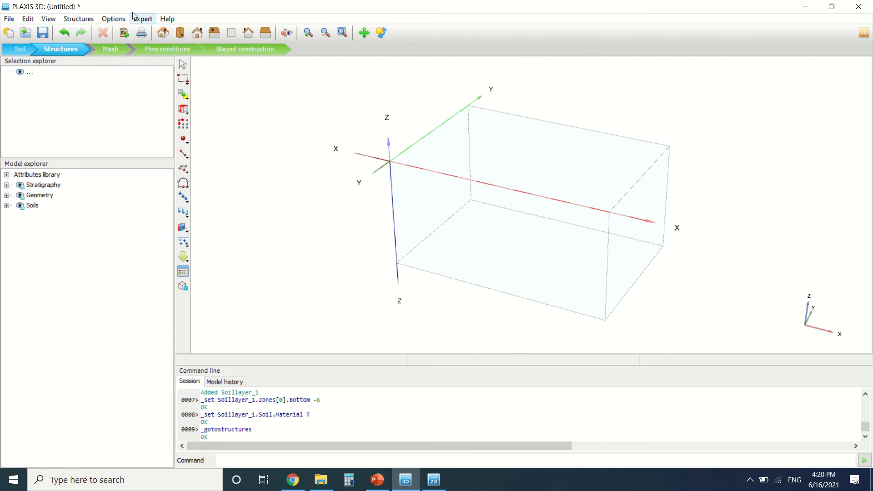
{"action": "left_click", "coordinate": [113, 18]}
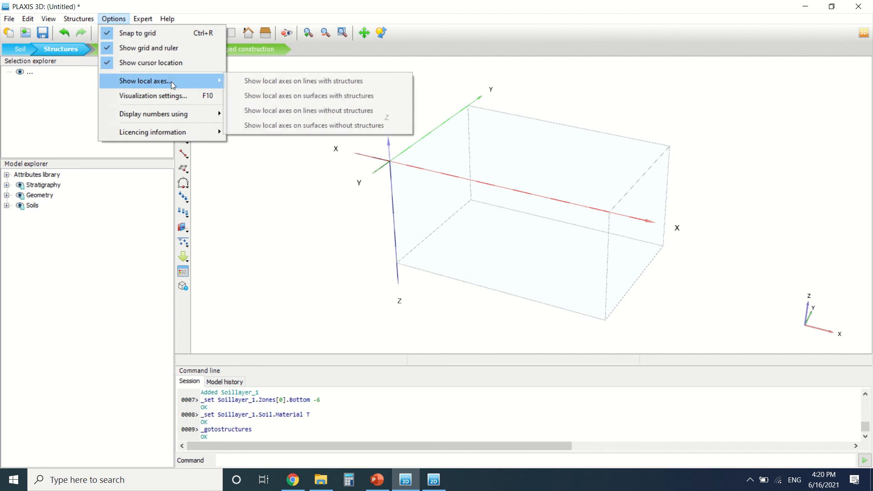
{"action": "left_click", "coordinate": [176, 98]}
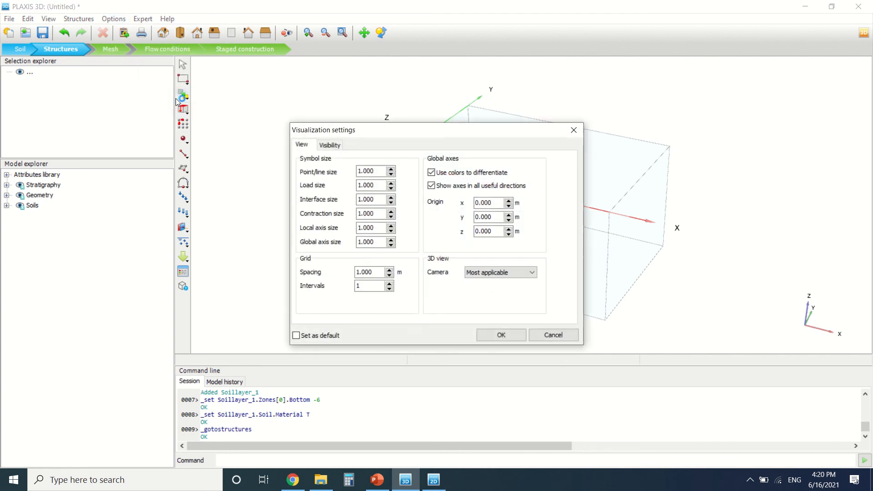
{"action": "left_click", "coordinate": [330, 145]}
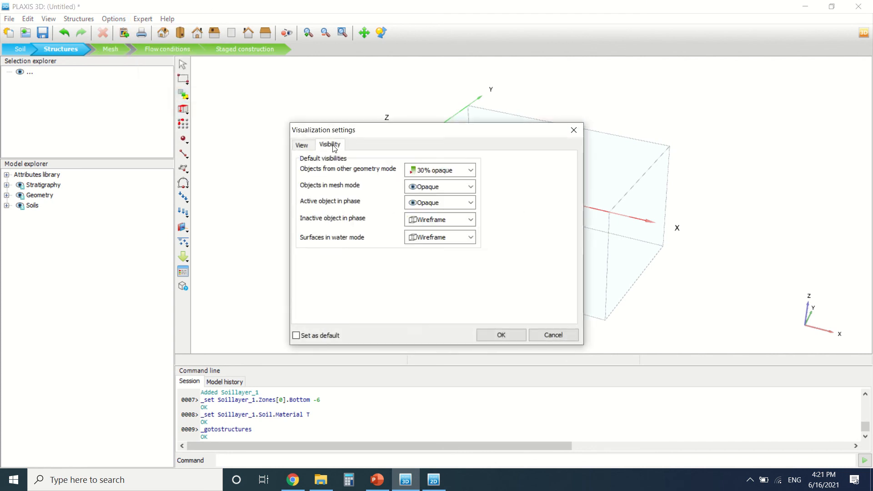
{"action": "left_click", "coordinate": [303, 145]}
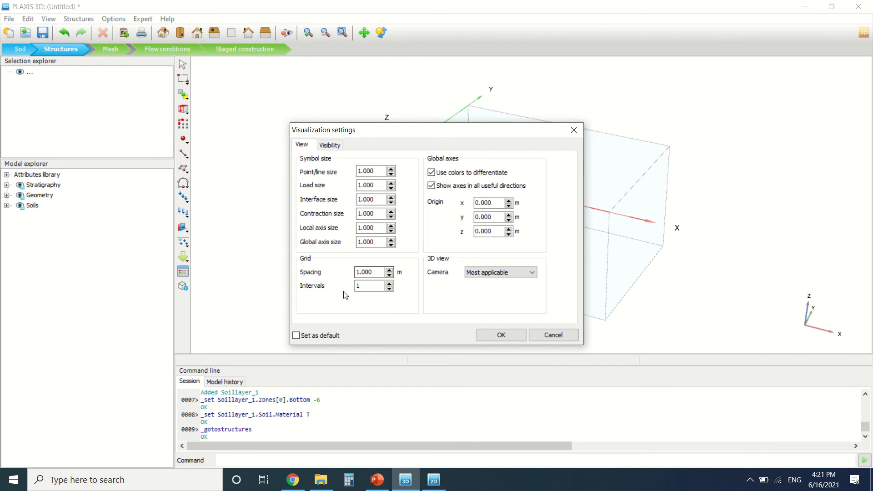
{"action": "left_click", "coordinate": [501, 337]}
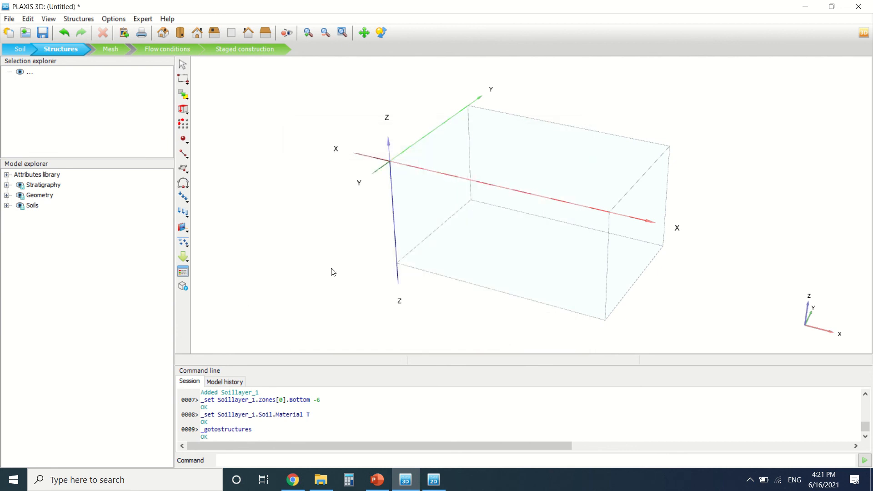
{"action": "left_click", "coordinate": [183, 80]}
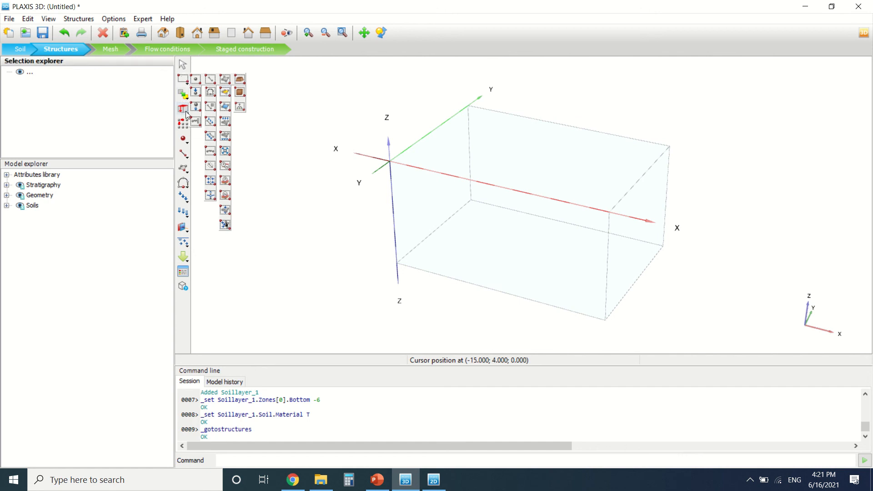
{"action": "left_click", "coordinate": [347, 108]}
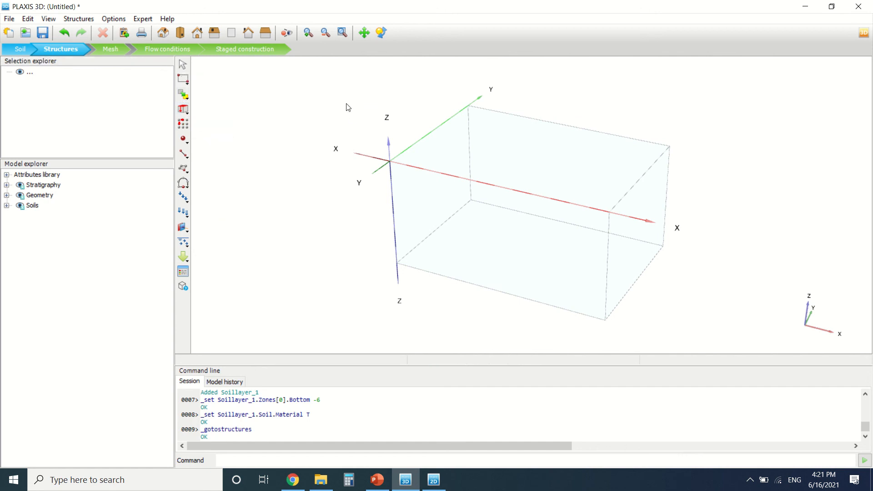
Create a rectangular surface with corners at (5, 3, 0), (8, 3, 0), (8, 5, 0) and (5, 5, 0)
{"action": "left_click", "coordinate": [186, 172]}
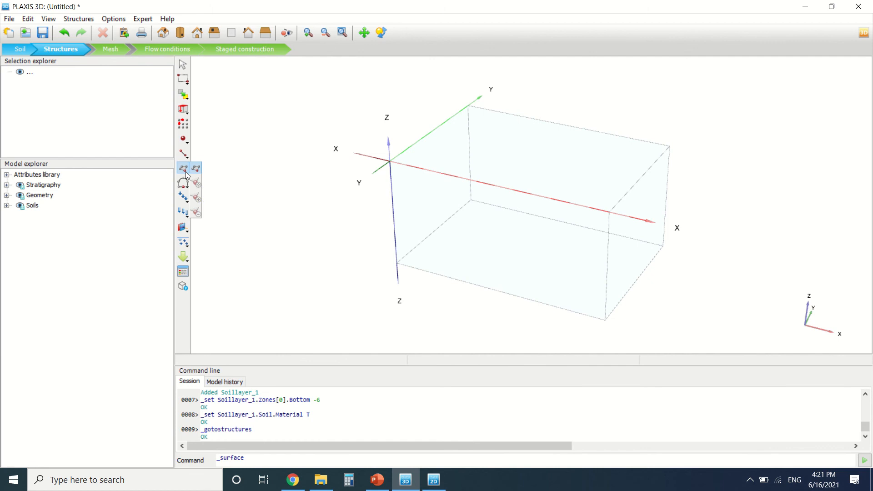
{"action": "scroll", "coordinate": [532, 156], "scroll_direction": "up", "scroll_amount": 3}
{"action": "left_click", "coordinate": [476, 173]}
{"action": "left_click", "coordinate": [621, 207]}
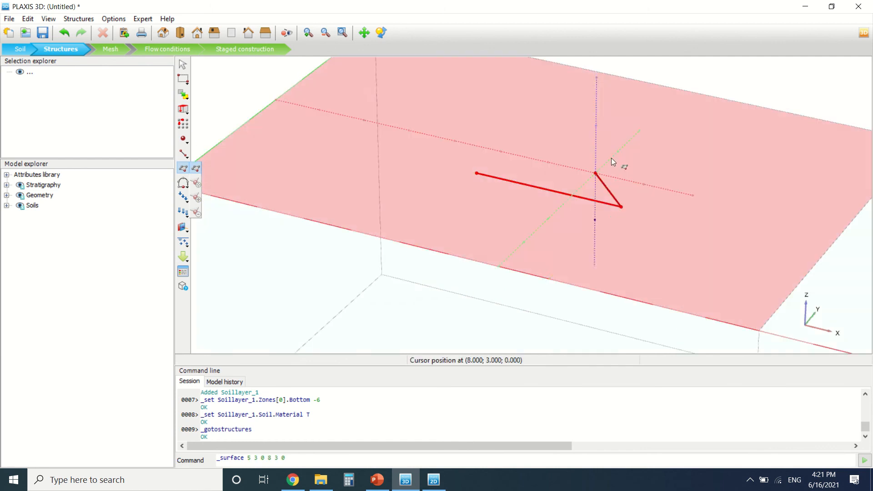
{"action": "left_click", "coordinate": [666, 162]}
{"action": "left_click", "coordinate": [524, 130]}
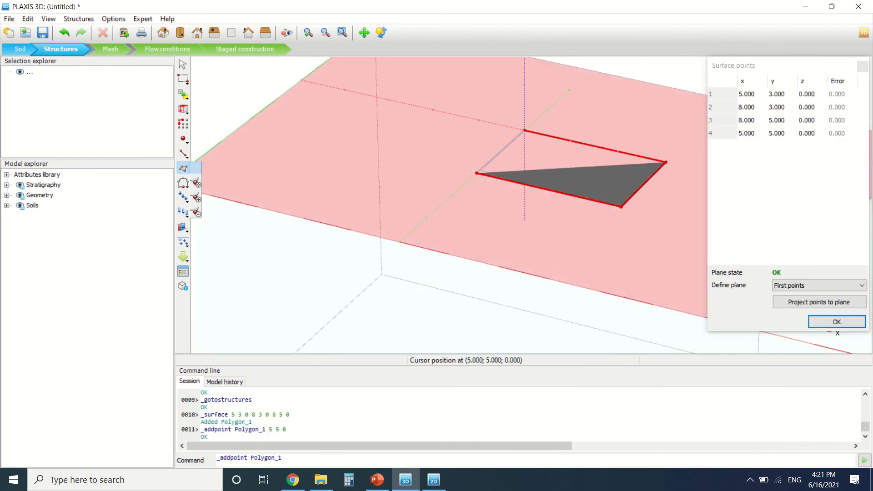
{"action": "left_click", "coordinate": [836, 322]}
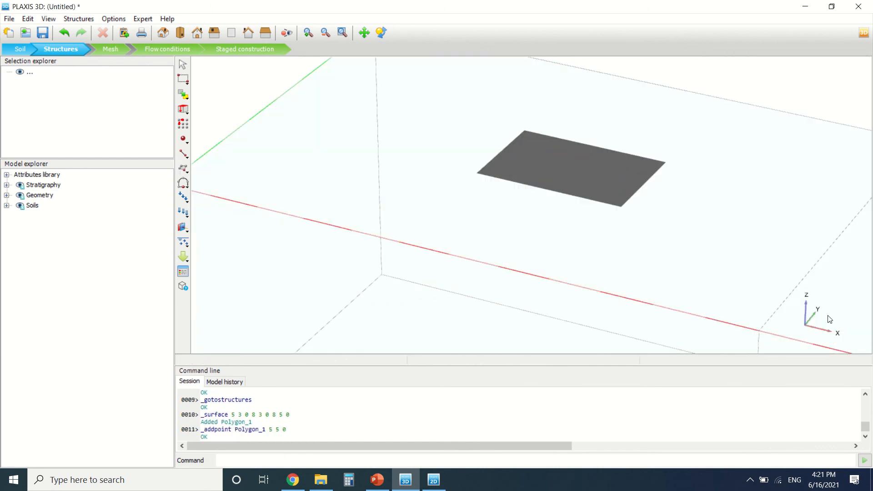
Extrude the rectangular surface by -1 m in the z direction to form a volume
{"action": "left_click", "coordinate": [560, 181]}
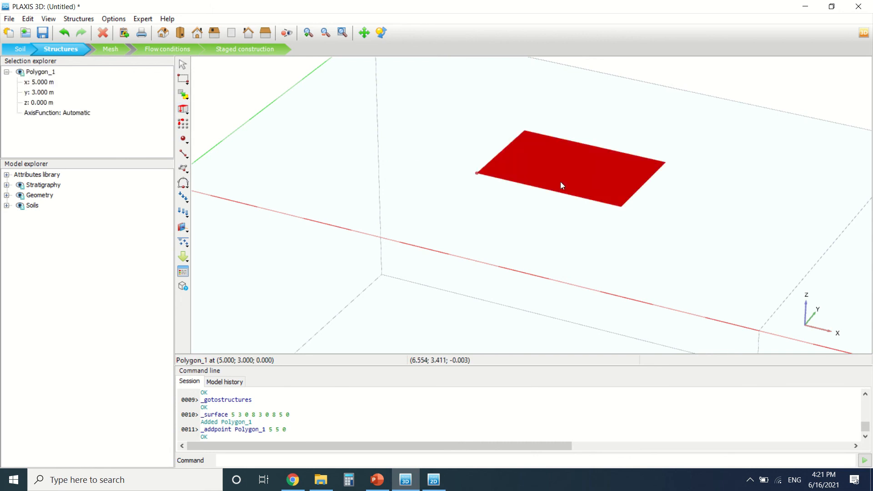
{"action": "left_click", "coordinate": [185, 109]}
{"action": "left_click", "coordinate": [311, 152]}
{"action": "type", "text": "-1"}
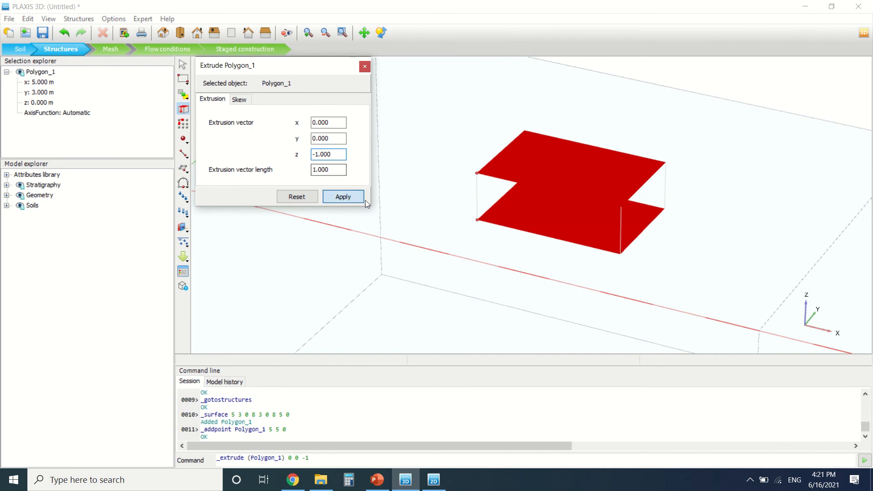
{"action": "left_click", "coordinate": [344, 196]}
{"action": "scroll", "coordinate": [368, 186], "scroll_direction": "down", "scroll_amount": 3}
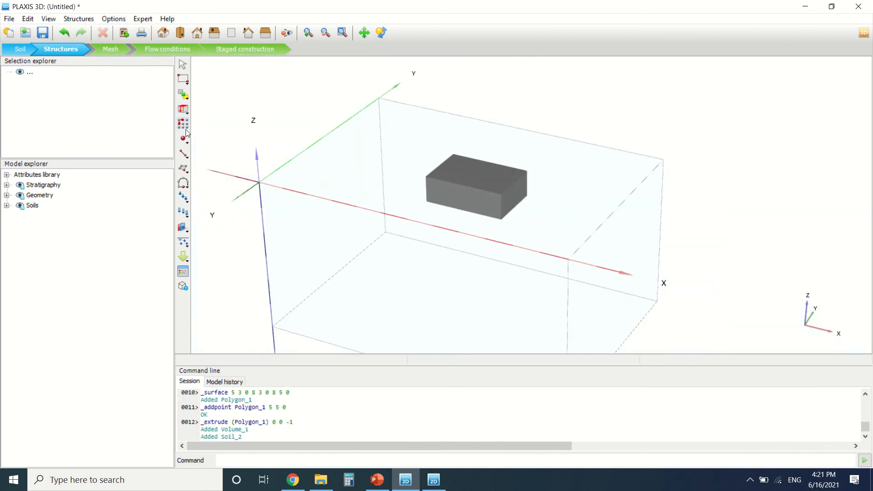
Draw a surface through (2, 1, 0), (3, 3, 0), (2, 4, 0) and (1, 3, 0), and delete it
{"action": "left_click", "coordinate": [184, 168]}
{"action": "left_click", "coordinate": [323, 182]}
{"action": "left_click", "coordinate": [377, 165]}
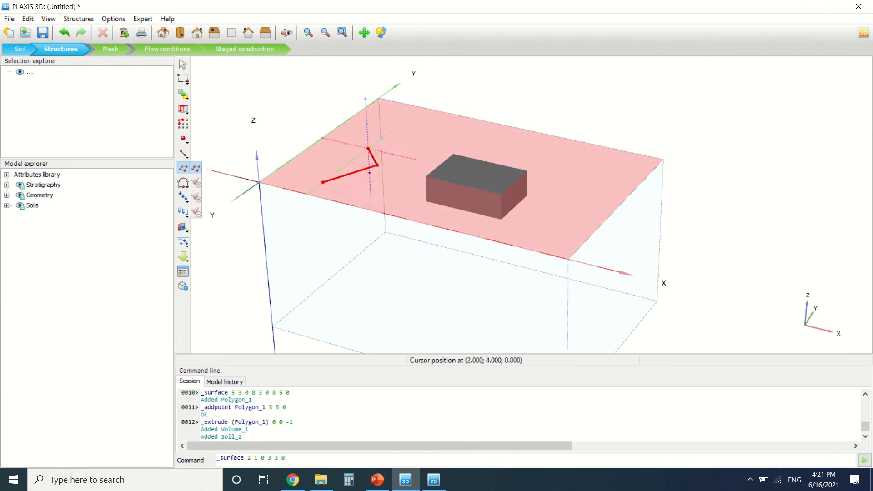
{"action": "left_click", "coordinate": [368, 148]}
{"action": "left_click", "coordinate": [342, 154]}
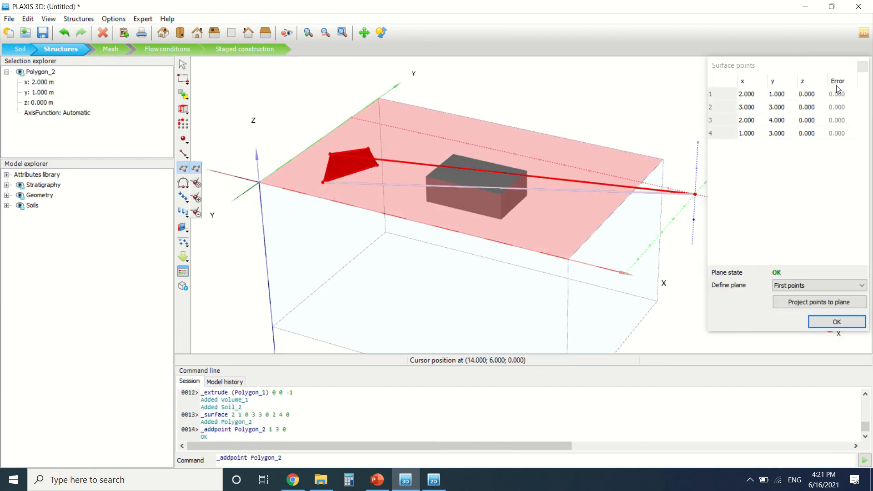
{"action": "right_click", "coordinate": [661, 93]}
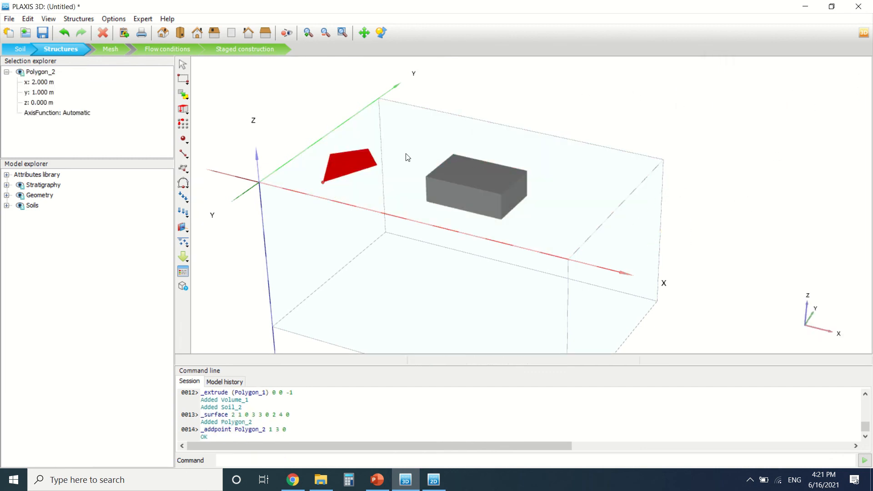
{"action": "key", "text": "Delete"}
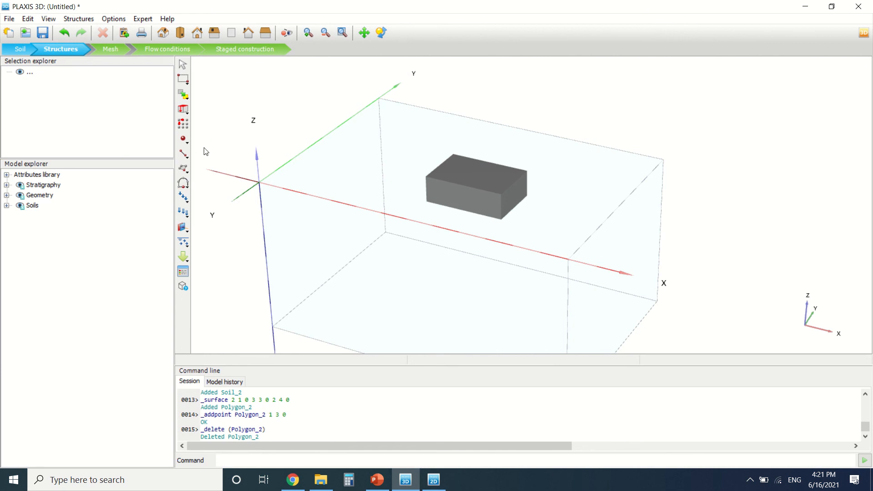
Examine the available tools for points, lines, surfaces, tunnels, loads, prescribed displacements, structures and hydraulic conditions
{"action": "left_click", "coordinate": [184, 140]}
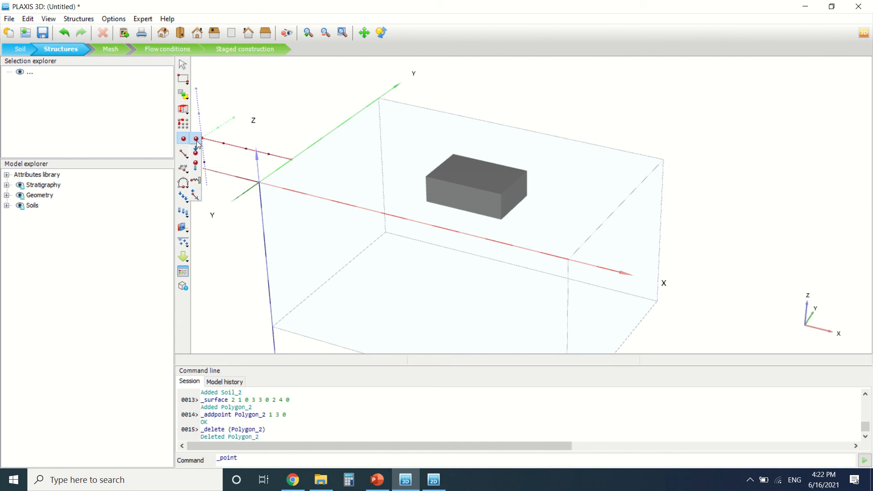
{"action": "left_click", "coordinate": [185, 157]}
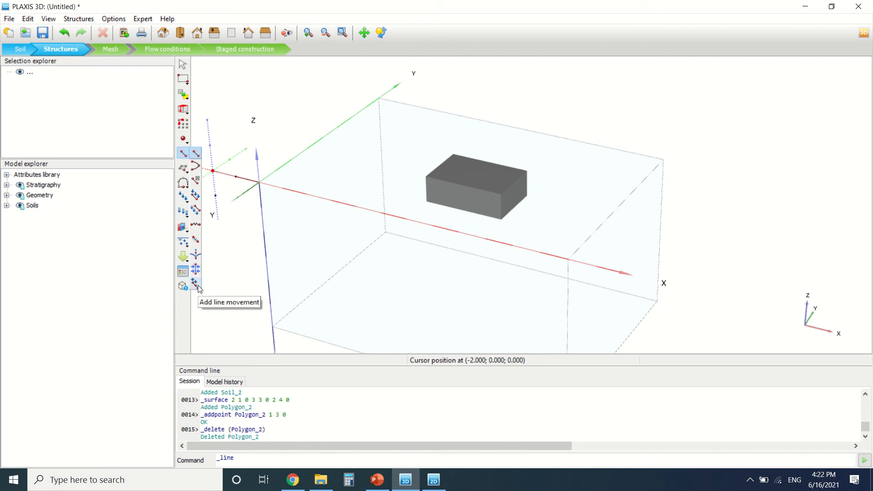
{"action": "left_click", "coordinate": [231, 225]}
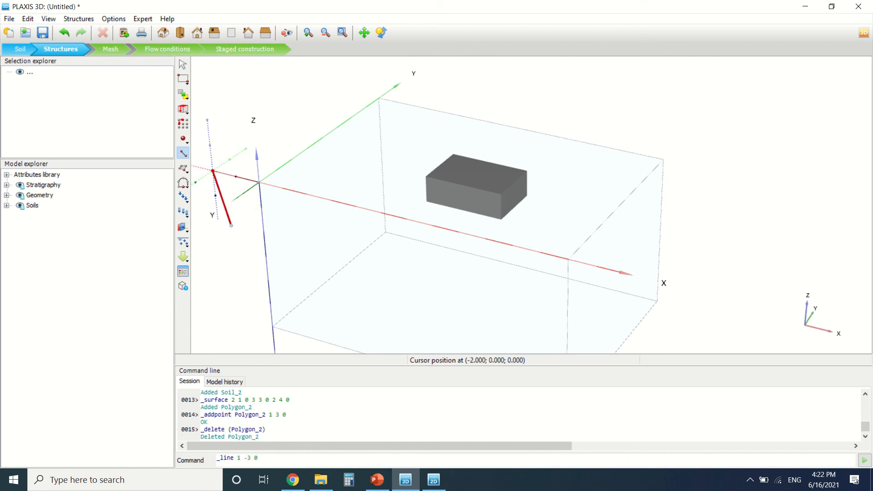
{"action": "left_click", "coordinate": [183, 169]}
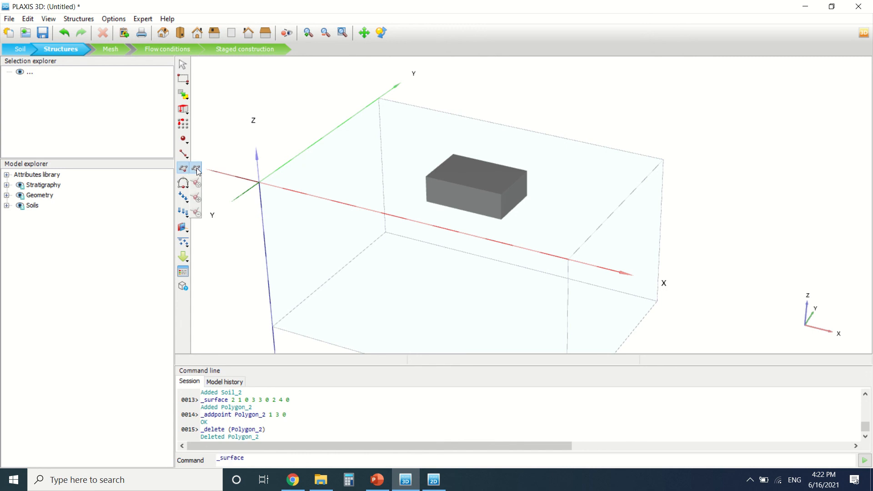
{"action": "left_click", "coordinate": [197, 168]}
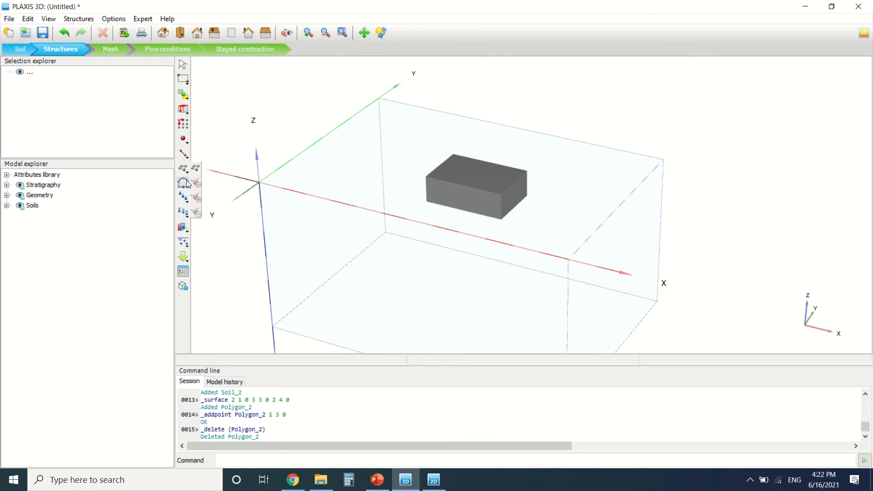
{"action": "left_click", "coordinate": [183, 186]}
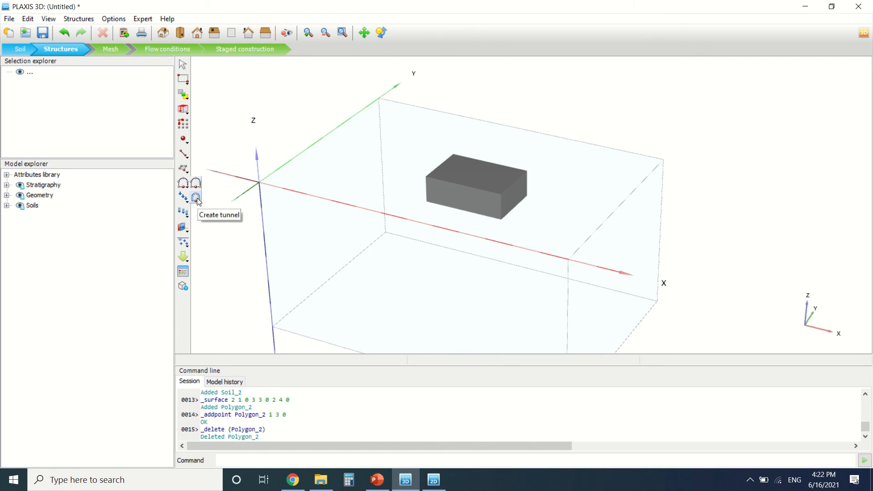
{"action": "left_click", "coordinate": [183, 197]}
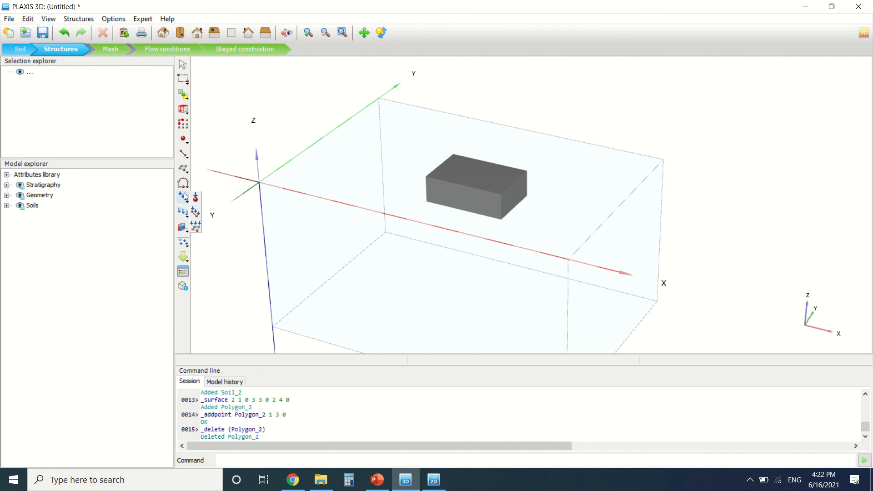
{"action": "left_click", "coordinate": [184, 211]}
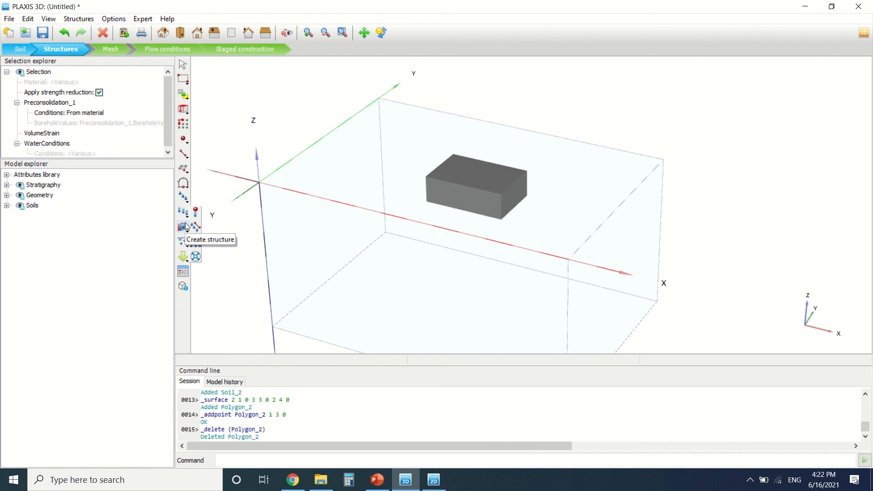
{"action": "left_click", "coordinate": [185, 227]}
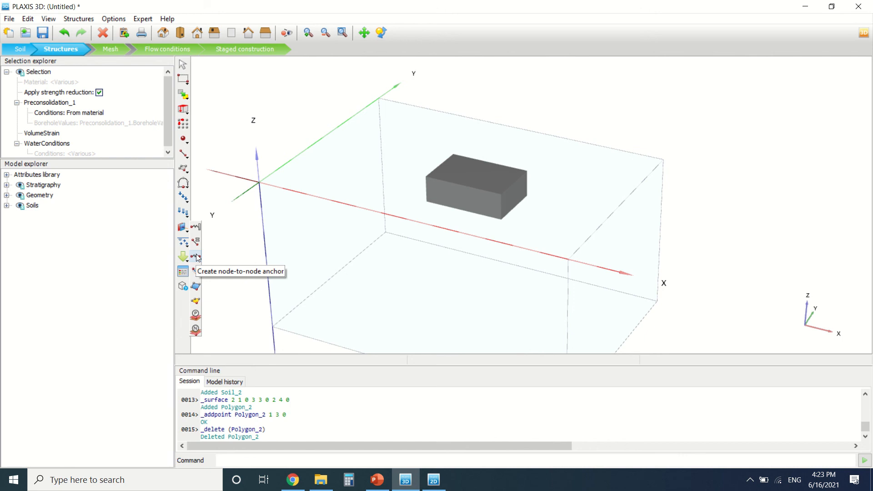
{"action": "left_click", "coordinate": [183, 242]}
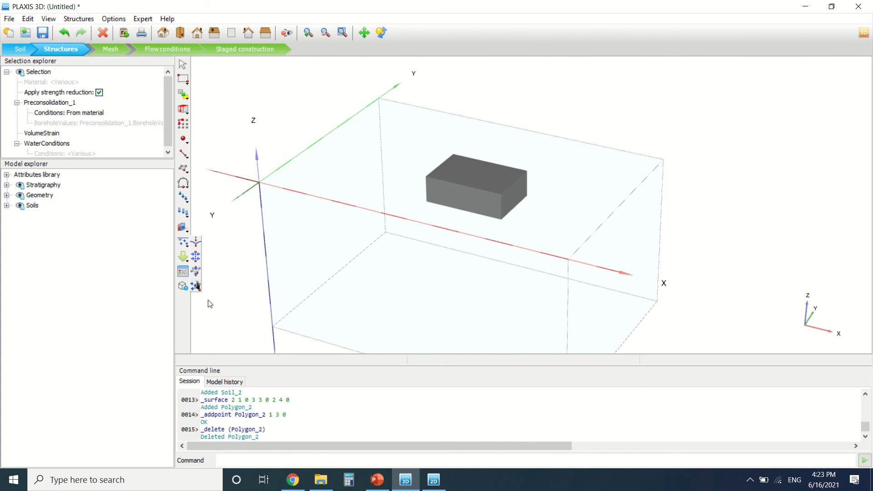
Look through the set types available in the material sets, and close them without changes
{"action": "left_click", "coordinate": [183, 272]}
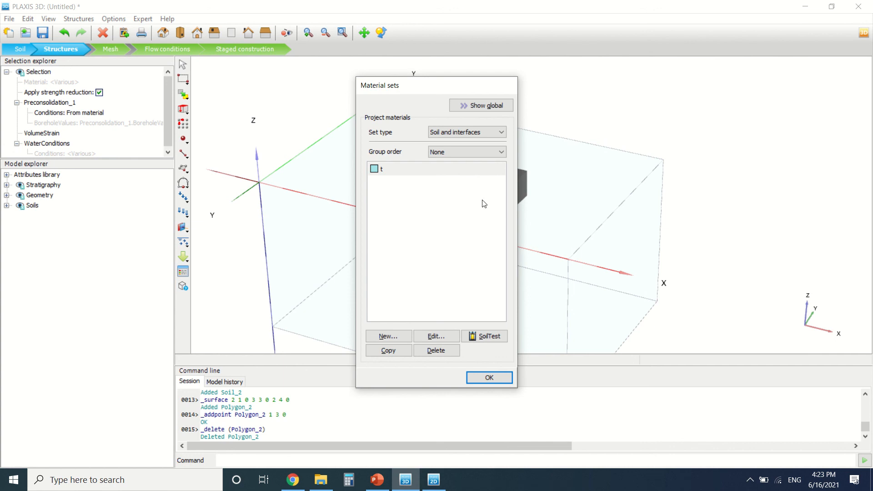
{"action": "left_click", "coordinate": [467, 132]}
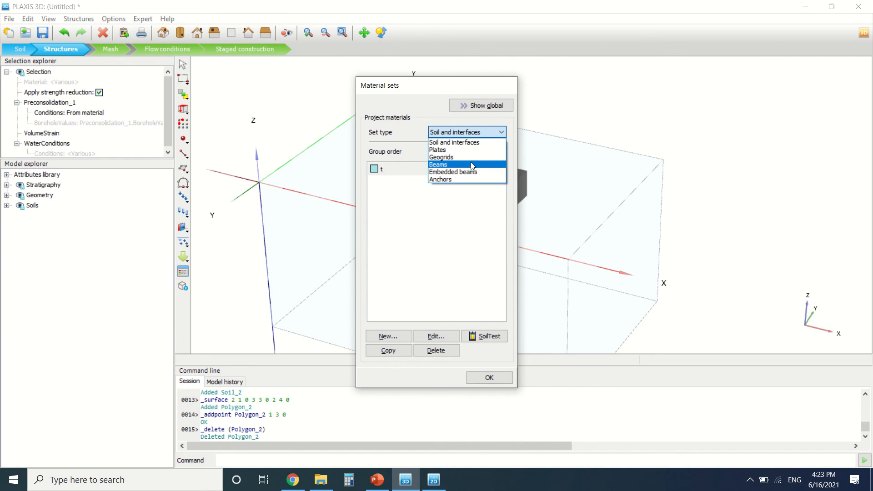
{"action": "left_click", "coordinate": [477, 382]}
{"action": "left_click", "coordinate": [483, 377]}
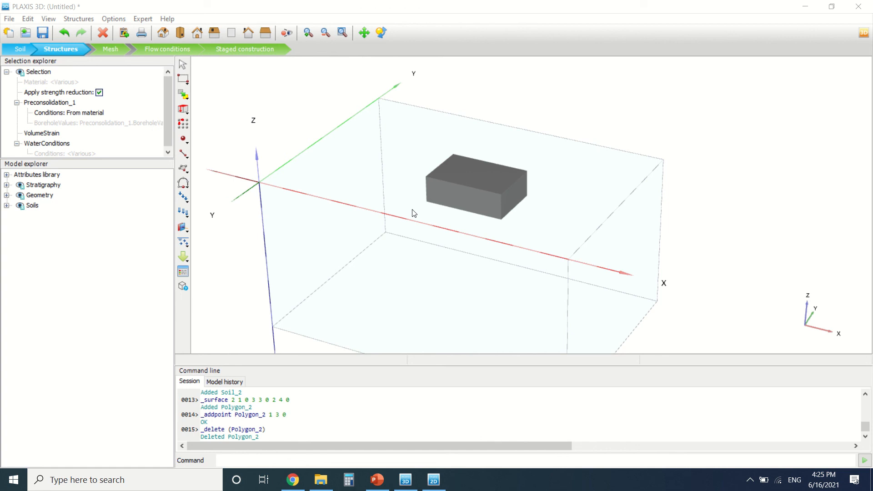
Draw a surface through (0, 2, 0), (1, 2, 0), (1, 0, 0) and (0, 0, 0), and delete it
{"action": "left_click", "coordinate": [458, 186]}
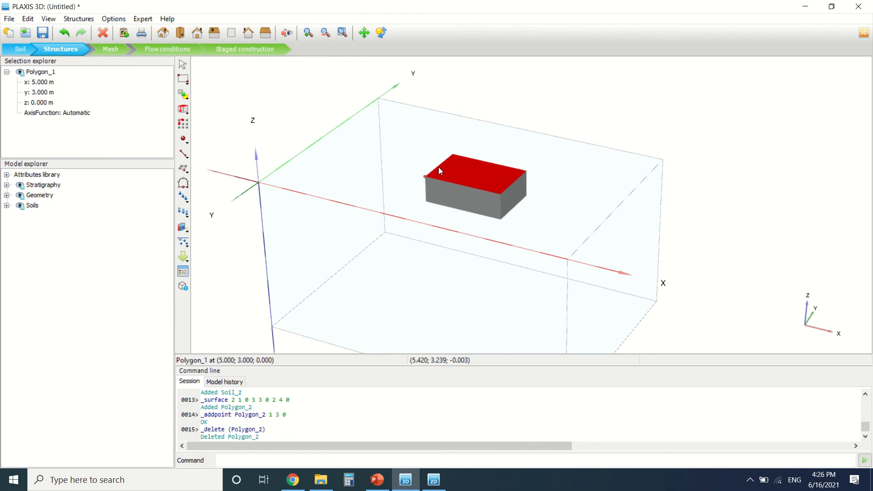
{"action": "left_click", "coordinate": [185, 170]}
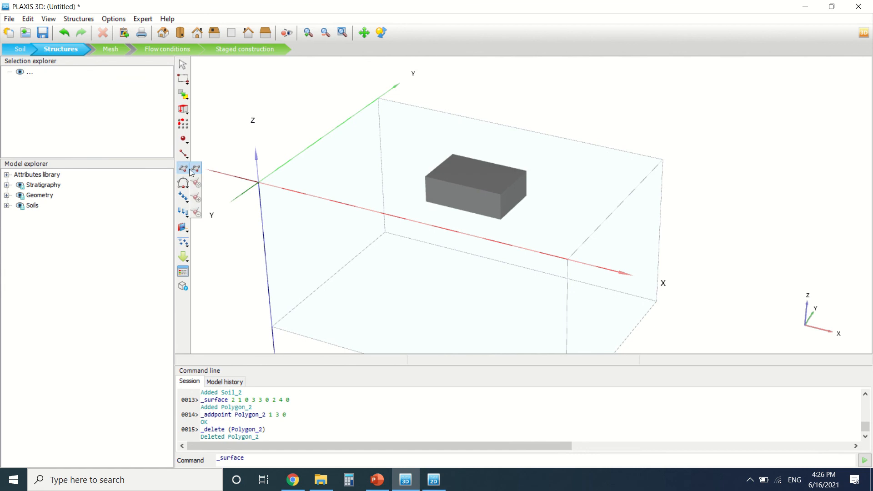
{"action": "left_click", "coordinate": [291, 167]}
{"action": "left_click", "coordinate": [314, 165]}
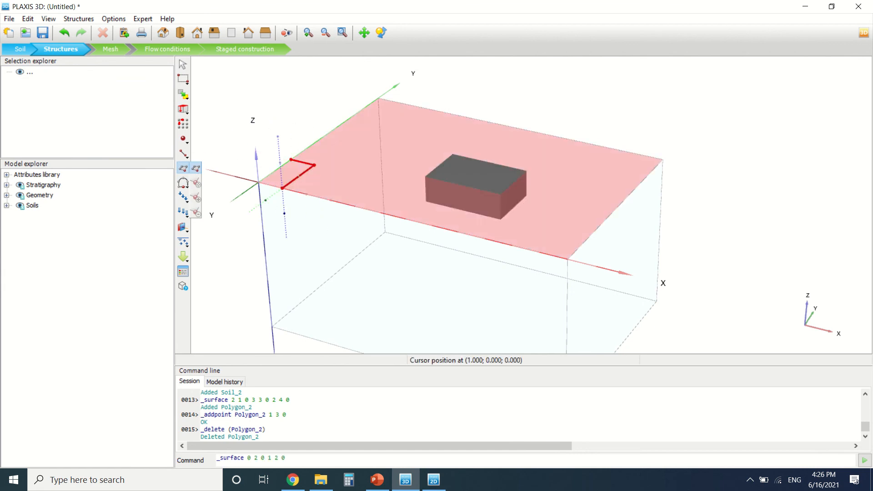
{"action": "left_click", "coordinate": [283, 187]}
{"action": "left_click", "coordinate": [258, 183]}
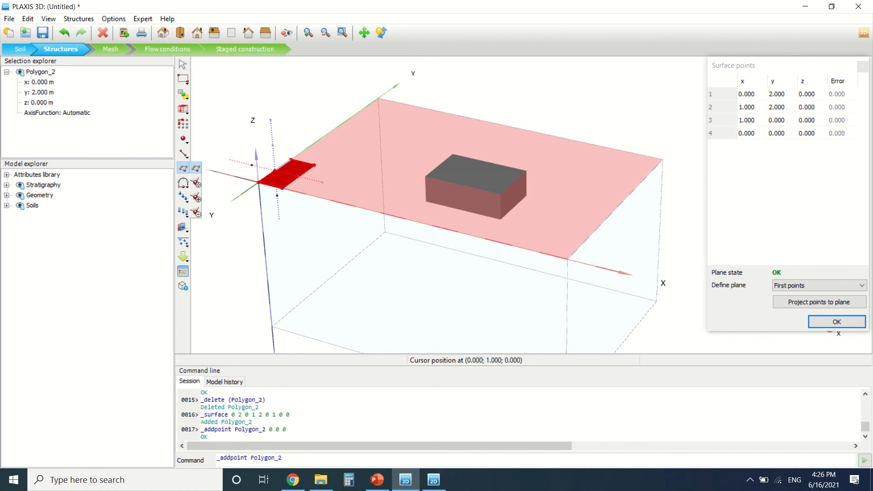
{"action": "left_click", "coordinate": [837, 321]}
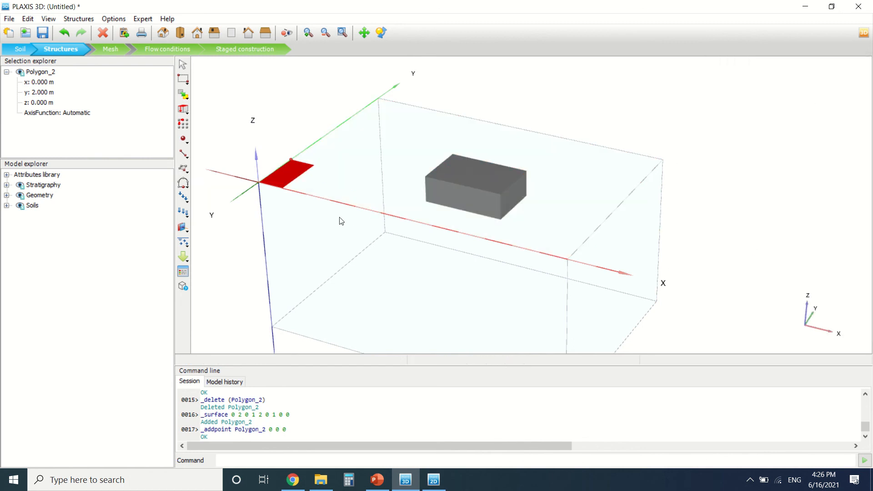
{"action": "scroll", "coordinate": [304, 172], "scroll_direction": "down", "scroll_amount": 2}
{"action": "scroll", "coordinate": [300, 169], "scroll_direction": "up", "scroll_amount": 4}
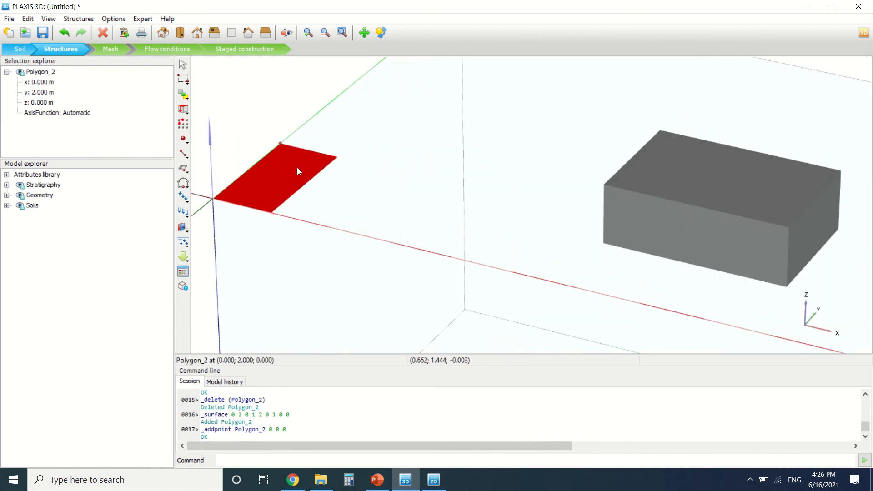
{"action": "key", "text": "Delete"}
{"action": "scroll", "coordinate": [321, 202], "scroll_direction": "down", "scroll_amount": 4}
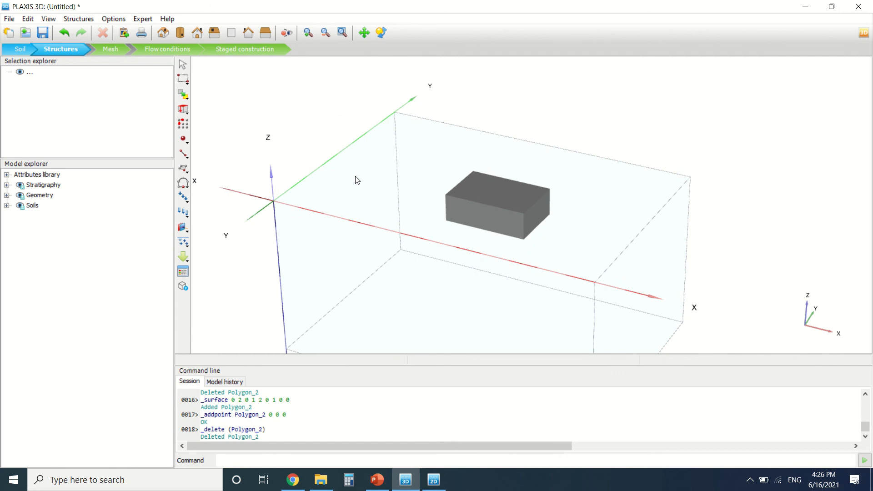
{"action": "scroll", "coordinate": [359, 182], "scroll_direction": "down", "scroll_amount": 2}
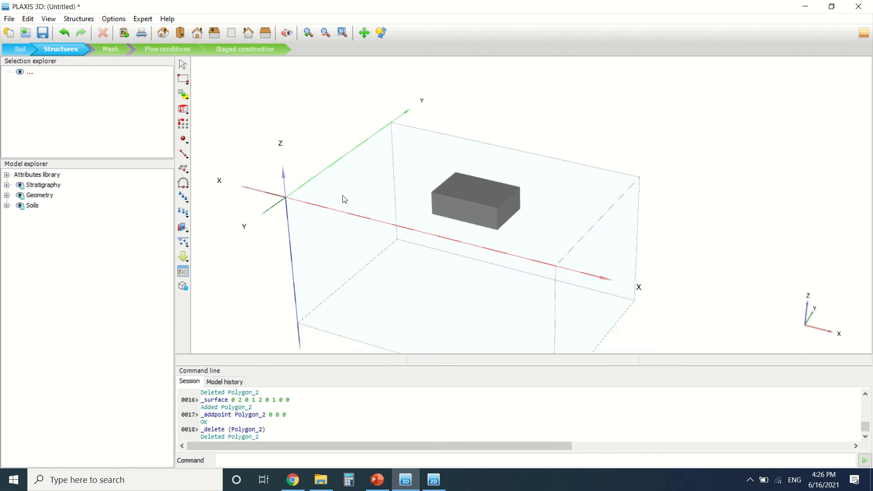
Examine the model in the perspective and standard orthogonal views, and orbit around the block to view it from other angles
{"action": "left_click", "coordinate": [163, 32]}
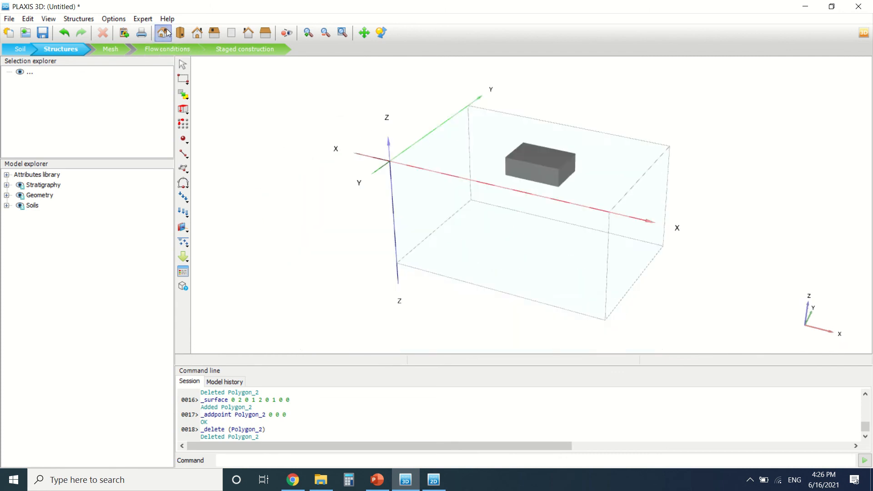
{"action": "left_click", "coordinate": [196, 34]}
{"action": "left_click", "coordinate": [215, 32]}
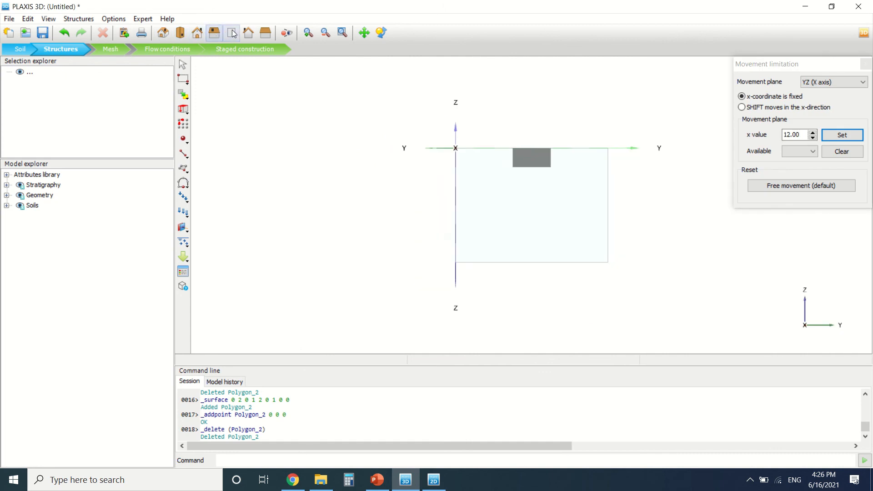
{"action": "left_click", "coordinate": [248, 32]}
{"action": "left_click", "coordinate": [266, 33]}
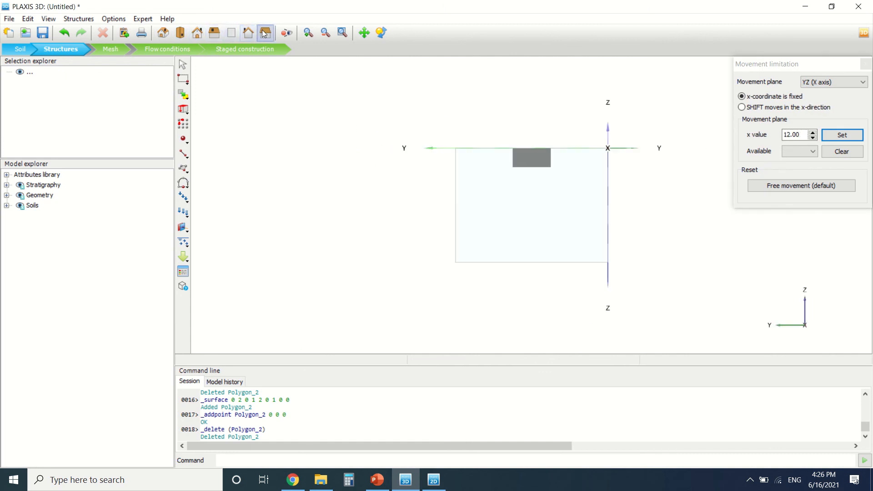
{"action": "left_click", "coordinate": [163, 32]}
{"action": "left_click", "coordinate": [381, 32]}
{"action": "left_click_drag", "start_coordinate": [610, 136], "coordinate": [500, 156]}
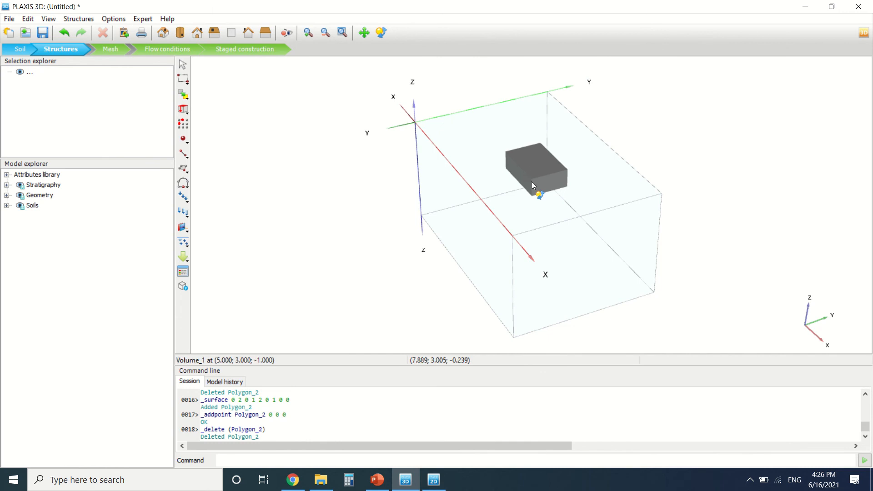
{"action": "left_click", "coordinate": [534, 171]}
{"action": "left_click", "coordinate": [382, 38]}
{"action": "left_click_drag", "start_coordinate": [608, 112], "coordinate": [810, 121]}
{"action": "left_click_drag", "start_coordinate": [655, 170], "coordinate": [619, 160]}
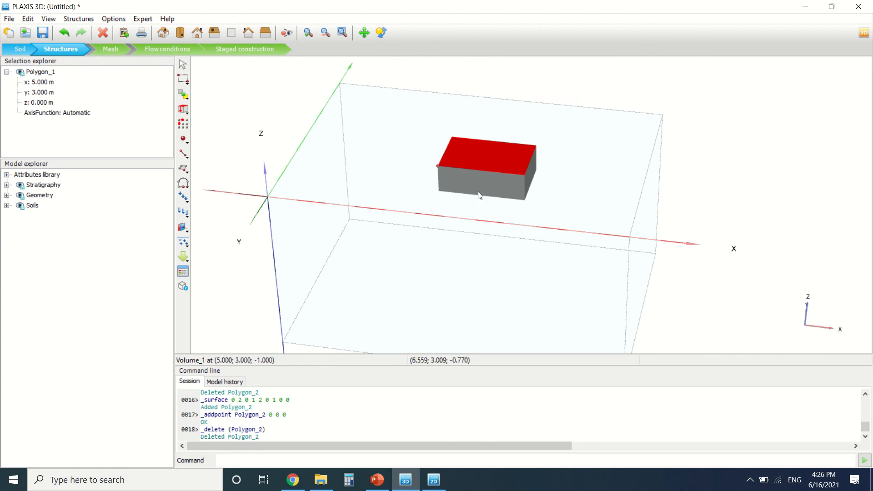
{"action": "left_click", "coordinate": [276, 138]}
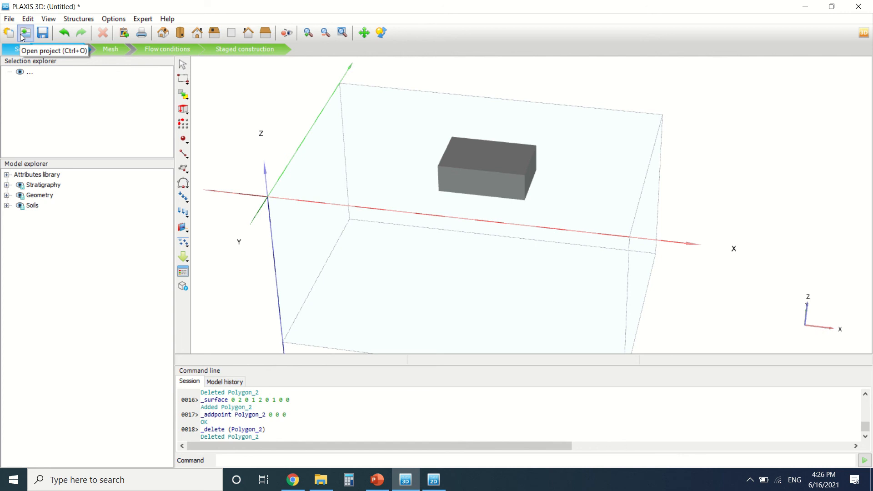
{"action": "left_click", "coordinate": [143, 18]}
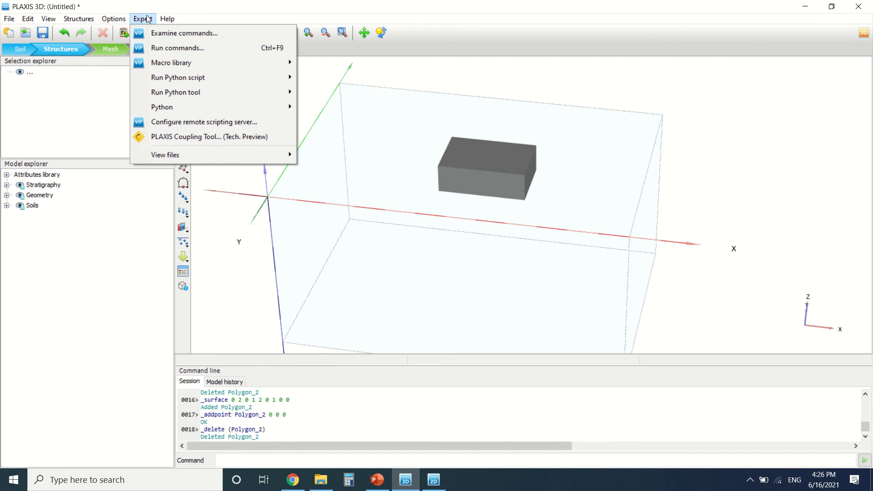
{"action": "left_click", "coordinate": [149, 19]}
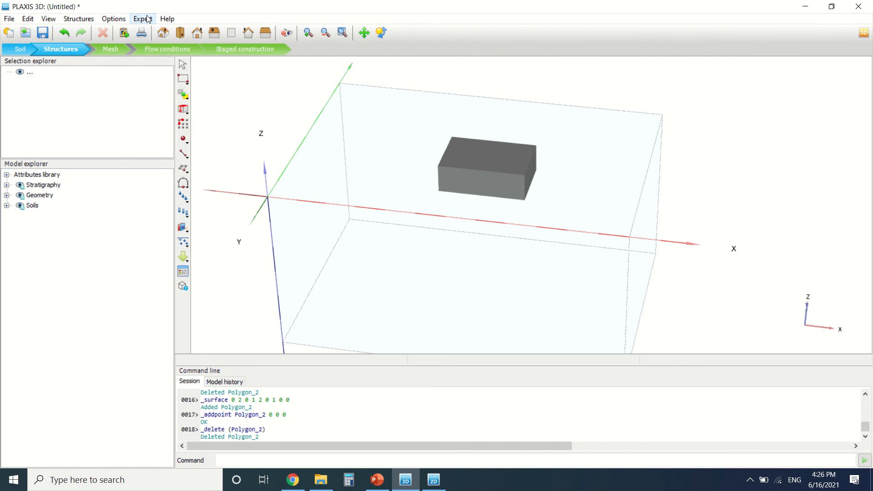
Enter Mesh mode and generate the mesh with a finer element distribution, using a coarseness of 0.025
{"action": "left_click", "coordinate": [111, 50]}
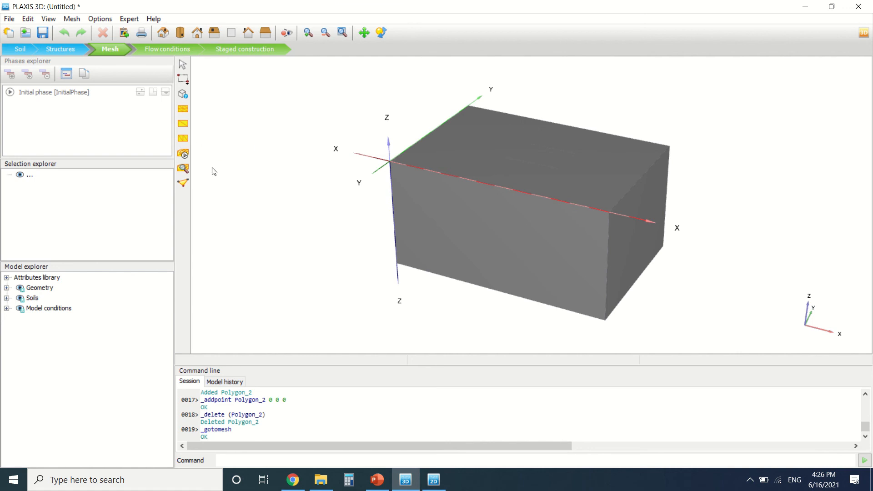
{"action": "left_click", "coordinate": [183, 153]}
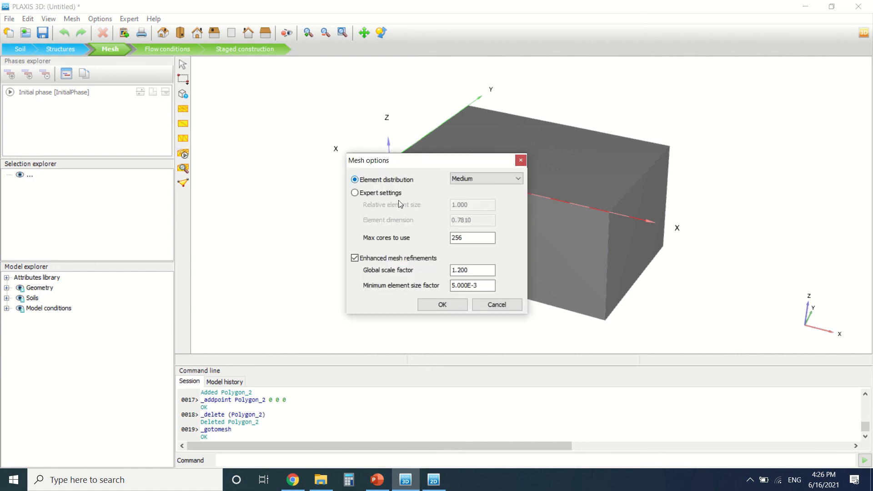
{"action": "left_click", "coordinate": [481, 179]}
{"action": "left_click", "coordinate": [500, 217]}
{"action": "left_click", "coordinate": [453, 305]}
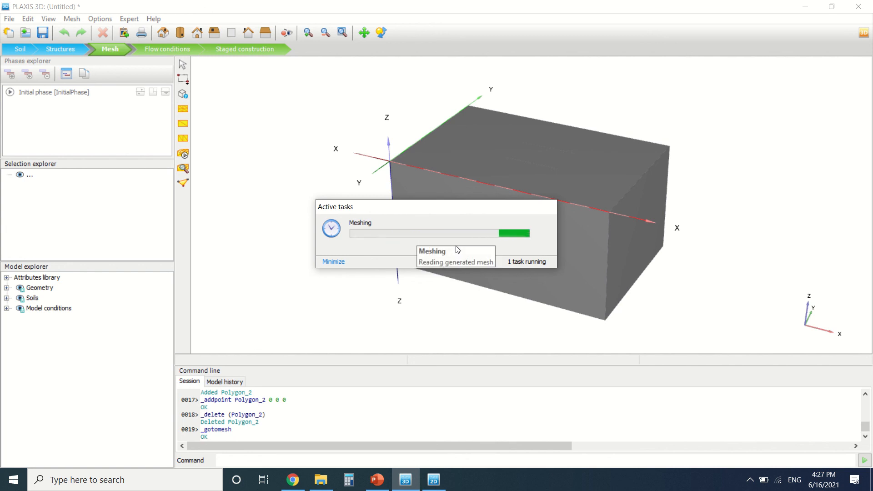
Go through Flow conditions mode to Staged construction mode
{"action": "left_click", "coordinate": [175, 49]}
{"action": "left_click", "coordinate": [228, 51]}
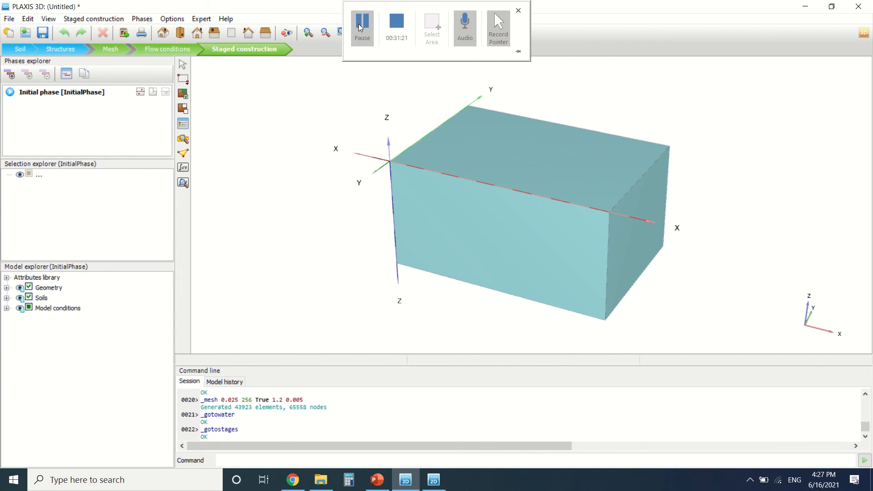
{"action": "left_click", "coordinate": [359, 27]}
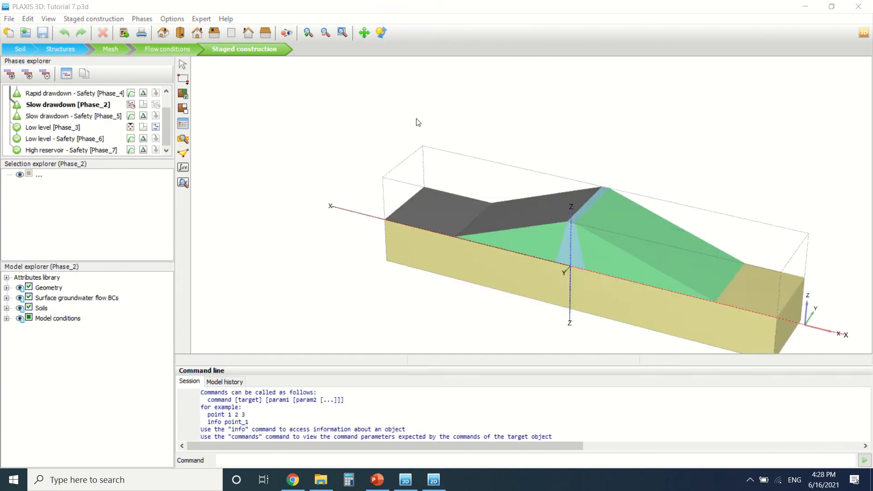
Switch the Tutorial 7 dam model to Structures mode and examine the flat ground surface starting at x = -130 m and its flow condition
{"action": "scroll", "coordinate": [407, 121], "scroll_direction": "up", "scroll_amount": 1}
{"action": "scroll", "coordinate": [322, 130], "scroll_direction": "down", "scroll_amount": 2}
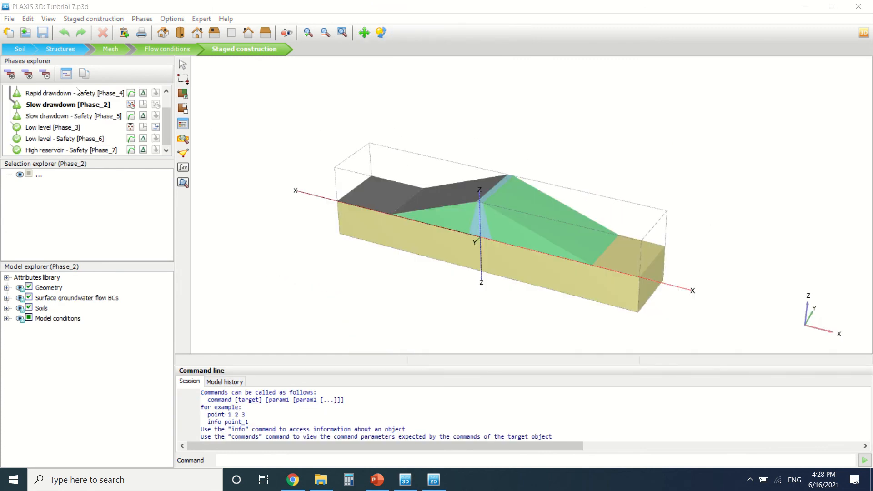
{"action": "left_click", "coordinate": [55, 49]}
{"action": "scroll", "coordinate": [481, 138], "scroll_direction": "up", "scroll_amount": 3}
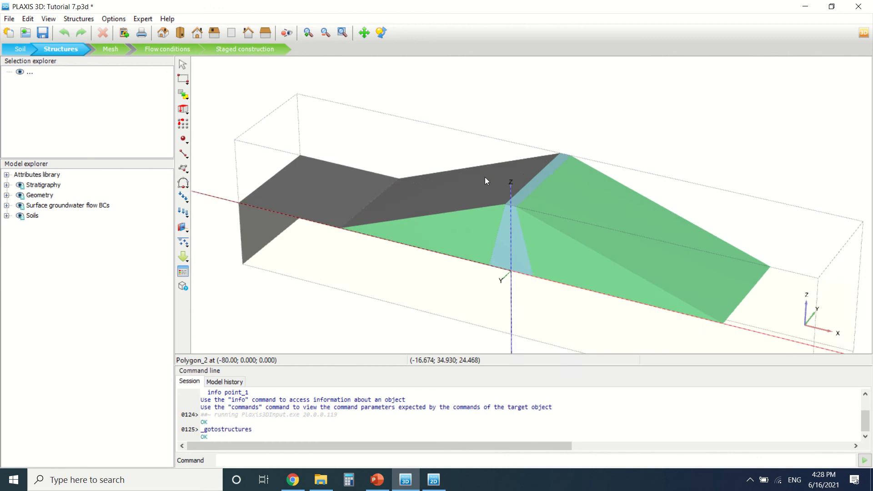
{"action": "left_click", "coordinate": [251, 204]}
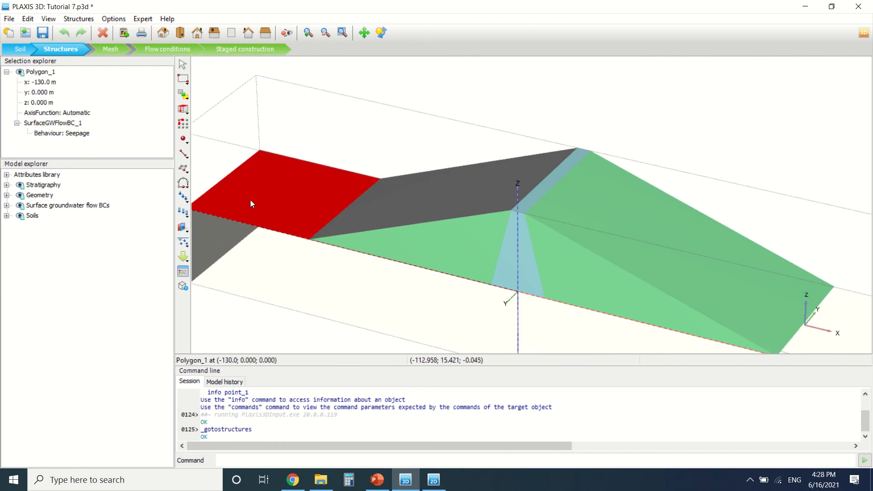
{"action": "scroll", "coordinate": [266, 182], "scroll_direction": "down", "scroll_amount": 2}
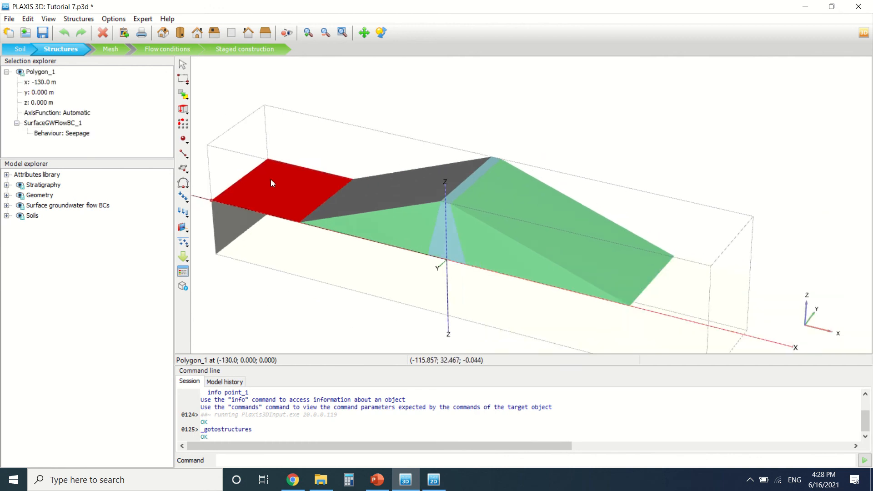
{"action": "scroll", "coordinate": [287, 190], "scroll_direction": "down", "scroll_amount": 2}
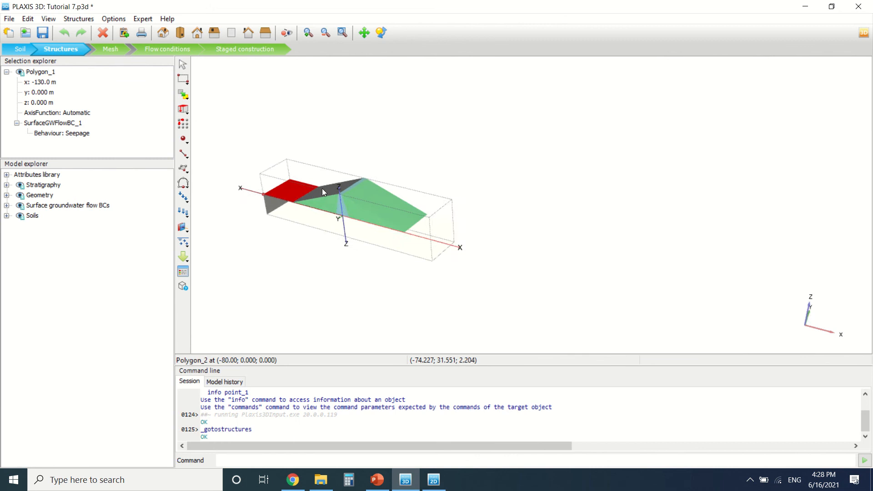
{"action": "scroll", "coordinate": [322, 188], "scroll_direction": "up", "scroll_amount": 1}
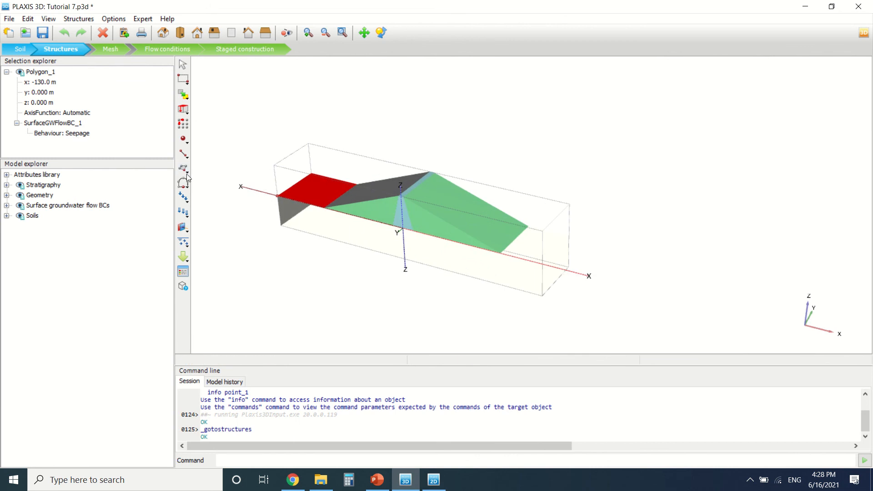
{"action": "scroll", "coordinate": [376, 170], "scroll_direction": "up", "scroll_amount": 2}
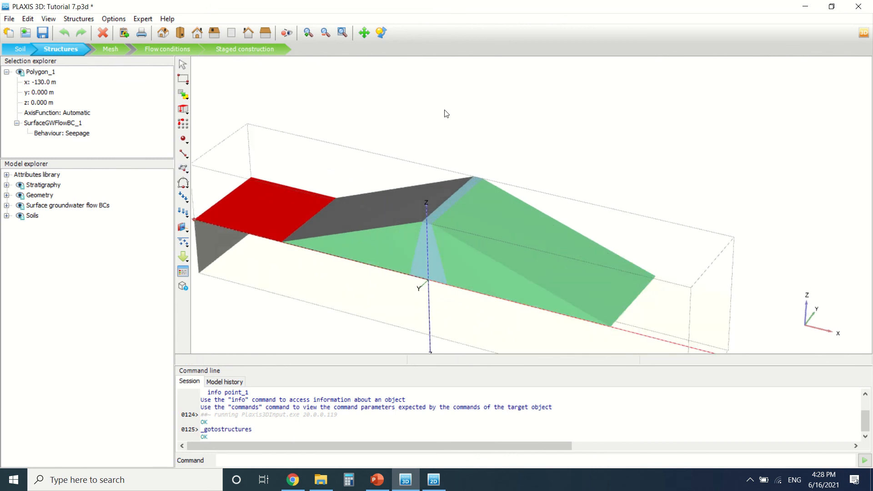
{"action": "scroll", "coordinate": [439, 159], "scroll_direction": "down", "scroll_amount": 2}
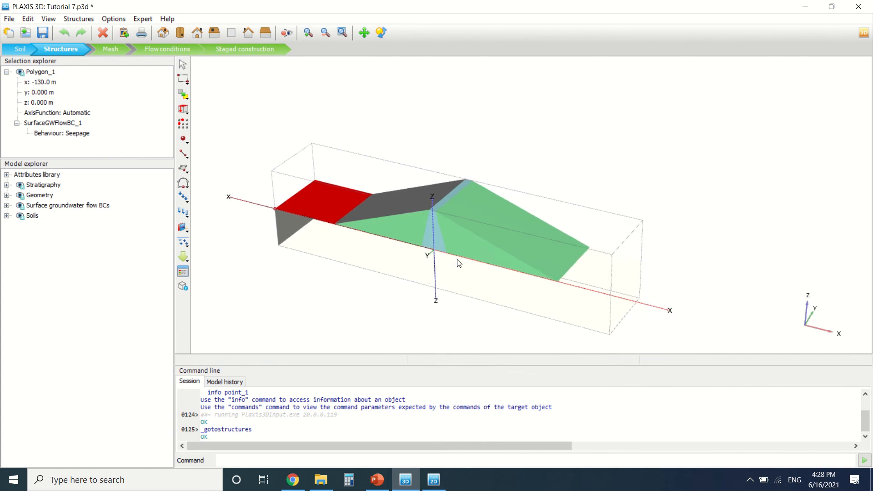
Inspect the properties of the embankment's larger-x fill volume and of the central core volume
{"action": "scroll", "coordinate": [432, 236], "scroll_direction": "up", "scroll_amount": 3}
{"action": "left_click", "coordinate": [444, 232]}
{"action": "scroll", "coordinate": [444, 230], "scroll_direction": "down", "scroll_amount": 1}
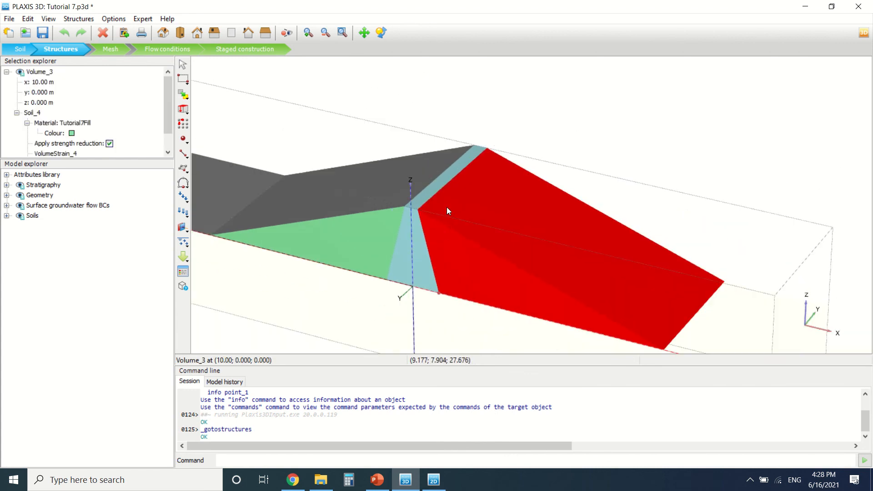
{"action": "left_click", "coordinate": [411, 242]}
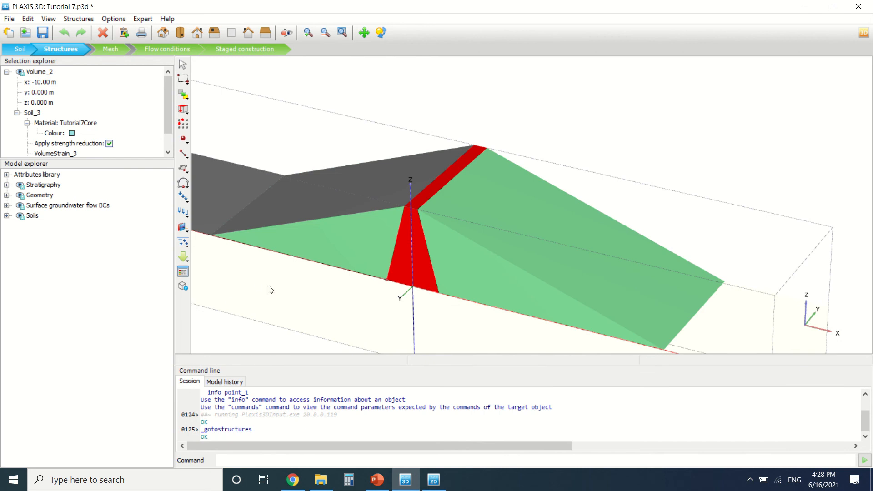
Review the general properties and parameters of the Tutorial 7 - Core soil material, and close them without changes
{"action": "left_click", "coordinate": [181, 273]}
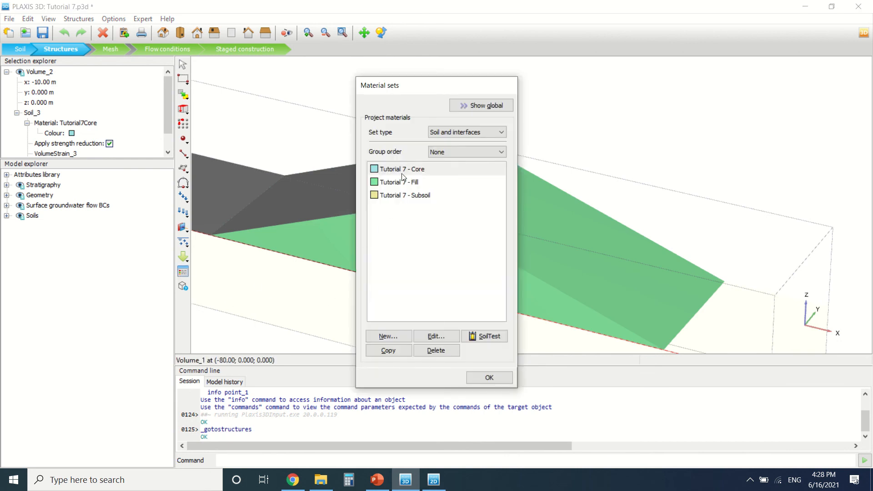
{"action": "left_click", "coordinate": [437, 336]}
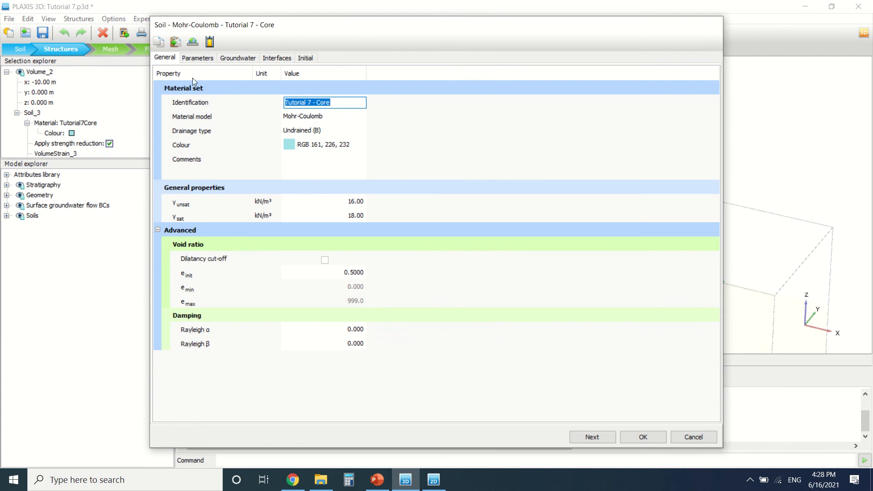
{"action": "left_click", "coordinate": [198, 59]}
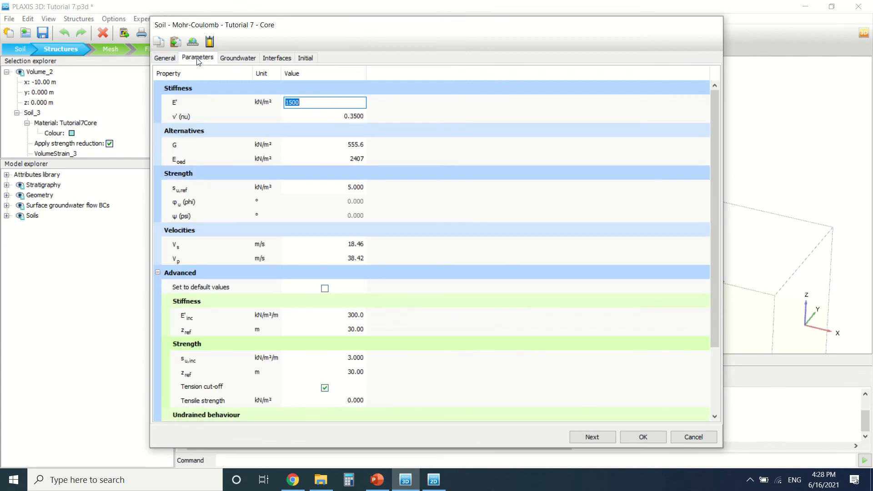
{"action": "left_click", "coordinate": [679, 440]}
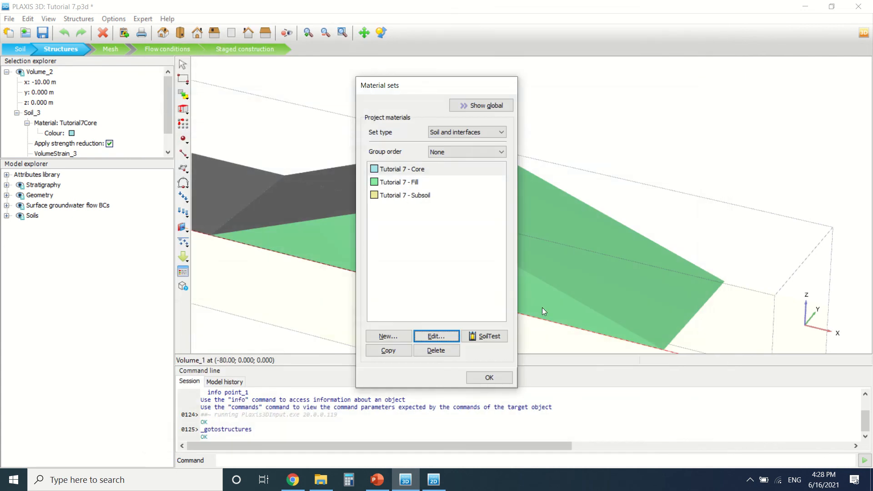
Select the Tutorial 7 - Fill material, close the material sets, and clear the selection of the core volume
{"action": "left_click", "coordinate": [419, 183]}
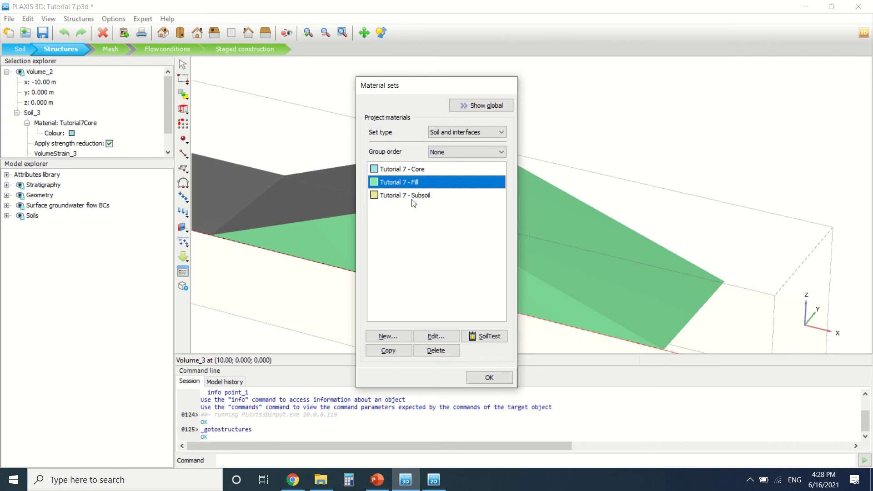
{"action": "left_click", "coordinate": [481, 381]}
{"action": "scroll", "coordinate": [459, 223], "scroll_direction": "down", "scroll_amount": 3}
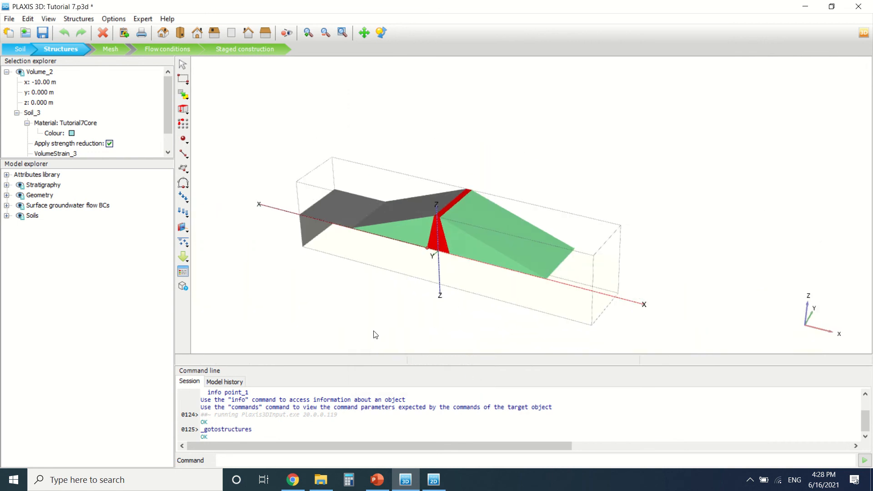
{"action": "scroll", "coordinate": [485, 229], "scroll_direction": "up", "scroll_amount": 3}
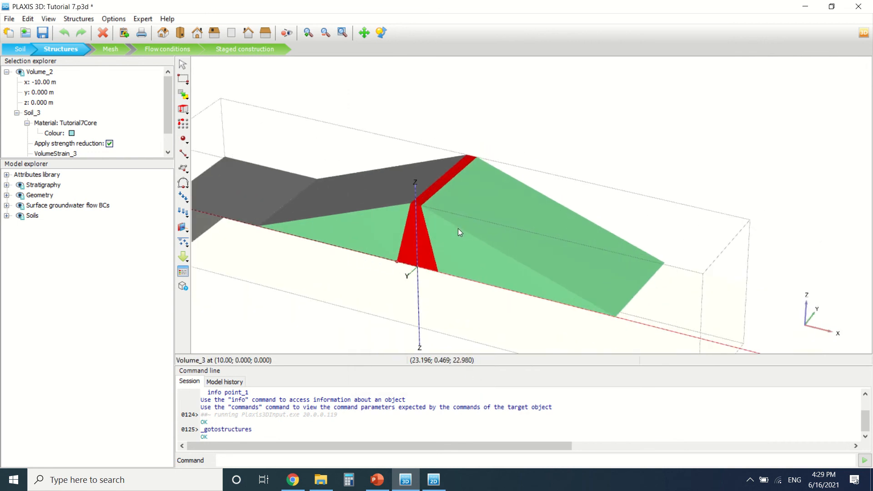
{"action": "key", "text": "Escape"}
{"action": "scroll", "coordinate": [218, 198], "scroll_direction": "down", "scroll_amount": 3}
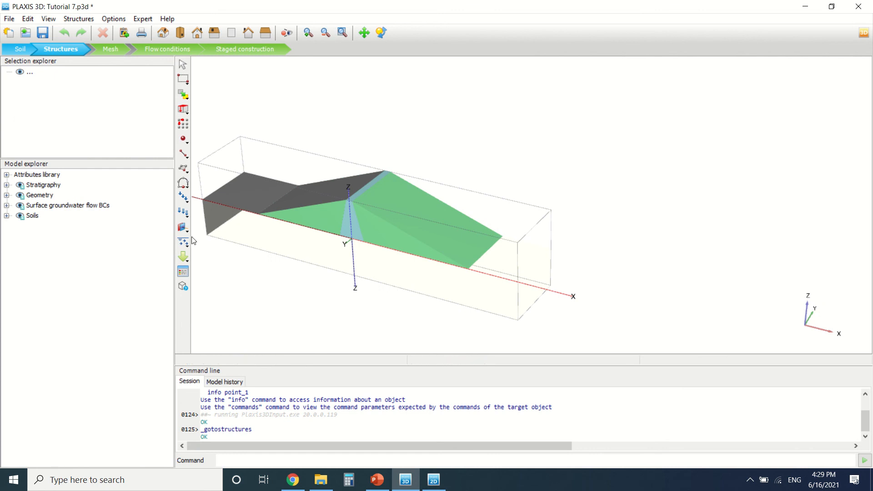
Review the model tree's stratigraphy, surface groundwater flow boundary conditions, geometry and volumes
{"action": "left_click", "coordinate": [7, 185]}
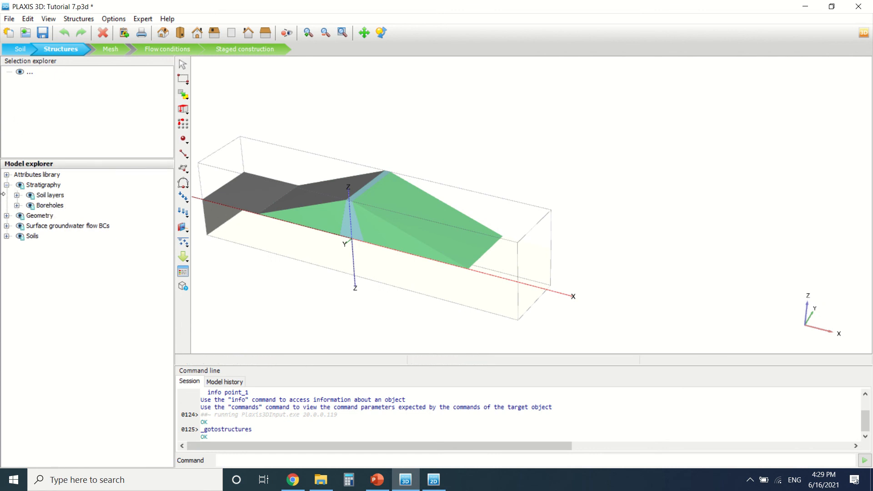
{"action": "left_click", "coordinate": [6, 226]}
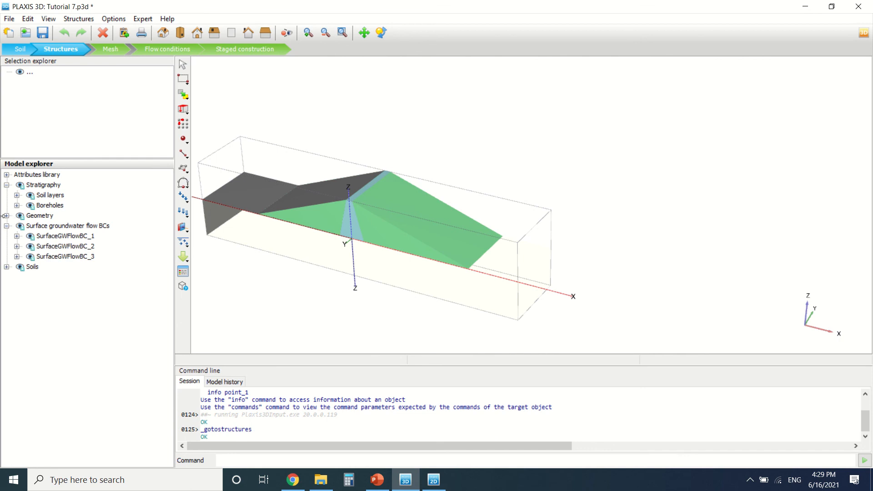
{"action": "left_click", "coordinate": [7, 216]}
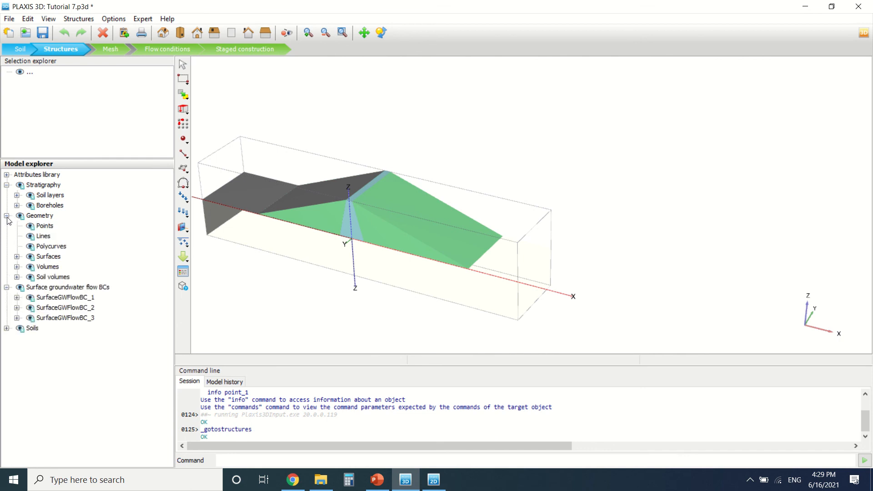
{"action": "left_click", "coordinate": [17, 267]}
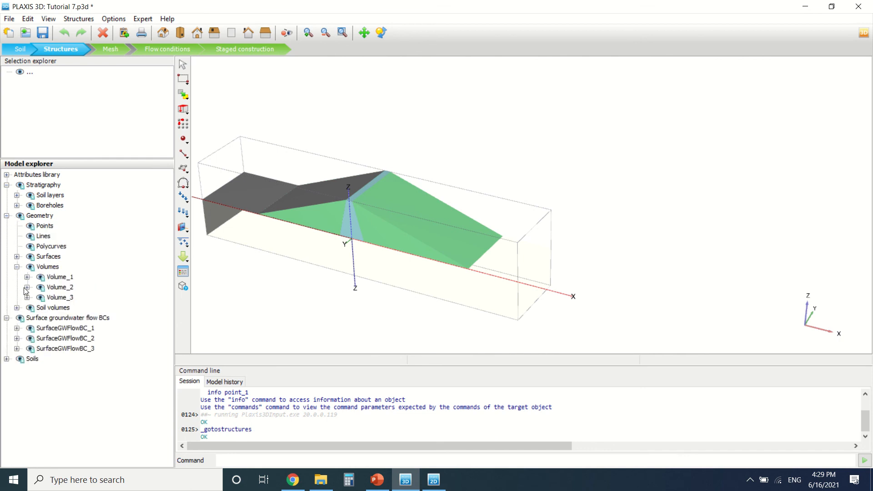
{"action": "left_click", "coordinate": [27, 288]}
{"action": "left_click", "coordinate": [27, 287]}
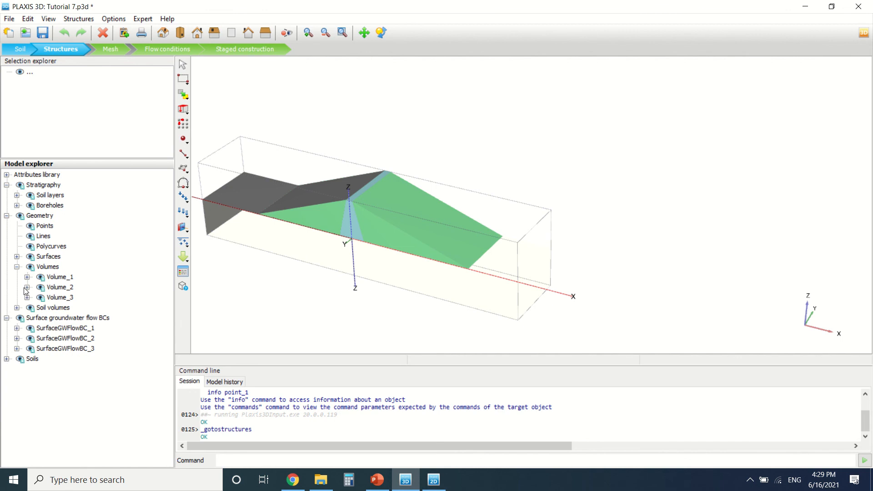
Go to Mesh mode, view the generated mesh of the dam as a connectivity plot, and close it
{"action": "left_click", "coordinate": [123, 50]}
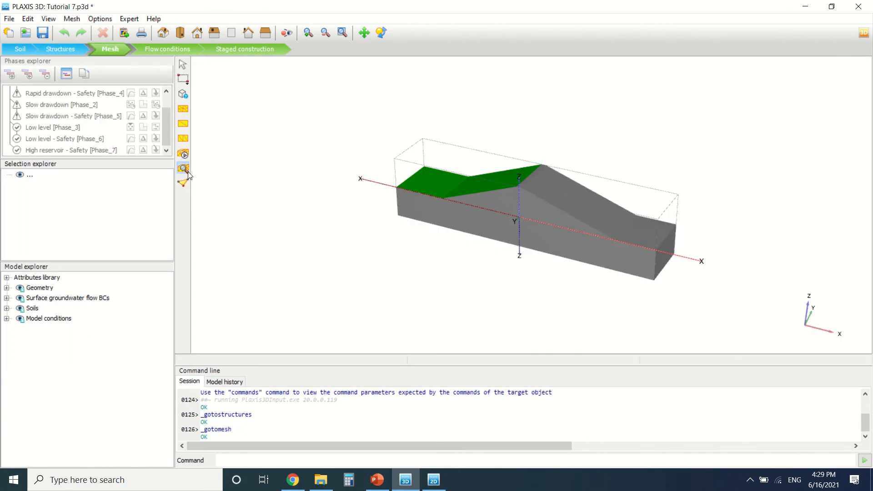
{"action": "left_click", "coordinate": [184, 169]}
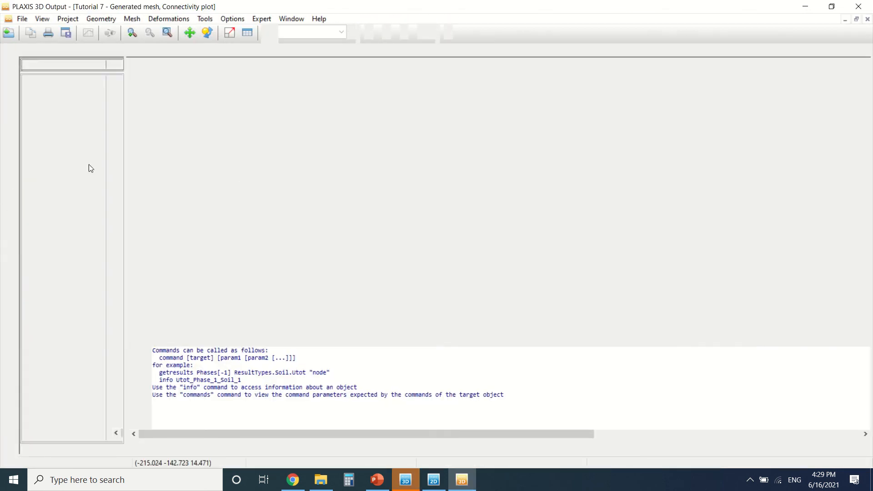
{"action": "scroll", "coordinate": [490, 152], "scroll_direction": "up", "scroll_amount": 5}
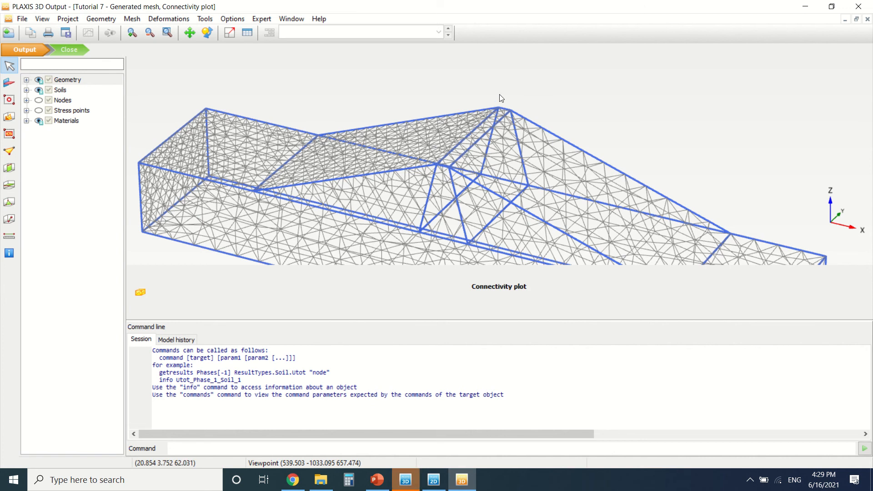
{"action": "scroll", "coordinate": [413, 89], "scroll_direction": "down", "scroll_amount": 3}
{"action": "left_click", "coordinate": [69, 49]}
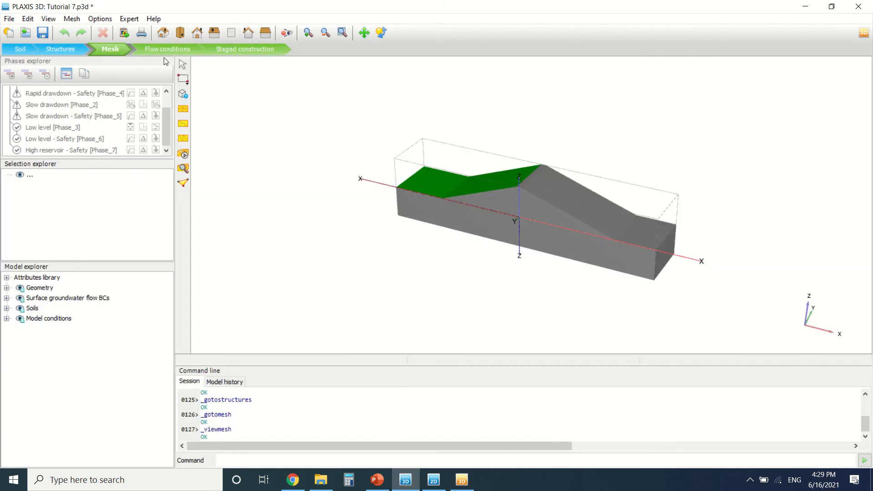
Go to Staged construction mode and review the High reservoir initial phase's settings, closing them without changes
{"action": "left_click", "coordinate": [248, 49]}
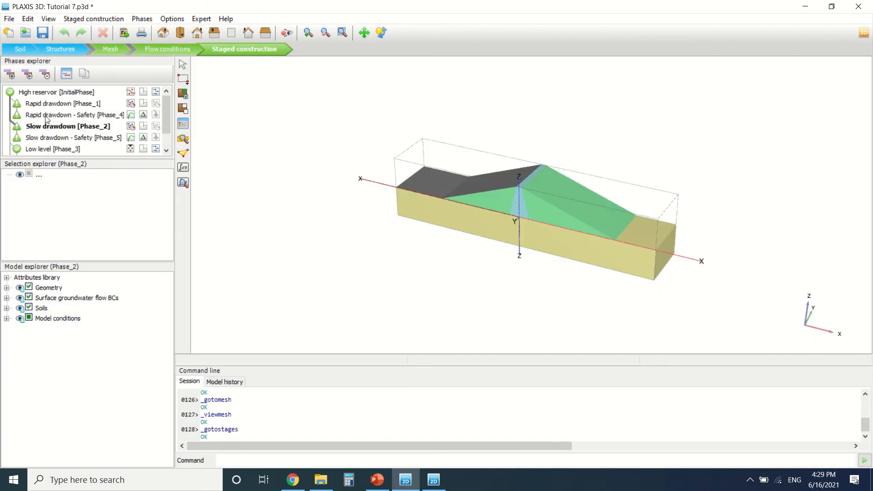
{"action": "left_click", "coordinate": [40, 93]}
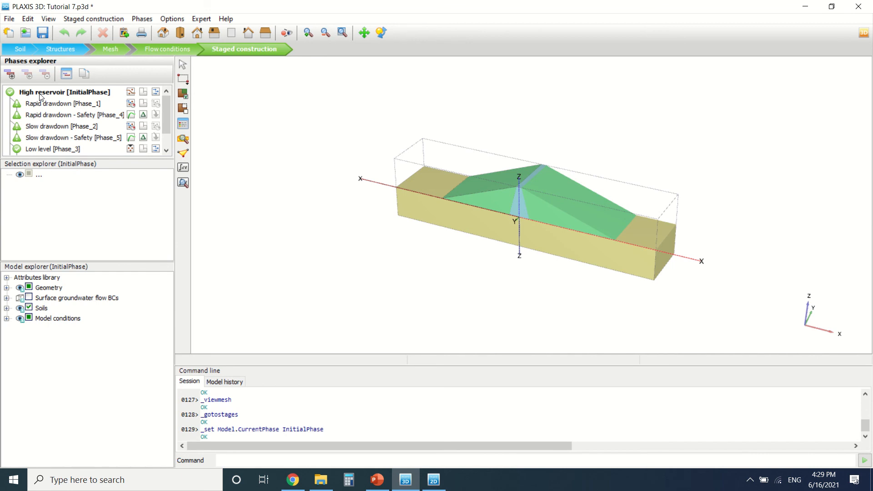
{"action": "double_click", "coordinate": [40, 93]}
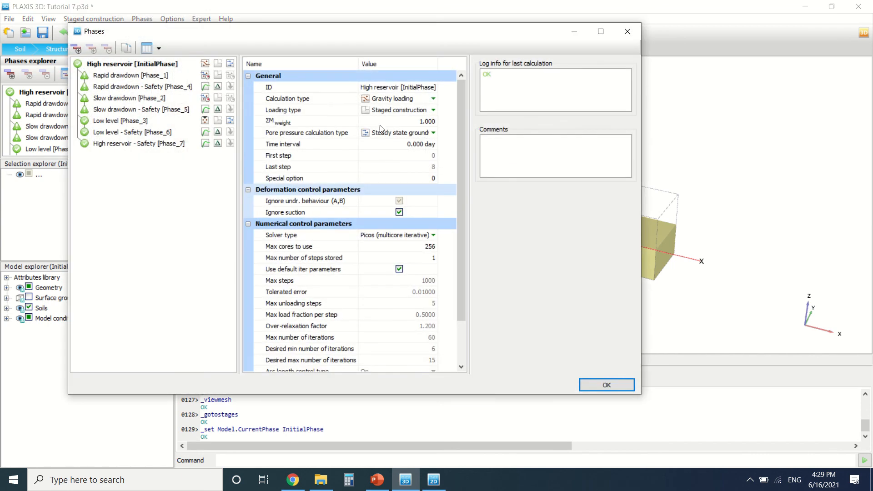
{"action": "left_click", "coordinate": [628, 36]}
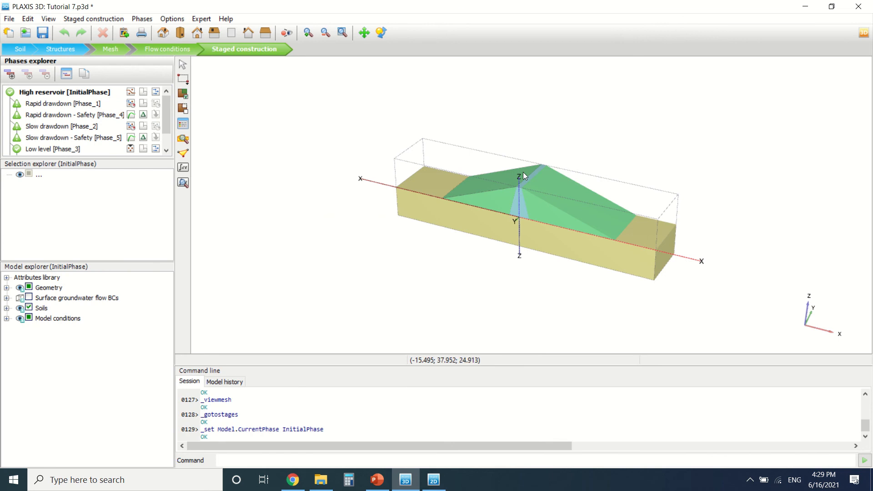
Make Rapid drawdown [Phase_1] the current phase and view its calculation results
{"action": "left_click", "coordinate": [42, 103]}
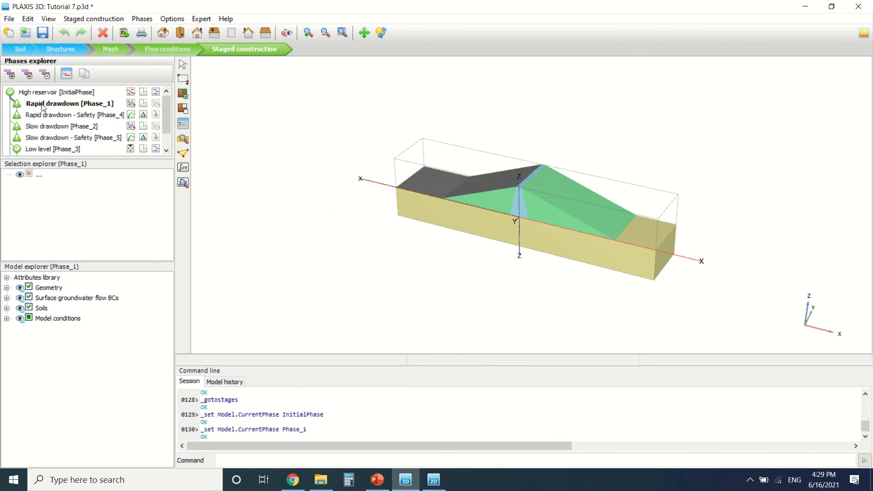
{"action": "scroll", "coordinate": [41, 107], "scroll_direction": "down", "scroll_amount": 1}
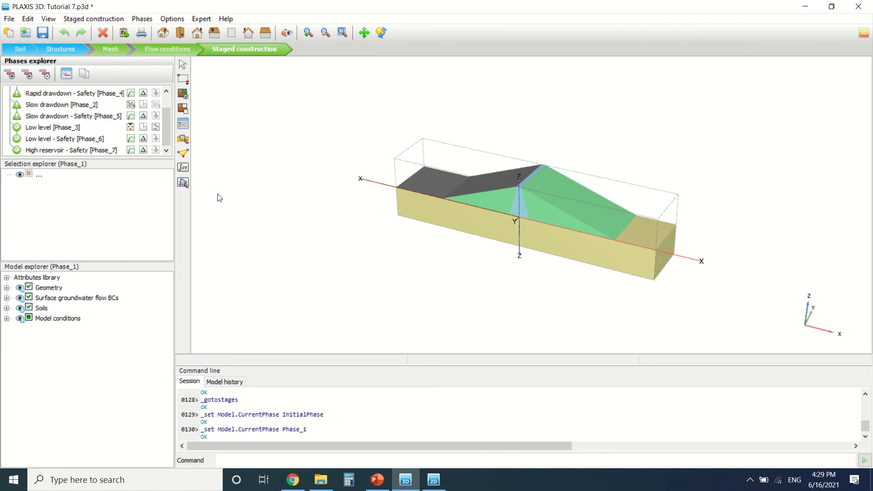
{"action": "left_click", "coordinate": [185, 184]}
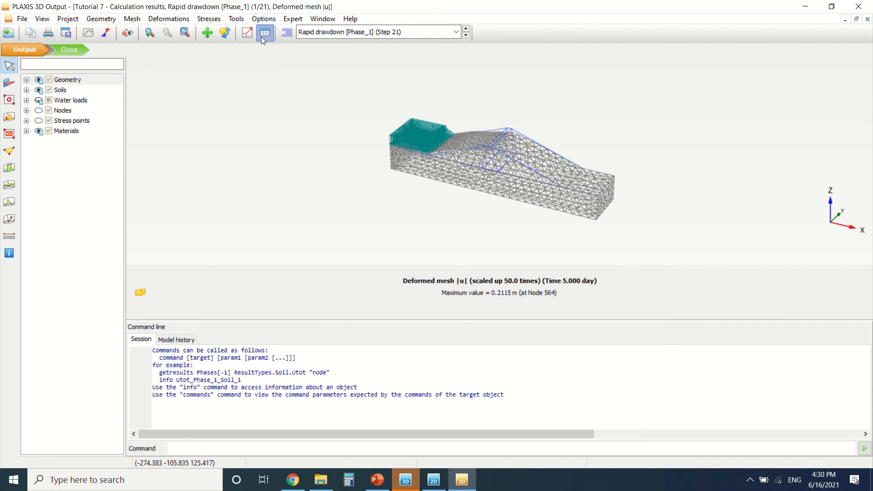
Display the table of total displacements for the Rapid drawdown phase and browse its rows down and back to the first one
{"action": "left_click", "coordinate": [261, 37]}
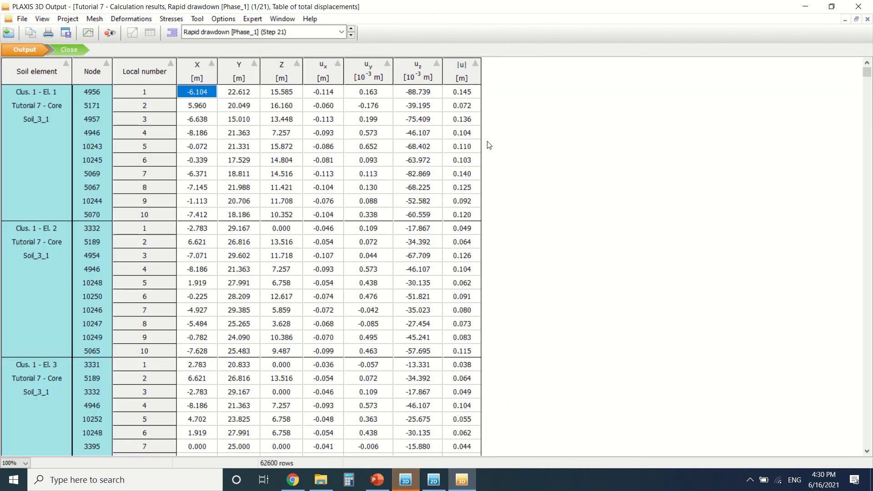
{"action": "key", "text": "Down"}
{"action": "key", "text": "Down"}
{"action": "key", "text": "Down"}
{"action": "key", "text": "Down"}
{"action": "key", "text": "Down"}
{"action": "key", "text": "Down"}
{"action": "key", "text": "Down"}
{"action": "key", "text": "Down"}
{"action": "key", "text": "Down"}
{"action": "key", "text": "Down"}
{"action": "key", "text": "Down"}
{"action": "key", "text": "Down"}
{"action": "key", "text": "Down"}
{"action": "key", "text": "Down"}
{"action": "key", "text": "Down"}
{"action": "key", "text": "Down"}
{"action": "key", "text": "Down"}
{"action": "key", "text": "Down"}
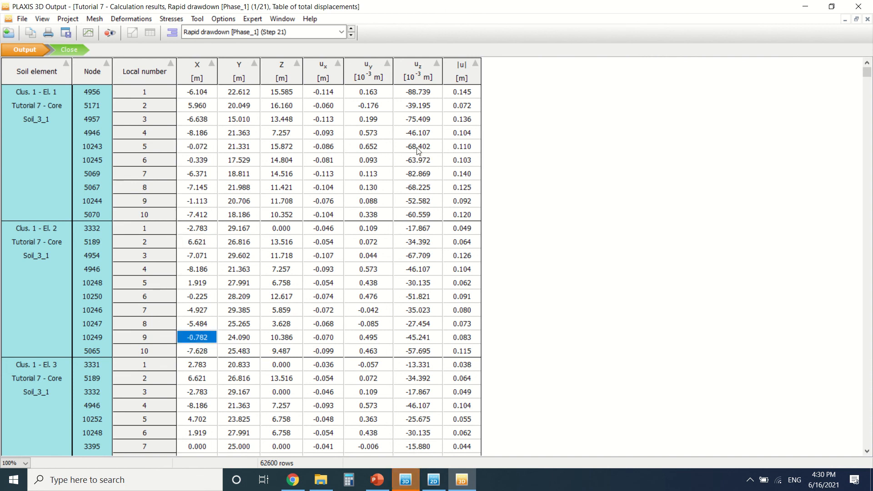
{"action": "key", "text": "Down"}
{"action": "key", "text": "Down"}
{"action": "key", "text": "Down"}
{"action": "key", "text": "Down"}
{"action": "key", "text": "Down"}
{"action": "key", "text": "Down"}
{"action": "key", "text": "Down"}
{"action": "key", "text": "Down"}
{"action": "key", "text": "Down"}
{"action": "key", "text": "Down"}
{"action": "key", "text": "Down"}
{"action": "key", "text": "Down"}
{"action": "key", "text": "Down"}
{"action": "key", "text": "Down"}
{"action": "key", "text": "Down"}
{"action": "key", "text": "Down"}
{"action": "key", "text": "Down"}
{"action": "key", "text": "Down"}
{"action": "key", "text": "Down"}
{"action": "key", "text": "Down"}
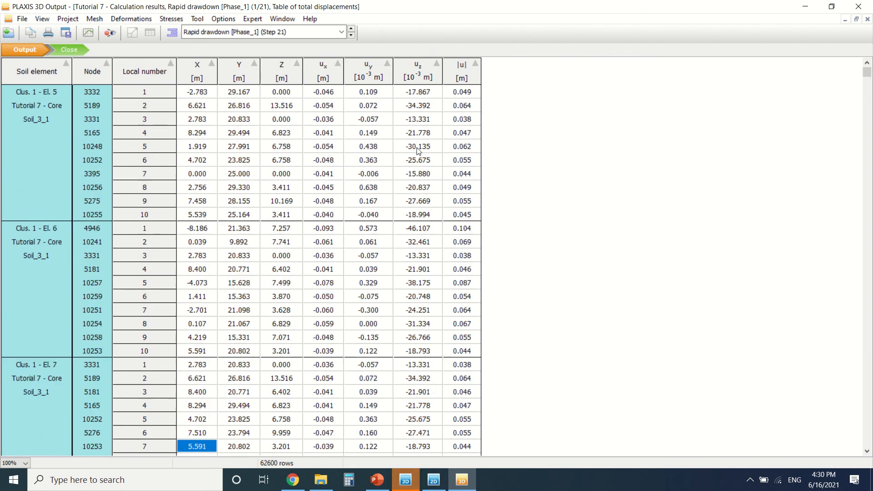
{"action": "key", "text": "Down"}
{"action": "key", "text": "Down"}
{"action": "key", "text": "Down"}
{"action": "key", "text": "Down"}
{"action": "key", "text": "Down"}
{"action": "key", "text": "Down"}
{"action": "key", "text": "Down"}
{"action": "key", "text": "Down"}
{"action": "key", "text": "Down"}
{"action": "key", "text": "Down"}
{"action": "key", "text": "Down"}
{"action": "key", "text": "Down"}
{"action": "key", "text": "Down"}
{"action": "key", "text": "Down"}
{"action": "key", "text": "Down"}
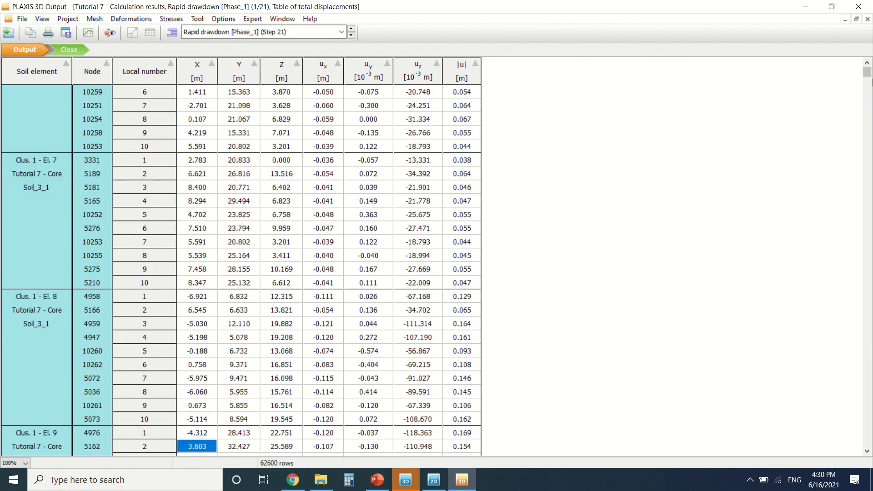
{"action": "key", "text": "Up"}
{"action": "key", "text": "Up"}
{"action": "key", "text": "Up"}
{"action": "key", "text": "Up"}
{"action": "key", "text": "Up"}
{"action": "key", "text": "Up"}
{"action": "key", "text": "Up"}
{"action": "key", "text": "Up"}
{"action": "key", "text": "Up"}
{"action": "key", "text": "Up"}
{"action": "key", "text": "Up"}
{"action": "key", "text": "Up"}
{"action": "key", "text": "Up"}
{"action": "key", "text": "Up"}
{"action": "key", "text": "Up"}
{"action": "key", "text": "Up"}
{"action": "key", "text": "Up"}
{"action": "key", "text": "Up"}
{"action": "key", "text": "Up"}
{"action": "key", "text": "Up"}
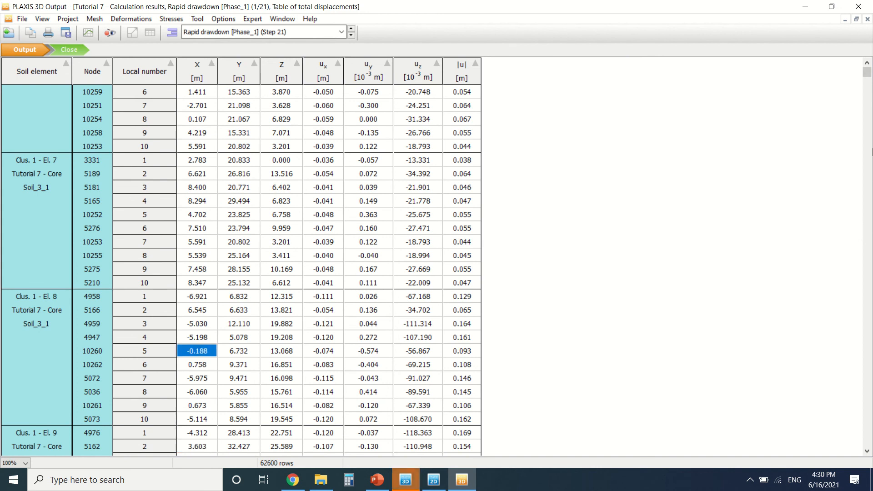
{"action": "key", "text": "Up"}
{"action": "key", "text": "Up"}
{"action": "key", "text": "Up"}
{"action": "key", "text": "Up"}
{"action": "key", "text": "Up"}
{"action": "key", "text": "Up"}
{"action": "key", "text": "Up"}
{"action": "key", "text": "Up"}
{"action": "key", "text": "Up"}
{"action": "key", "text": "Up"}
{"action": "key", "text": "Up"}
{"action": "key", "text": "Up"}
{"action": "key", "text": "Up"}
{"action": "key", "text": "Up"}
{"action": "key", "text": "Up"}
{"action": "key", "text": "Up"}
{"action": "key", "text": "Up"}
{"action": "key", "text": "Up"}
{"action": "key", "text": "Up"}
{"action": "key", "text": "Up"}
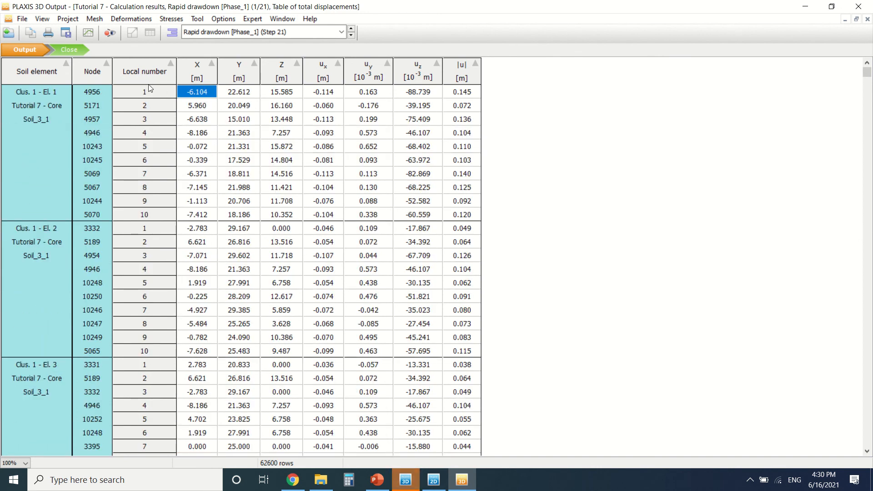
Display the table of principal effective stresses for the Rapid drawdown phase
{"action": "left_click", "coordinate": [171, 19]}
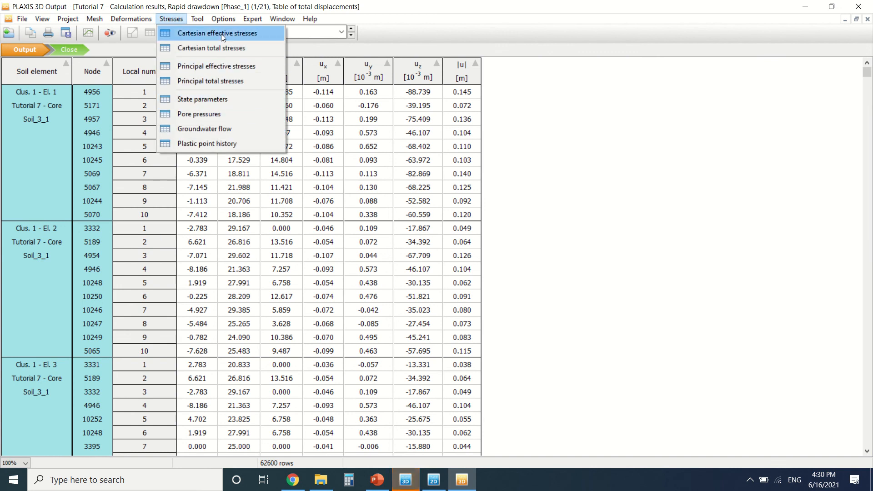
{"action": "left_click", "coordinate": [227, 66]}
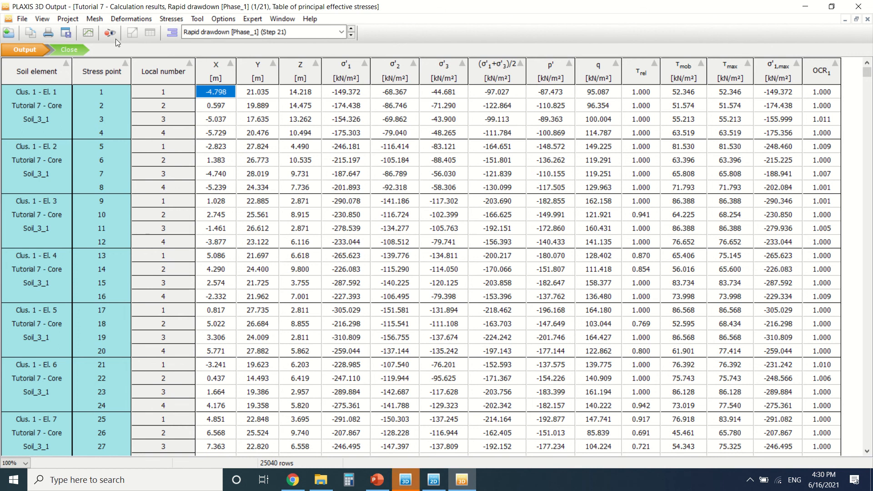
Start a new curve with the total displacement |u| of node 475 in Soil_3_1 on the X-axis
{"action": "left_click", "coordinate": [92, 35]}
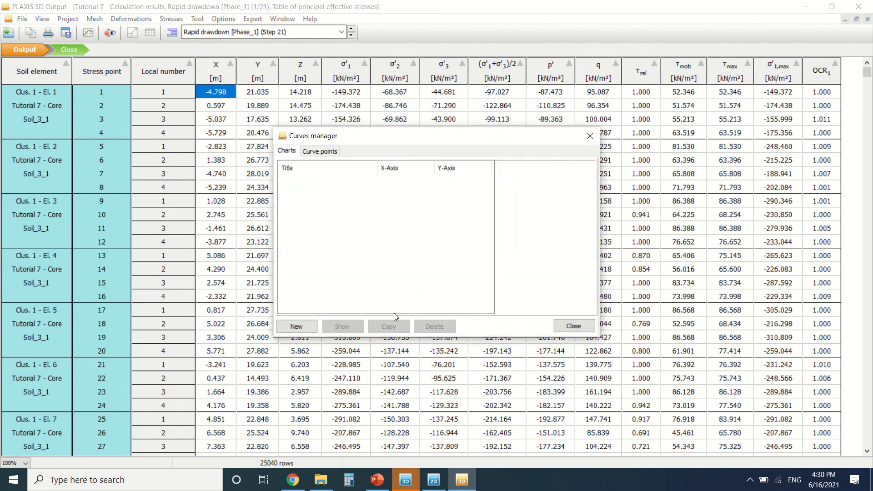
{"action": "left_click", "coordinate": [314, 325]}
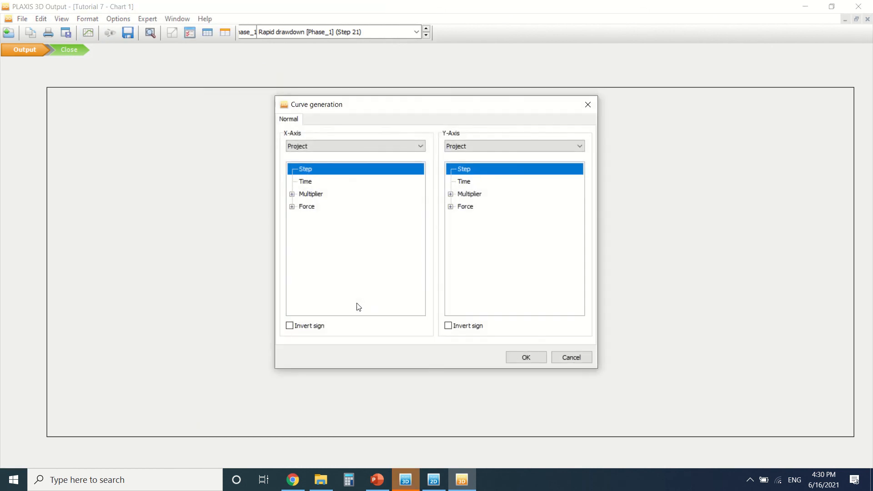
{"action": "left_click", "coordinate": [333, 144]}
{"action": "left_click", "coordinate": [334, 162]}
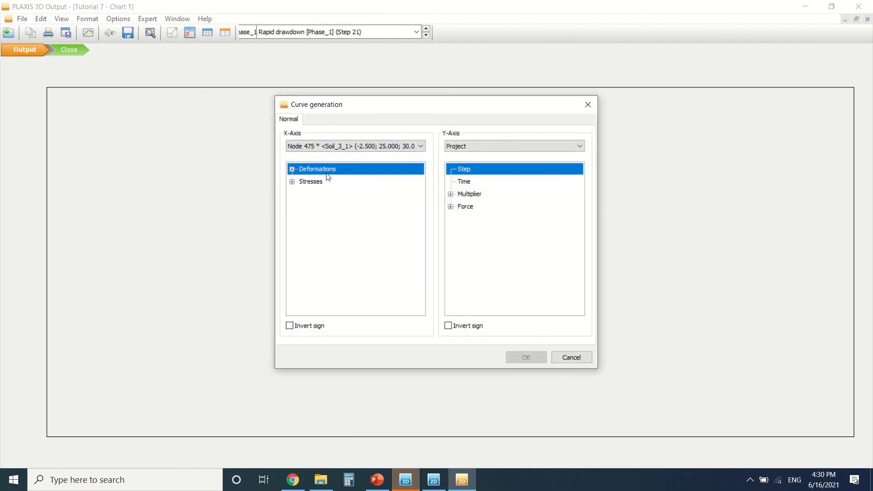
{"action": "left_click", "coordinate": [292, 171]}
{"action": "left_click", "coordinate": [293, 171]}
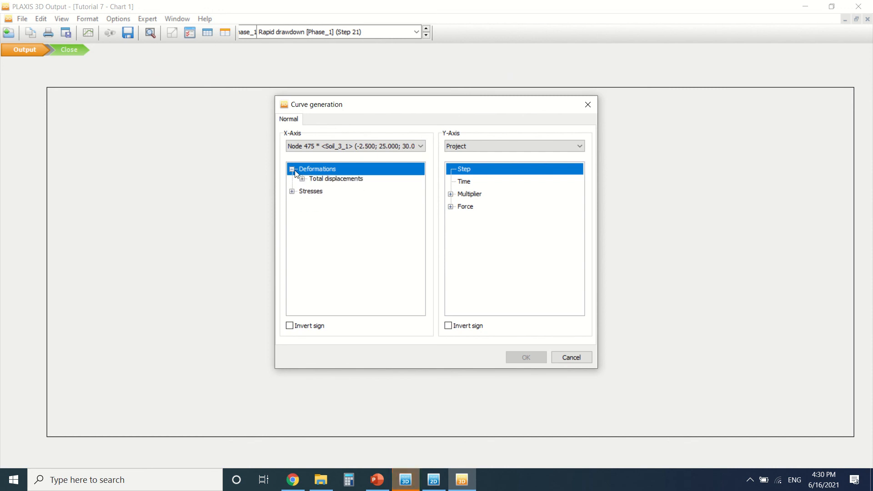
{"action": "left_click", "coordinate": [292, 169]}
{"action": "left_click", "coordinate": [302, 194]}
{"action": "left_click", "coordinate": [324, 206]}
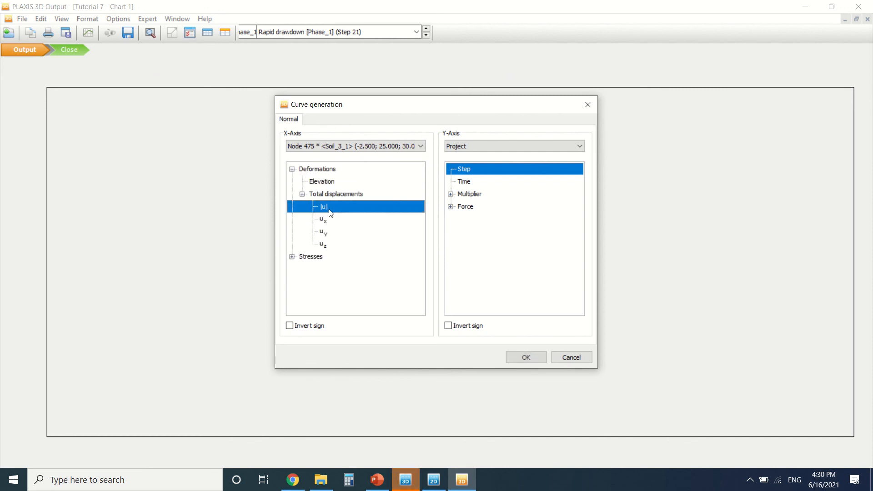
Set the curve's Y-axis to the project multiplier ΣMsf
{"action": "left_click", "coordinate": [477, 147]}
{"action": "left_click", "coordinate": [473, 185]}
{"action": "left_click", "coordinate": [451, 194]}
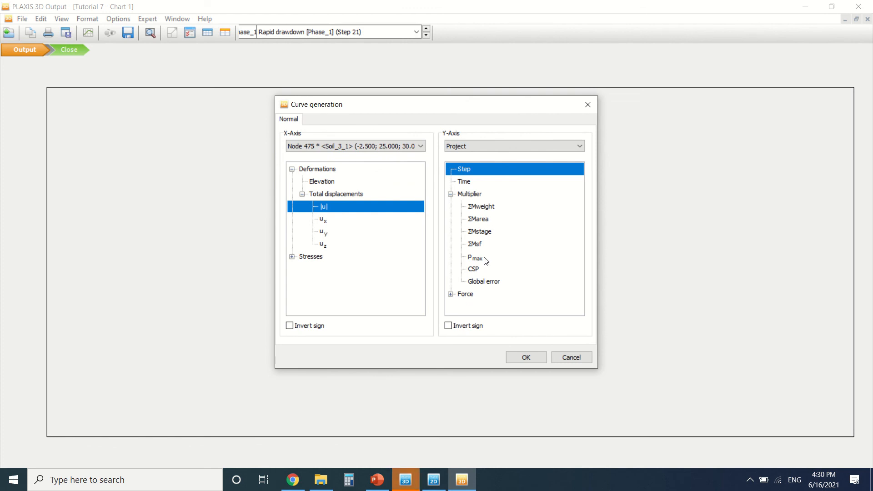
{"action": "left_click", "coordinate": [482, 243]}
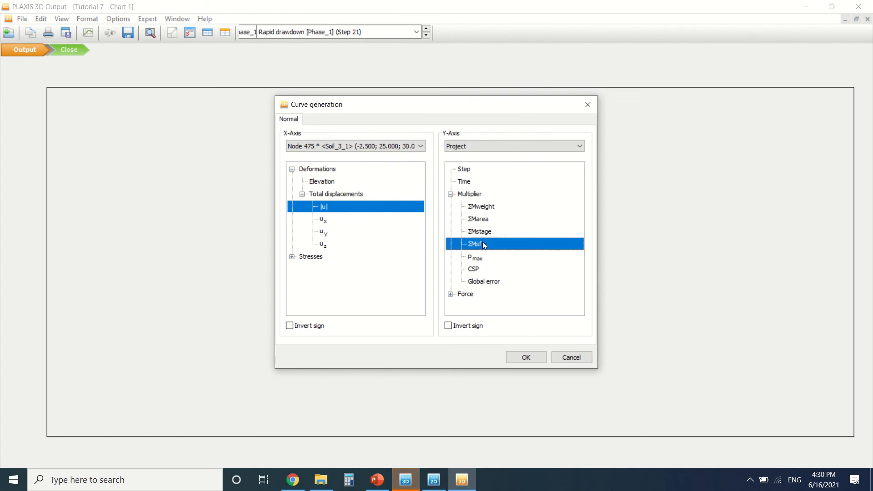
Generate the ΣMsf versus |u| curve for node 475, and close the chart without saving it
{"action": "left_click", "coordinate": [523, 357]}
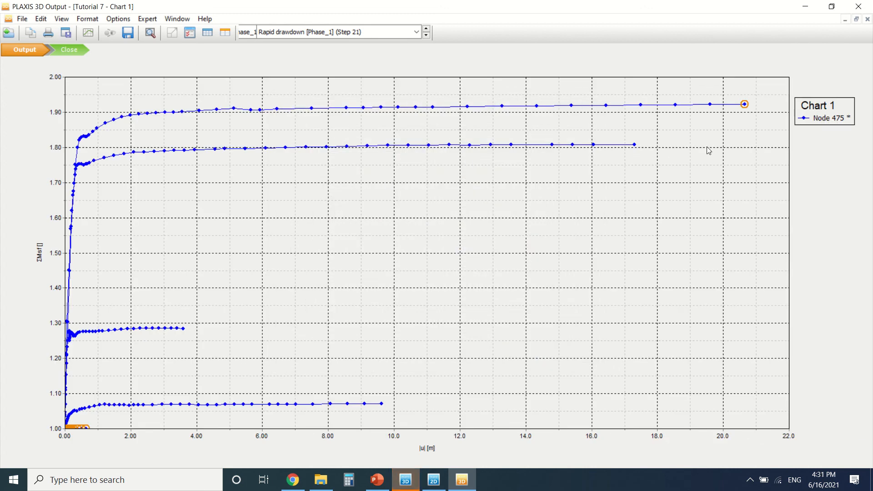
{"action": "left_click", "coordinate": [70, 51]}
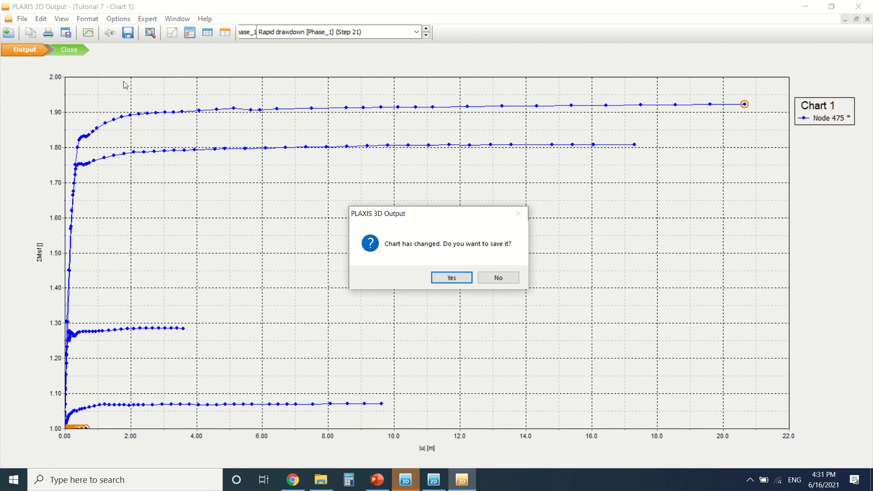
{"action": "left_click", "coordinate": [485, 276]}
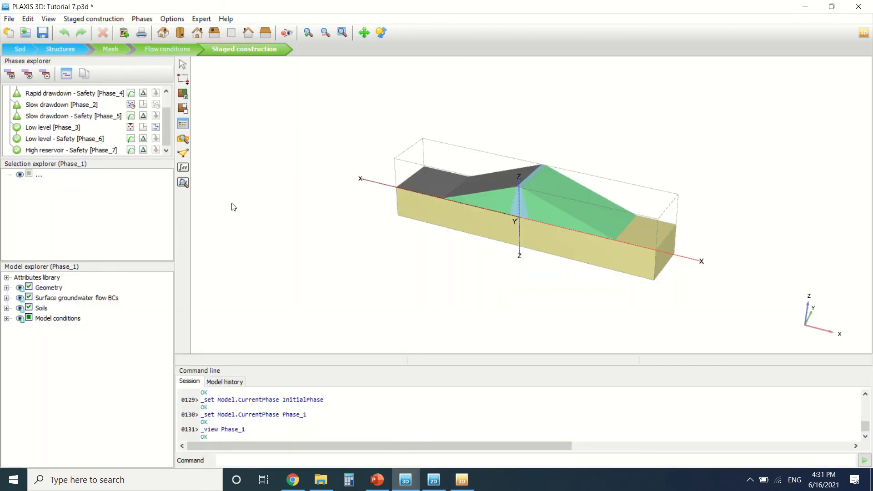
Open the calculation results of the Rapid drawdown phase to view the deformed mesh
{"action": "left_click", "coordinate": [182, 184]}
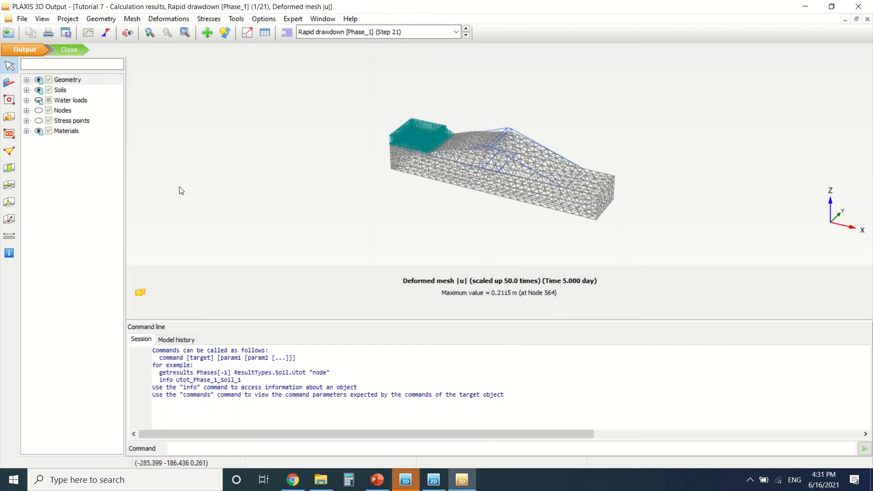
{"action": "scroll", "coordinate": [462, 115], "scroll_direction": "up", "scroll_amount": 2}
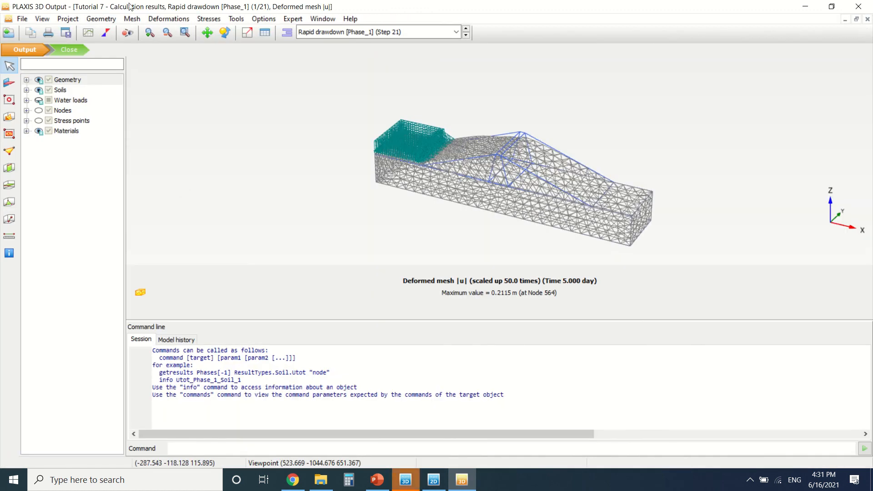
Try to create a vertical cross section through points A (0, 0) and A* (1, 0)
{"action": "left_click", "coordinate": [9, 168]}
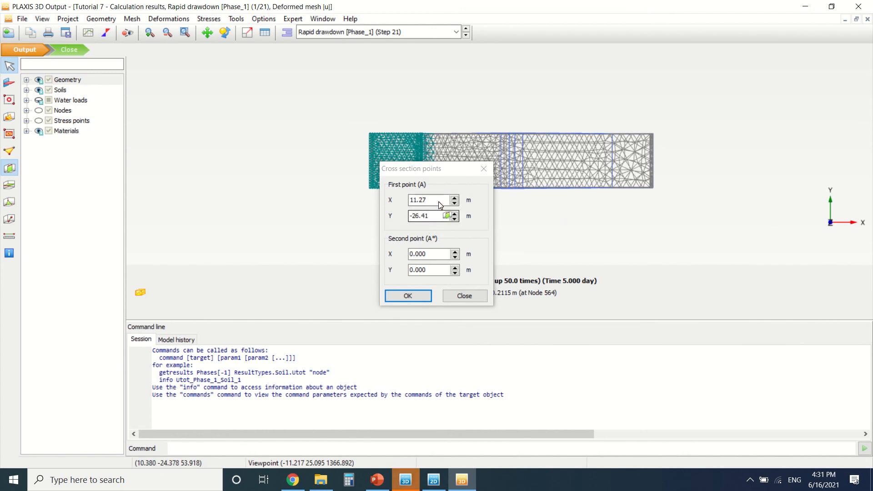
{"action": "left_click_drag", "start_coordinate": [439, 201], "coordinate": [390, 197]}
{"action": "type", "text": "0"}
{"action": "left_click_drag", "start_coordinate": [429, 220], "coordinate": [407, 218]}
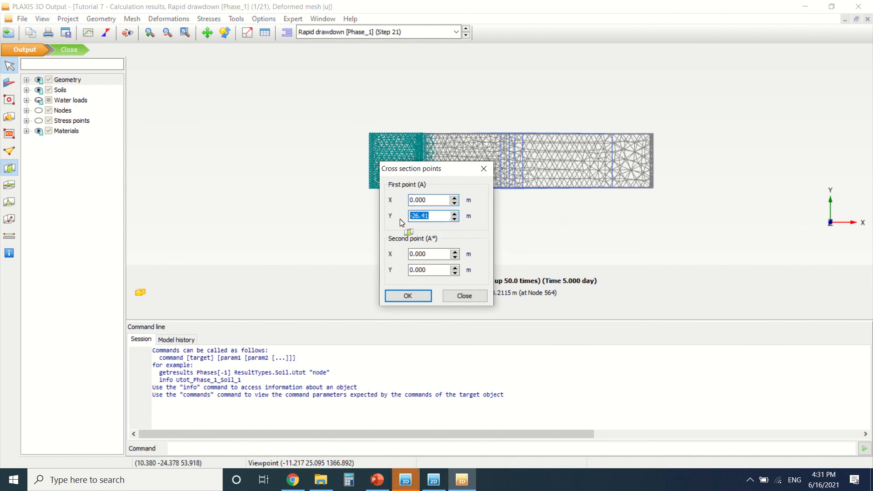
{"action": "type", "text": "0"}
{"action": "left_click_drag", "start_coordinate": [427, 254], "coordinate": [390, 254]}
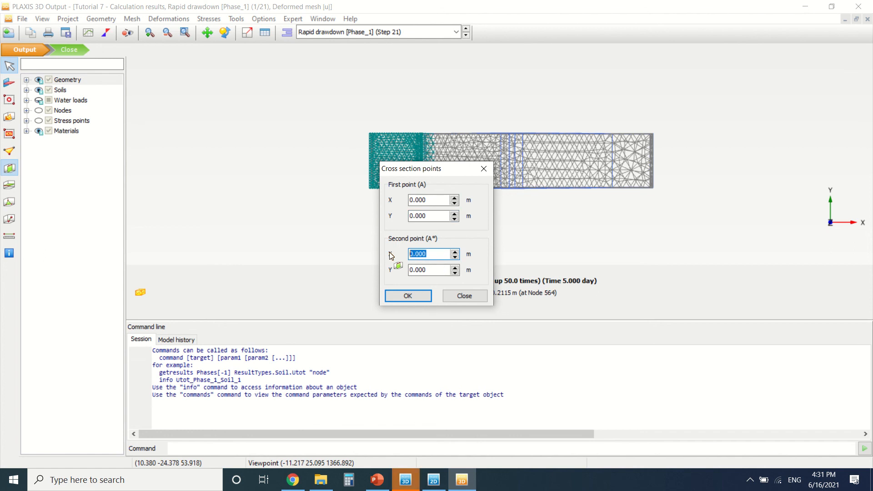
{"action": "type", "text": "1"}
{"action": "left_click", "coordinate": [408, 296]}
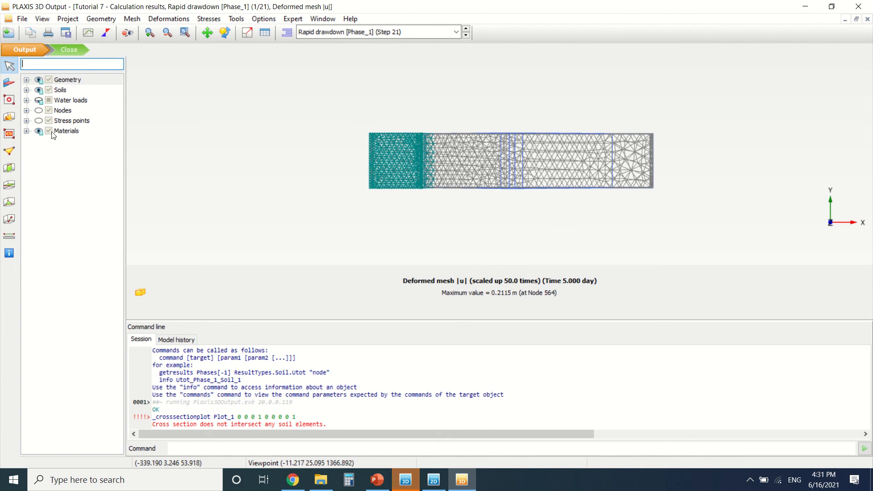
Create a vertical cross section through points A (0, 1) and A* (1, 1)
{"action": "left_click", "coordinate": [9, 168]}
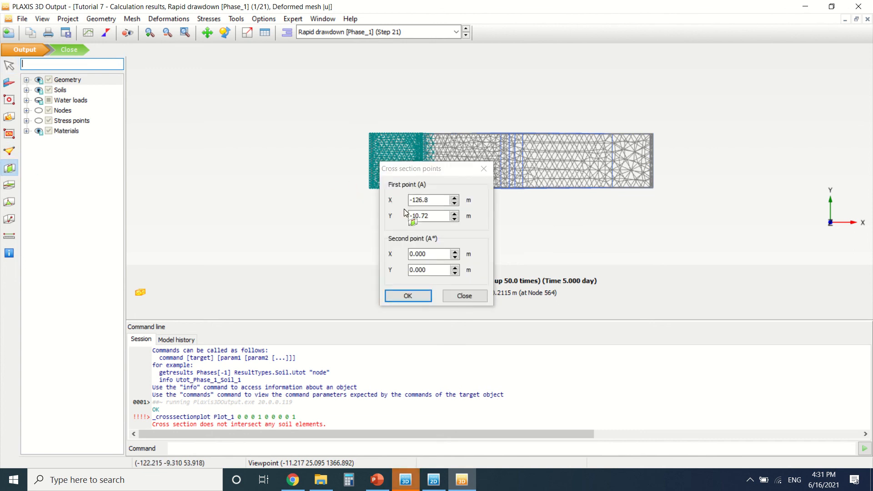
{"action": "type", "text": "0"}
{"action": "key", "text": "Tab"}
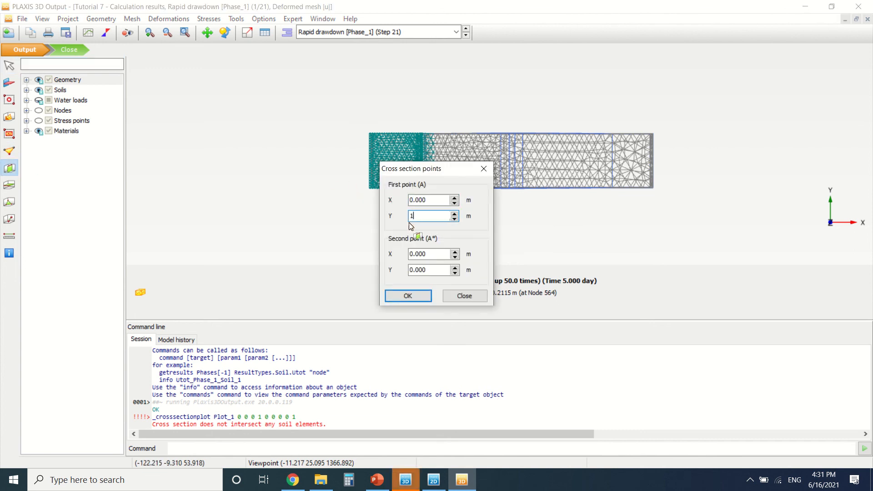
{"action": "left_click_drag", "start_coordinate": [432, 256], "coordinate": [389, 253]}
{"action": "left_click_drag", "start_coordinate": [431, 273], "coordinate": [399, 272]}
{"action": "type", "text": "1"}
{"action": "left_click", "coordinate": [416, 296]}
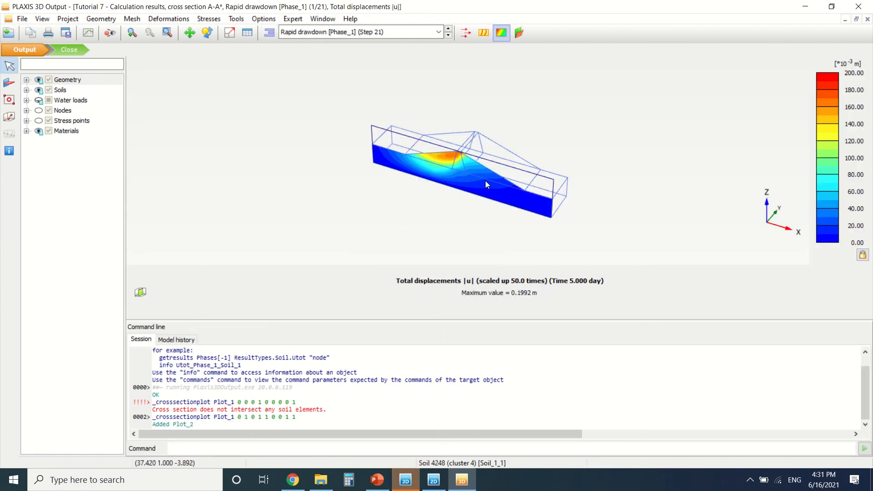
Display the groundwater flow |q| on cross section A-A* for the Rapid drawdown phase
{"action": "scroll", "coordinate": [485, 181], "scroll_direction": "up", "scroll_amount": 3}
{"action": "middle_click_drag", "start_coordinate": [444, 198], "coordinate": [474, 180]}
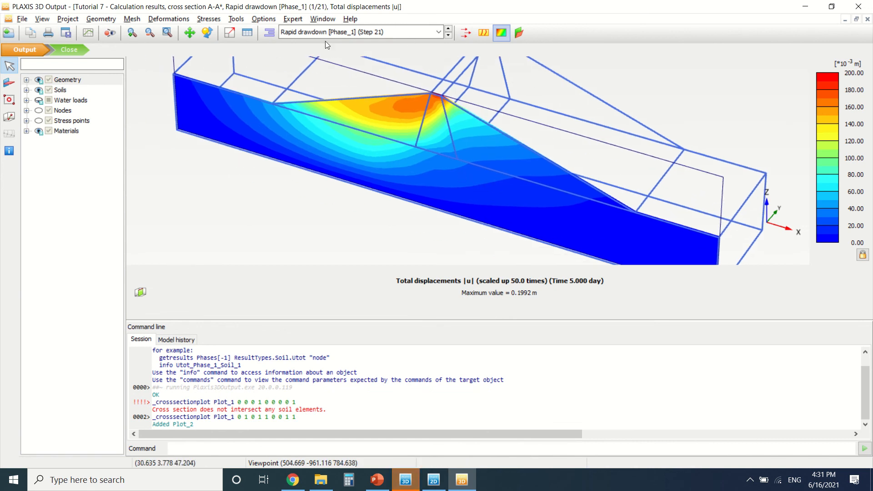
{"action": "left_click", "coordinate": [209, 32]}
{"action": "left_click_drag", "start_coordinate": [299, 135], "coordinate": [370, 143]}
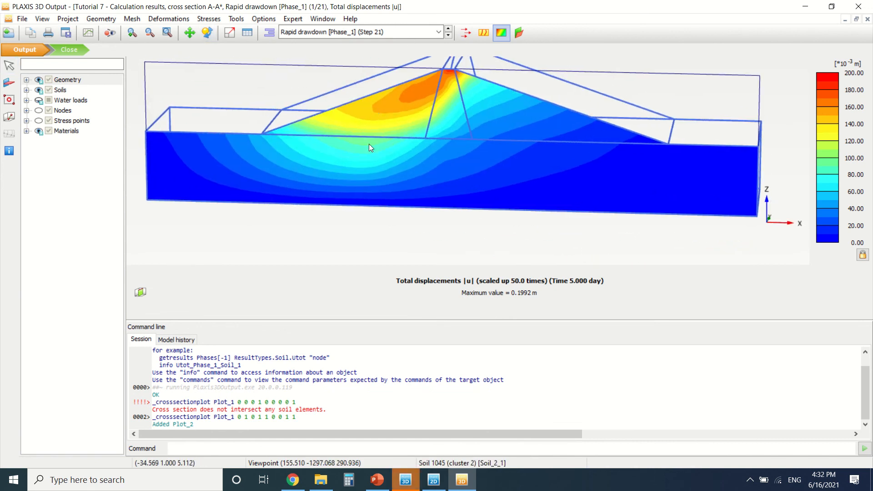
{"action": "scroll", "coordinate": [414, 237], "scroll_direction": "down", "scroll_amount": 3}
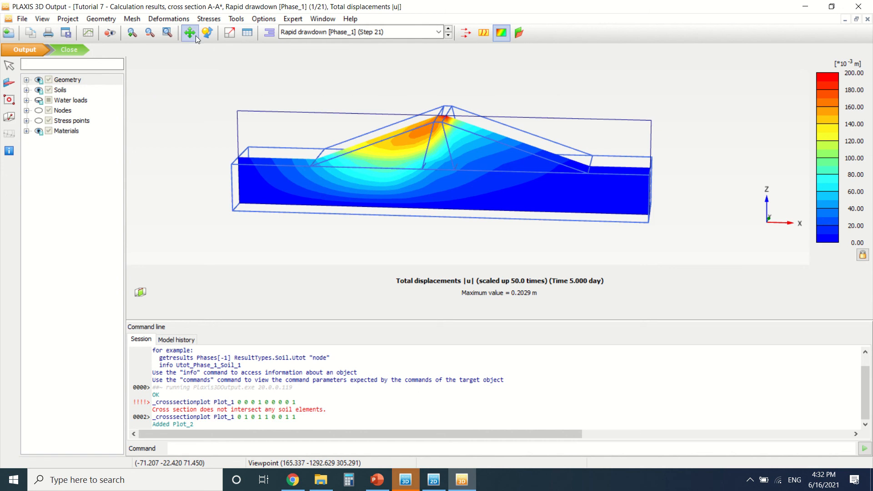
{"action": "left_click", "coordinate": [209, 19]}
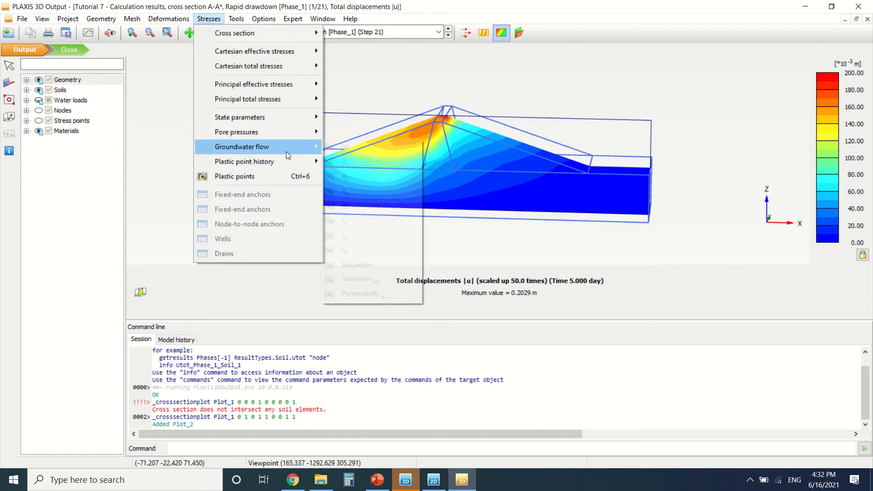
{"action": "mouse_move", "coordinate": [286, 151]}
{"action": "left_click", "coordinate": [355, 146]}
{"action": "scroll", "coordinate": [378, 138], "scroll_direction": "up", "scroll_amount": 3}
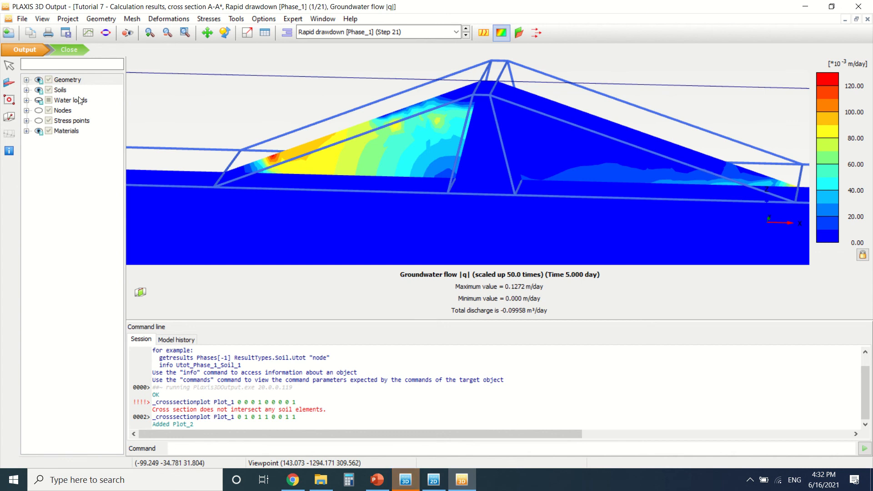
View the cross section's groundwater flow for the High reservoir - Safety phase, and return to the Rapid drawdown phase
{"action": "left_click", "coordinate": [437, 32]}
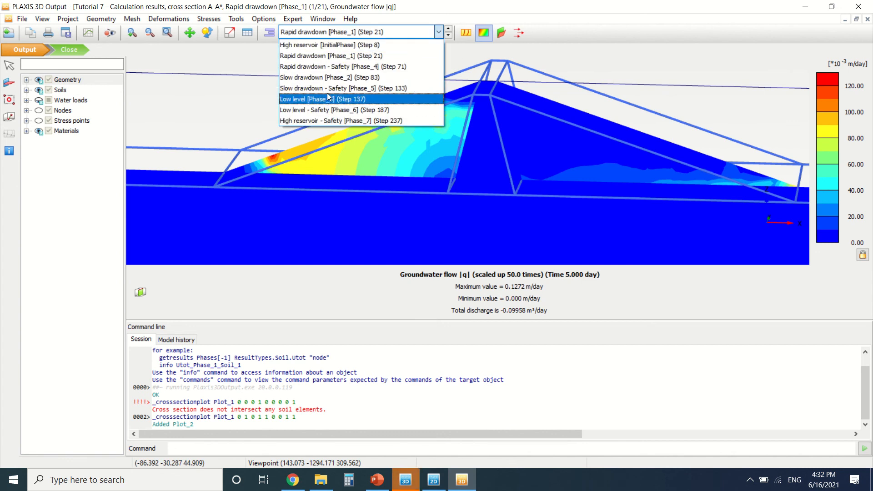
{"action": "left_click", "coordinate": [334, 121]}
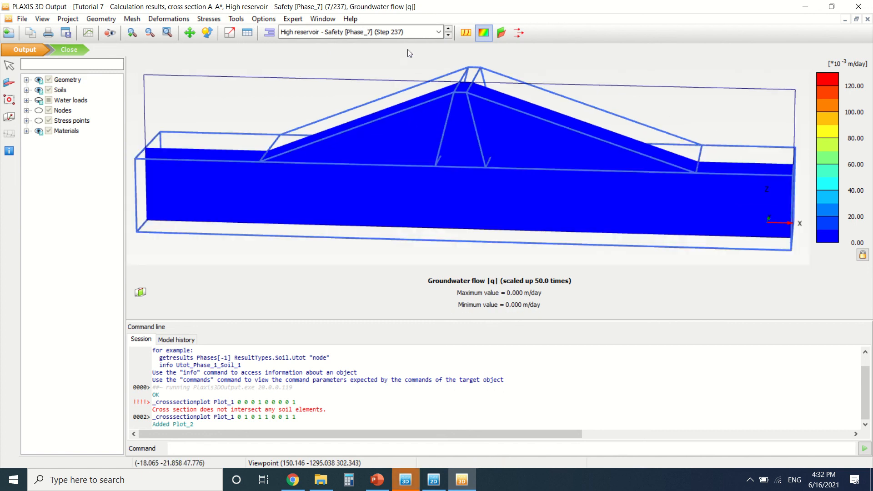
{"action": "left_click", "coordinate": [409, 32]}
{"action": "left_click", "coordinate": [383, 53]}
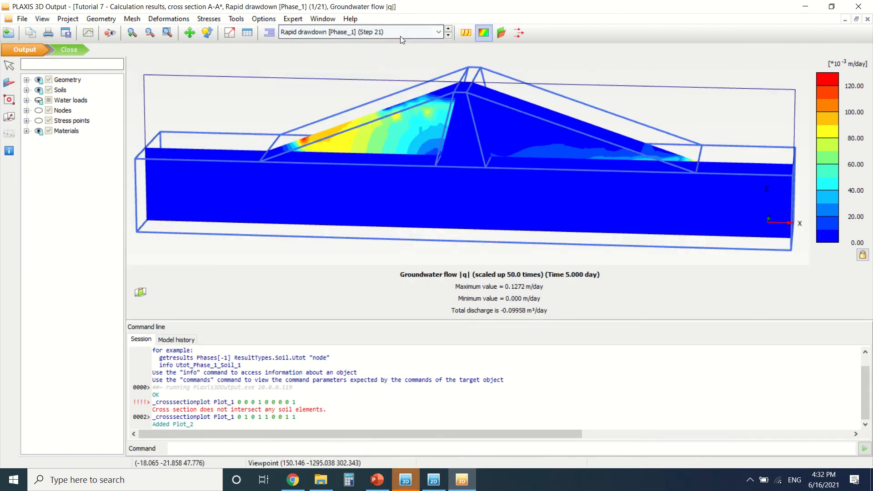
Show the groundwater flow of the High reservoir initial phase as arrows and inspect them near the dam's downstream toe
{"action": "left_click", "coordinate": [402, 32]}
{"action": "left_click", "coordinate": [387, 42]}
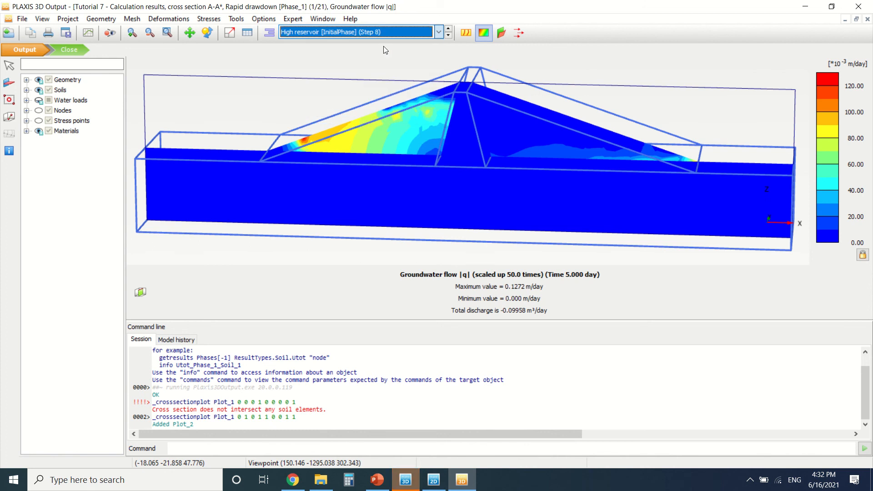
{"action": "left_click", "coordinate": [518, 34]}
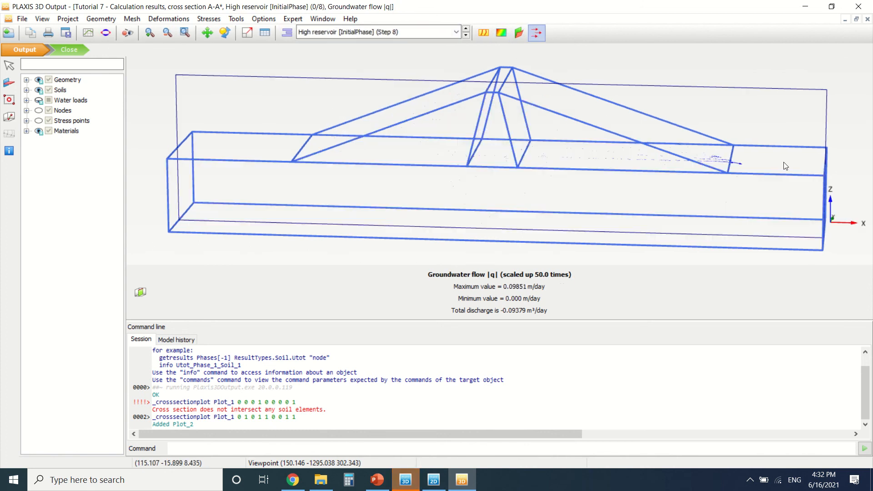
{"action": "scroll", "coordinate": [687, 158], "scroll_direction": "up", "scroll_amount": 5}
{"action": "scroll", "coordinate": [687, 159], "scroll_direction": "down", "scroll_amount": 5}
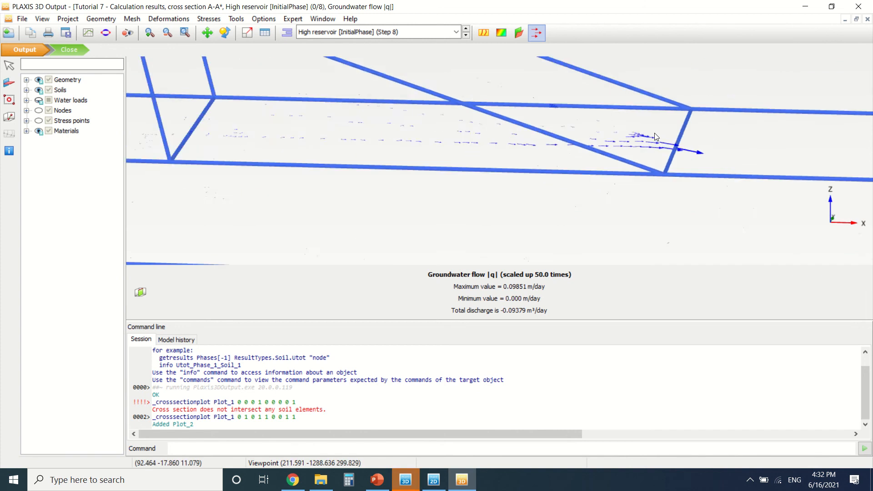
{"action": "scroll", "coordinate": [654, 132], "scroll_direction": "down", "scroll_amount": 1}
Select the groundwater flow |q| result again and show it as colour shadings for the High reservoir initial phase
{"action": "left_click", "coordinate": [209, 19]}
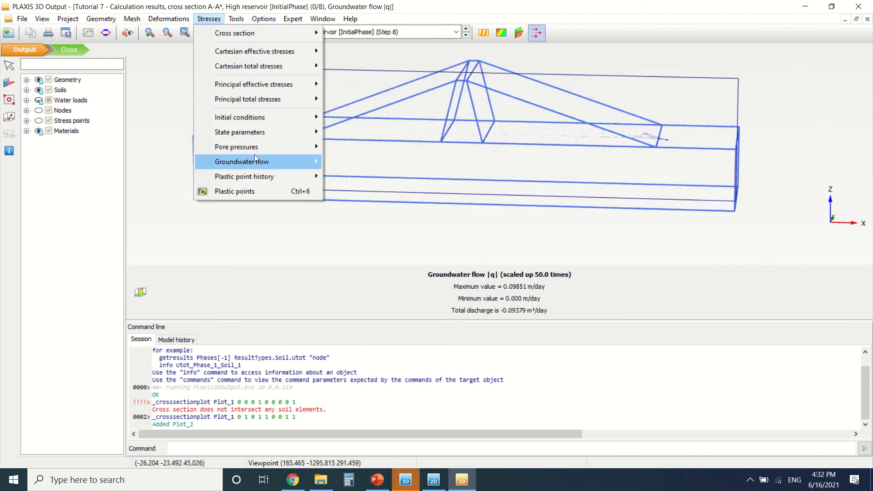
{"action": "mouse_move", "coordinate": [264, 162]}
{"action": "left_click", "coordinate": [342, 166]}
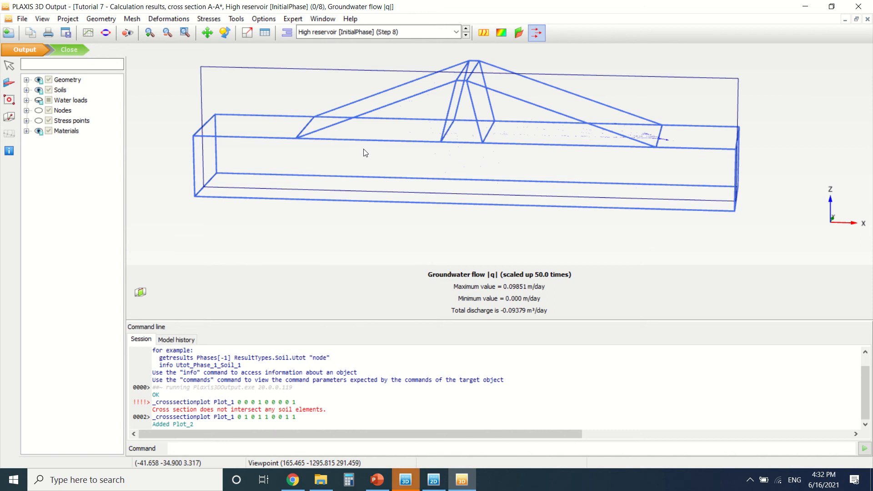
{"action": "scroll", "coordinate": [455, 111], "scroll_direction": "up", "scroll_amount": 1}
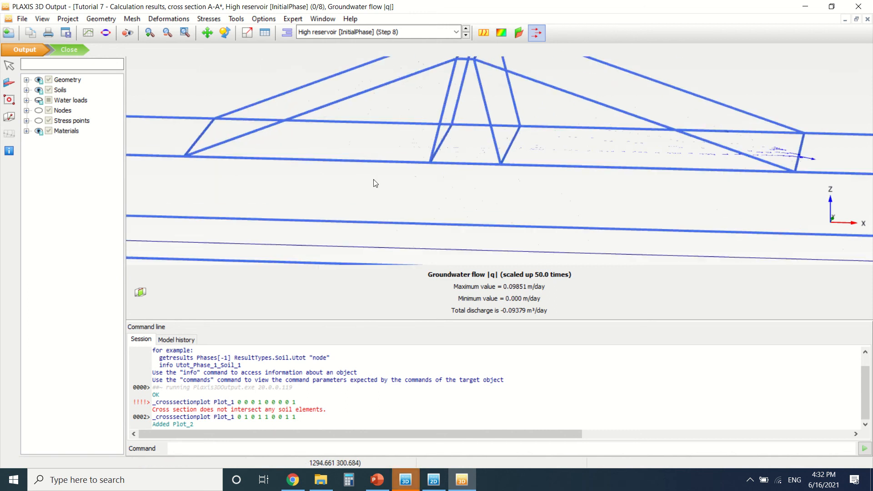
{"action": "scroll", "coordinate": [375, 181], "scroll_direction": "down", "scroll_amount": 2}
{"action": "scroll", "coordinate": [452, 176], "scroll_direction": "up", "scroll_amount": 1}
{"action": "left_click", "coordinate": [209, 19]}
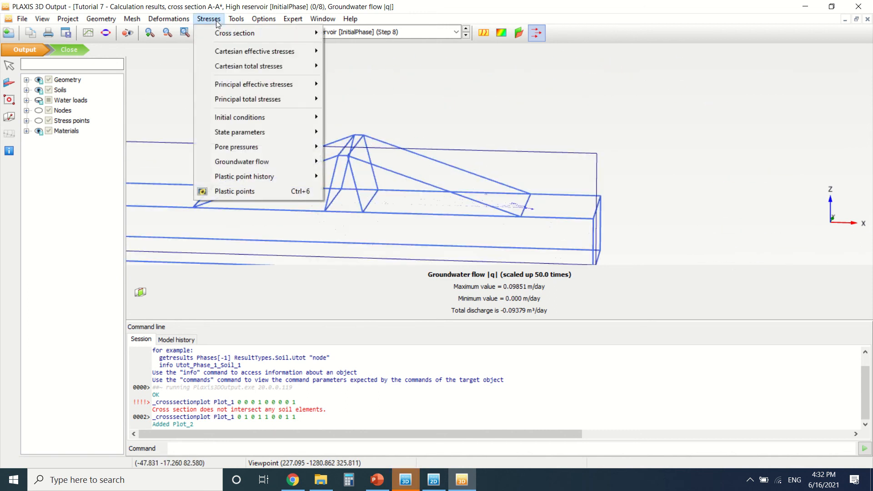
{"action": "mouse_move", "coordinate": [269, 157]}
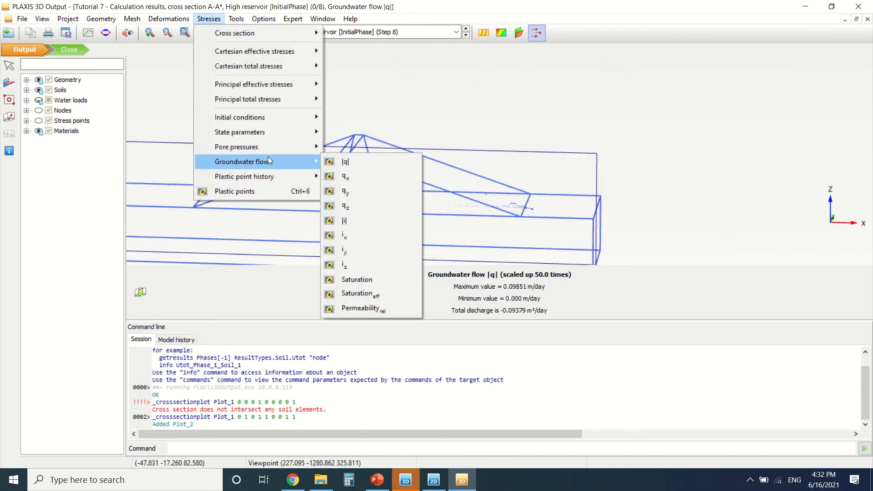
{"action": "left_click", "coordinate": [335, 165]}
{"action": "left_click", "coordinate": [501, 32]}
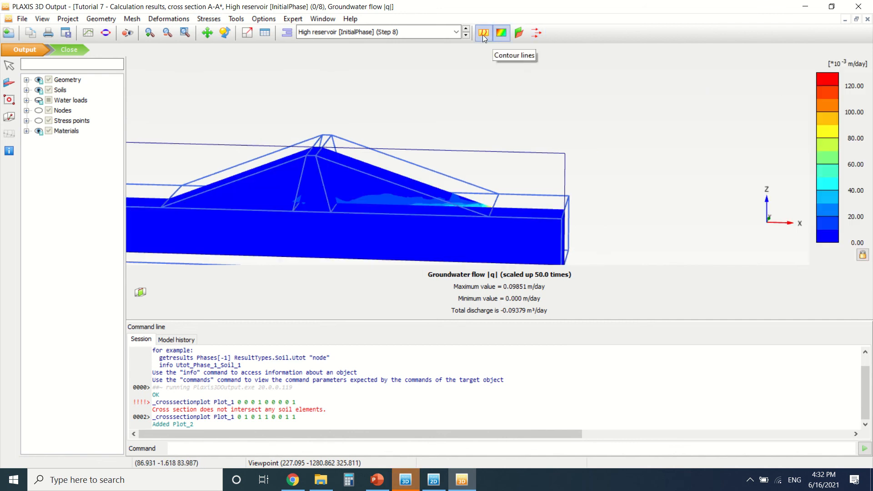
Display the groundwater head on cross section A-A* for the High reservoir initial phase
{"action": "left_click", "coordinate": [209, 18]}
{"action": "mouse_move", "coordinate": [264, 144]}
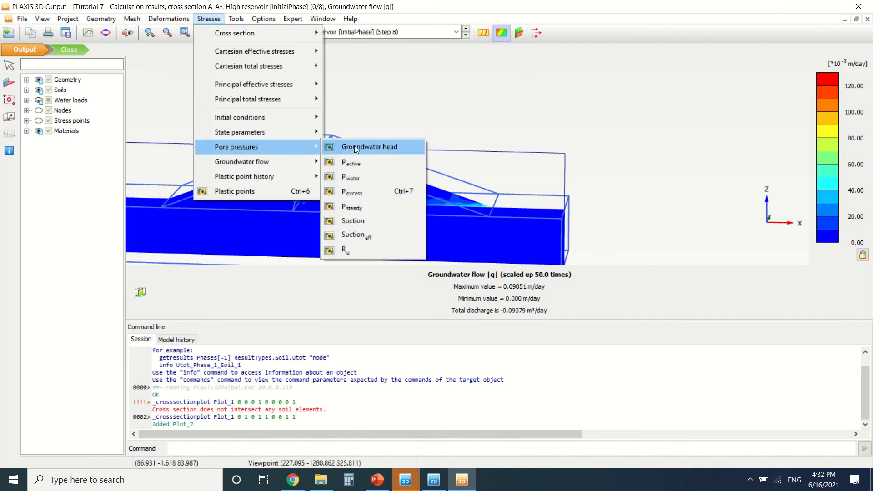
{"action": "left_click", "coordinate": [353, 145]}
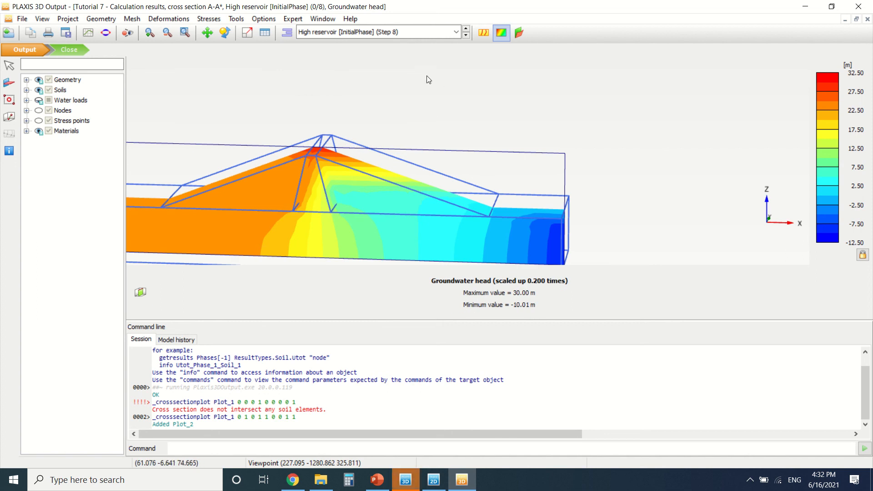
{"action": "left_click_drag", "start_coordinate": [332, 104], "coordinate": [394, 186]}
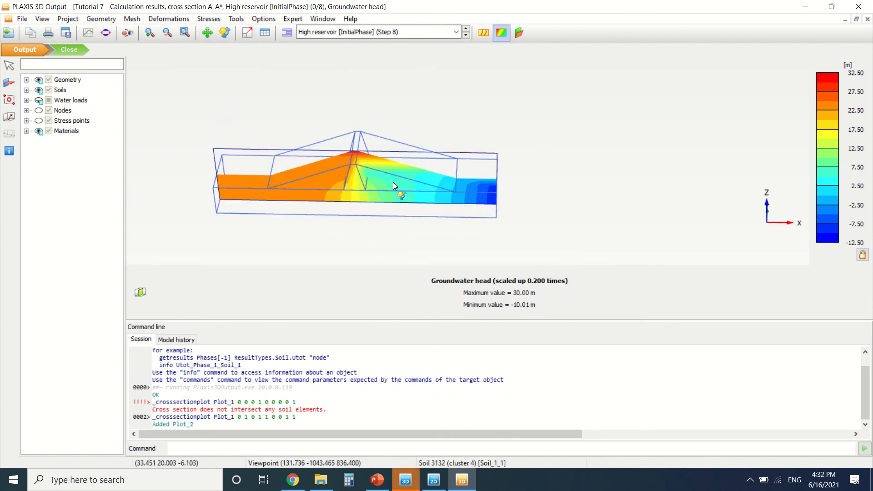